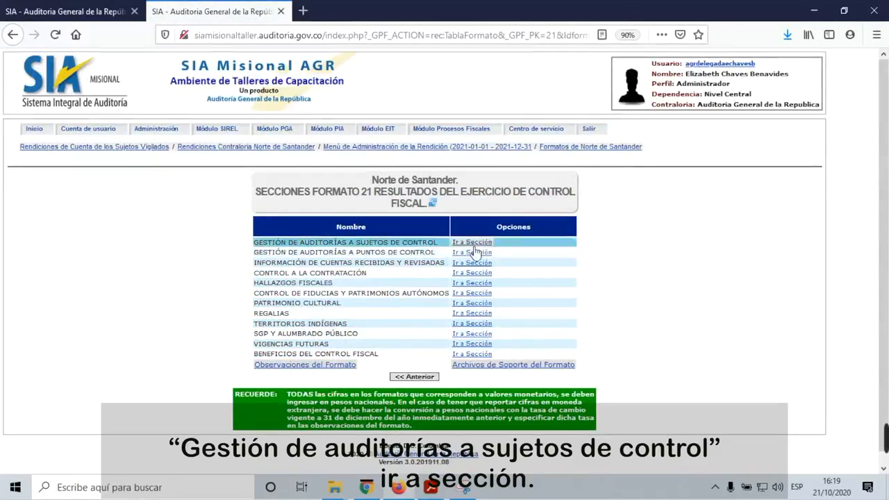
Step: Go to the 'Gestión de auditorías a sujetos de control' section and start a flat-file import of audit subjects
left_click(479, 244)
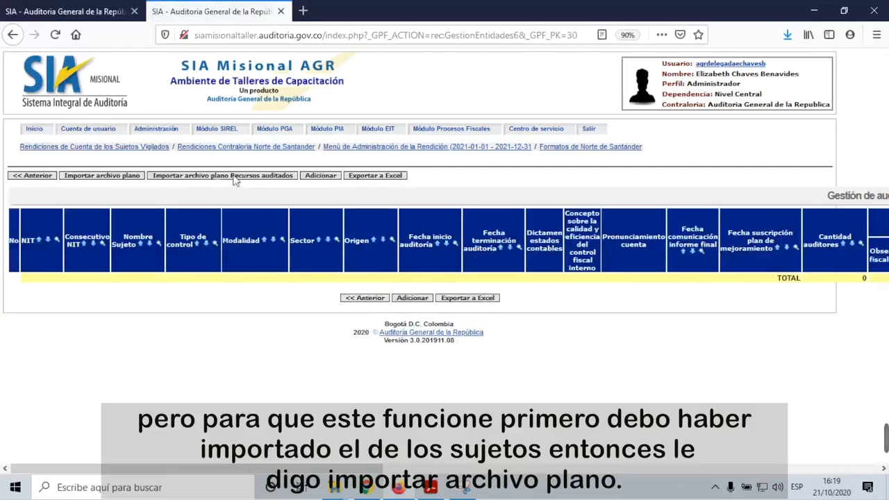
left_click(99, 179)
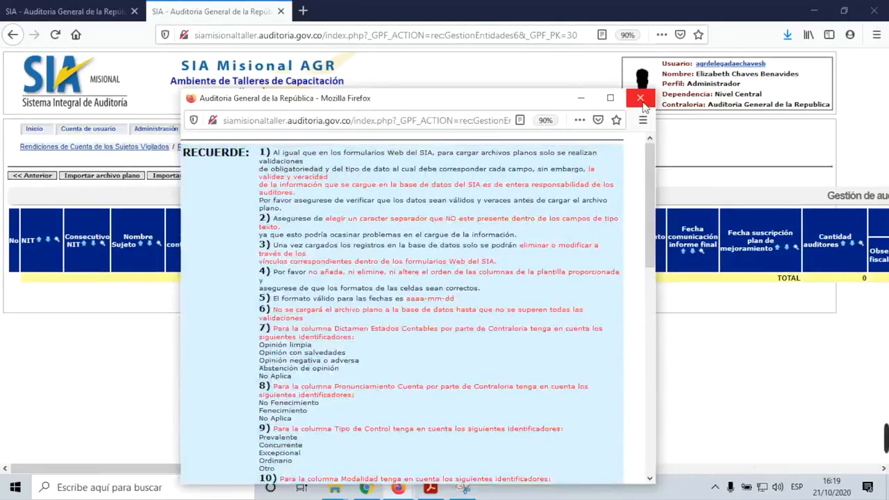
Step: Close the flat-file import guidance and start a new audit record with Adicionar
left_click(640, 98)
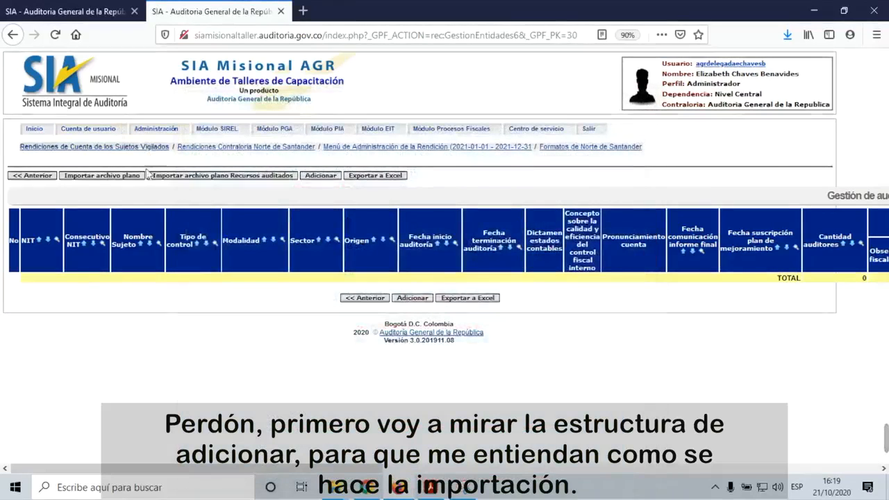
left_click(324, 178)
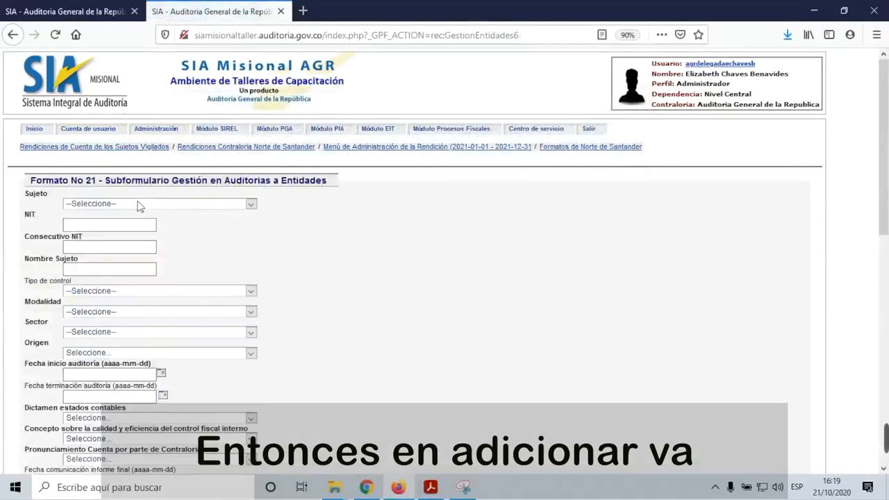
Step: Choose ALCALDÍA MUNICIPAL DE PAMPLONA as the Sujeto and 'Otro' as the Tipo de control
left_click(251, 207)
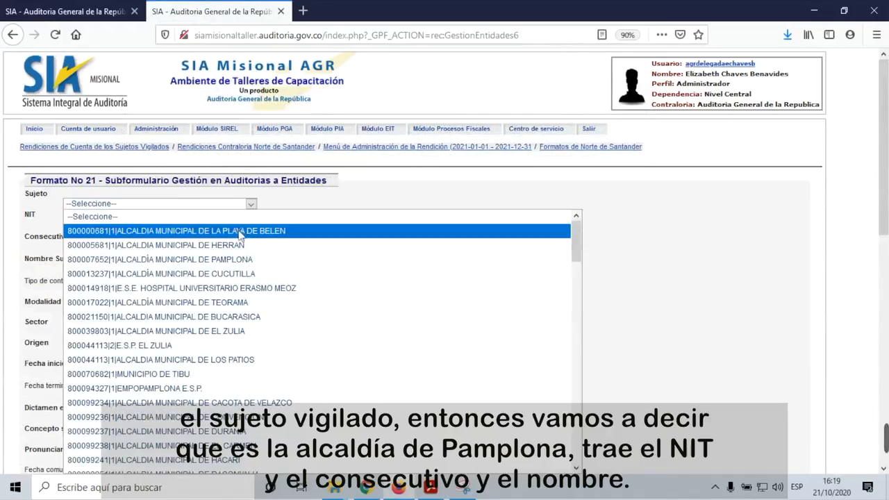
left_click(233, 260)
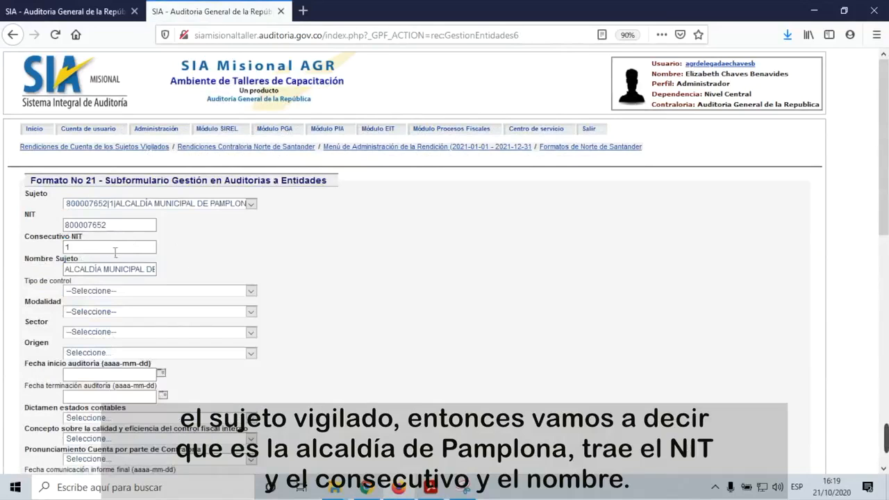
scroll(129, 279, "down", 3)
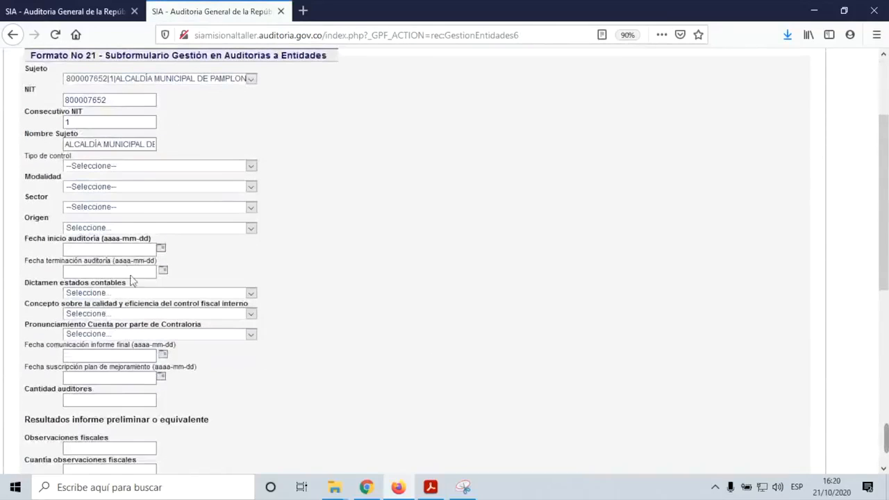
left_click(251, 166)
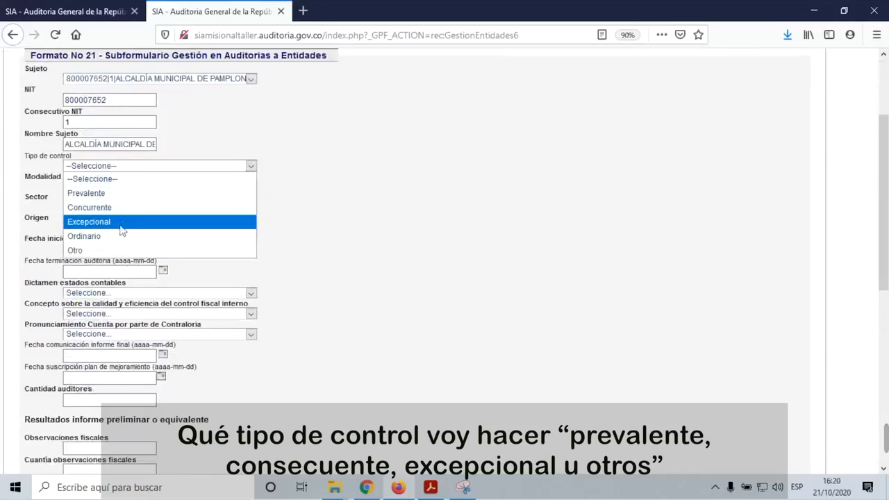
left_click(111, 251)
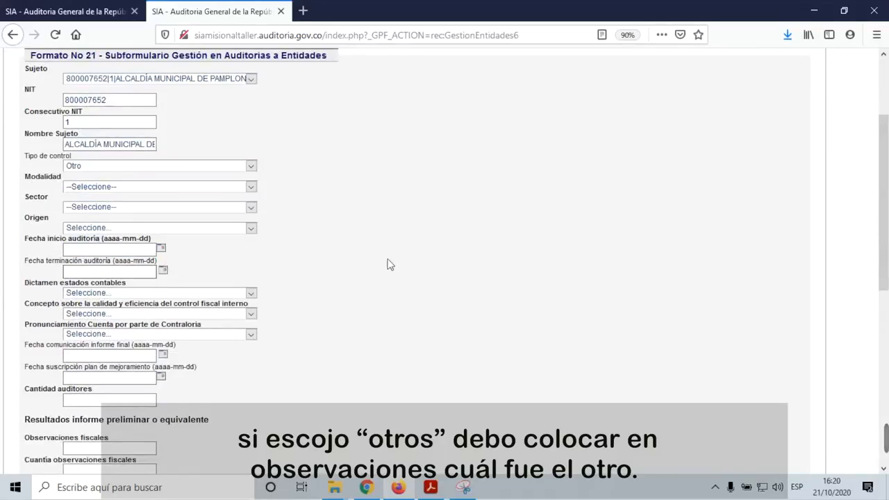
scroll(389, 264, "down", 2)
left_click(251, 125)
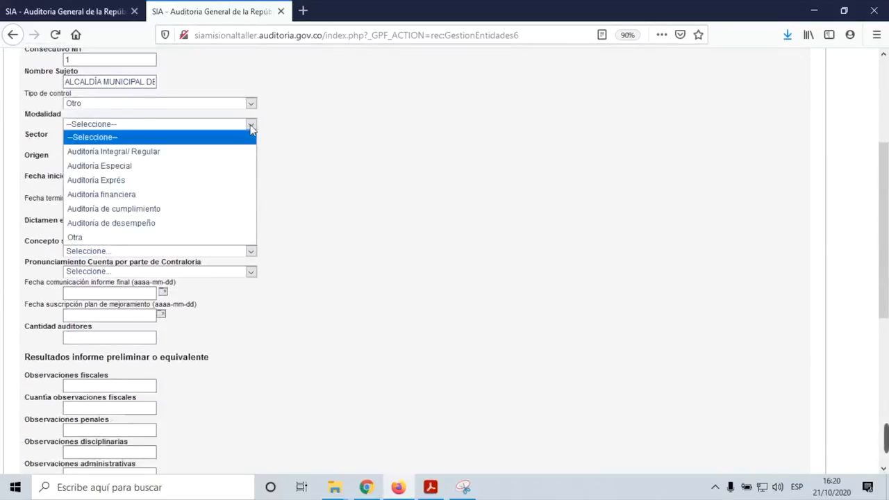
Step: Set the audit modality to 'Auditoría Integral/ Regular'
left_click(171, 166)
left_click(171, 166)
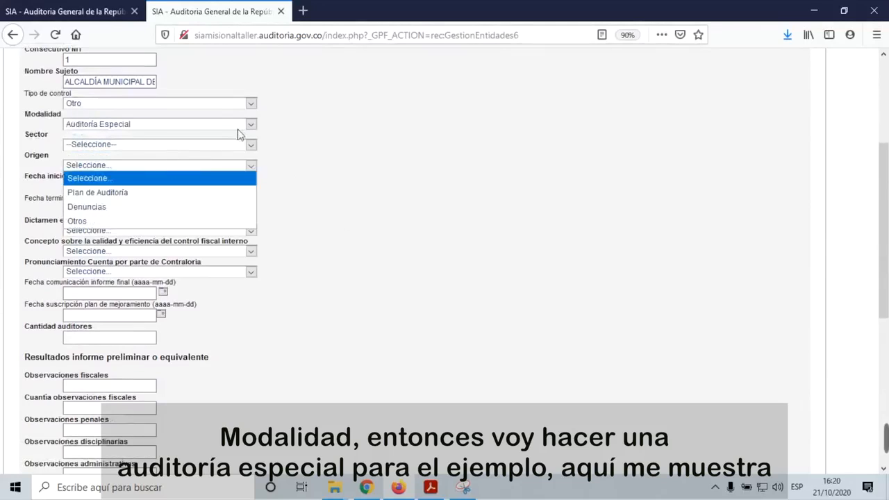
left_click(251, 125)
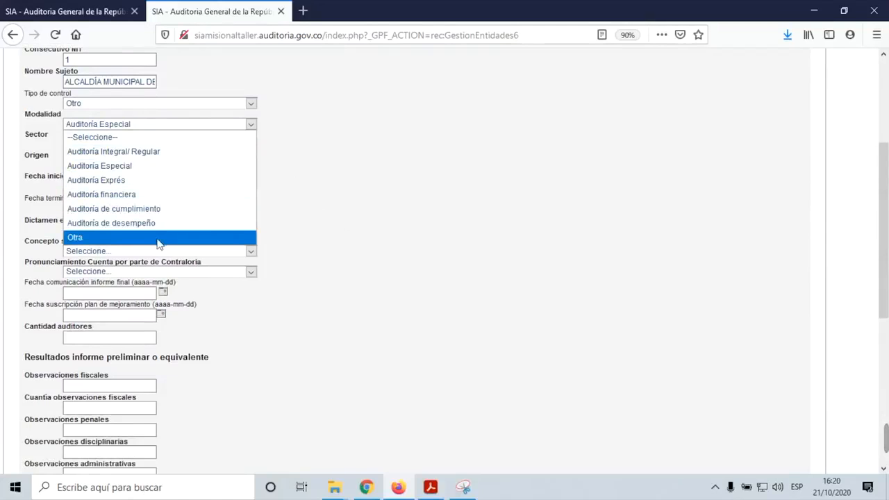
left_click(154, 152)
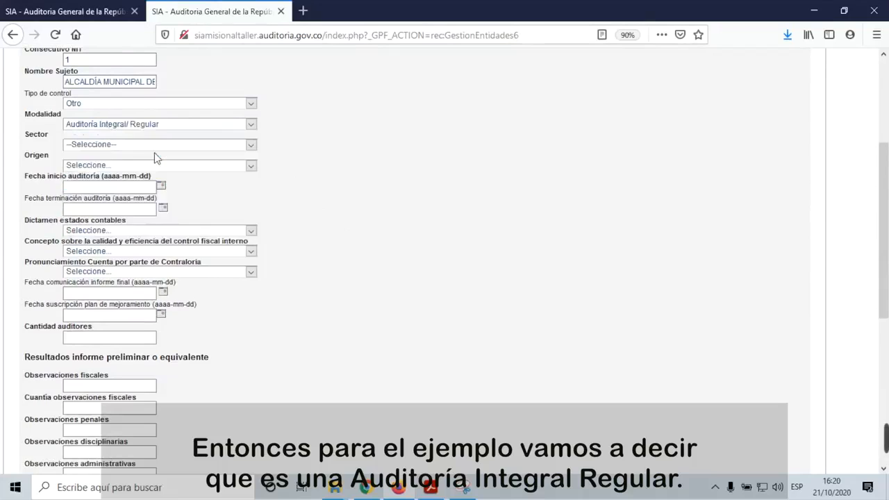
Step: Set the sector to 'Minas y Energía'
left_click(249, 146)
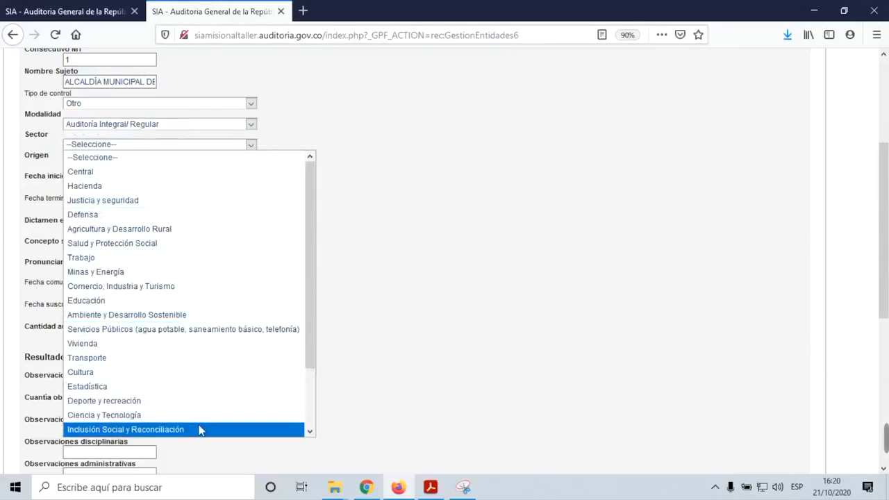
scroll(200, 429, "down", 1)
scroll(200, 428, "down", 1)
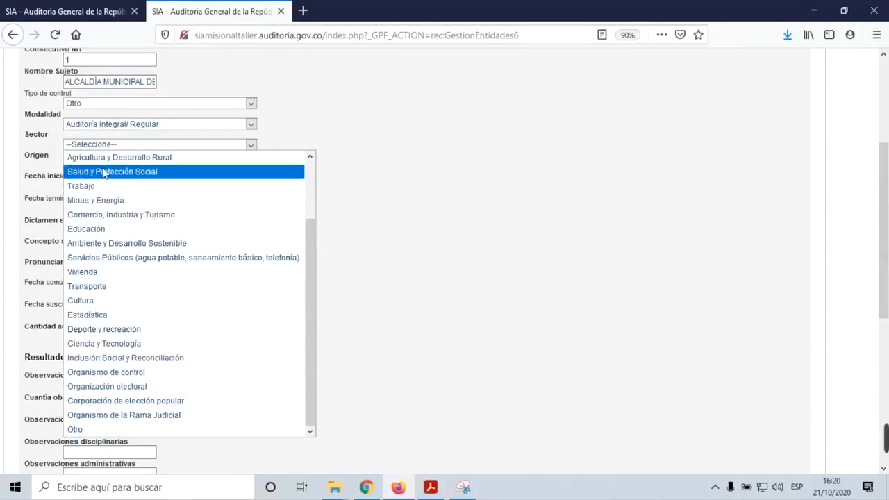
scroll(102, 173, "up", 2)
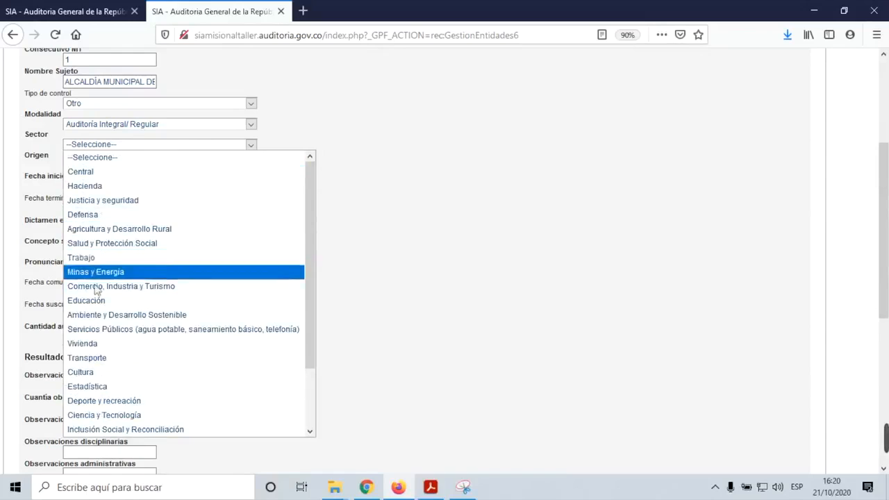
scroll(137, 380, "down", 2)
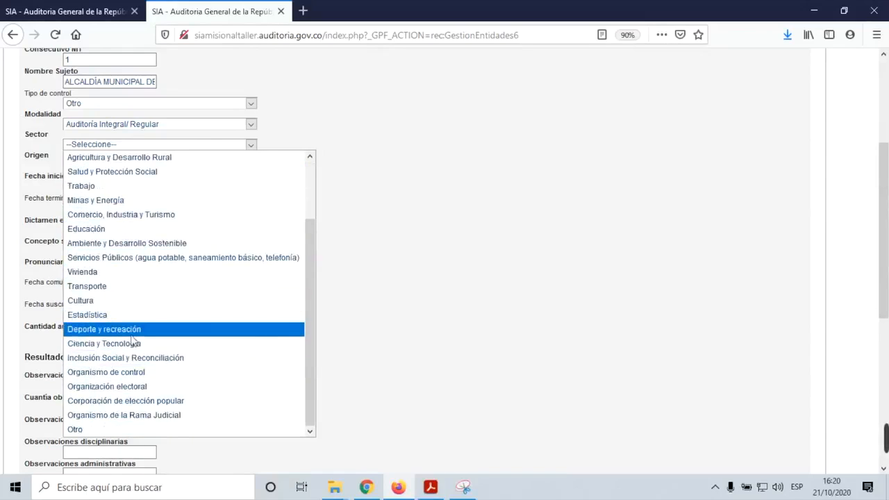
scroll(136, 321, "up", 2)
scroll(136, 320, "down", 2)
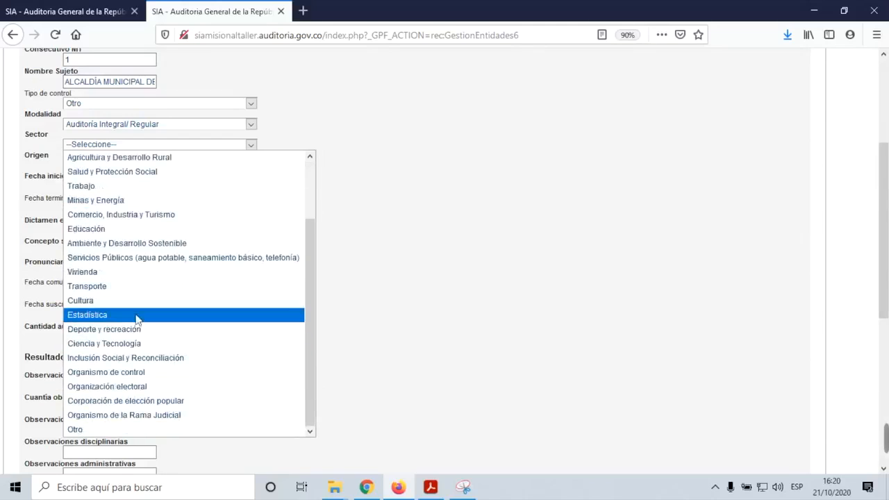
left_click(127, 201)
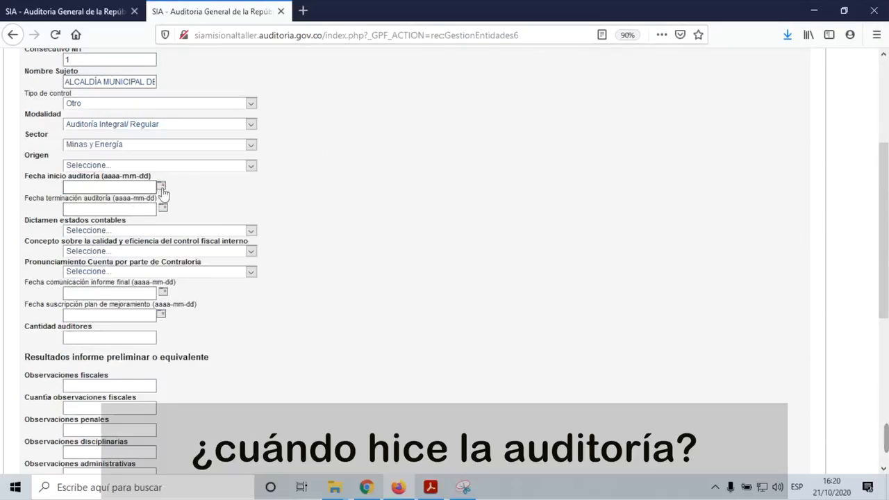
left_click(162, 187)
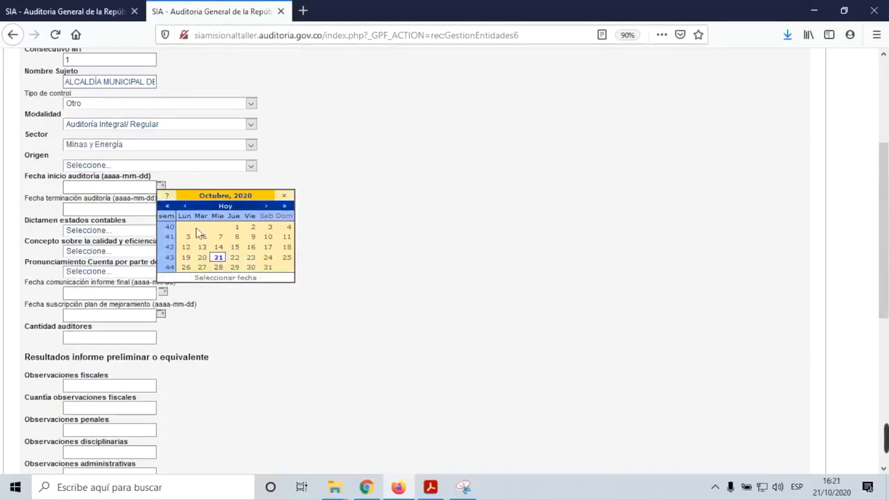
Step: Set the audit start date to 3 August 2020
left_click(237, 228)
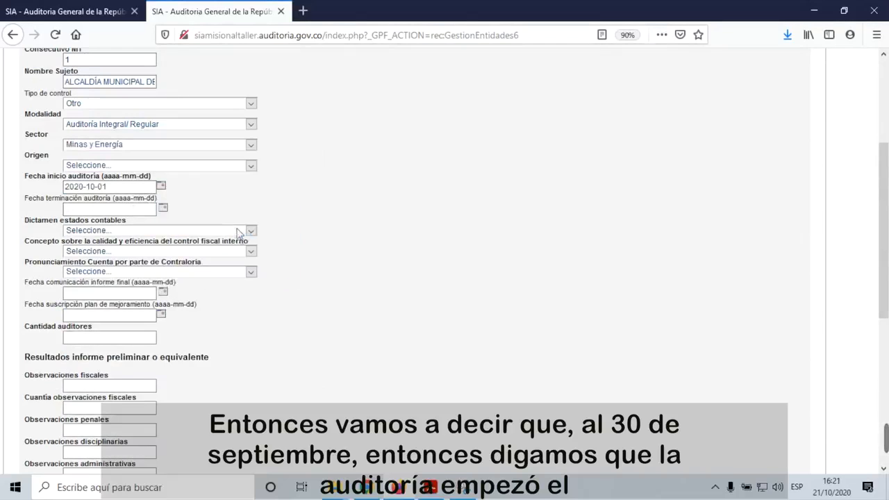
left_click(164, 186)
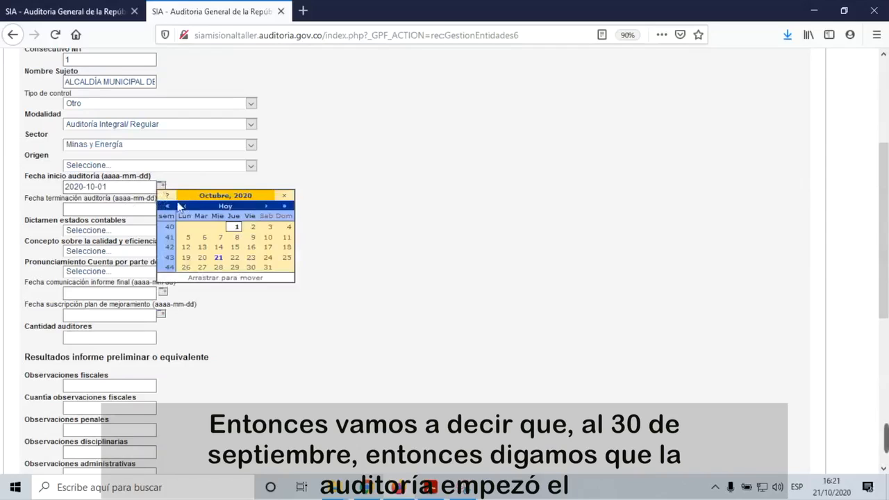
left_click(184, 205)
left_click(183, 205)
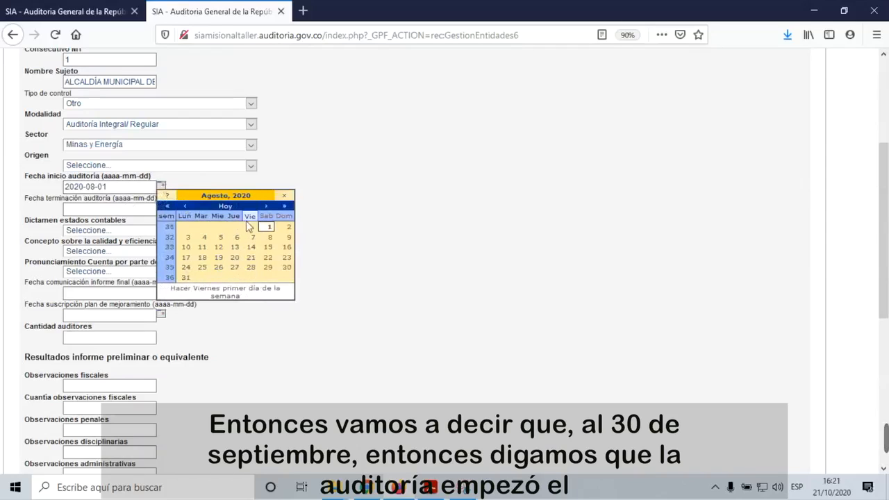
left_click(188, 238)
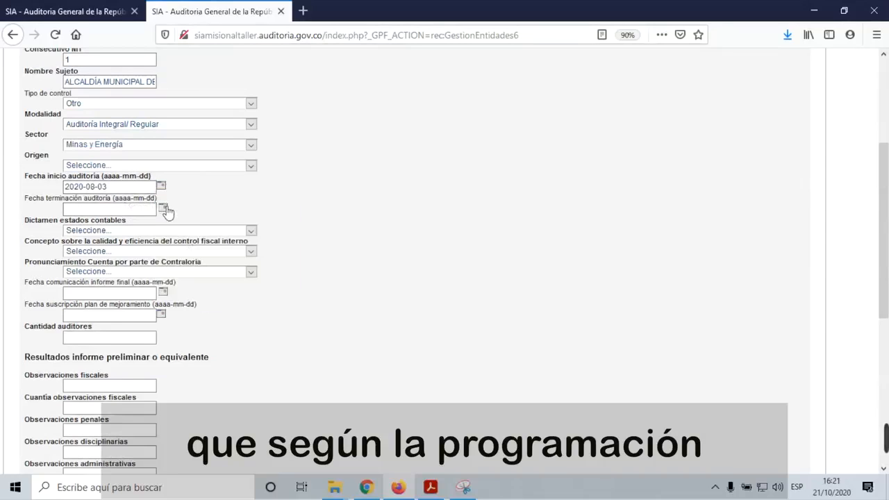
Step: Set the audit end date to 21 November 2020
left_click(164, 207)
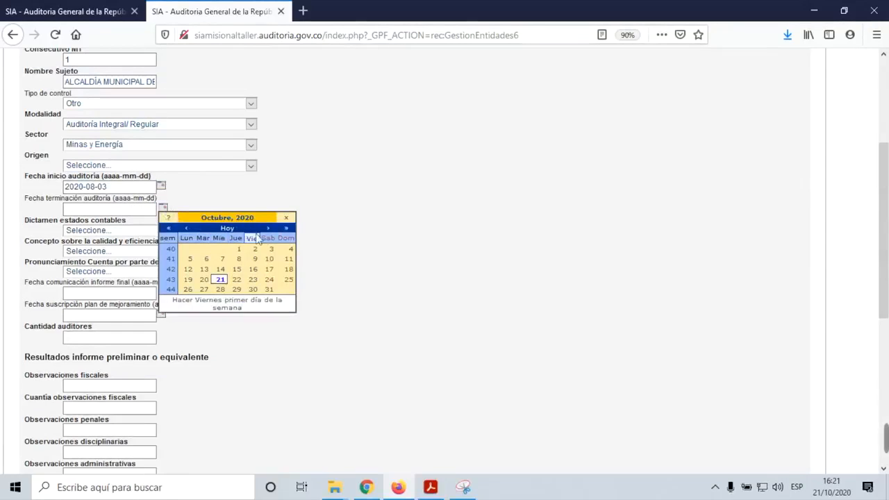
left_click(268, 228)
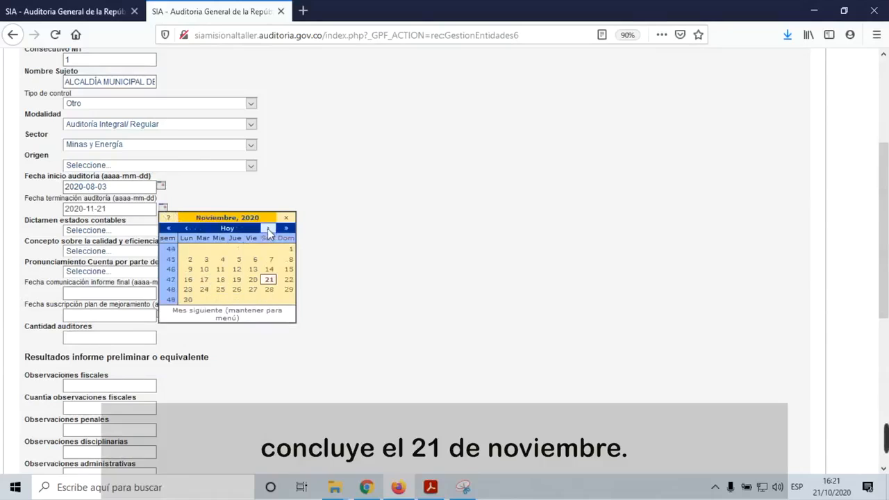
left_click(268, 280)
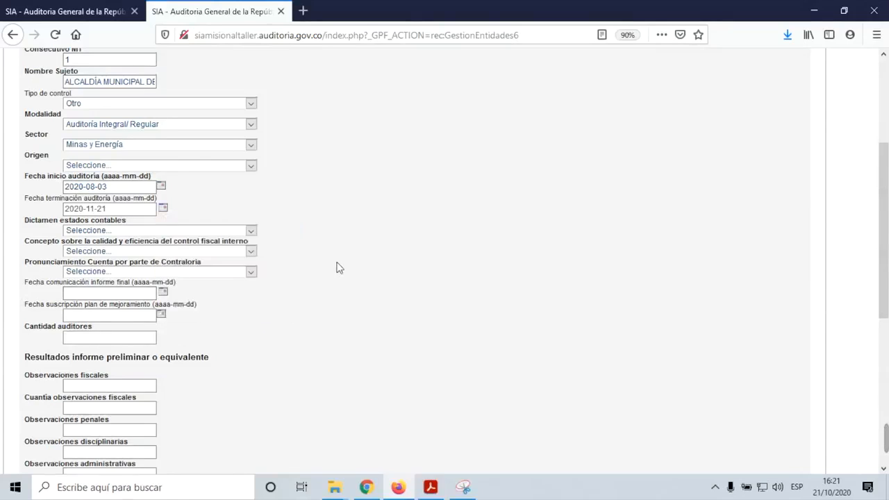
scroll(334, 266, "down", 3)
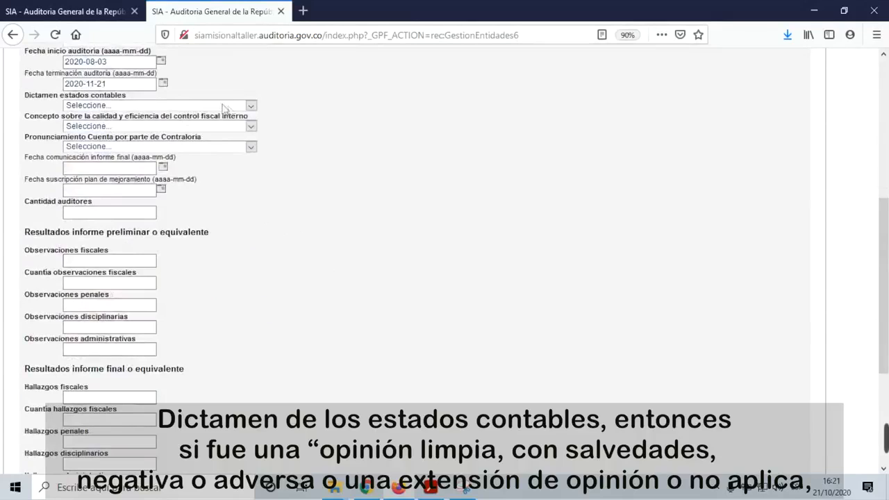
left_click(251, 106)
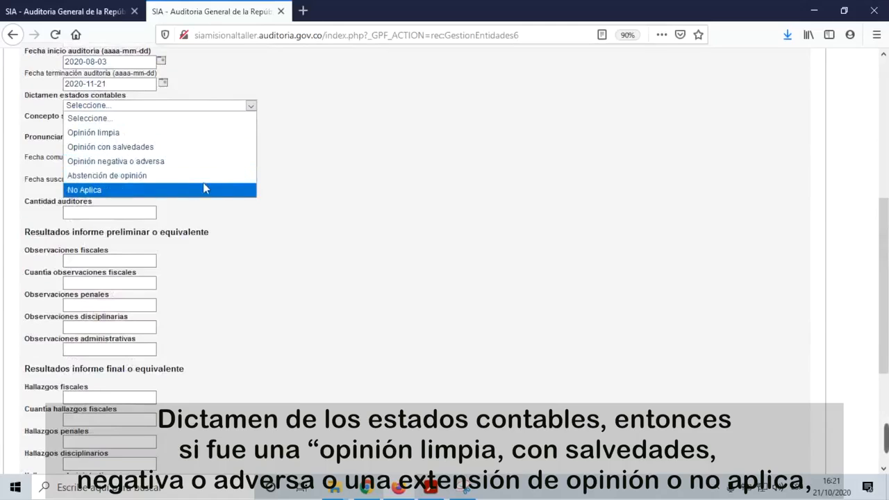
left_click(339, 175)
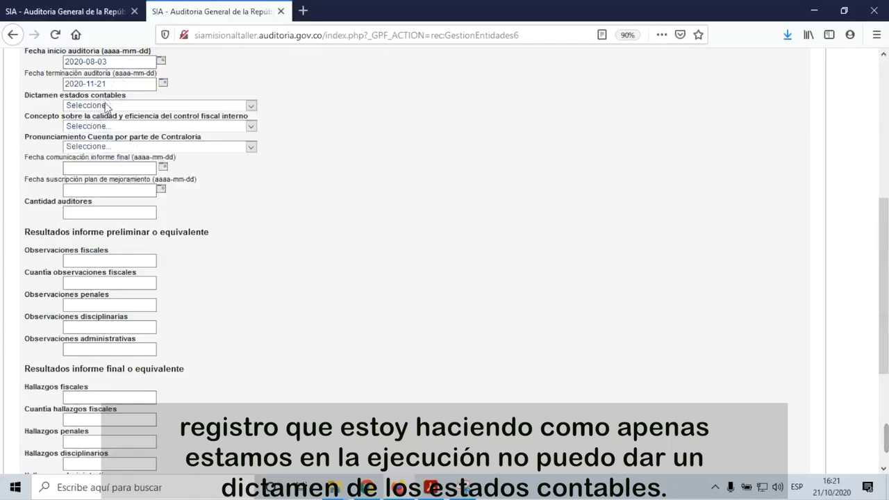
left_click(251, 127)
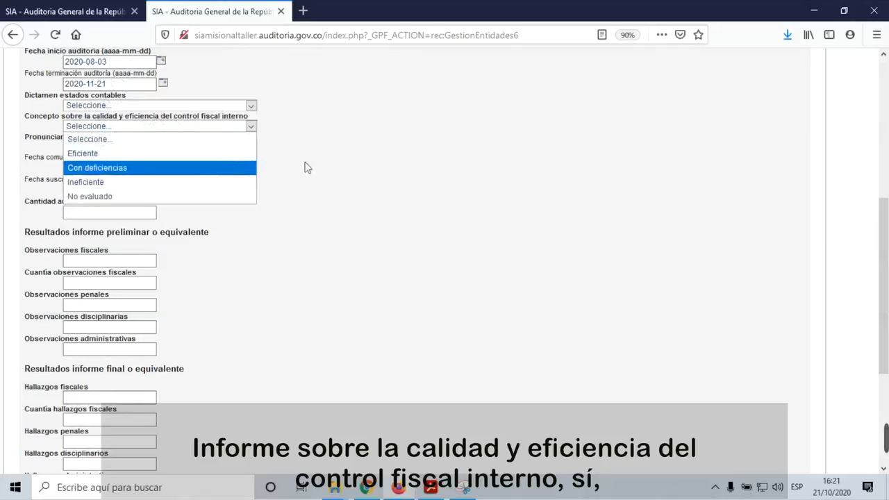
left_click(316, 169)
scroll(316, 168, "up", 3)
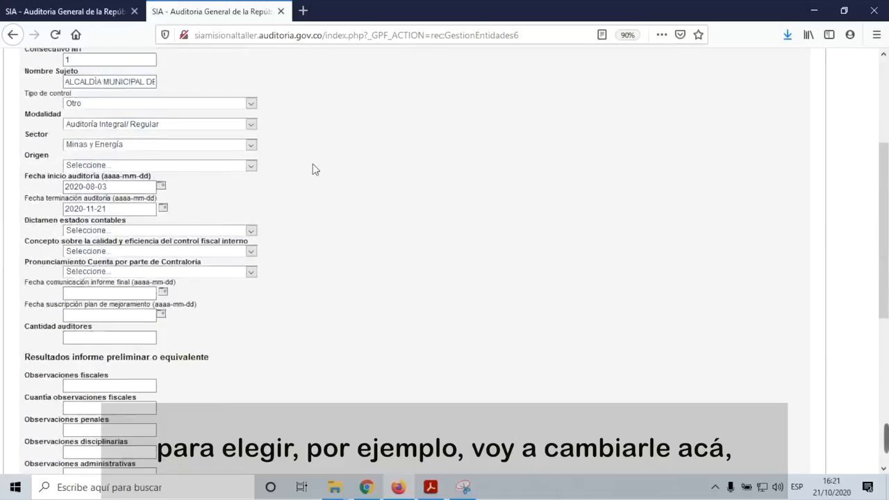
Step: Change the audit start date to 1 July 2020
left_click(165, 210)
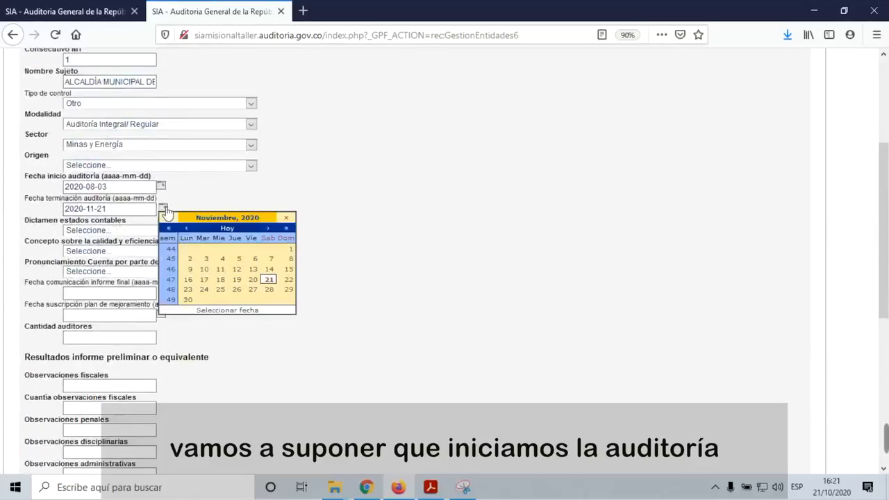
left_click(162, 187)
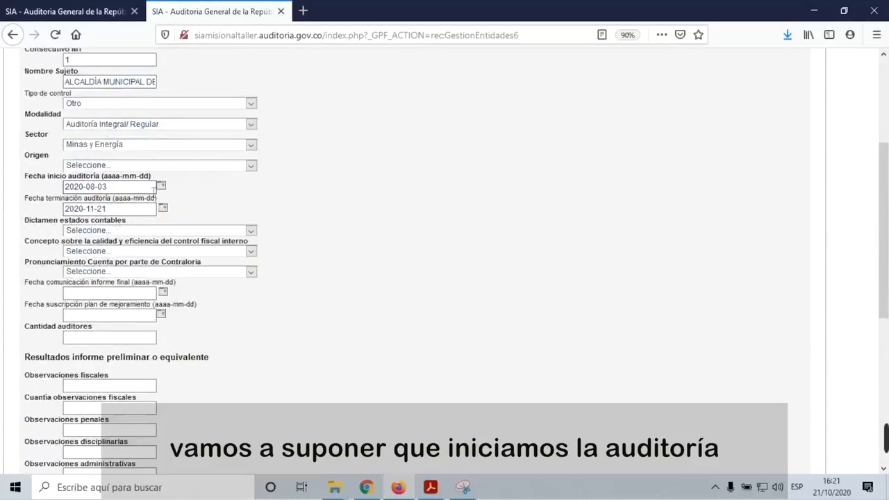
left_click(164, 188)
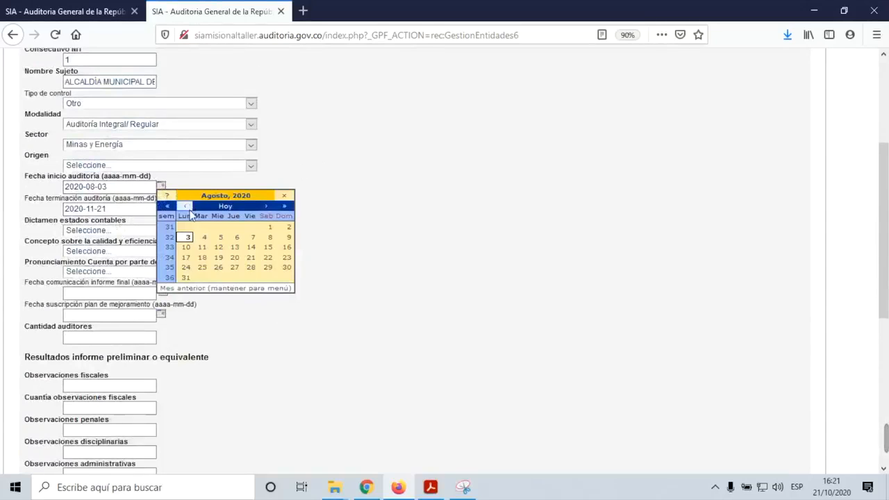
left_click(185, 208)
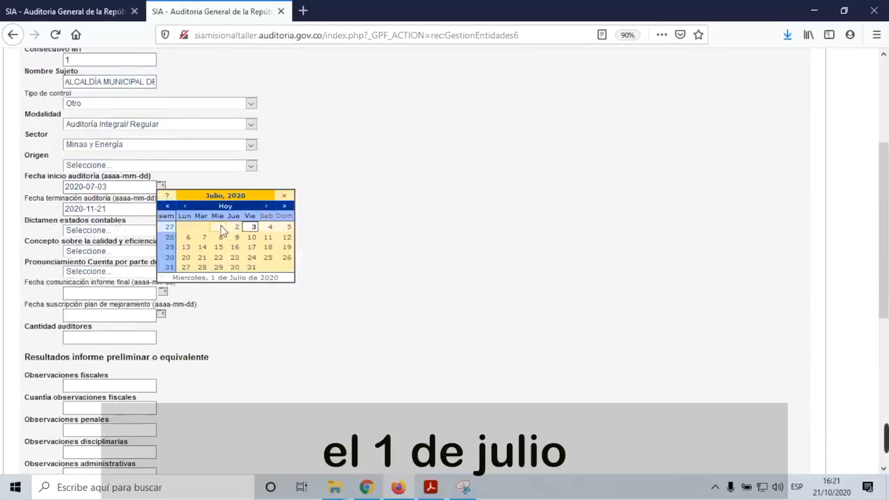
left_click(219, 228)
Step: Change the audit end date to 30 September 2020
left_click(164, 208)
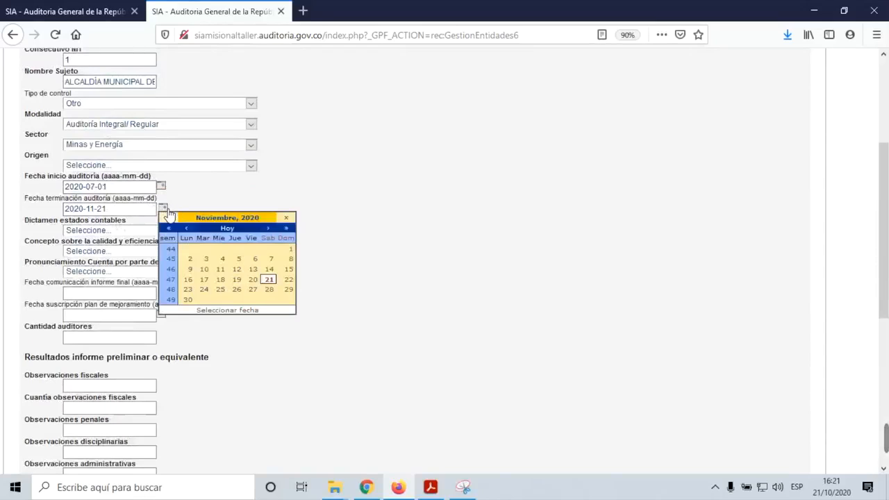
left_click(185, 228)
left_click(184, 228)
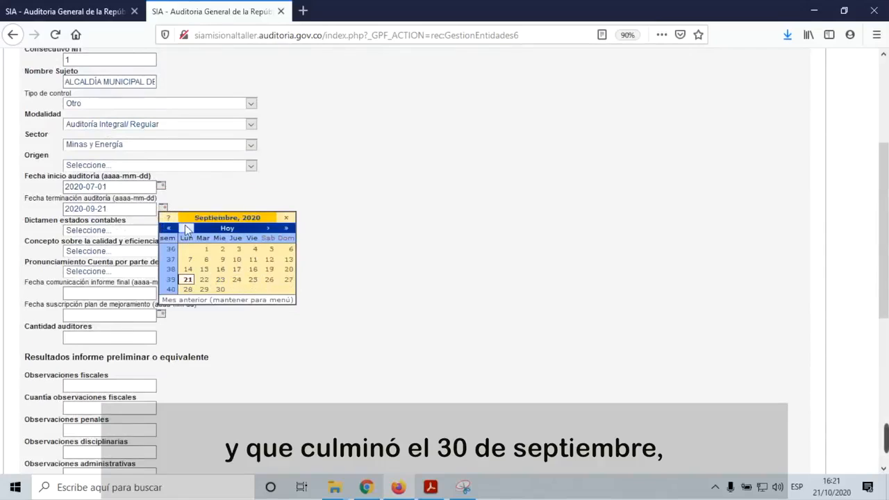
left_click(220, 289)
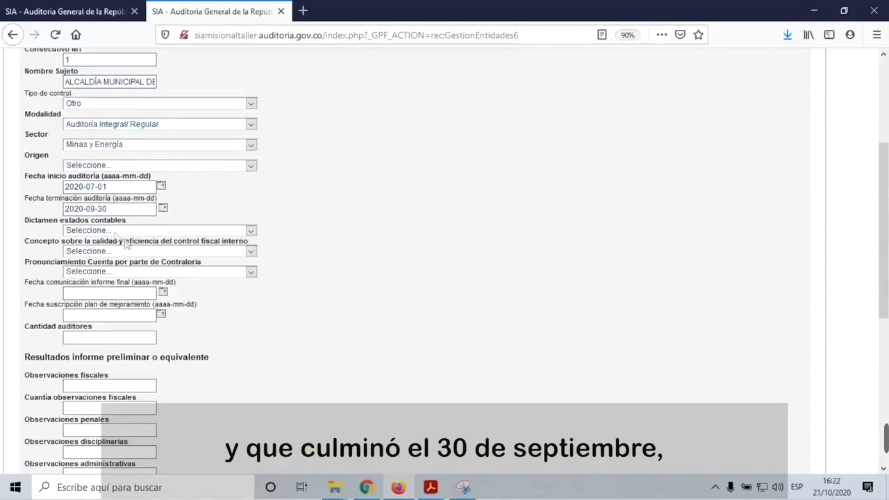
Step: Choose Opinión limpia for Dictamen estados contables, Eficiente for Concepto, and Fenecimiento for Pronunciamiento
left_click(252, 232)
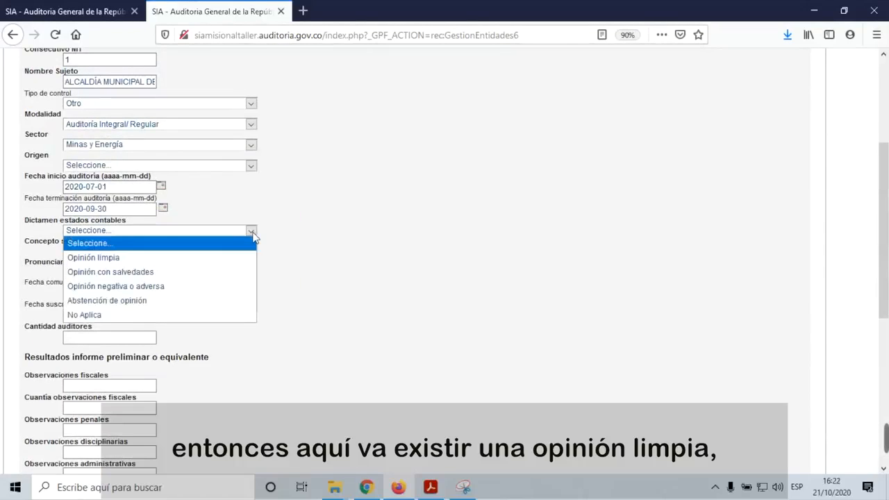
left_click(200, 259)
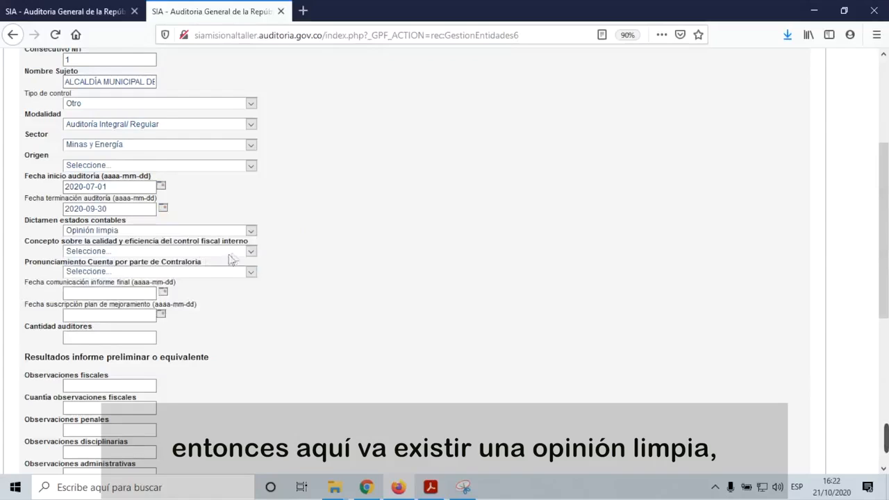
left_click(252, 252)
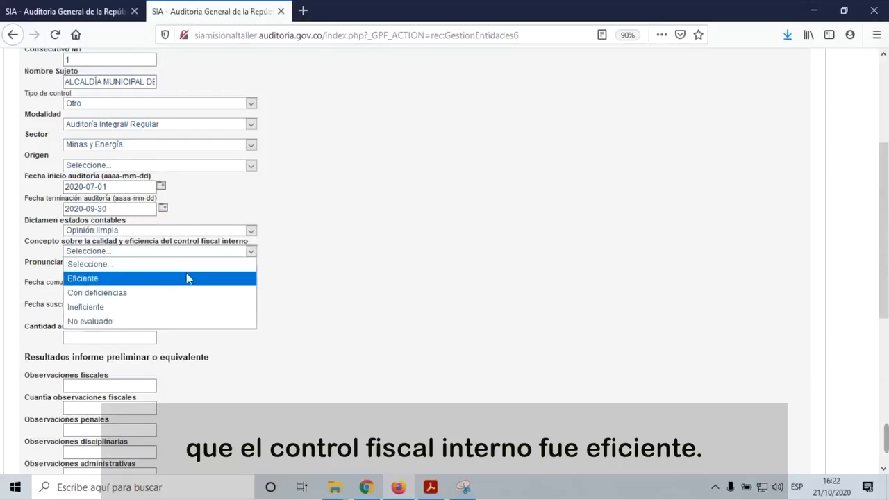
left_click(186, 280)
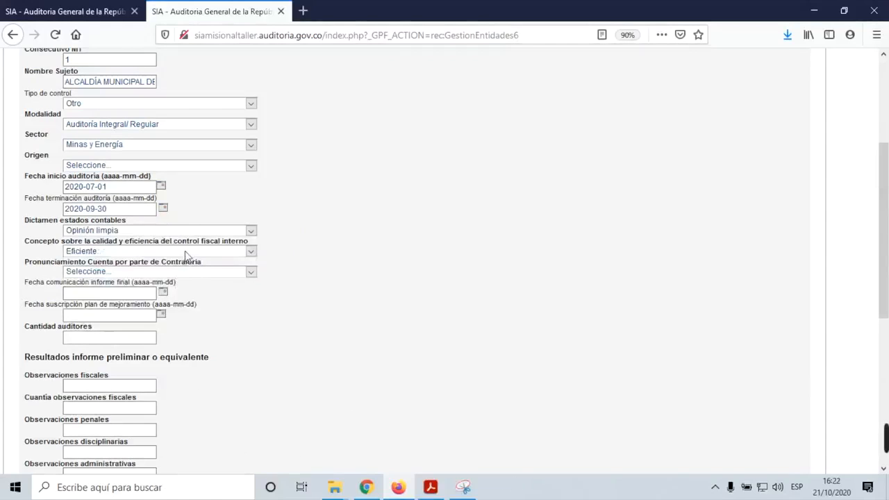
left_click(250, 273)
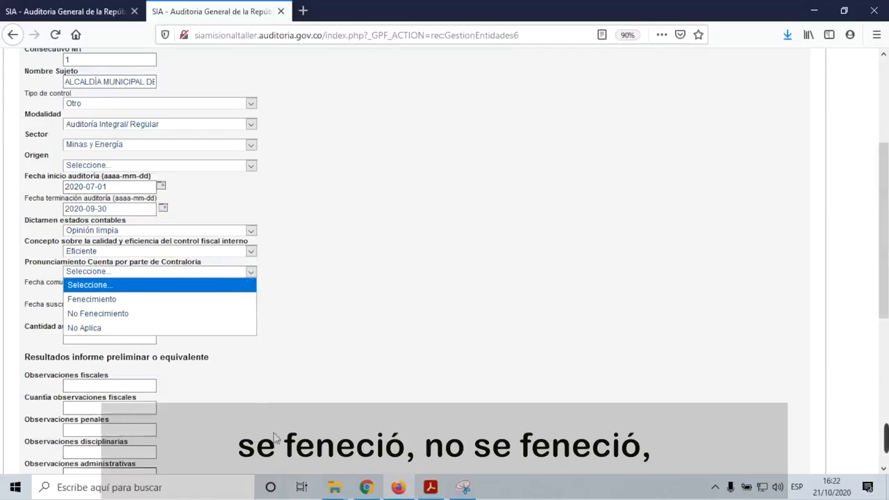
left_click(85, 300)
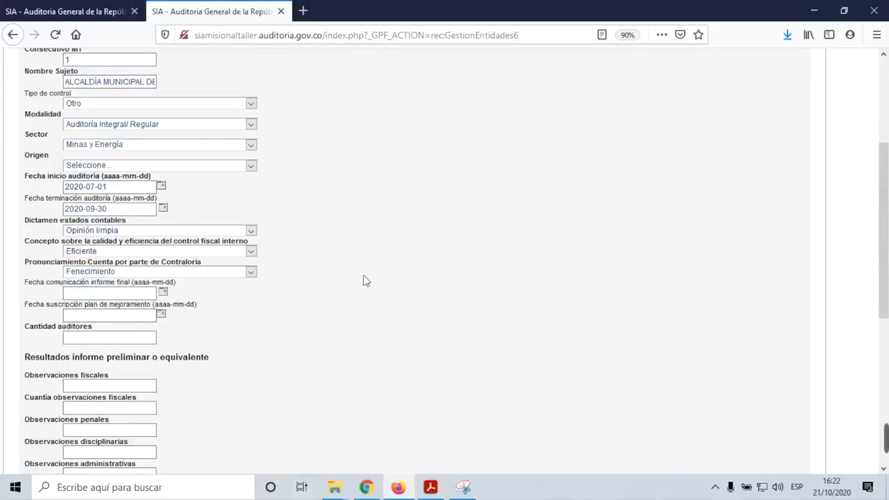
left_click(135, 294)
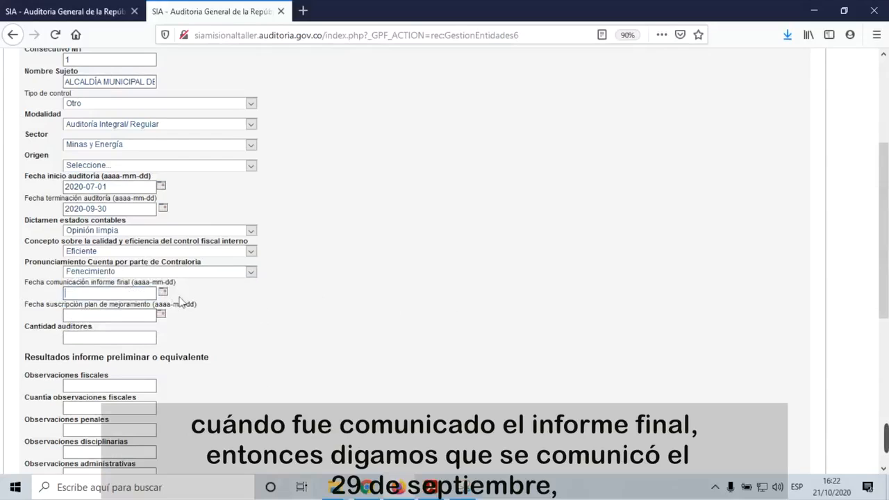
Step: Set communication date 29 September 2020, plan signing date 10 October 2020, and 5 auditors
left_click(163, 292)
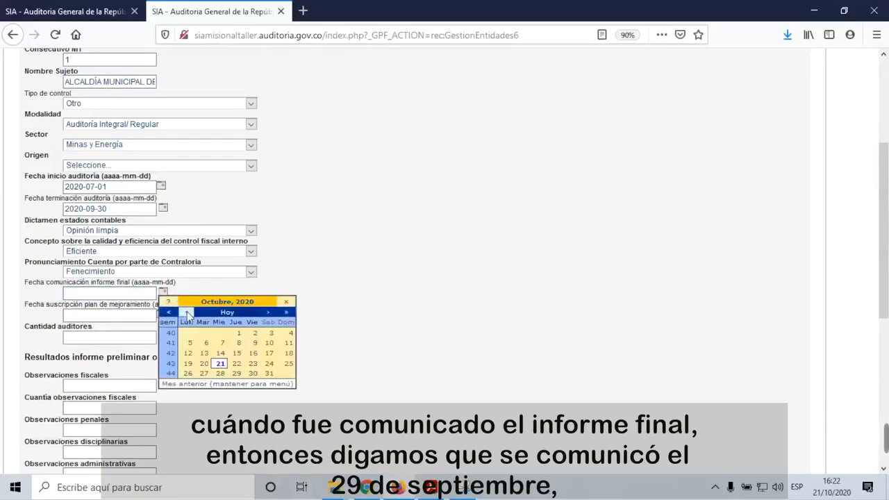
left_click(187, 312)
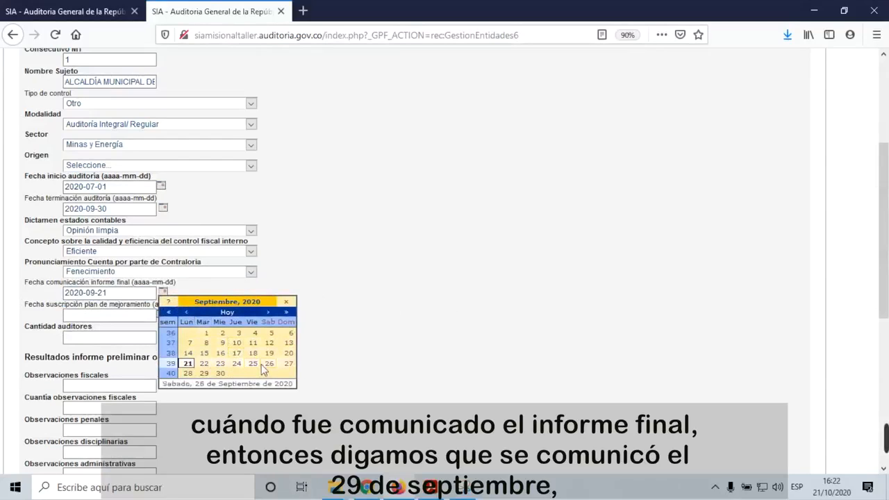
left_click(204, 373)
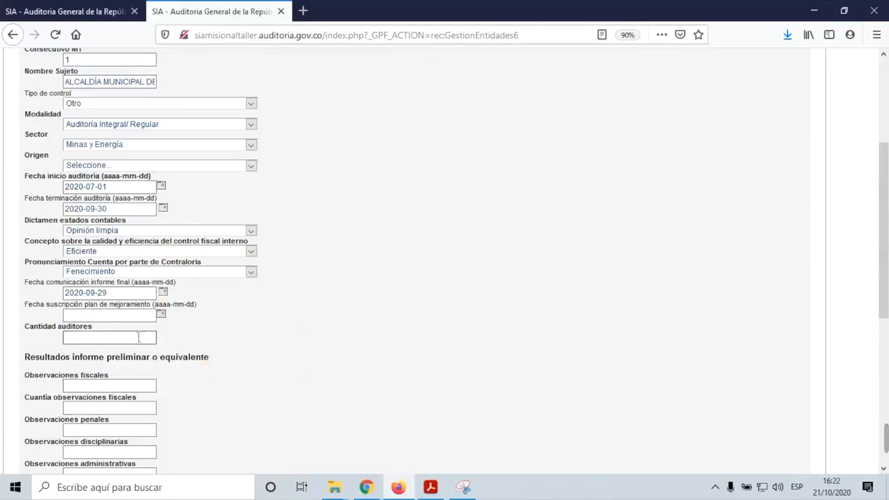
left_click(162, 315)
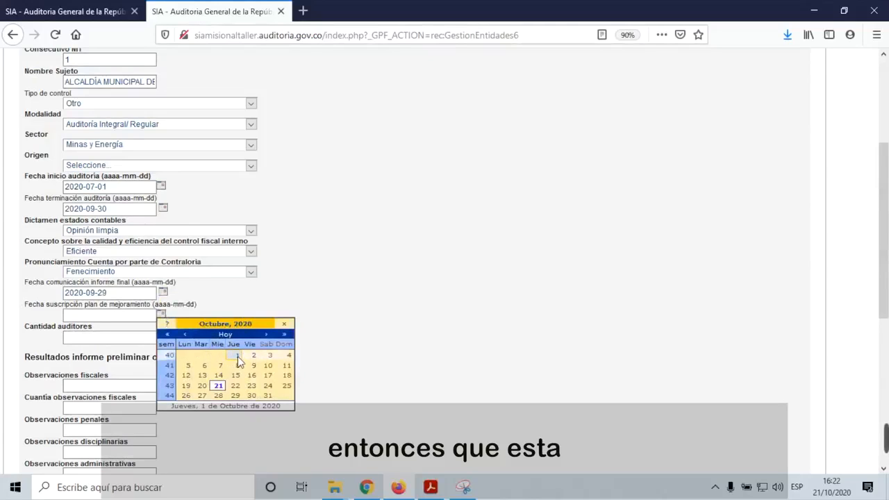
left_click(237, 356)
scroll(307, 329, "down", 3)
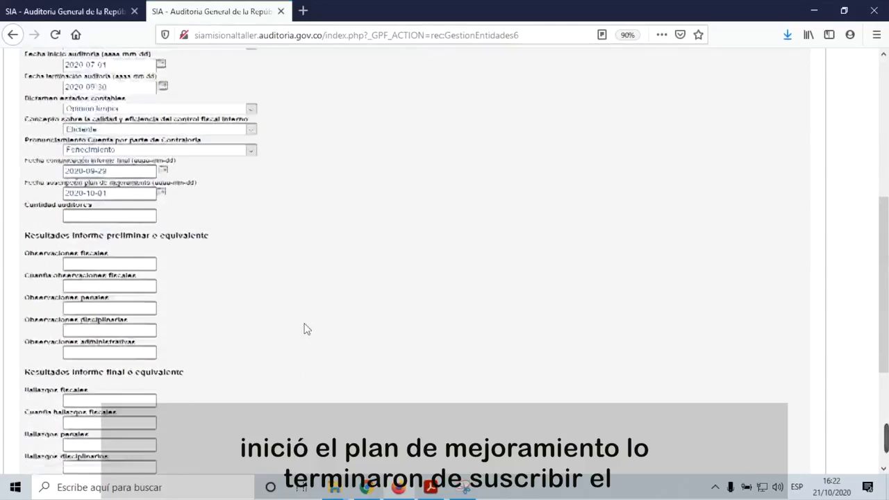
left_click(162, 189)
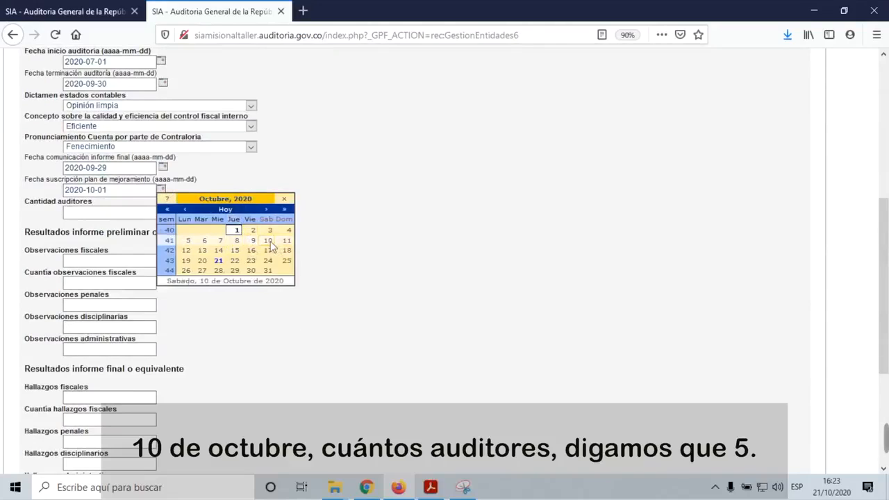
left_click(270, 241)
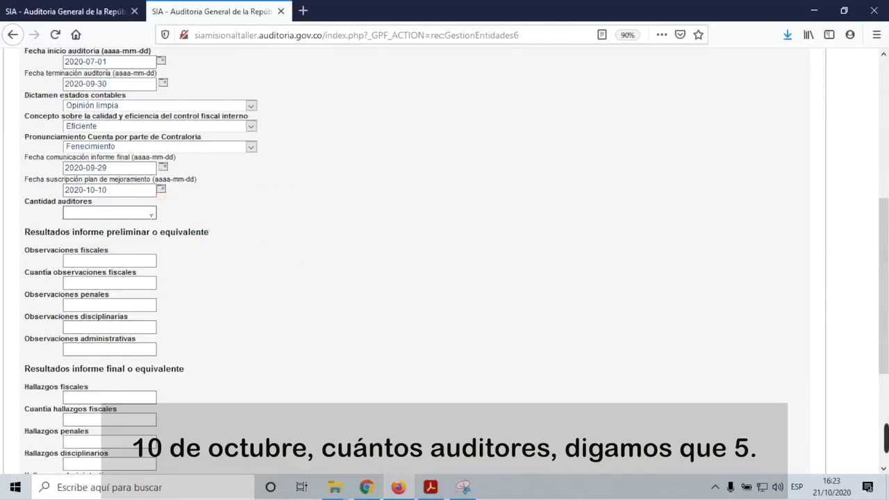
left_click(151, 214)
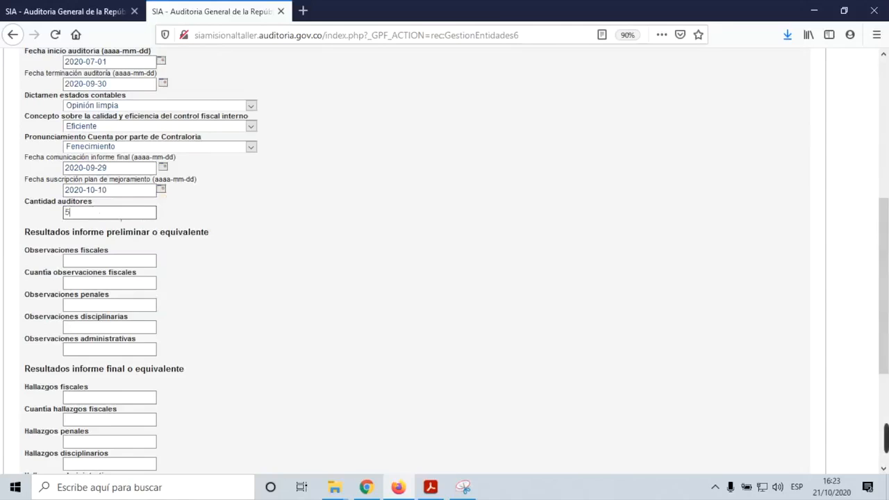
scroll(258, 266, "down", 3)
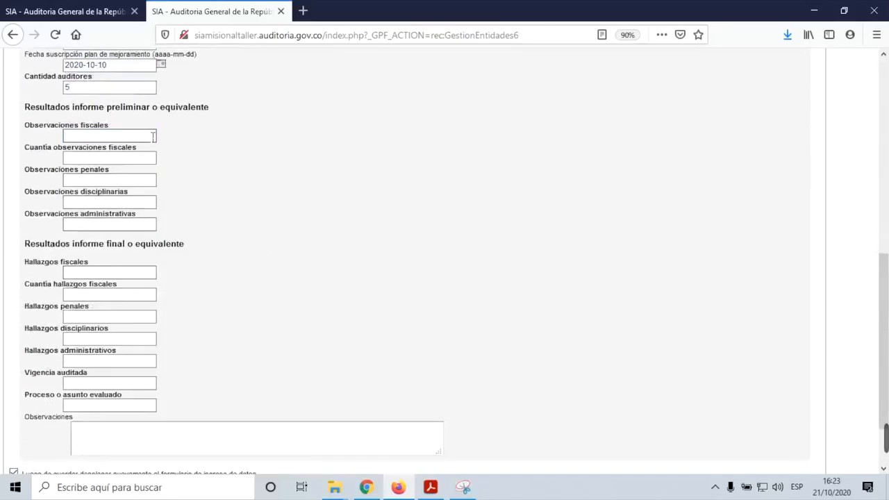
Step: Enter 4, 0, 2, 2 and 3 in the fiscal, amount, penal, disciplinary and administrative observation fields
type("4")
left_click(113, 158)
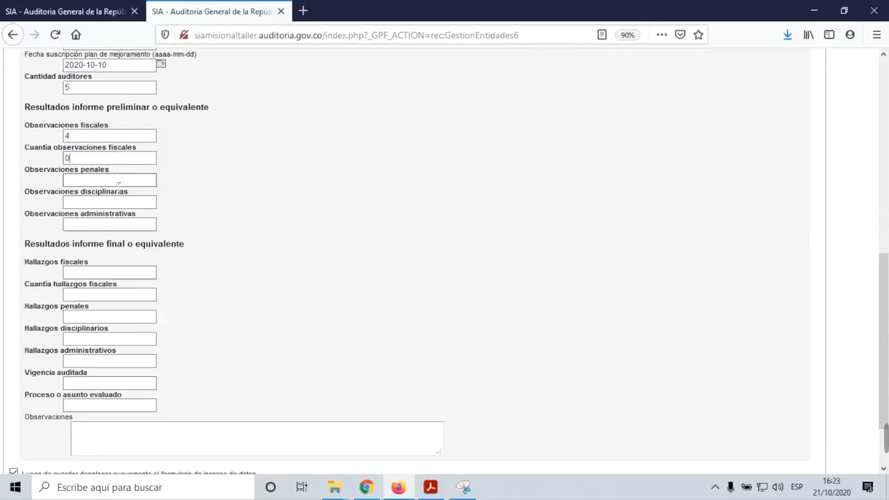
left_click(119, 183)
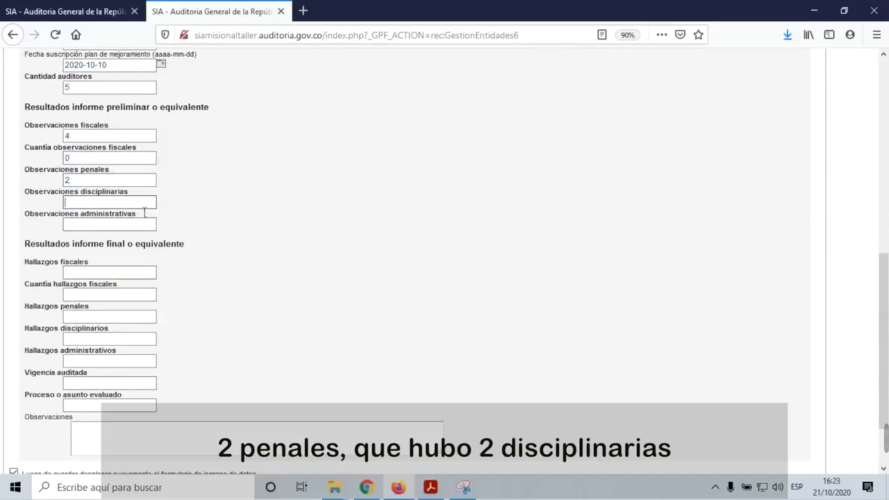
left_click(145, 204)
type("2")
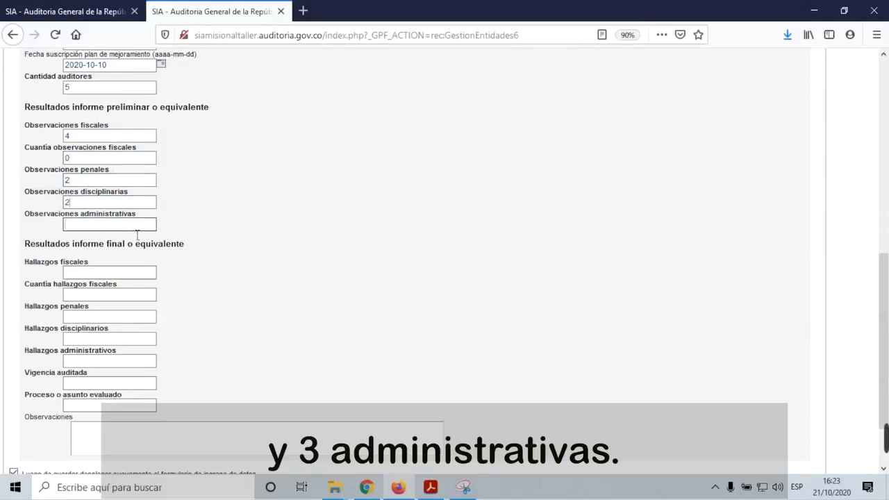
type("3")
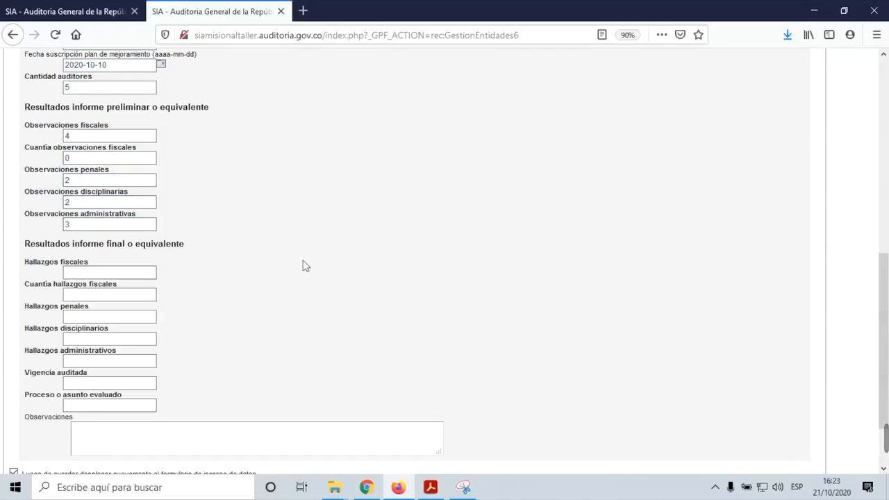
scroll(330, 292, "down", 2)
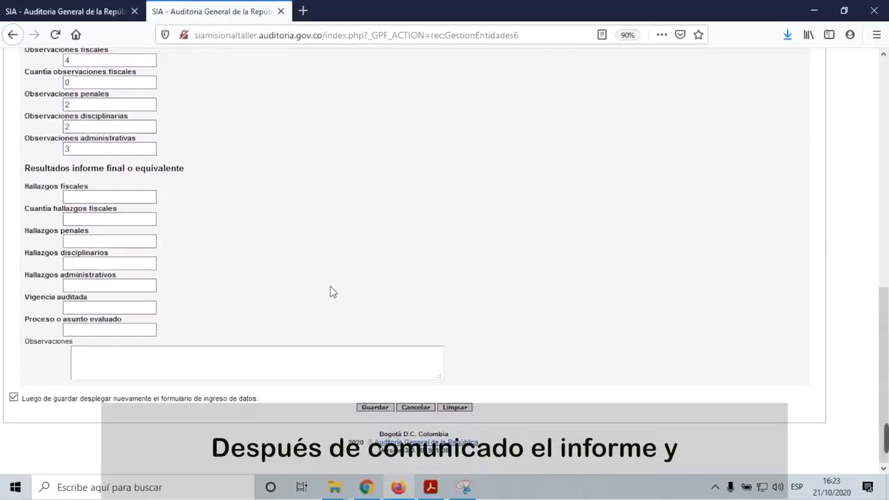
scroll(333, 290, "up", 3)
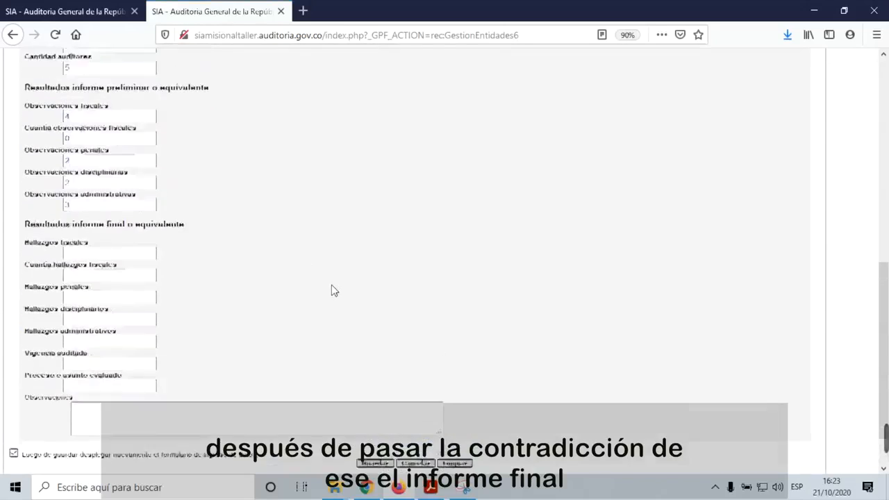
Step: Enter final-report findings: 3 fiscal worth 1000, 2 penal, 2 disciplinary, 2 administrative
scroll(332, 291, "down", 3)
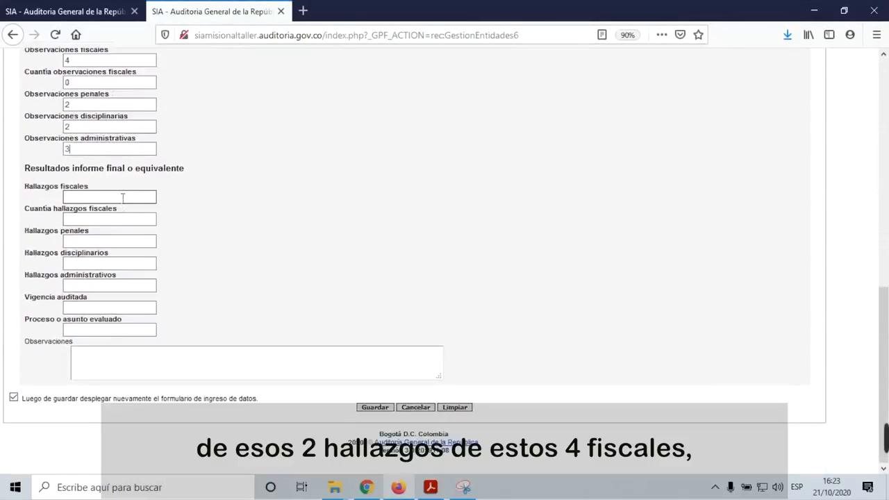
scroll(123, 198, "up", 3)
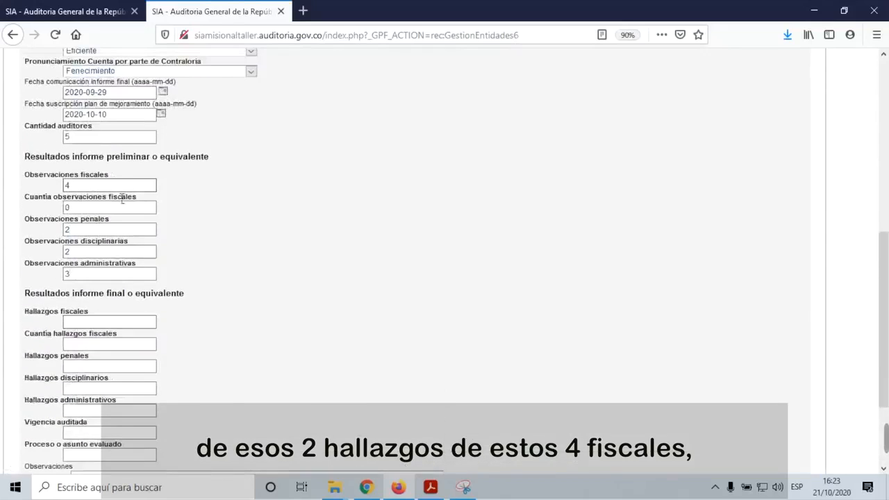
scroll(104, 209, "down", 3)
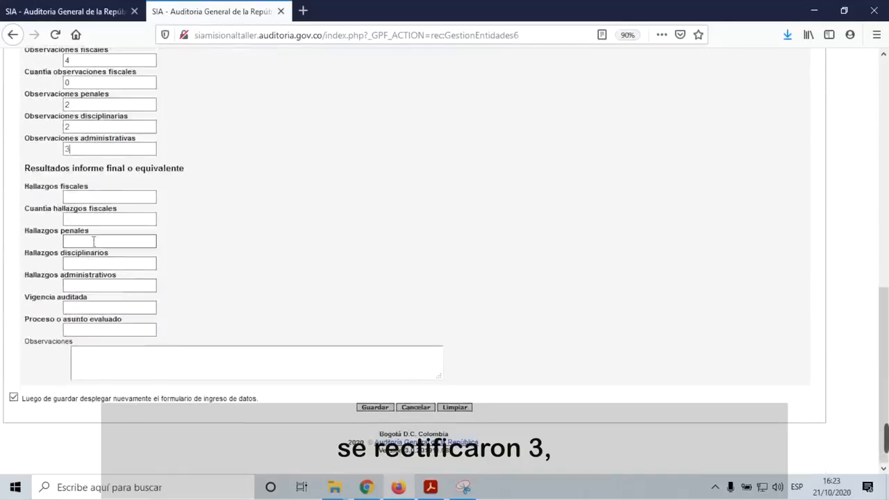
left_click(114, 200)
type("3")
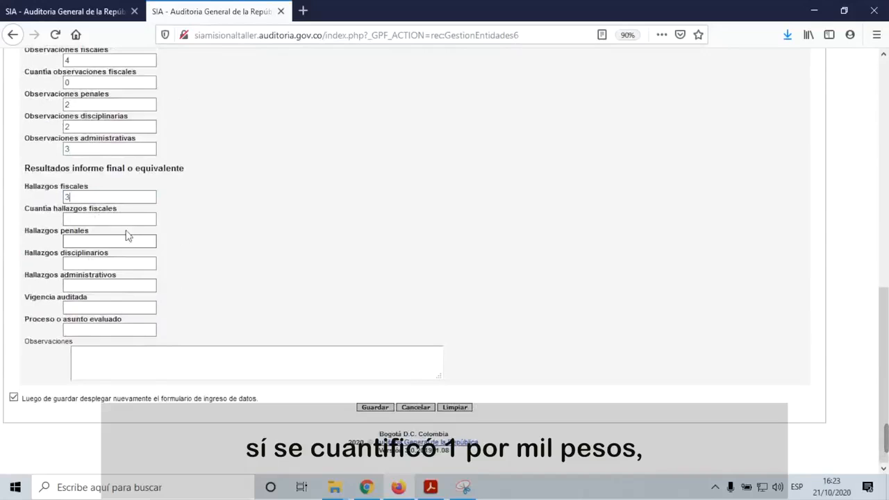
type("1000")
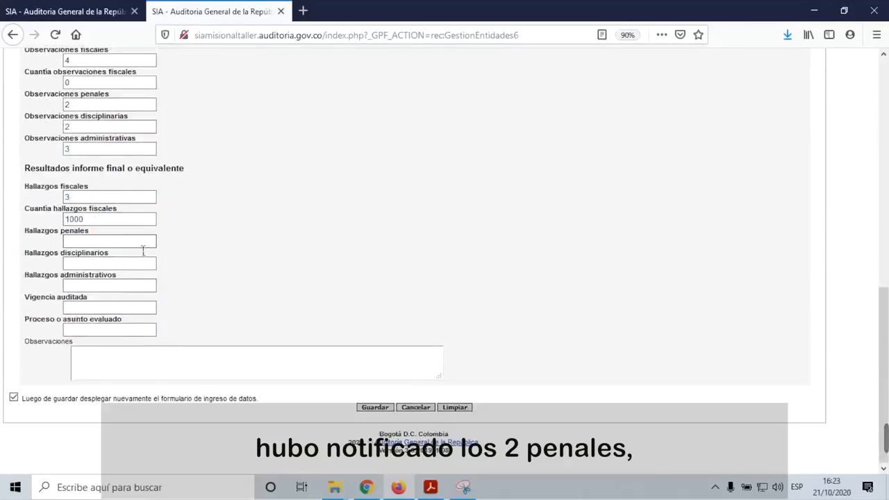
left_click(144, 246)
left_click(139, 268)
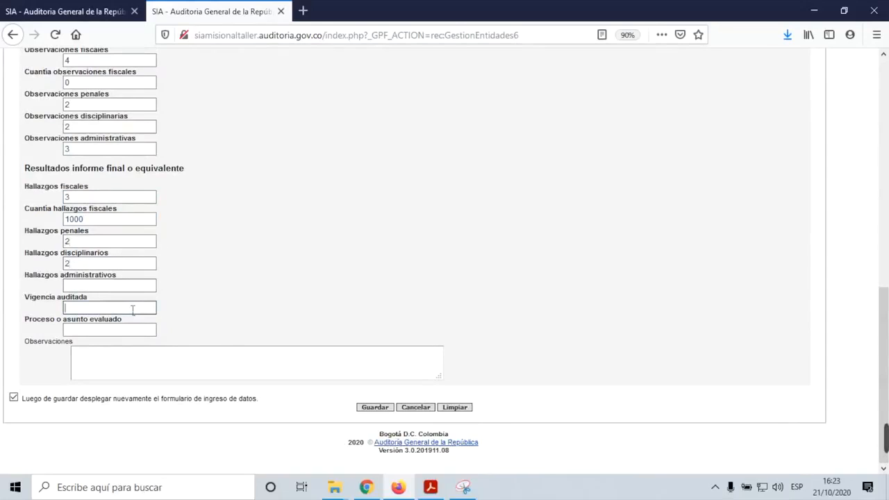
left_click(148, 287)
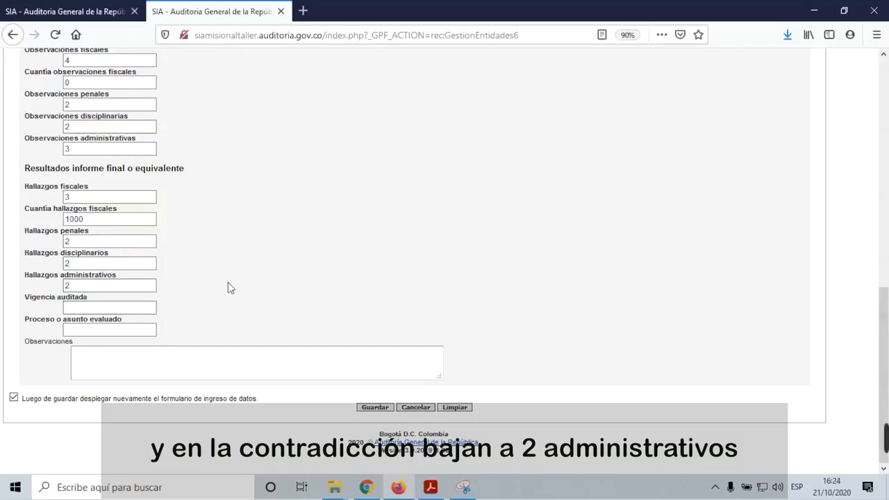
Step: Set the audited year to 2019 and the evaluated process to 'procesio auditor'
left_click(116, 311)
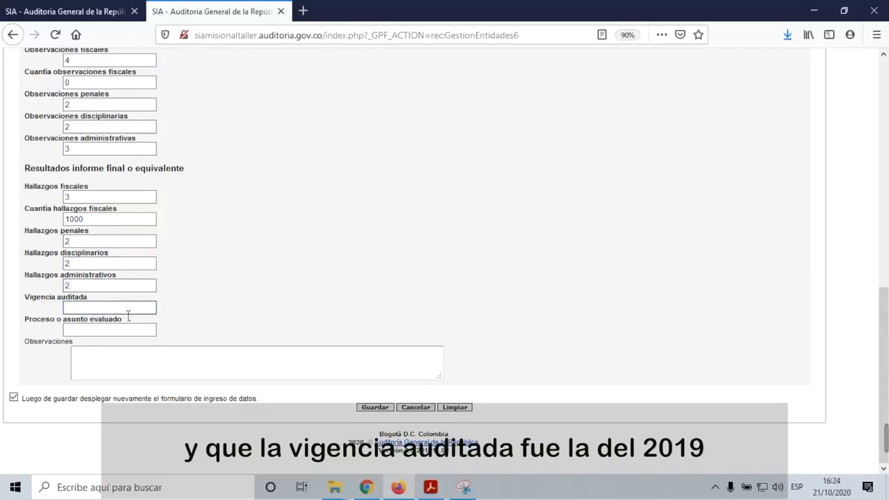
type("2019")
left_click(130, 331)
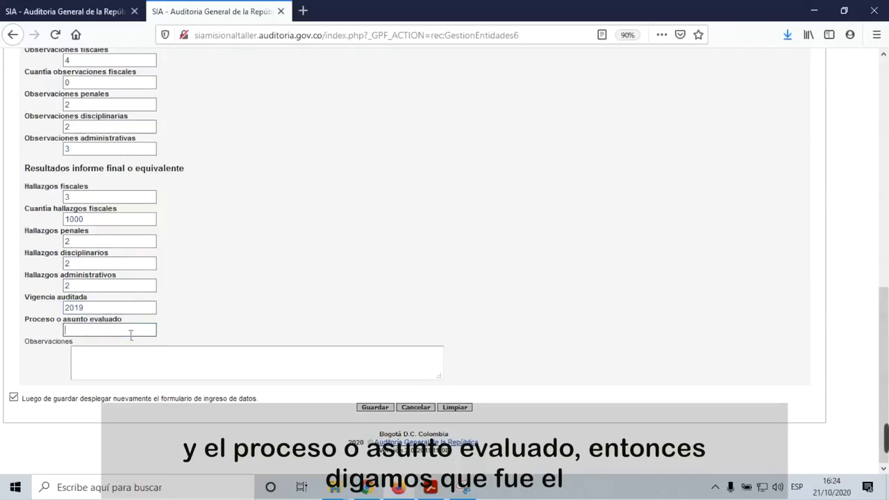
type("proces")
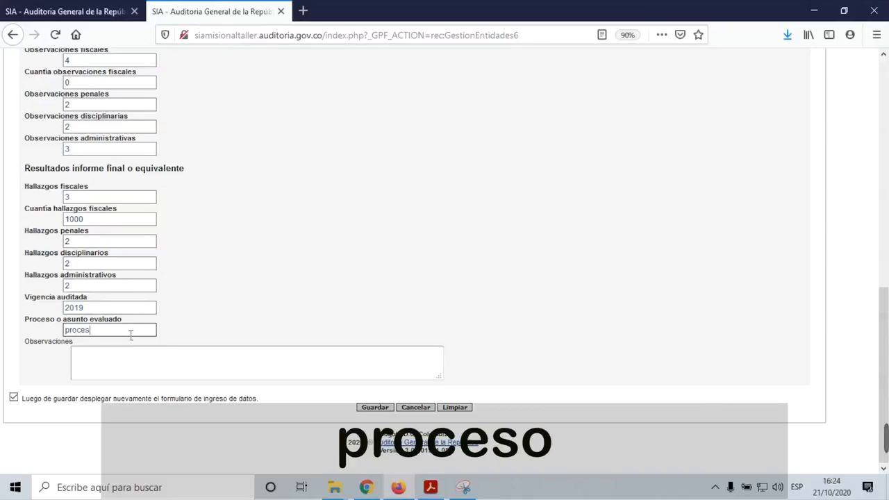
type("io auditor")
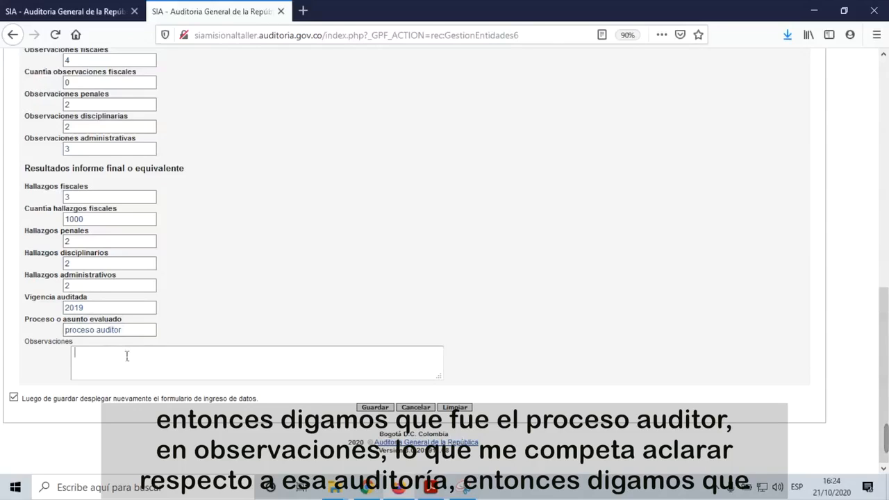
Step: Write the Observaciones note that the subject justified not observing one finding, fixing the typos
type("e")
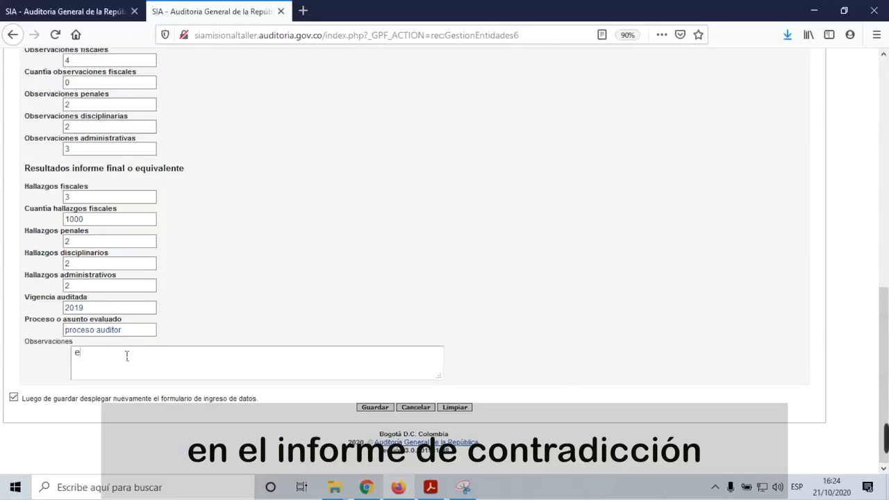
type("n el informe de congtradiccion s")
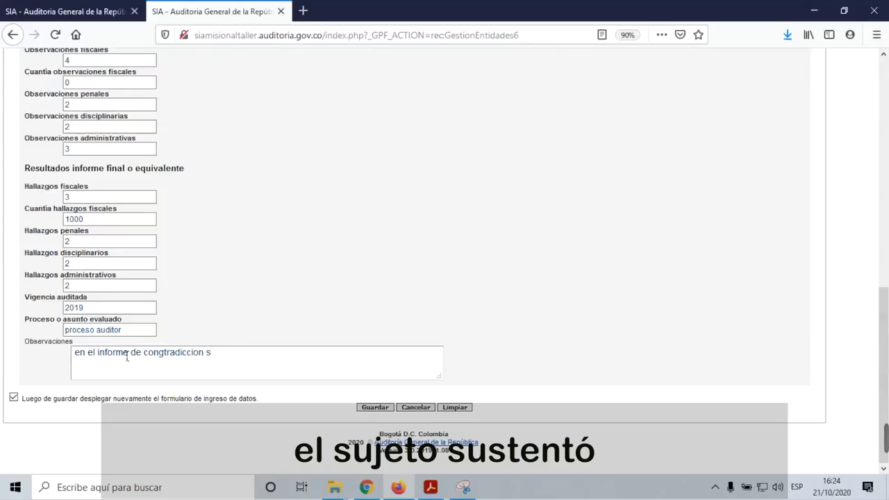
type("eujeto sustent")
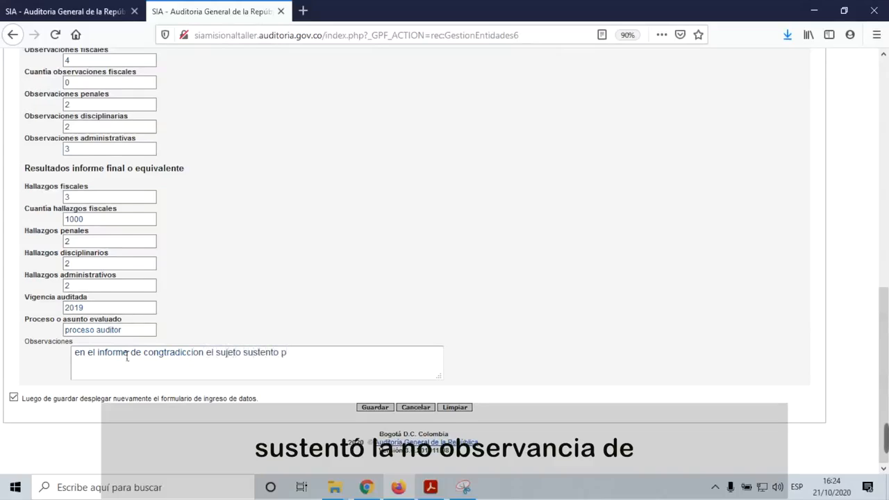
type("o la no obsrvancia de ")
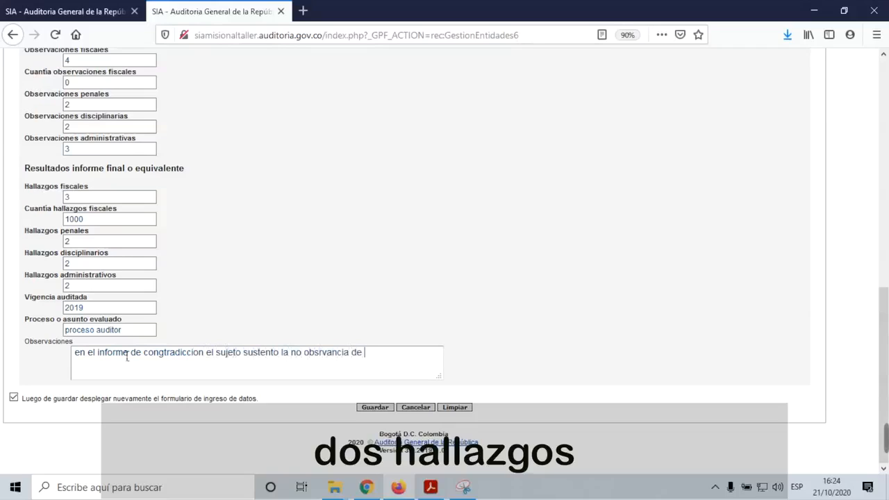
type("dos halalzgos adminsigtravi")
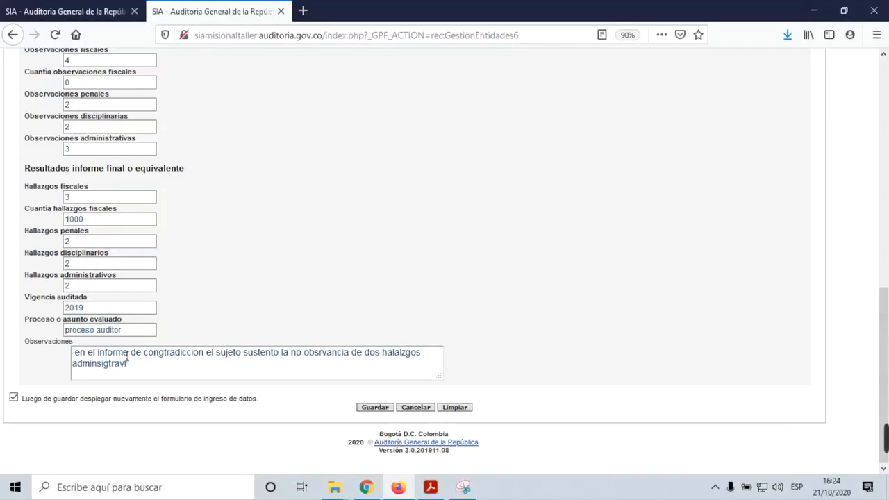
type("tis")
left_click(316, 357)
type("e")
double_click(377, 356)
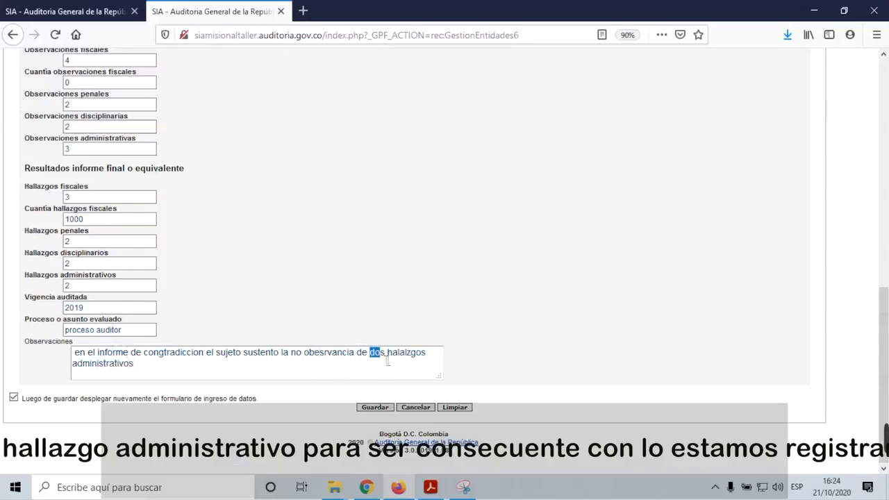
type("un")
double_click(406, 360)
left_click(407, 359)
type("halalzgo")
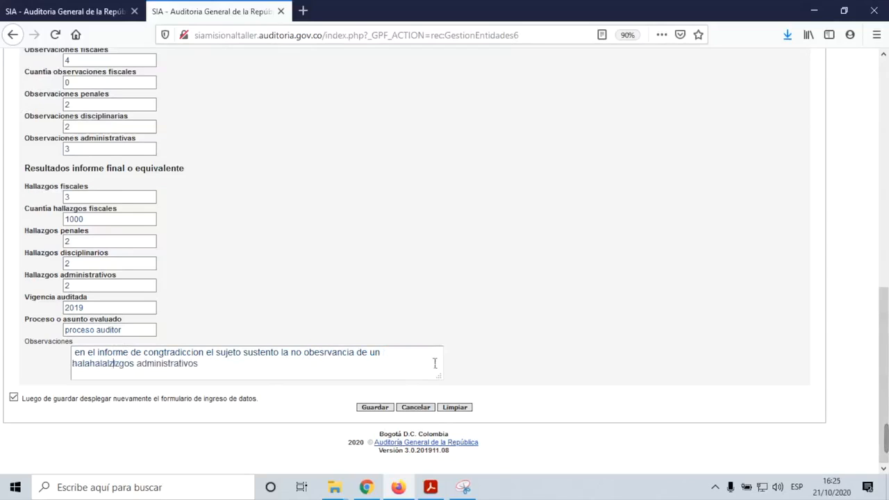
key("BackSpace")
key("BackSpace")
key("BackSpace")
key("BackSpace")
key("BackSpace")
key("BackSpace")
key("BackSpace")
key("BackSpace")
key("BackSpace")
key("BackSpace")
key("BackSpace")
key("BackSpace")
key("BackSpace")
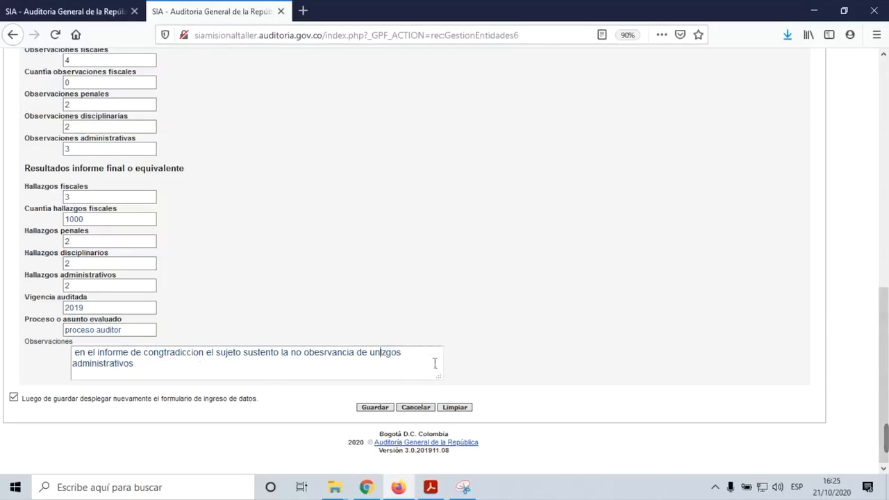
type("halla")
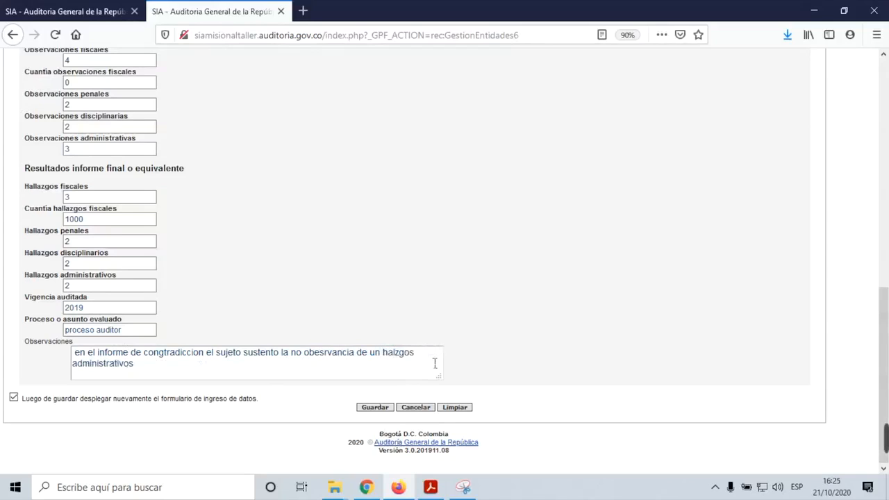
type("zgo l")
left_click_drag(419, 353, 428, 356)
key("BackSpace")
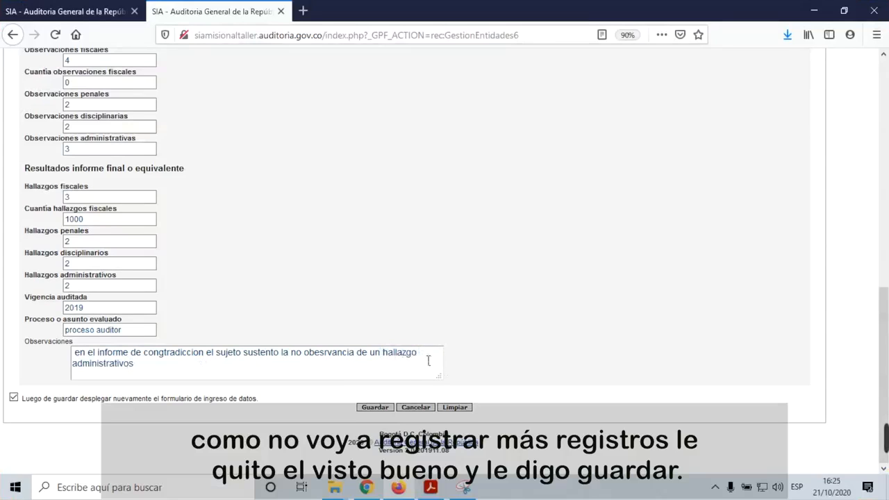
Step: Turn off redisplaying the form after saving, attempt to save, and dismiss the missing-amount warning
left_click(17, 399)
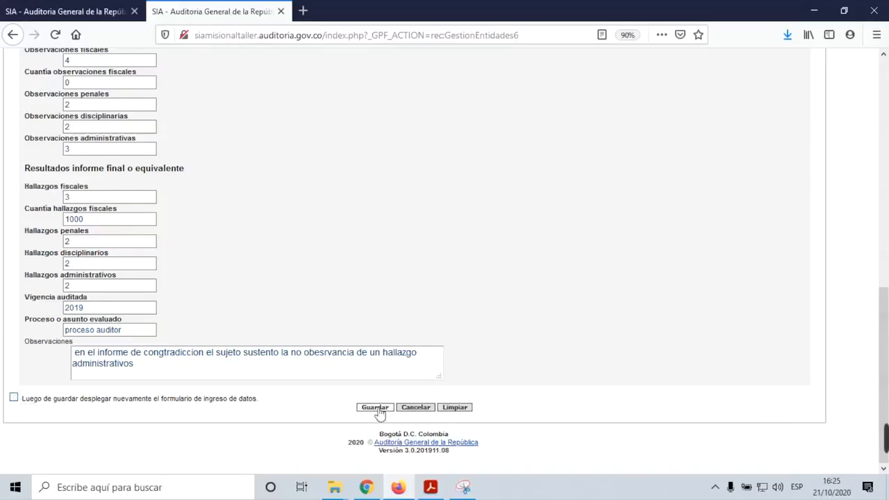
left_click(375, 407)
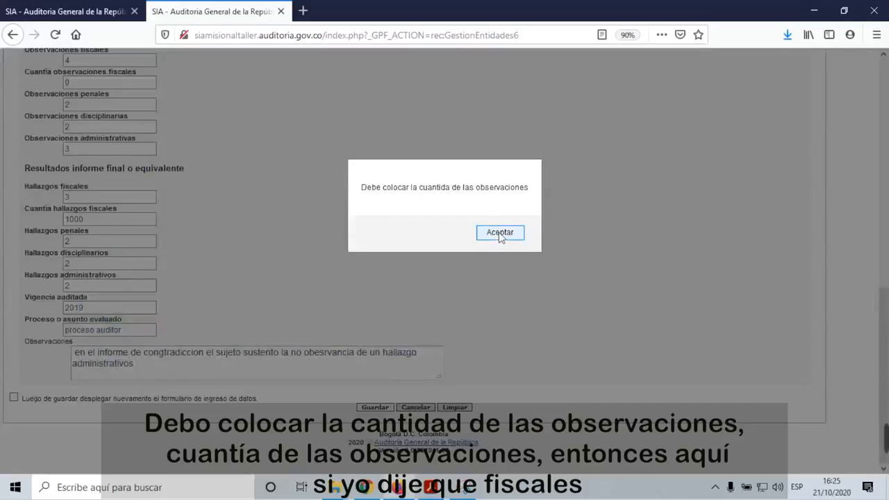
left_click(500, 234)
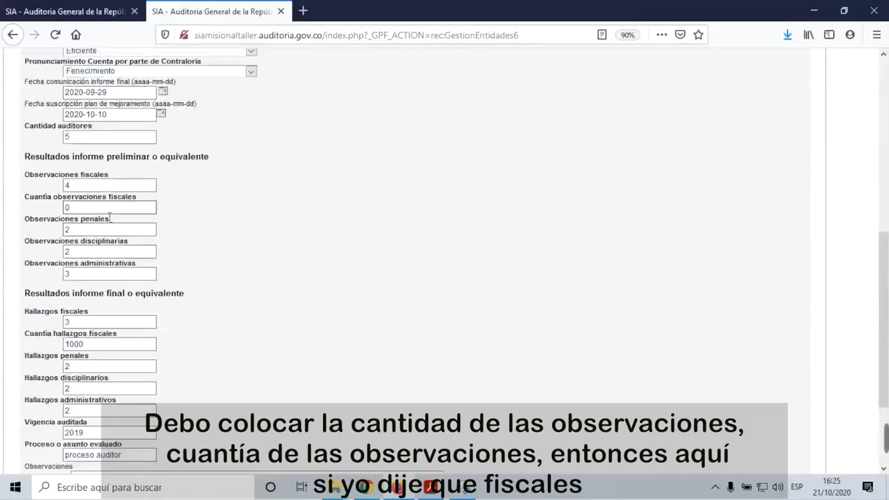
Step: Replace 0 with 1000 in Cuantía observaciones fiscales and save again
left_click_drag(99, 211, 59, 210)
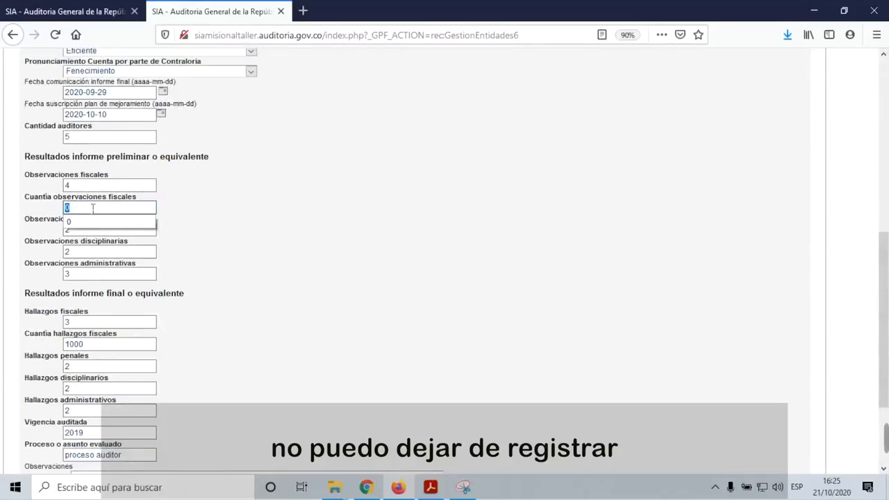
type("1000")
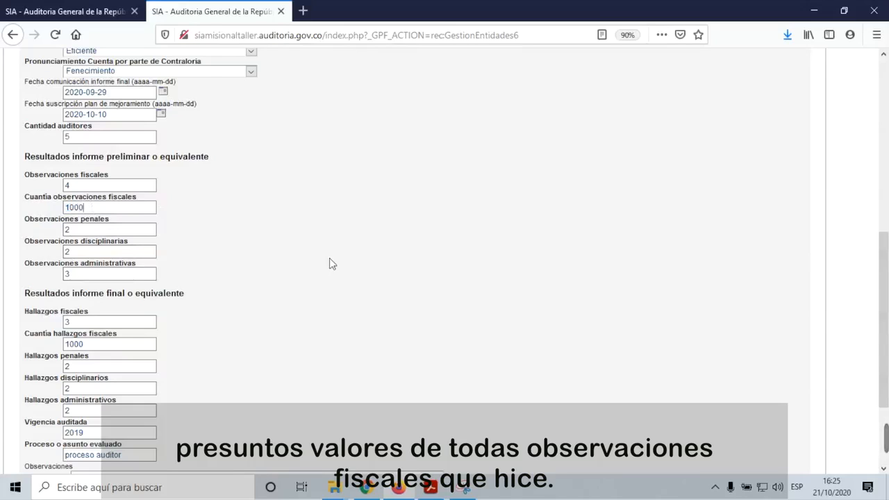
scroll(354, 285, "down", 4)
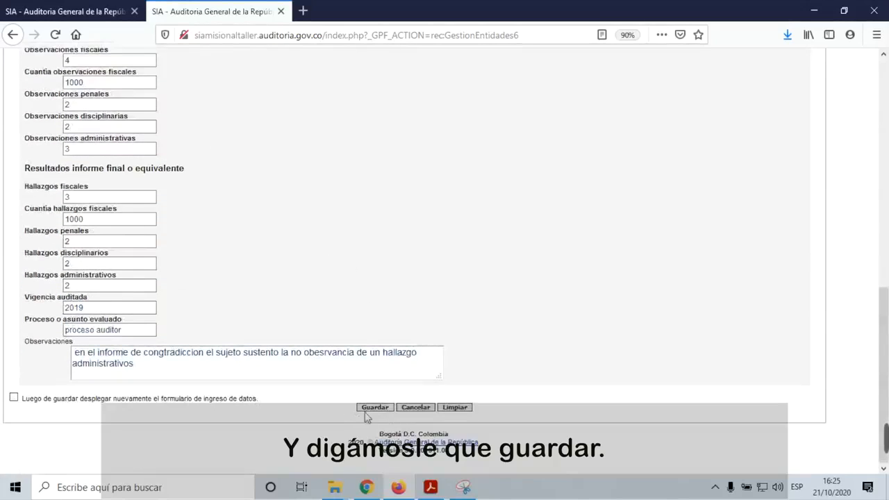
left_click(374, 407)
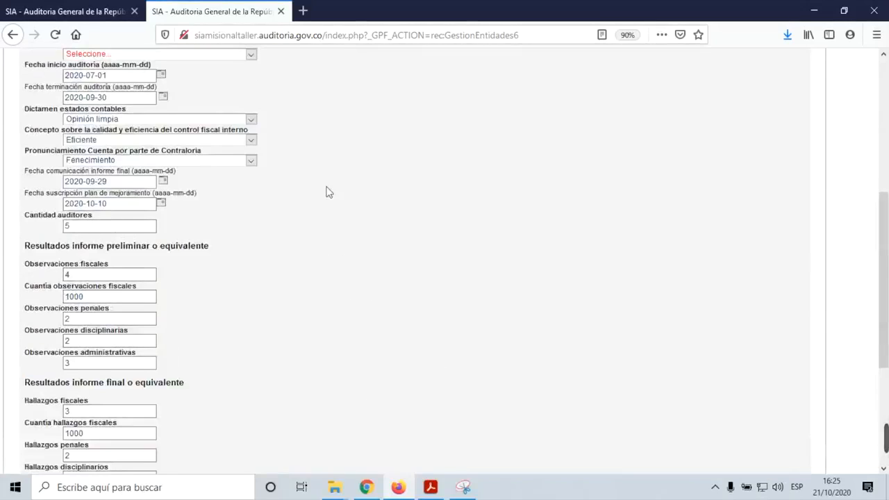
Step: Choose Plan de Auditoría from the Origen dropdown
scroll(327, 190, "up", 3)
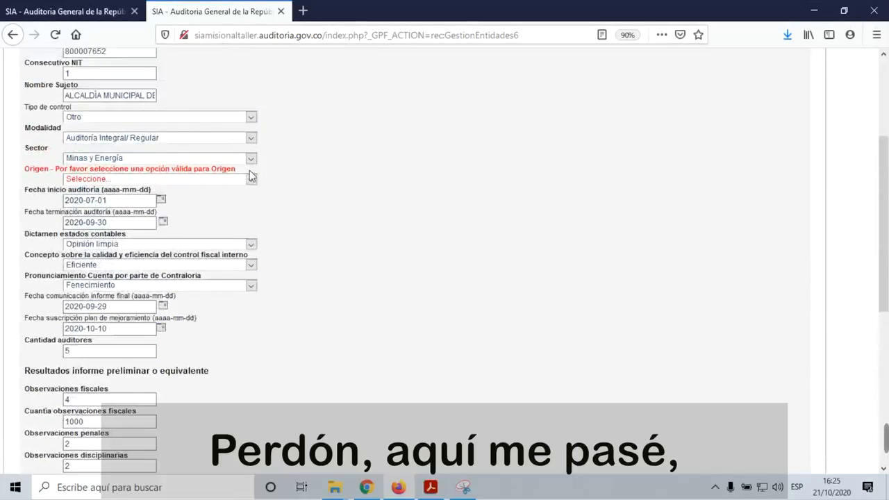
left_click(251, 179)
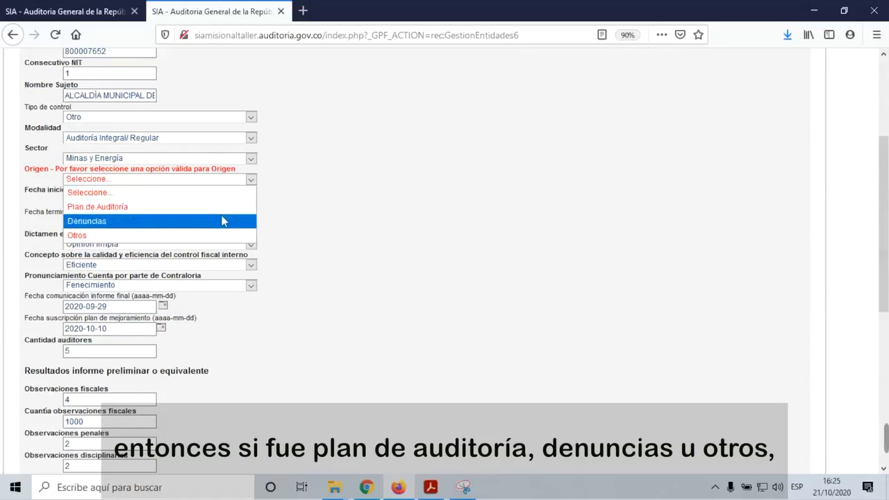
left_click(223, 208)
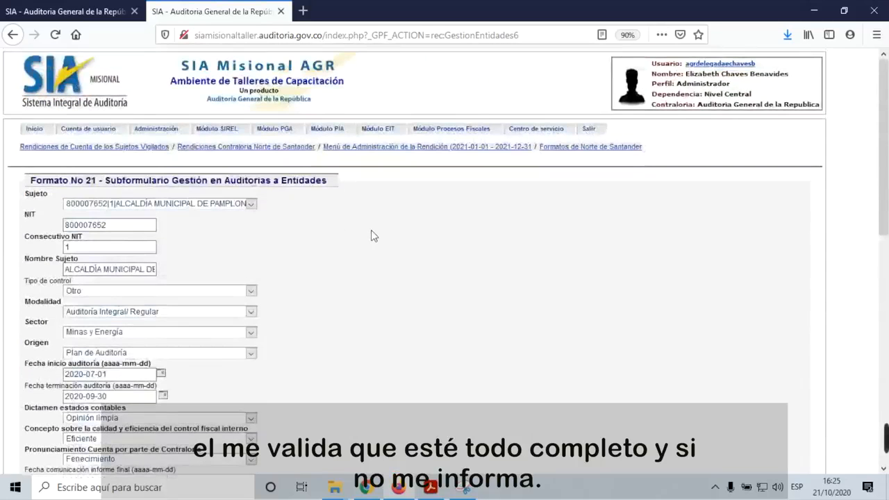
Step: Save the completed Pamplona audit record and continue to the audit management list
scroll(386, 268, "down", 5)
scroll(386, 271, "down", 3)
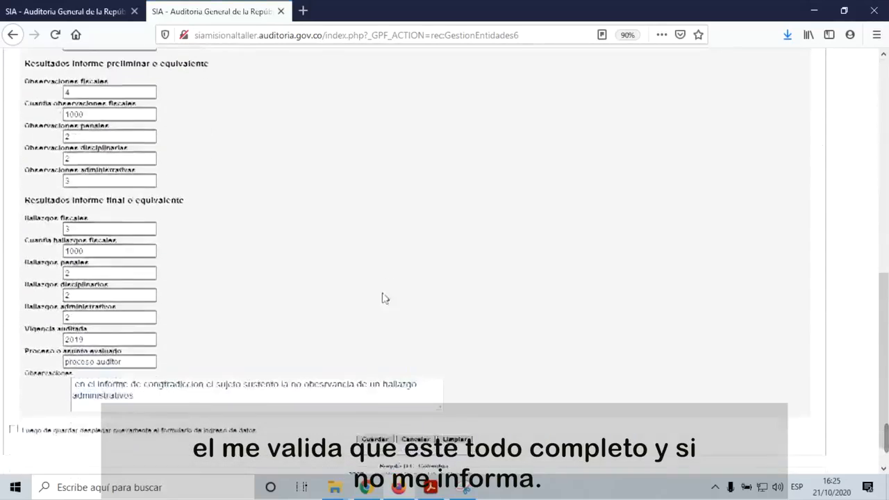
left_click(378, 410)
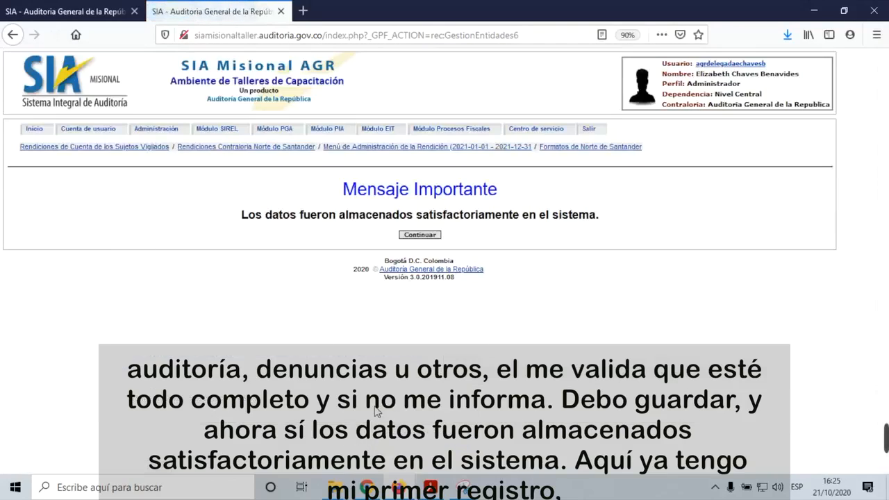
left_click(421, 235)
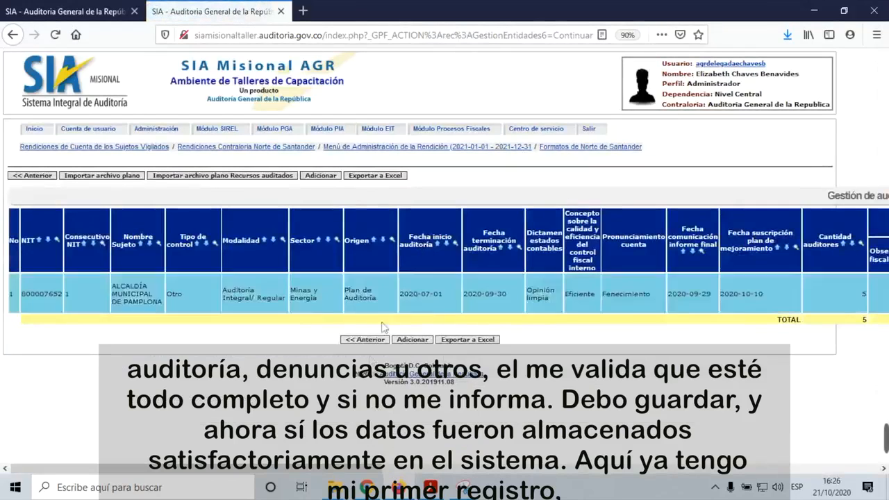
Step: Scroll the audits table across to the Recursos auditados column, which shows 0
left_click_drag(386, 459, 601, 446)
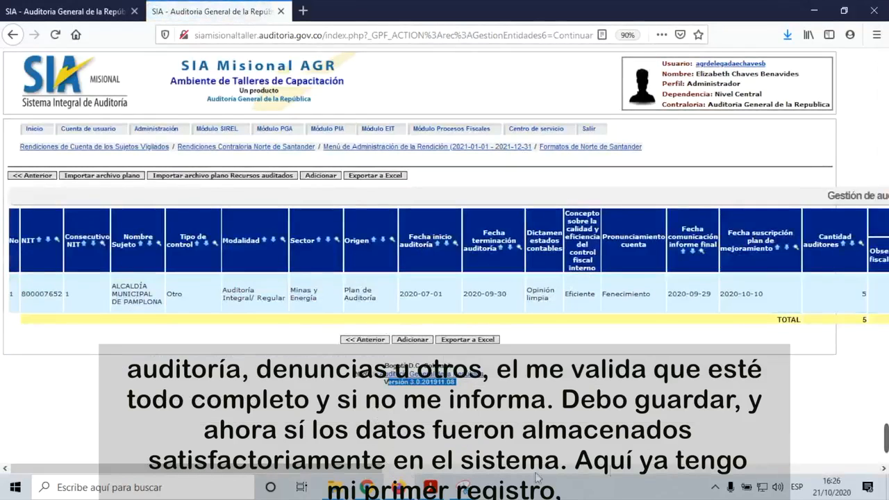
left_click_drag(361, 470, 880, 426)
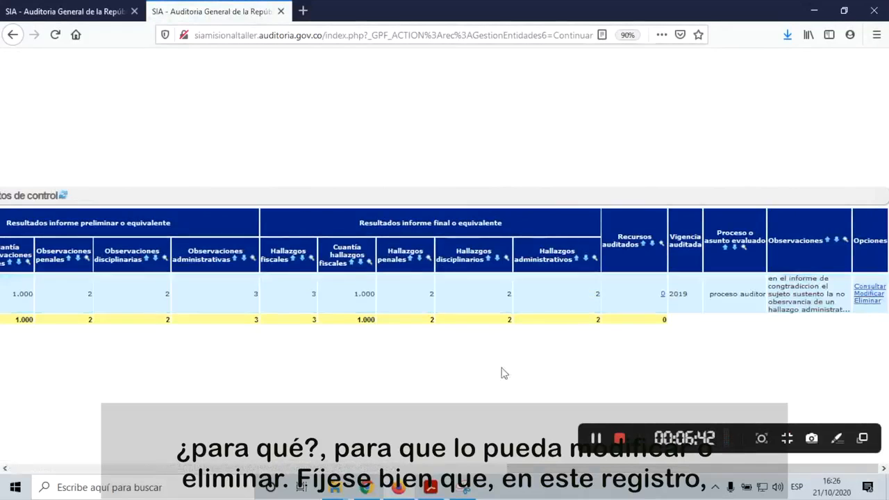
left_click_drag(535, 473, 79, 453)
left_click_drag(19, 450, 564, 443)
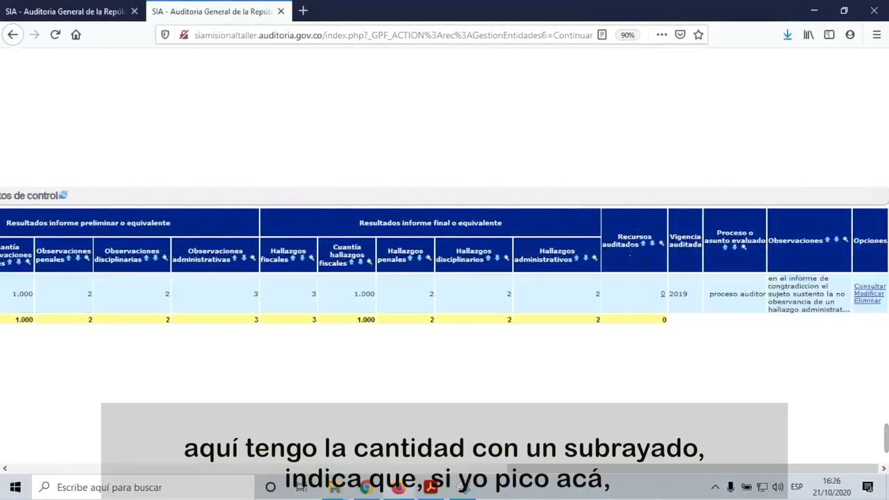
left_click(665, 299)
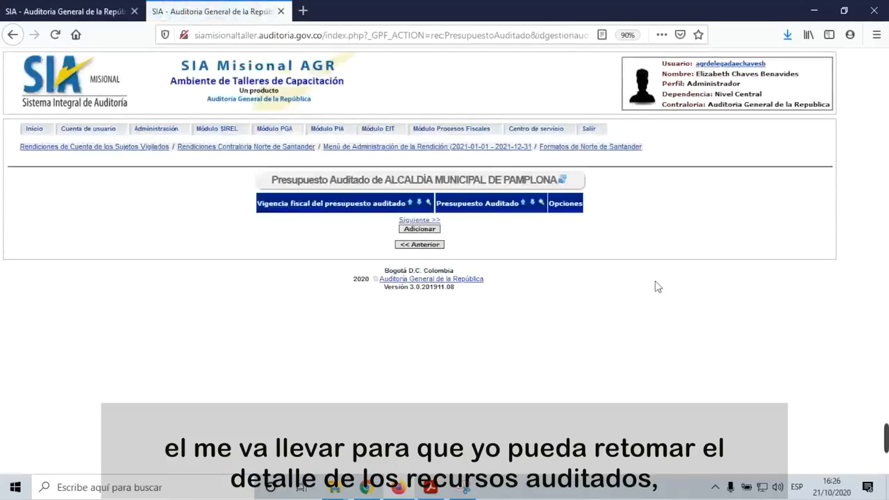
left_click(416, 231)
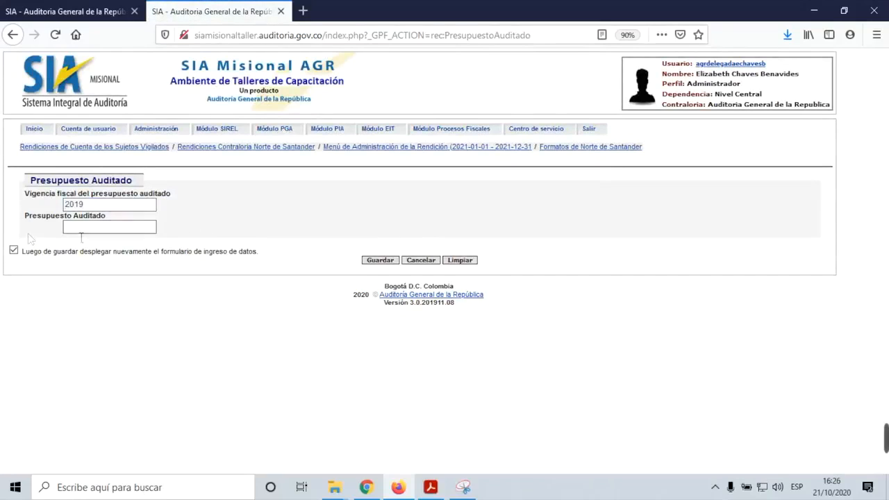
left_click(14, 251)
left_click(90, 229)
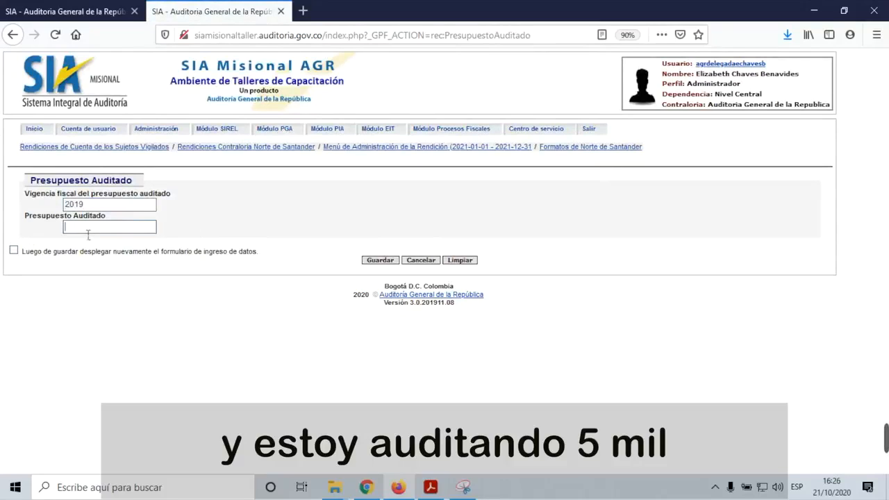
type("5000")
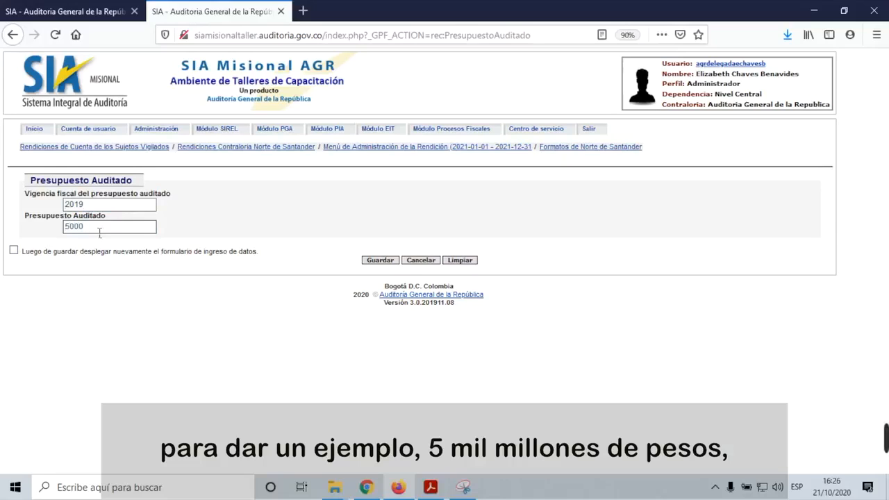
type("000000")
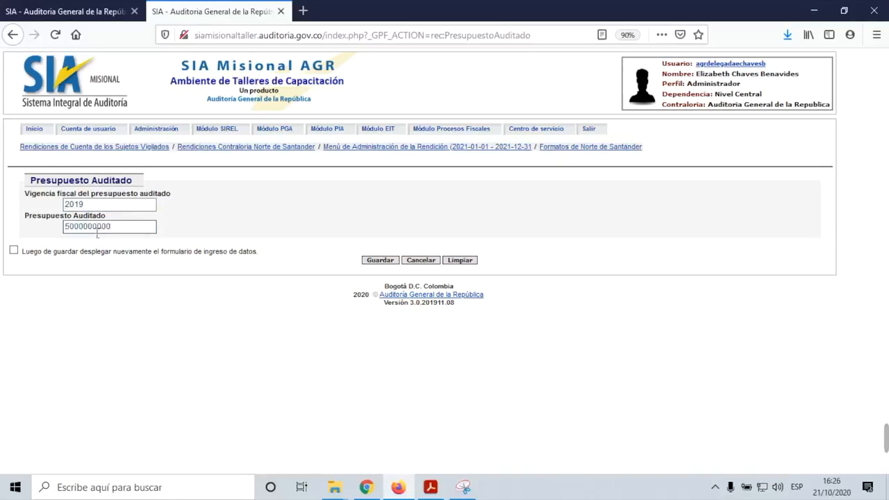
left_click(371, 260)
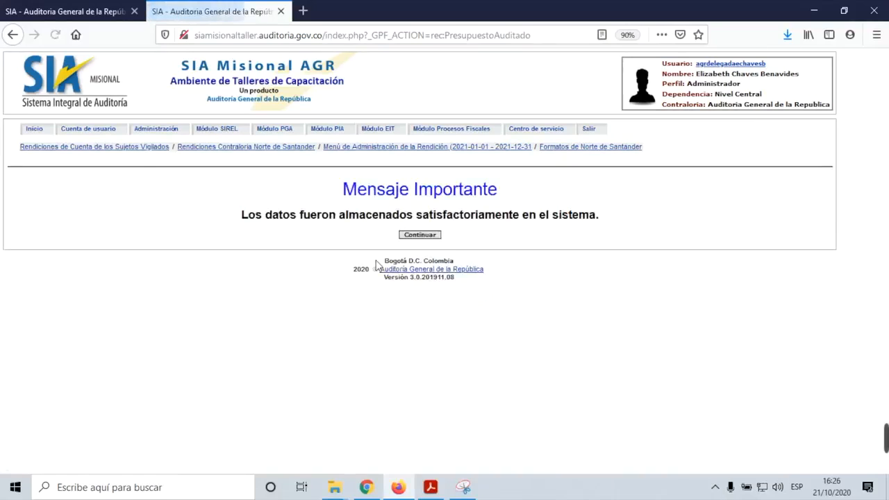
left_click(426, 237)
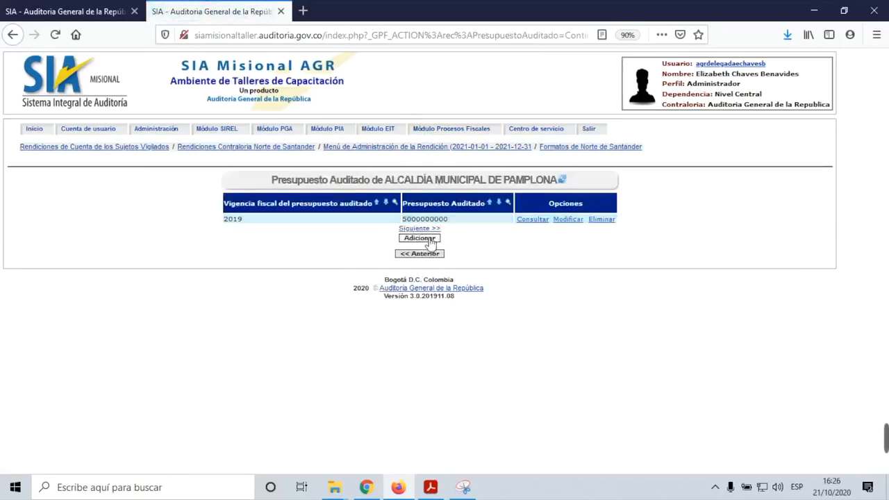
Step: Start another budget entry, cancel it, and go back to the audits table
left_click(433, 242)
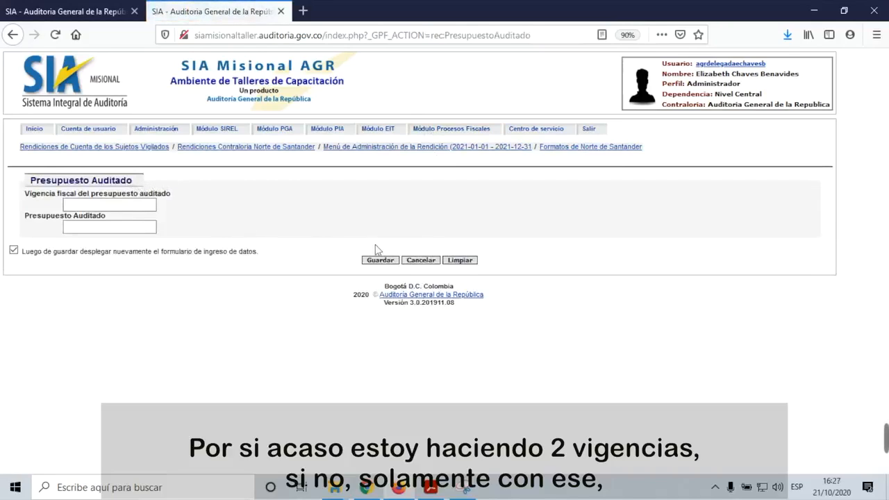
left_click(422, 261)
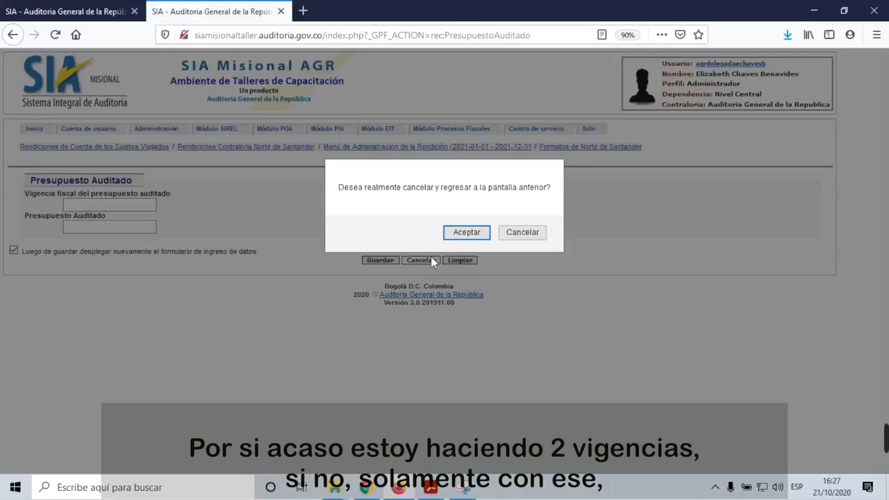
left_click(465, 235)
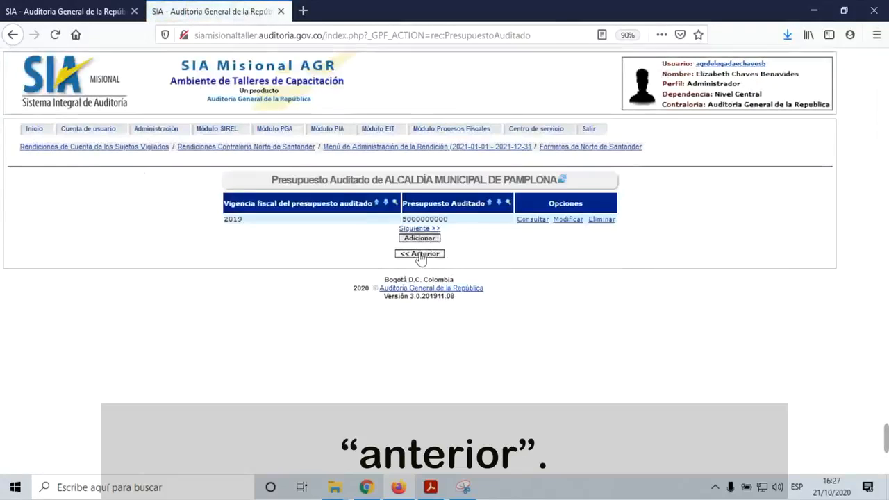
left_click(421, 254)
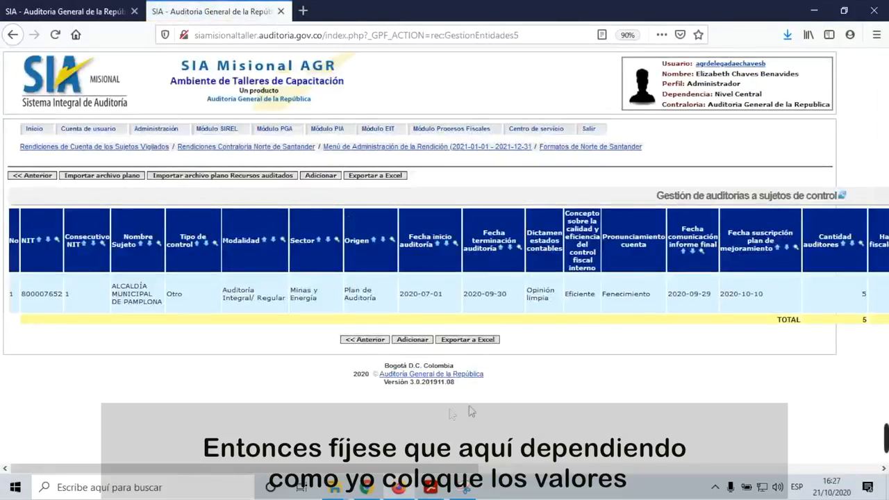
left_click(626, 469)
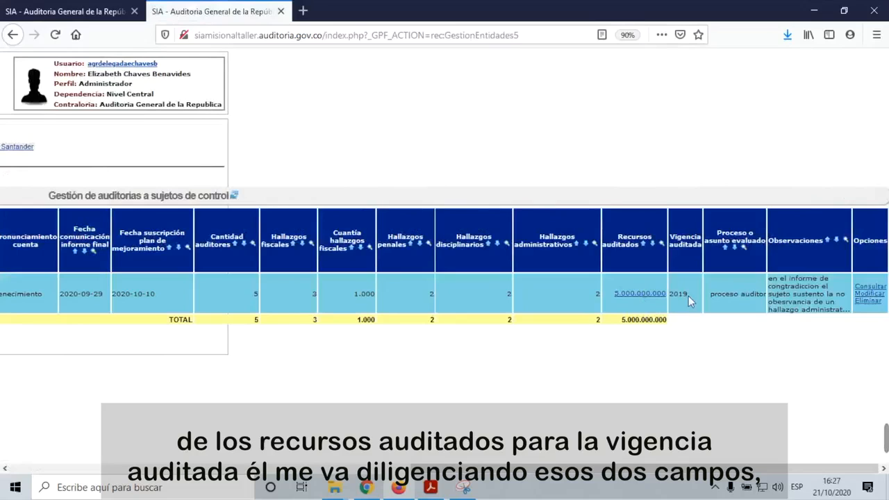
left_click(639, 294)
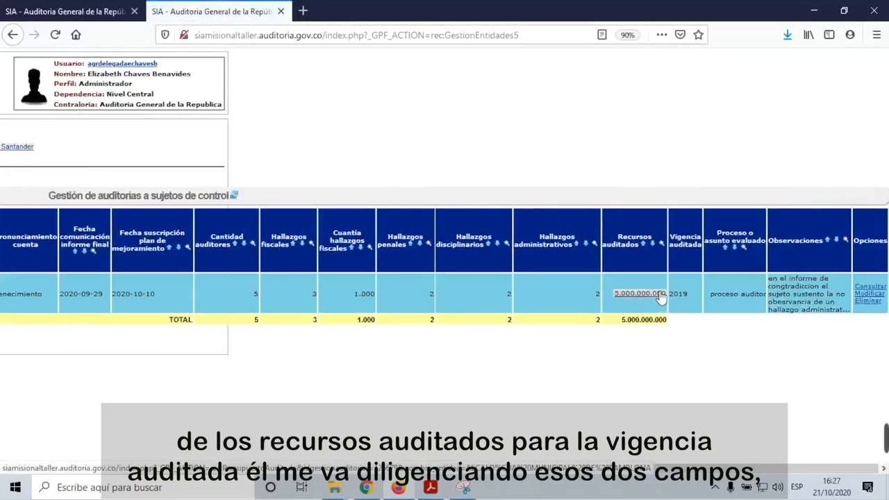
left_click_drag(675, 467, 215, 472)
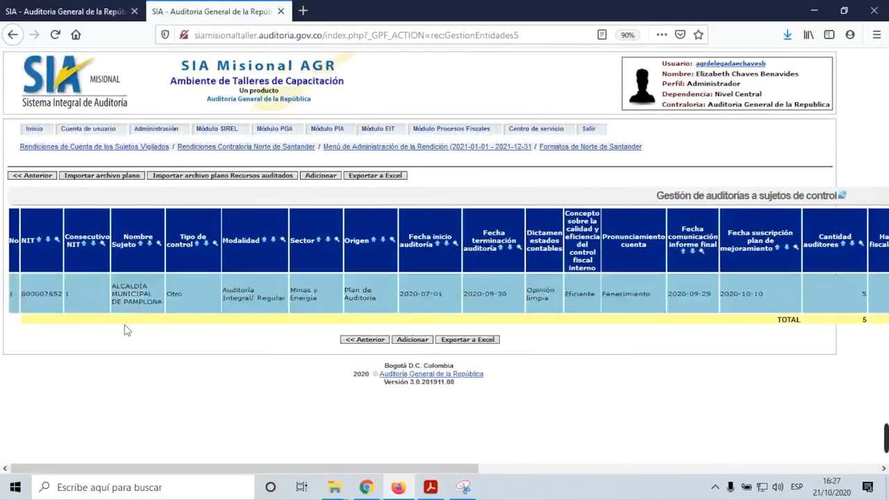
left_click_drag(117, 376, 120, 380)
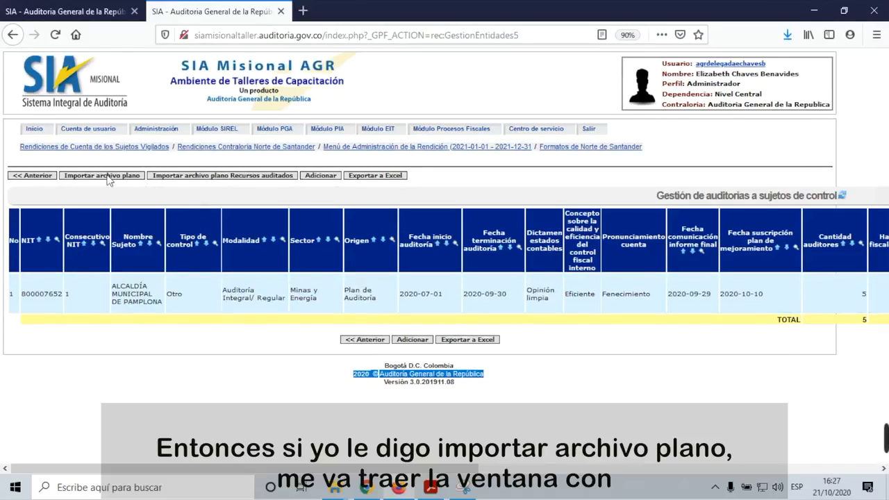
Step: Bring up the flat-file import instructions and copy the 'Opinión limpia' identifier
left_click(107, 178)
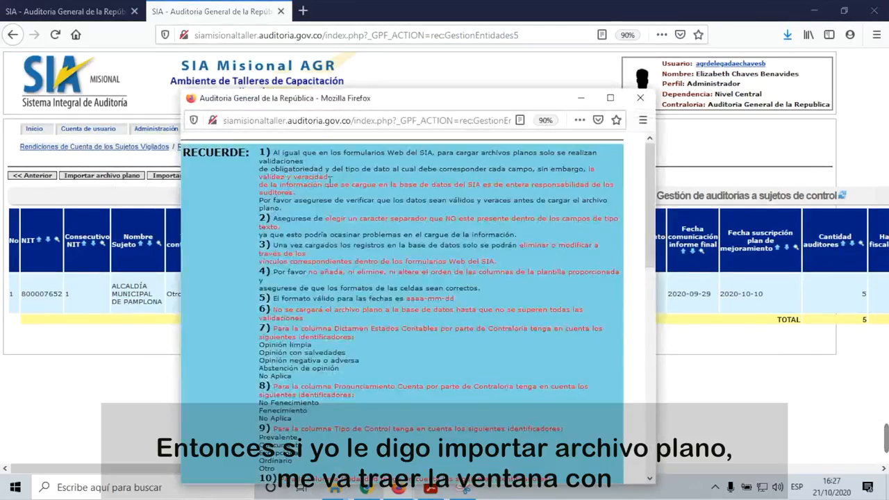
scroll(431, 303, "down", 2)
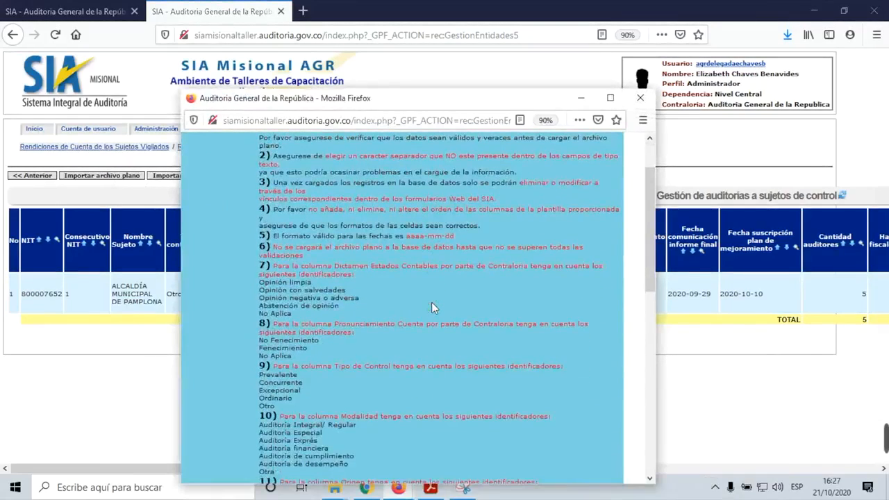
scroll(432, 302, "down", 2)
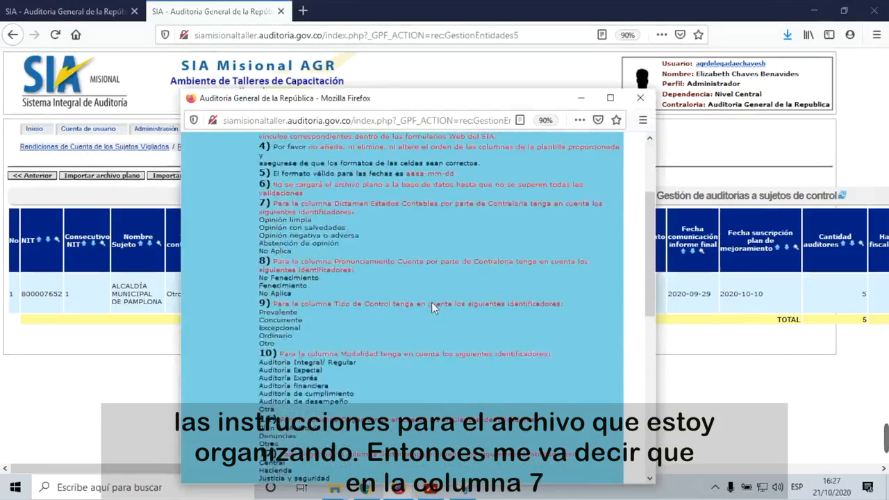
scroll(439, 310, "down", 2)
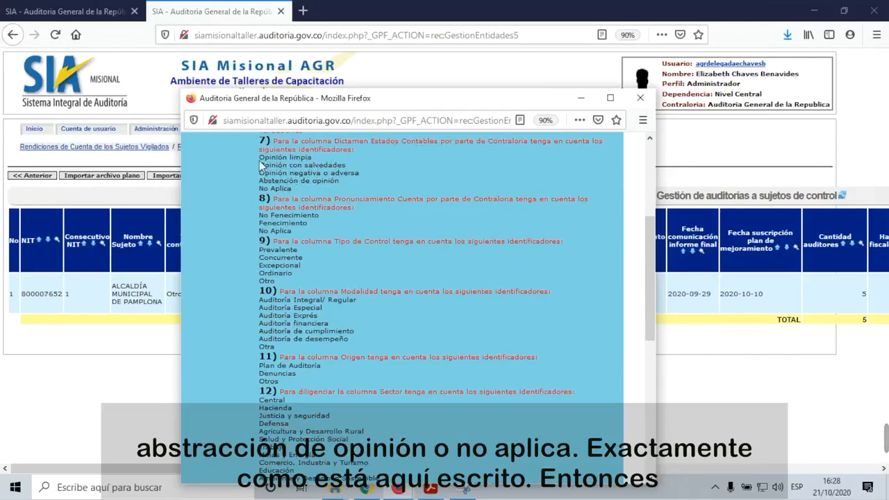
left_click_drag(260, 158, 312, 159)
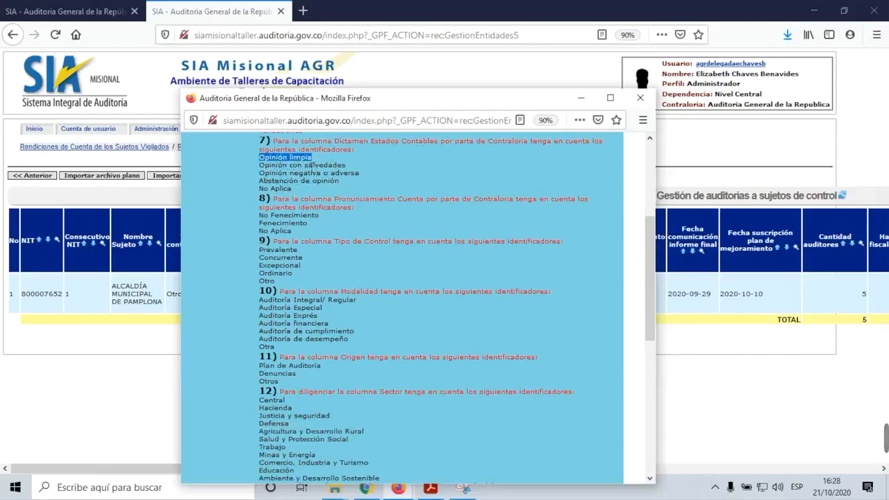
right_click(311, 165)
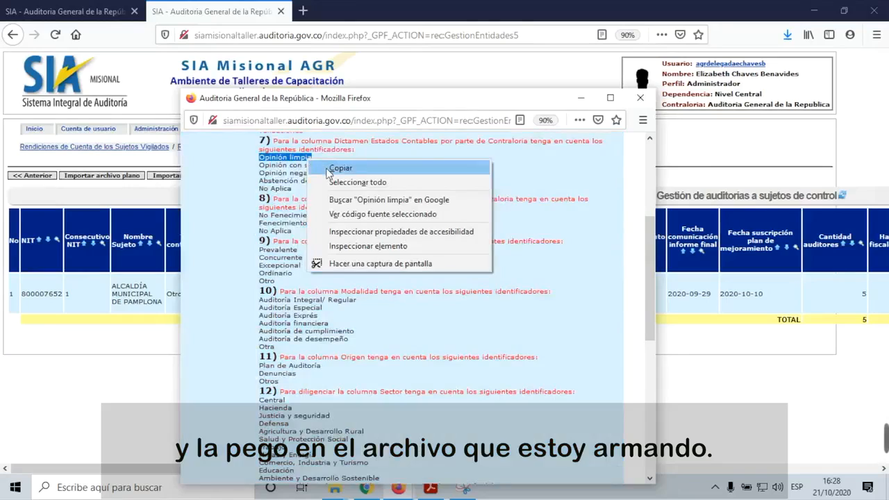
left_click(325, 167)
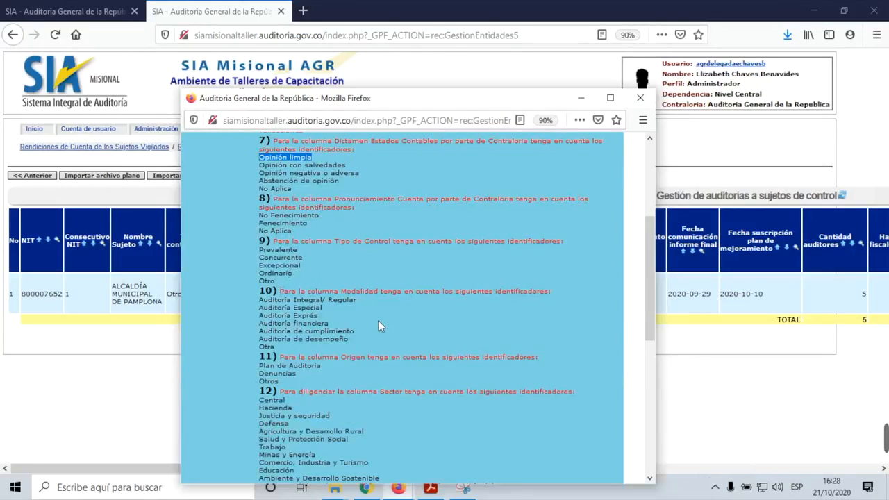
Step: Scroll through the remaining identifier codes for sectors and internal fiscal control concepts
scroll(379, 323, "down", 3)
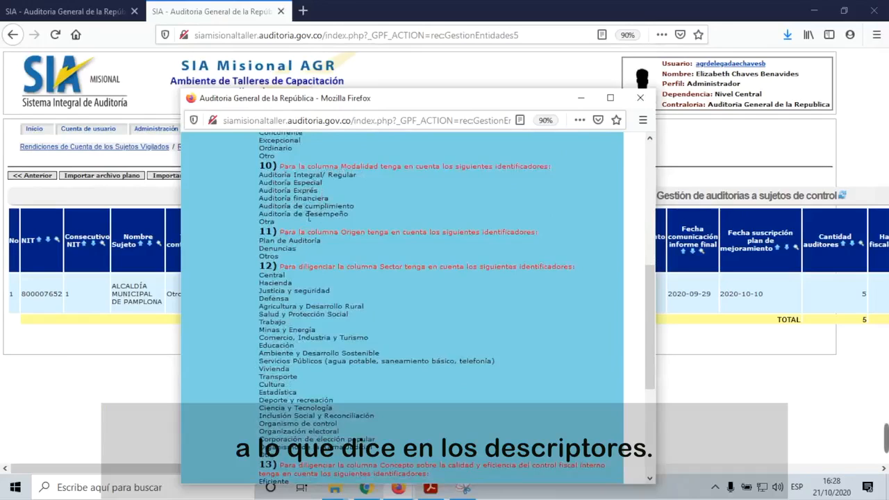
scroll(347, 245, "down", 2)
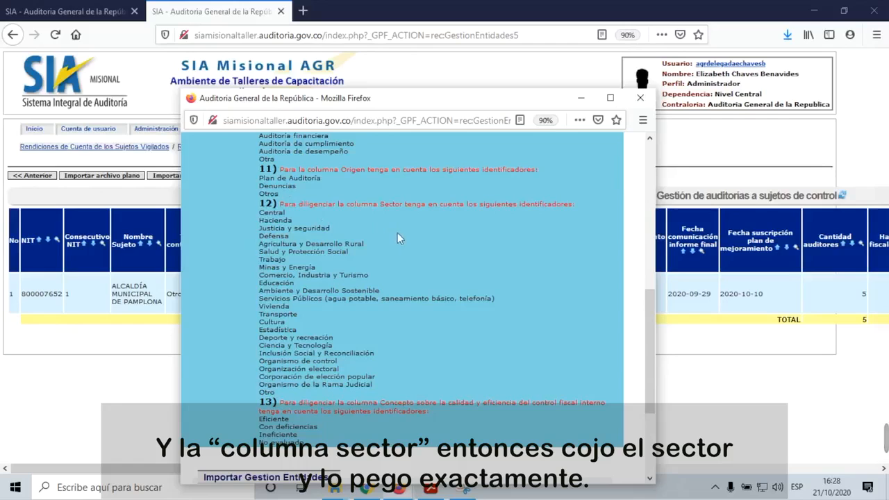
scroll(299, 306, "down", 3)
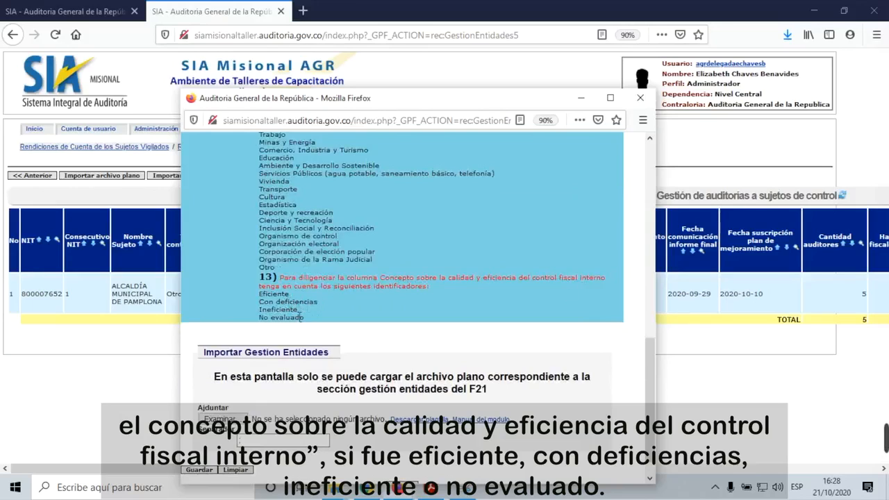
scroll(381, 350, "down", 1)
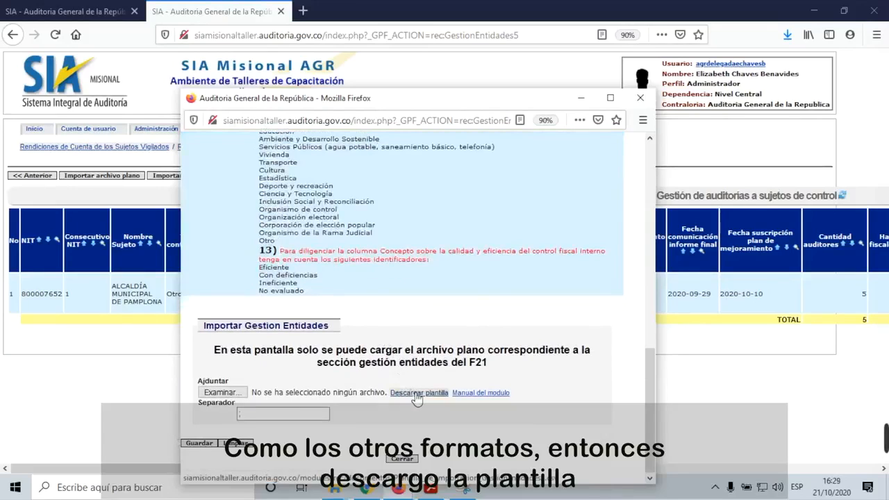
Step: View the 'Descargar plantilla' column headers, then close that window to return to the audits table
left_click(416, 393)
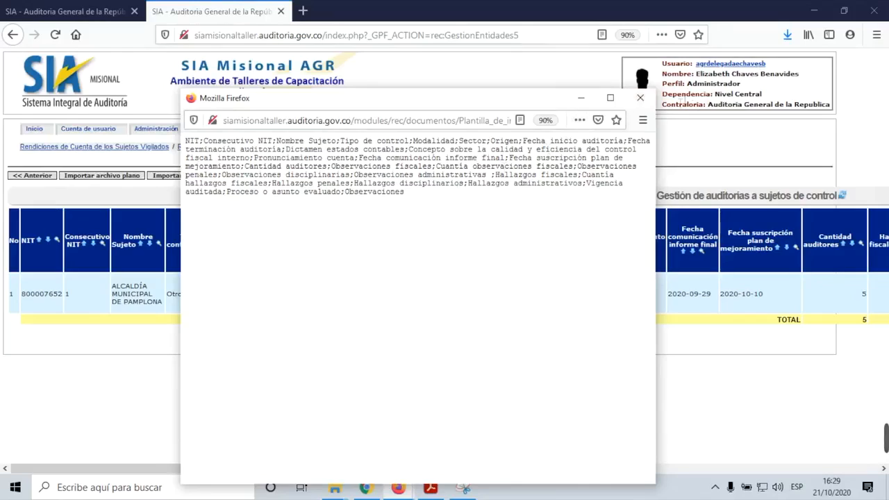
left_click(642, 99)
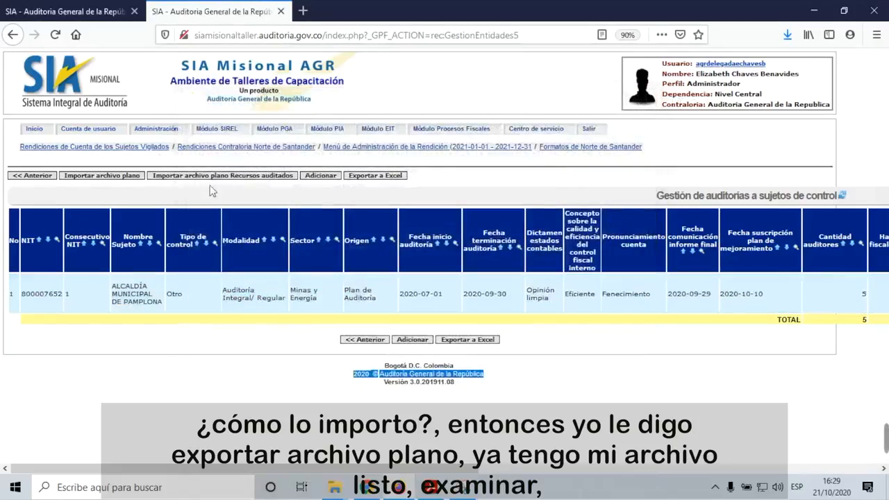
Step: Attach the template CSV in the flat-file import form and upload it
left_click(112, 175)
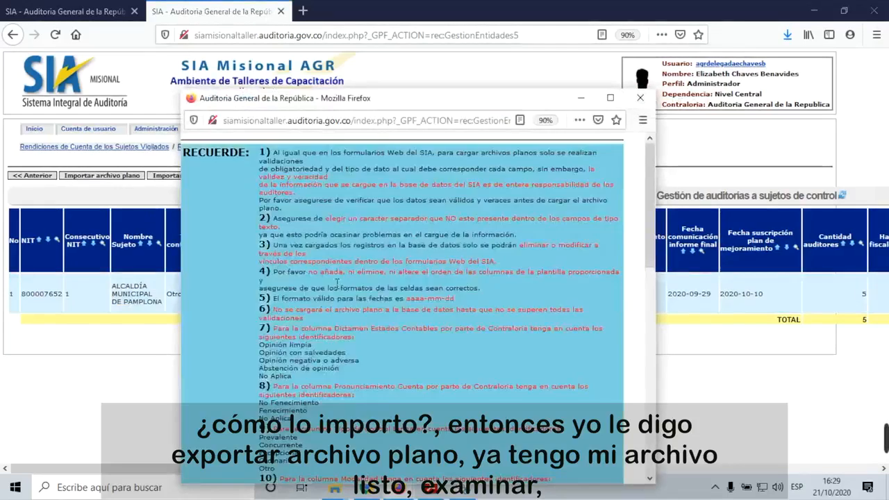
scroll(371, 288, "down", 5)
scroll(371, 284, "down", 10)
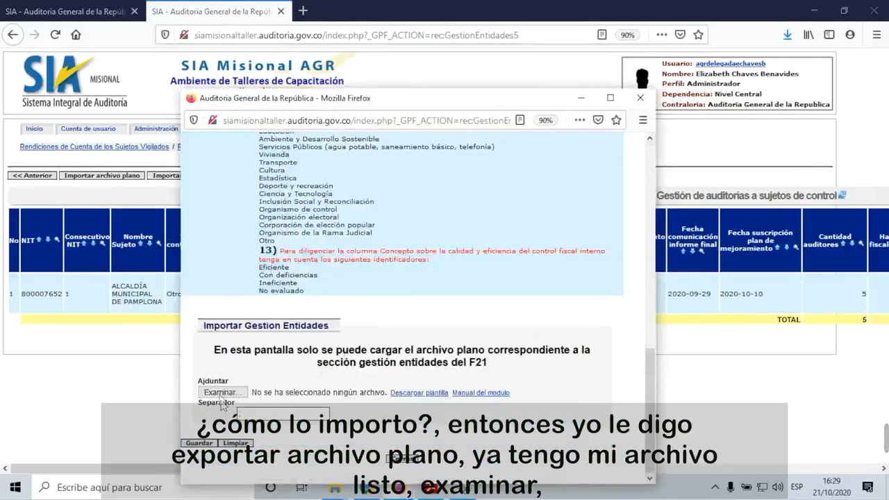
left_click(220, 397)
left_click(350, 275)
double_click(350, 275)
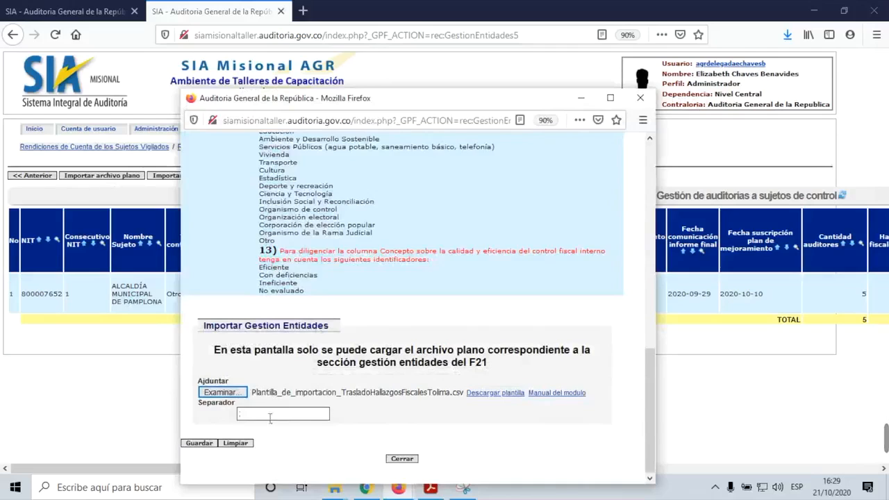
left_click(203, 445)
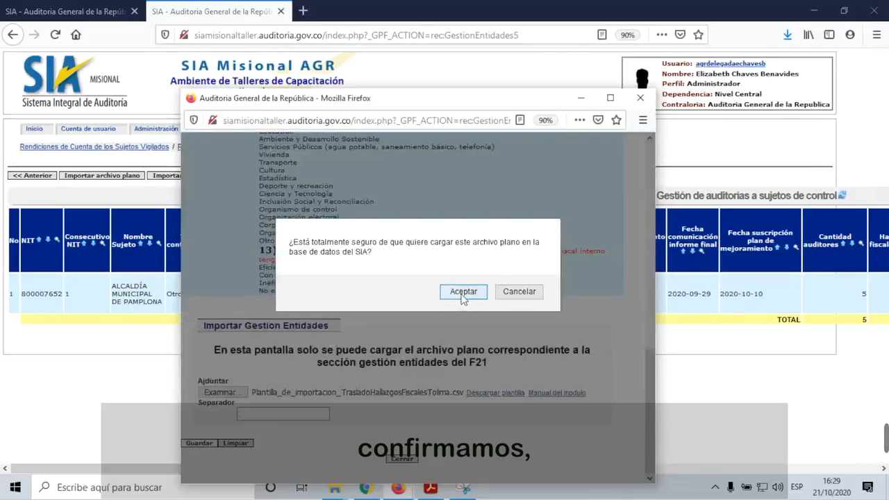
left_click(462, 292)
Step: Review the rejection (12 of 28 columns), close it, and open the Recursos auditados flat-file import
scroll(461, 294, "down", 10)
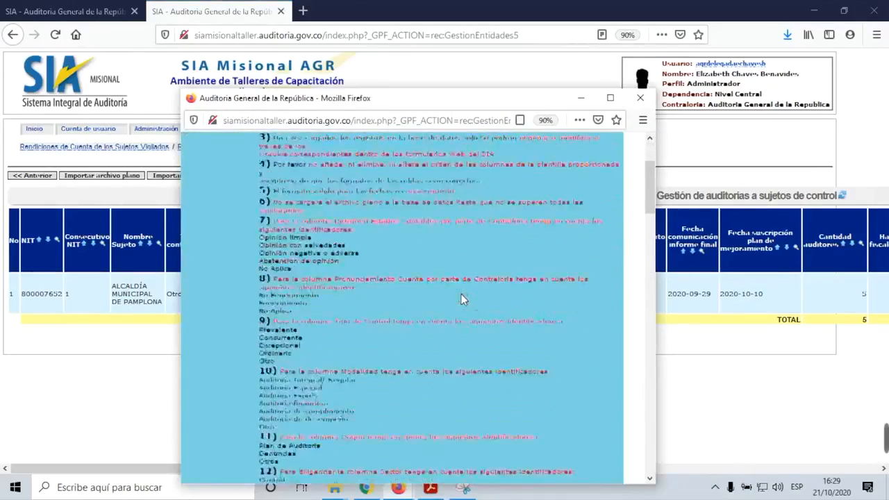
scroll(463, 299, "down", 5)
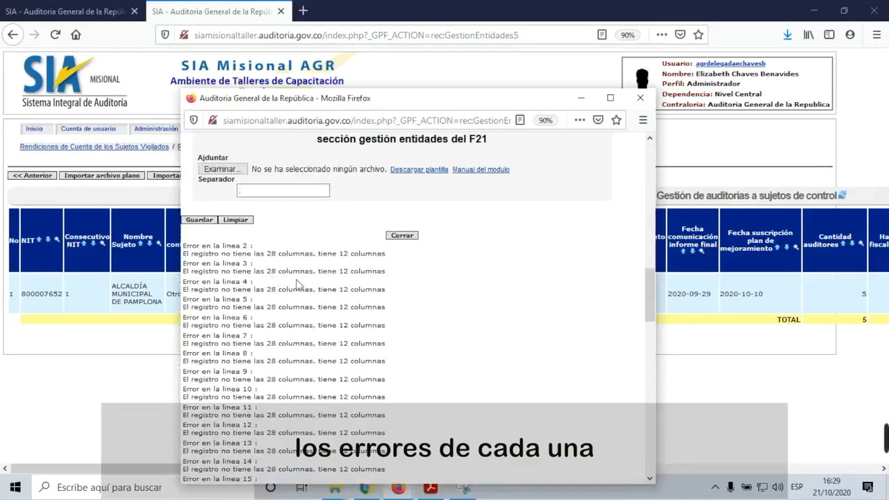
scroll(379, 343, "down", 2)
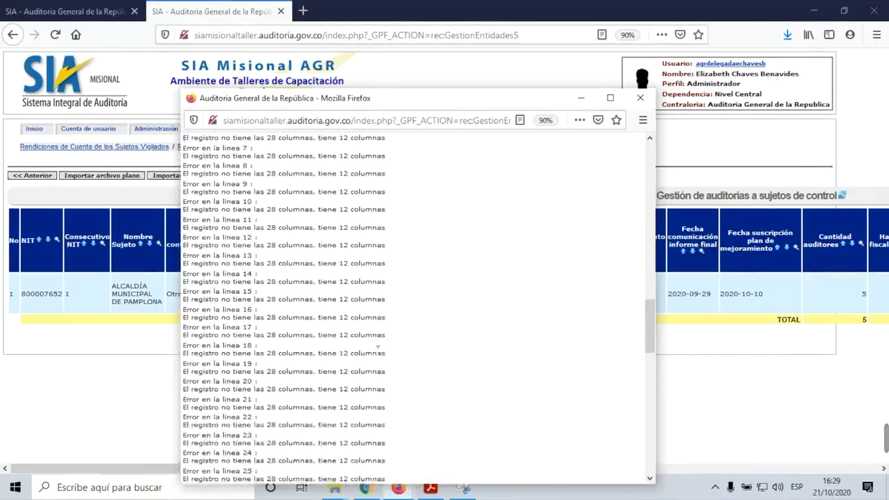
scroll(373, 351, "up", 10)
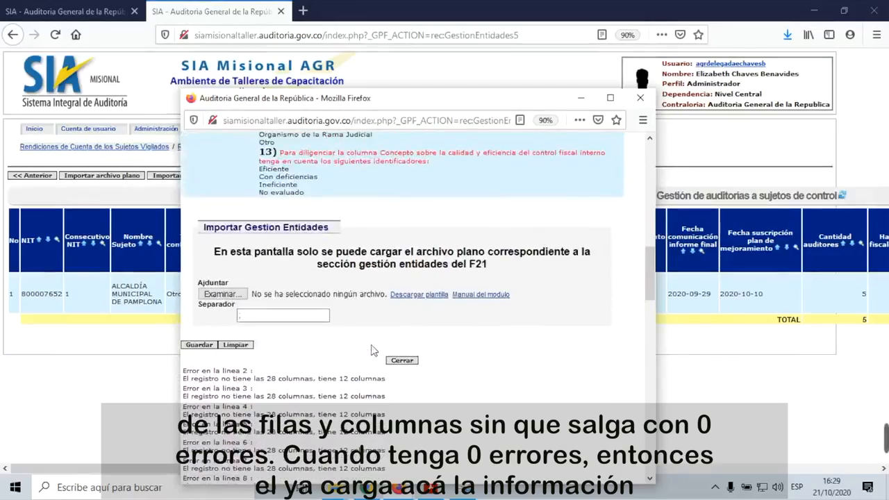
scroll(373, 350, "up", 3)
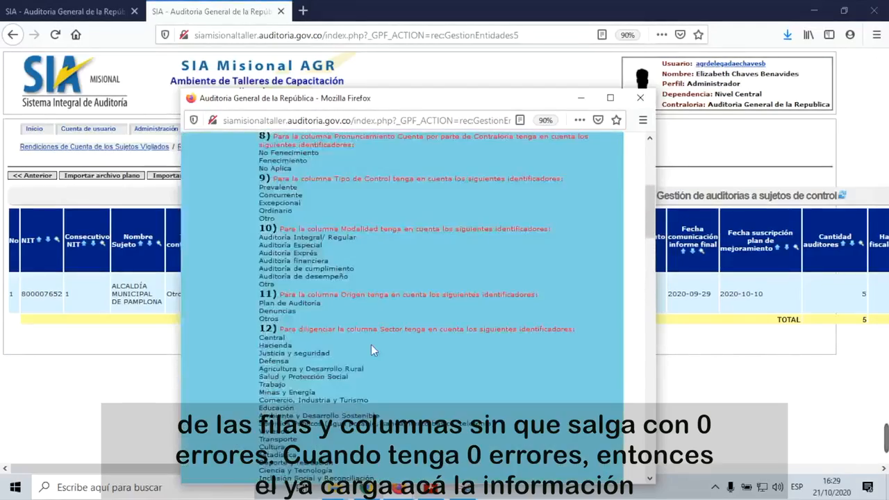
scroll(373, 350, "down", 10)
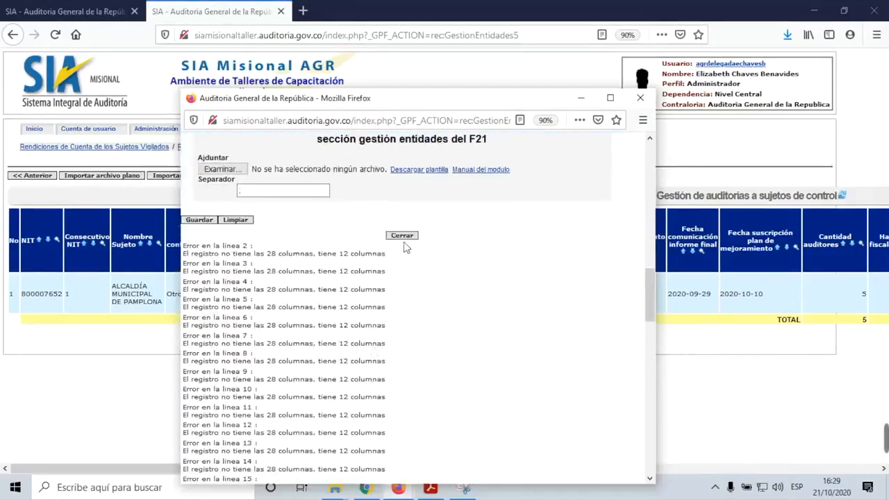
left_click(401, 235)
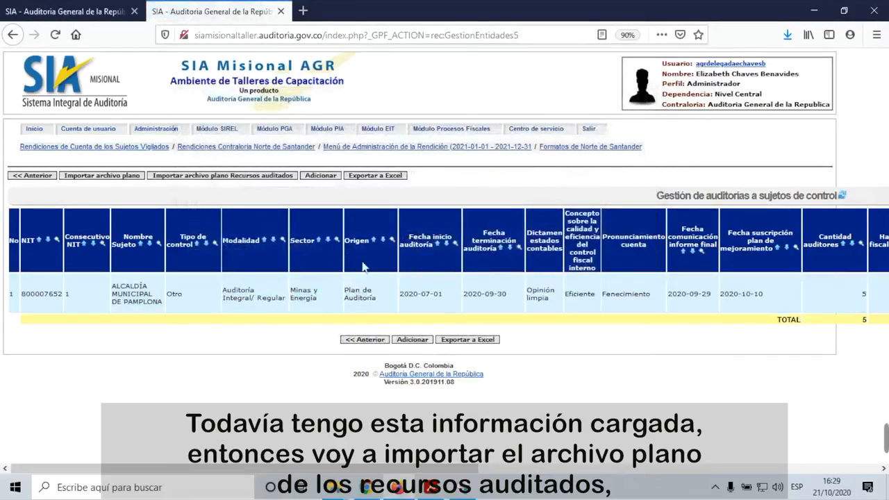
left_click(238, 177)
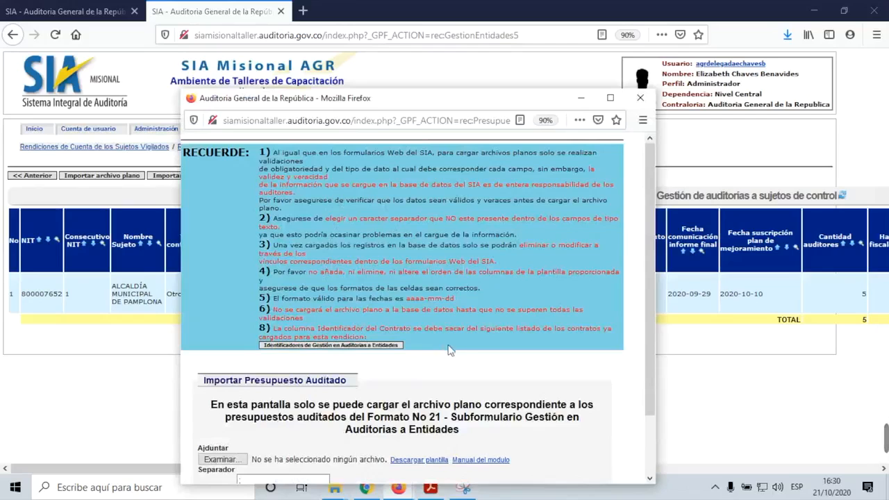
Step: Download 'Identificadores de Gestión en Auditorías a Entidades' as resultado.xls and open it with Excel
left_click(401, 354)
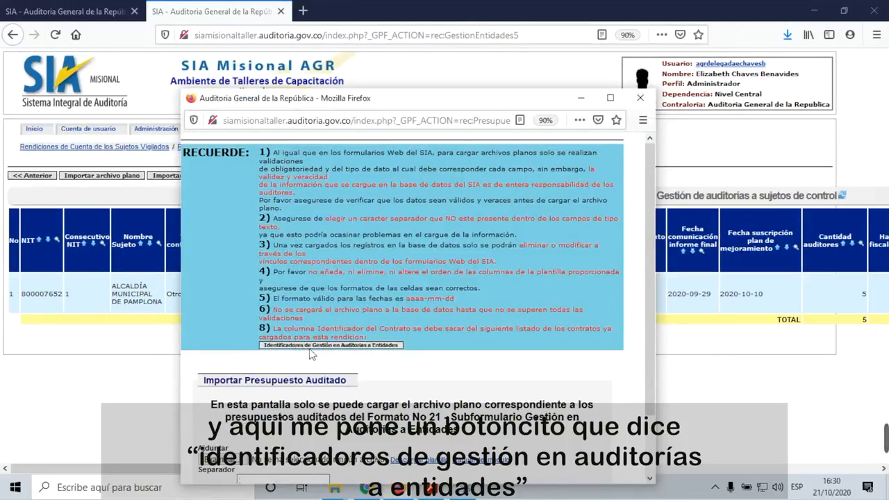
left_click(326, 347)
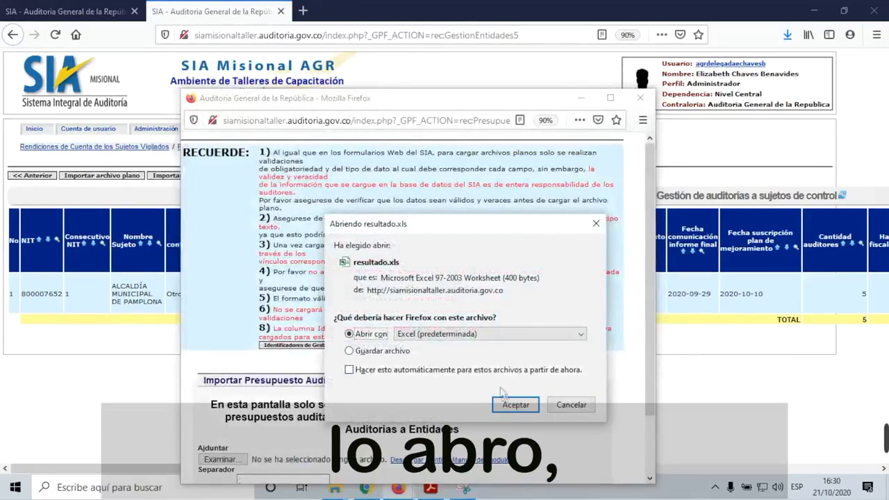
left_click(512, 405)
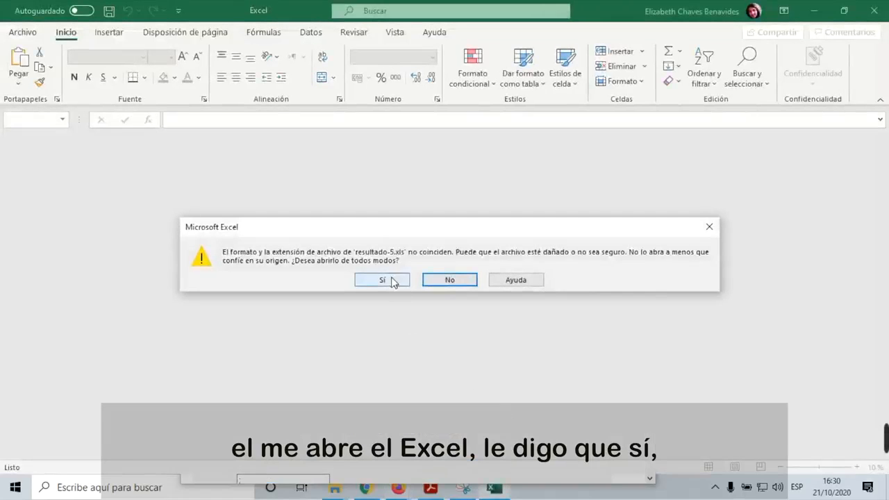
Step: Open resultado-5 despite the format warning and inspect the identifier cells A1, A2 and D1
left_click(382, 280)
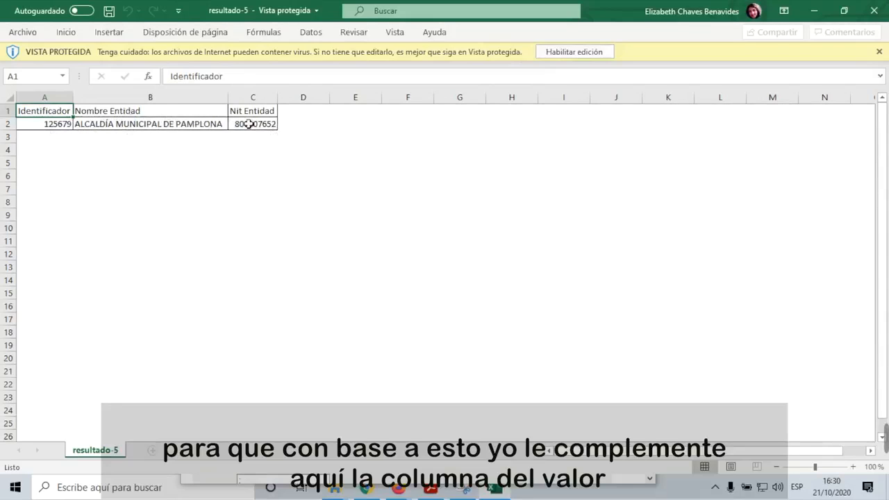
left_click(293, 114)
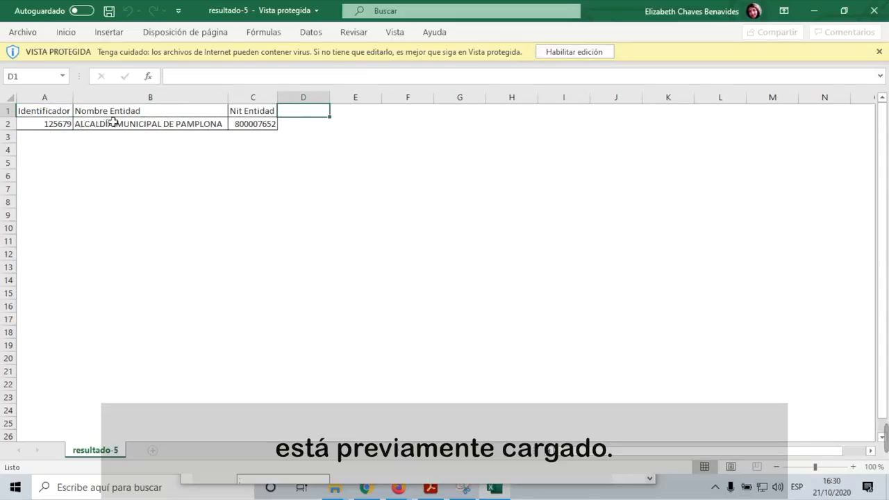
left_click(62, 123)
left_click(63, 113)
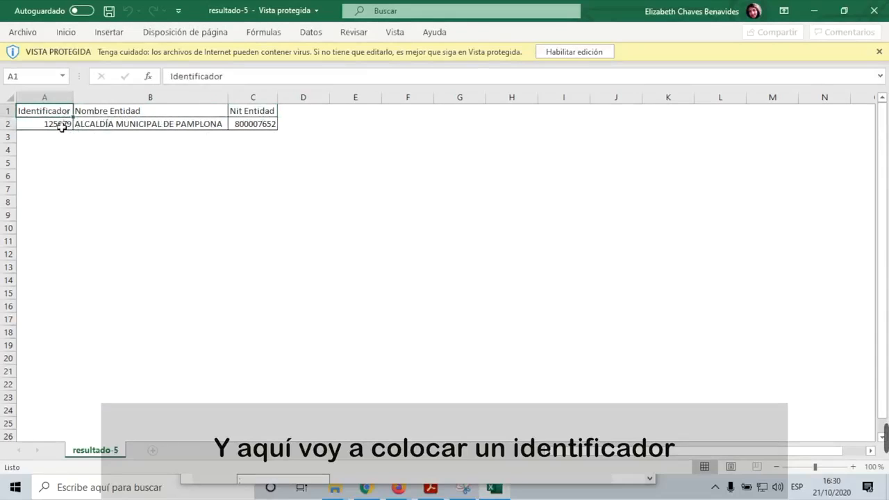
left_click(63, 125)
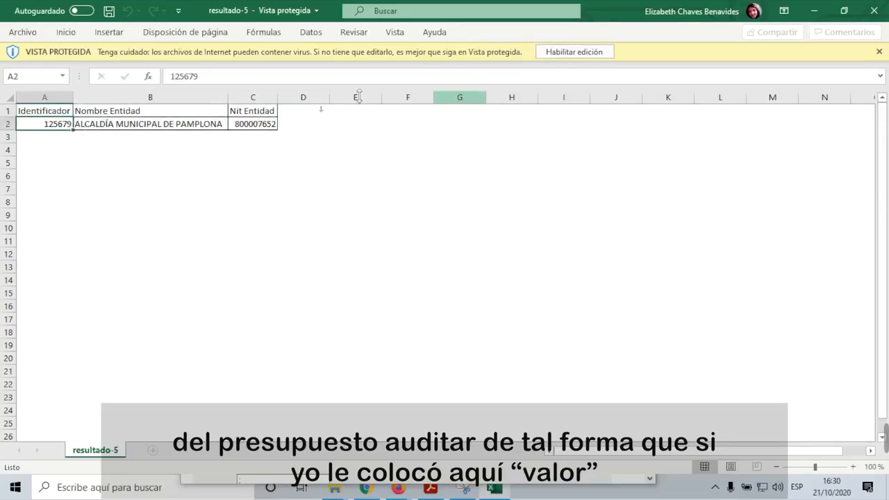
left_click(298, 118)
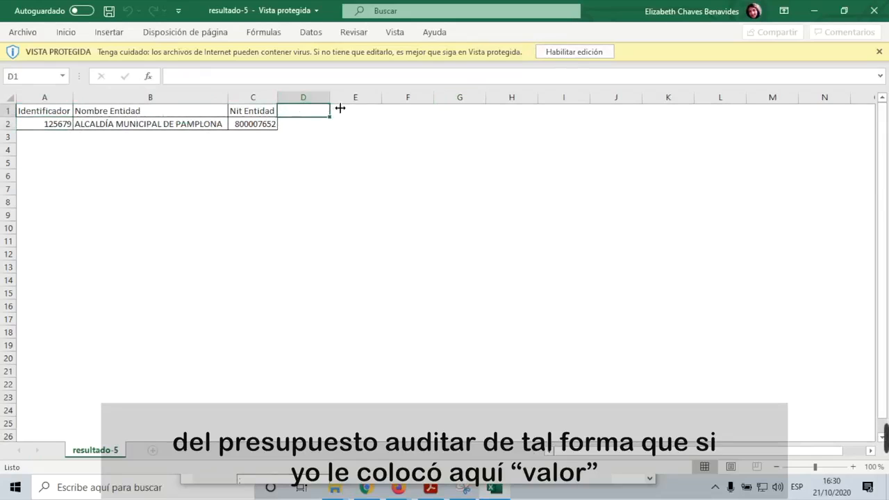
Step: Enable editing and enter a 'valor' header in D1 with 78000000 in D2
left_click(590, 54)
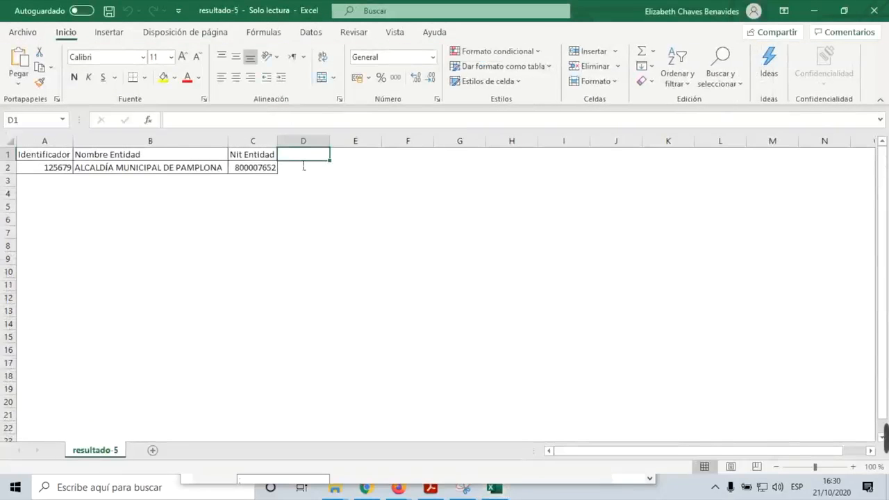
type("valor")
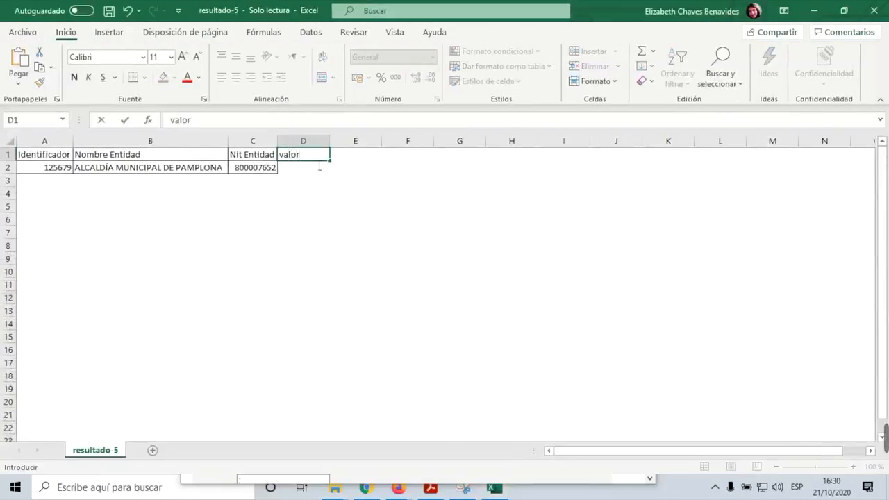
left_click(312, 175)
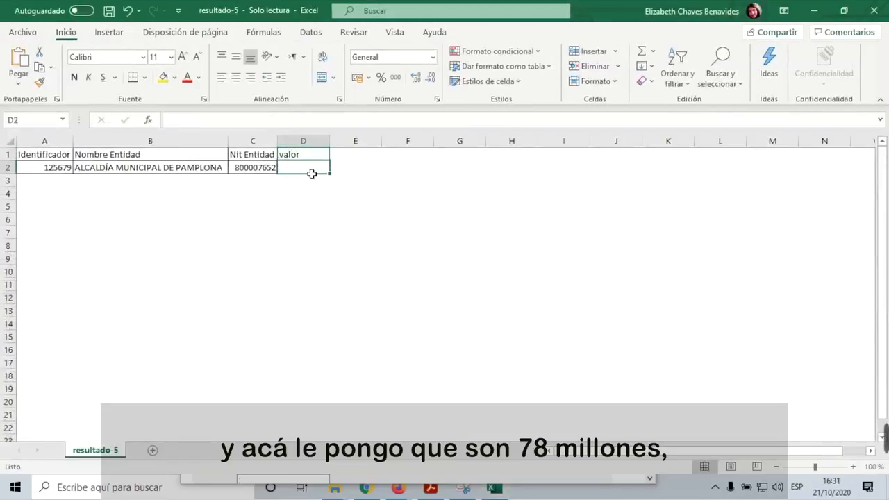
type("78000")
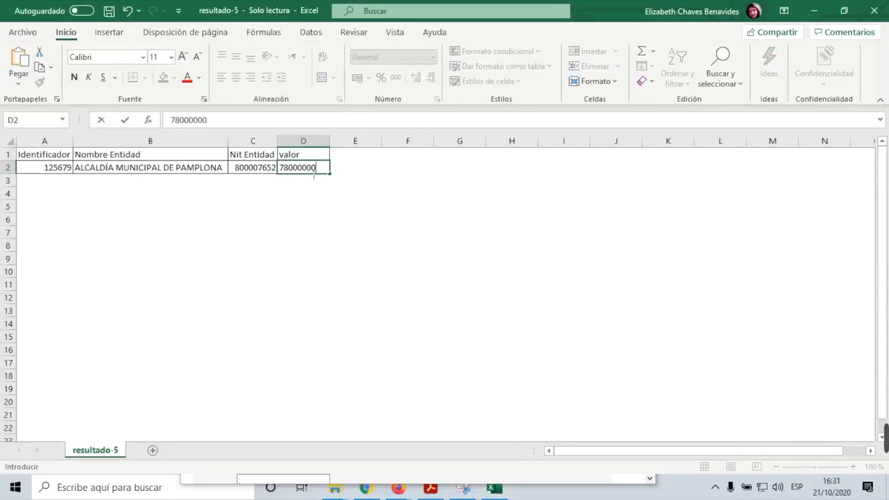
type("000")
left_click(296, 184)
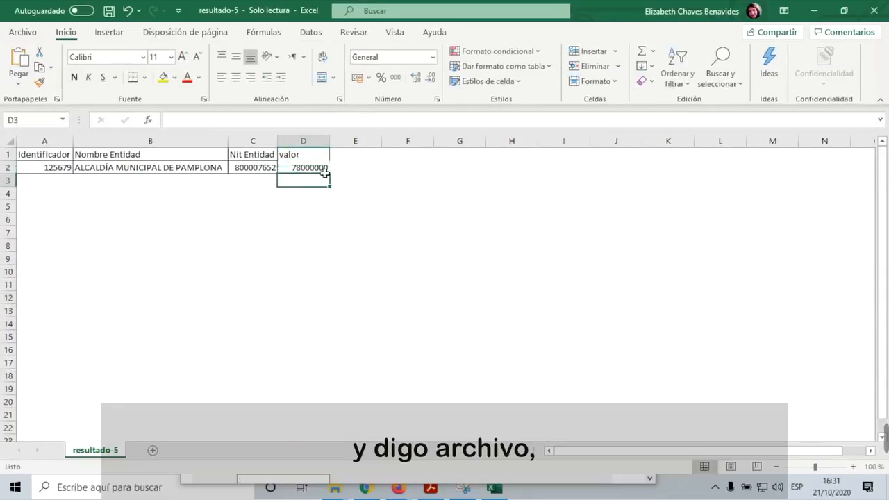
Step: Save resultado-5 to Escritorio as CSV UTF-8 (delimitado por comas) and close Excel
left_click(34, 33)
left_click(73, 207)
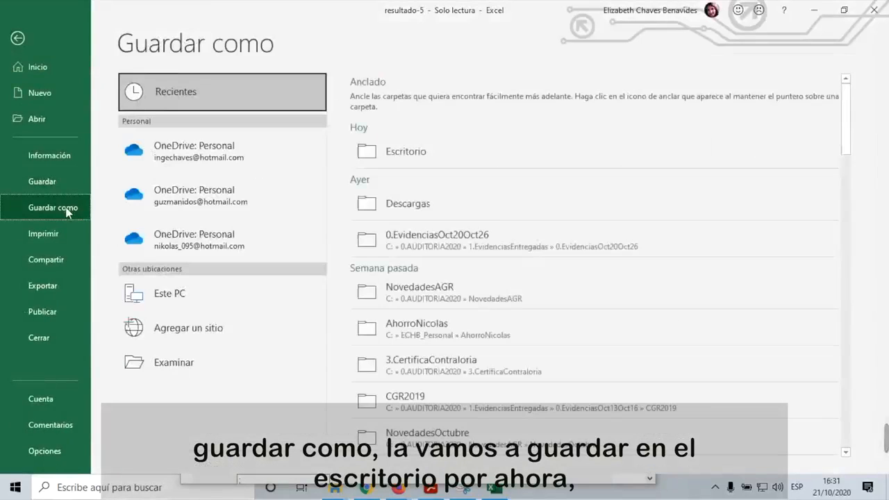
left_click(381, 147)
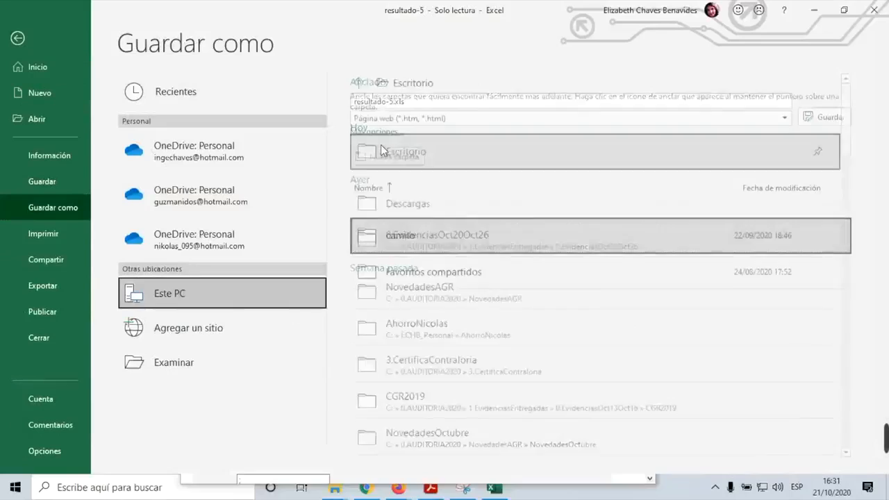
left_click(785, 119)
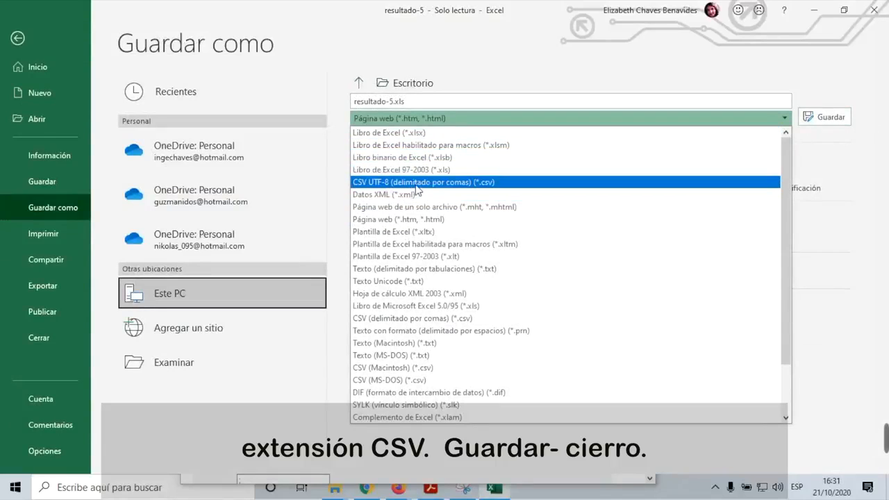
left_click(417, 184)
left_click(834, 118)
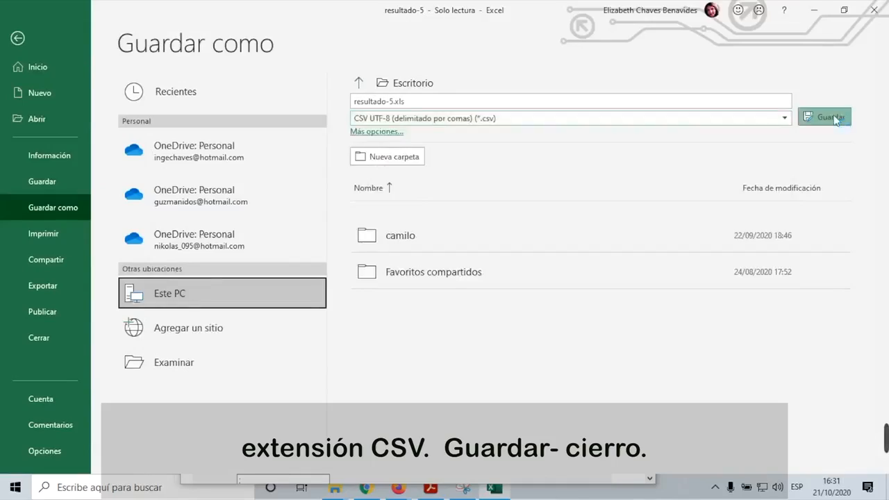
left_click(875, 11)
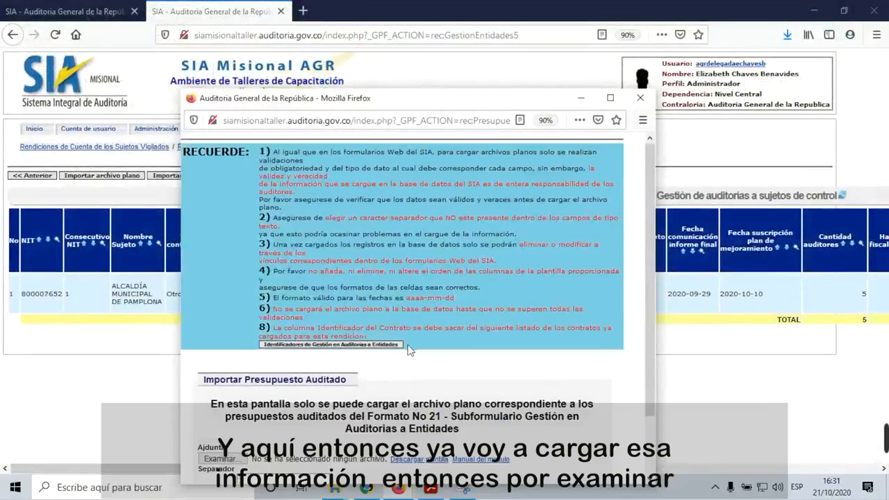
Step: Upload resultado-5 from Escritorio as the audited budget; SIA rejects it for having 4 columns
scroll(411, 351, "down", 1)
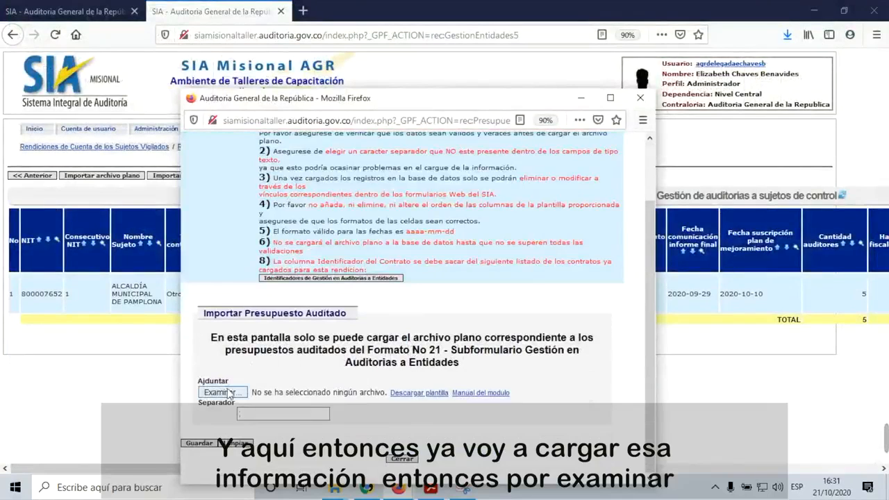
left_click(222, 393)
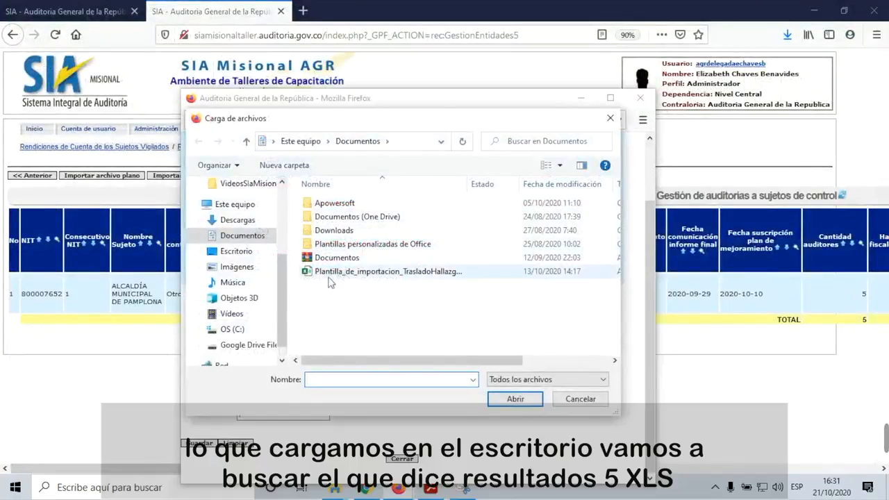
left_click(249, 251)
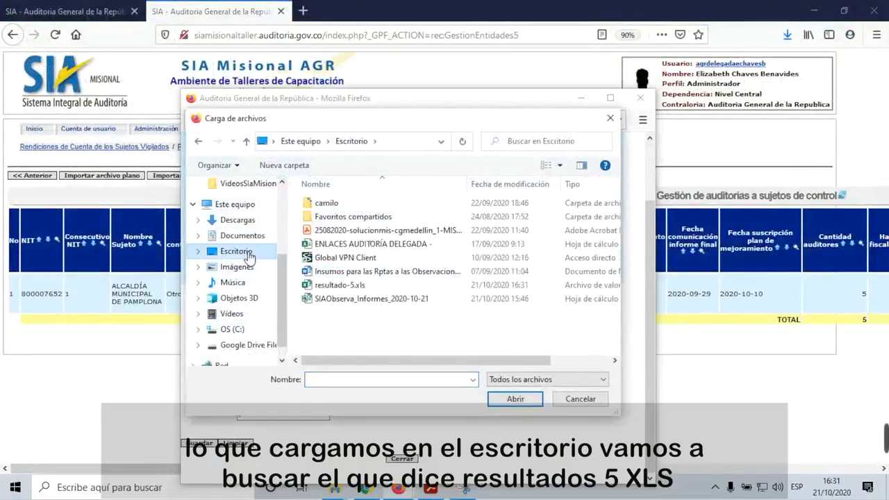
double_click(340, 285)
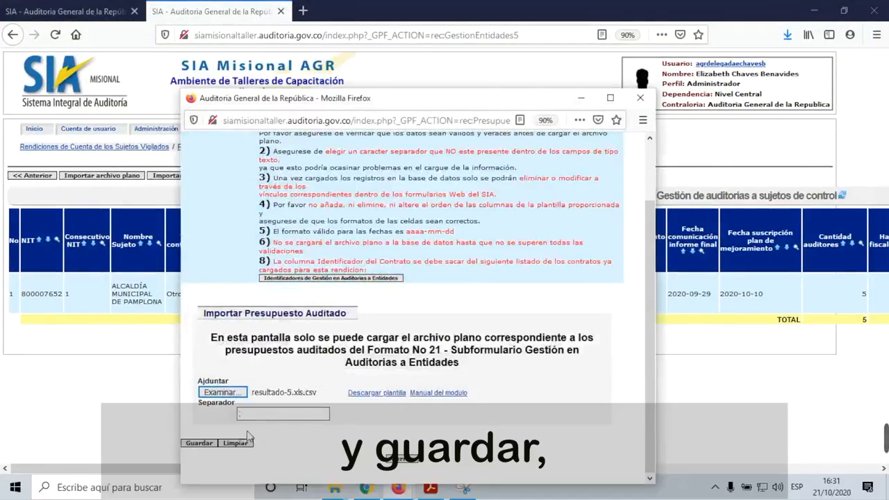
left_click(199, 443)
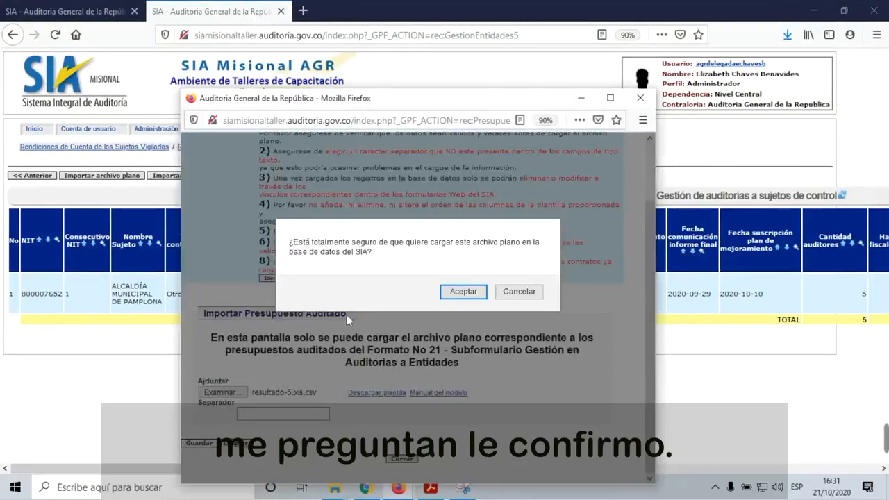
left_click(465, 292)
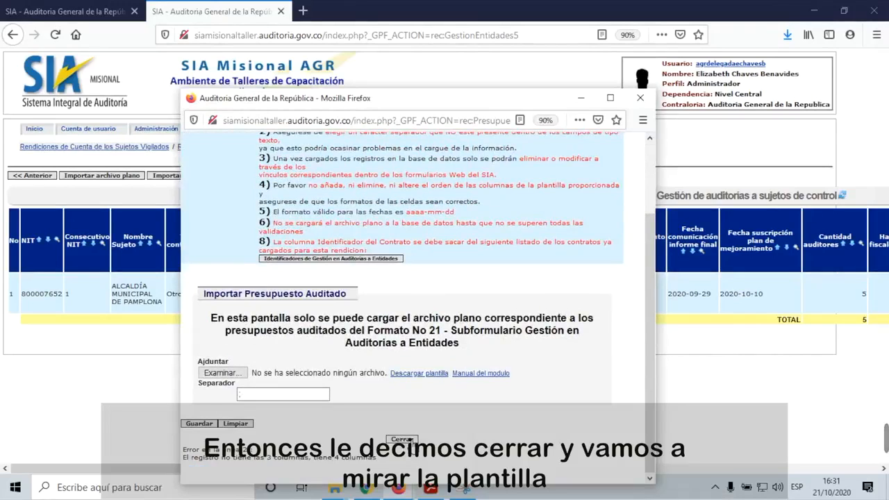
left_click(426, 375)
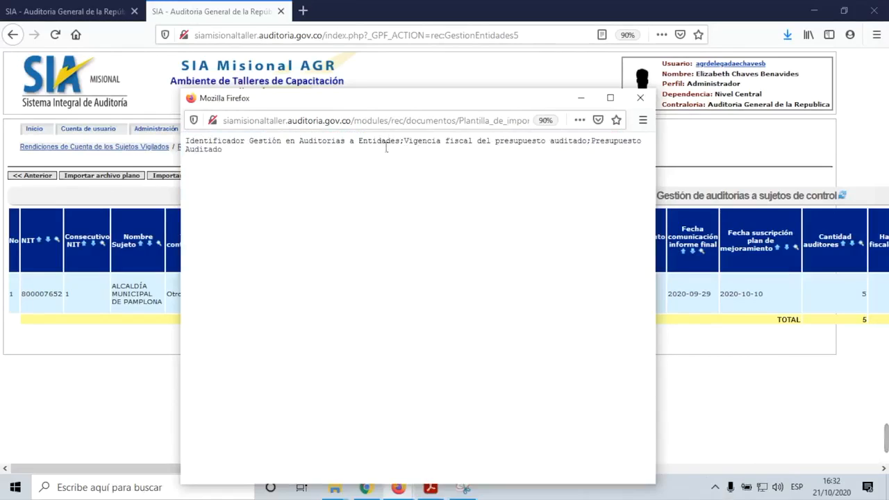
Step: Copy the template's Vigencia fiscal and Presupuesto Auditado headers, then show the desktop
left_click_drag(405, 142, 618, 152)
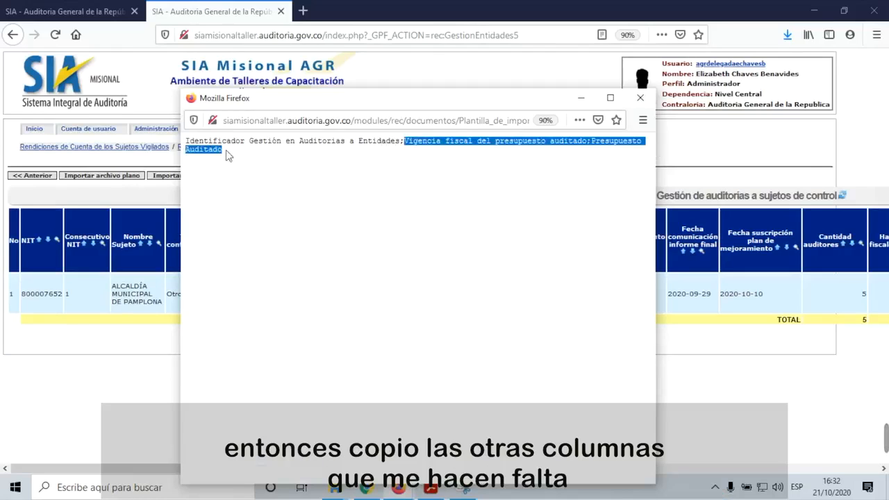
right_click(427, 148)
left_click(448, 150)
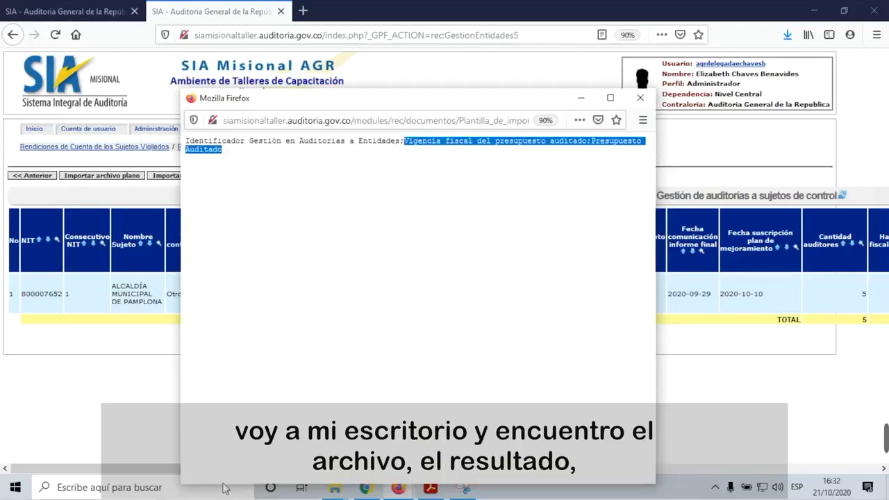
key("super+d")
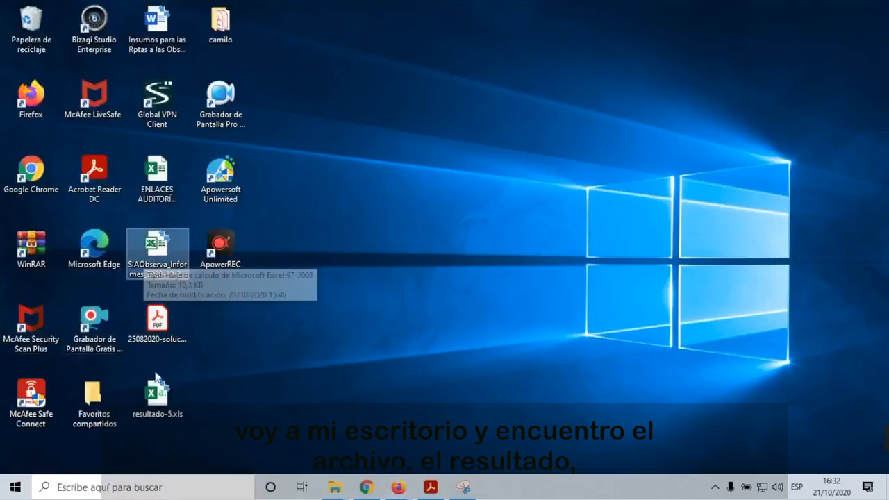
Step: Open resultado-5.xls and paste the copied template headers over Nombre Entidad in B1
left_click(159, 399)
double_click(158, 402)
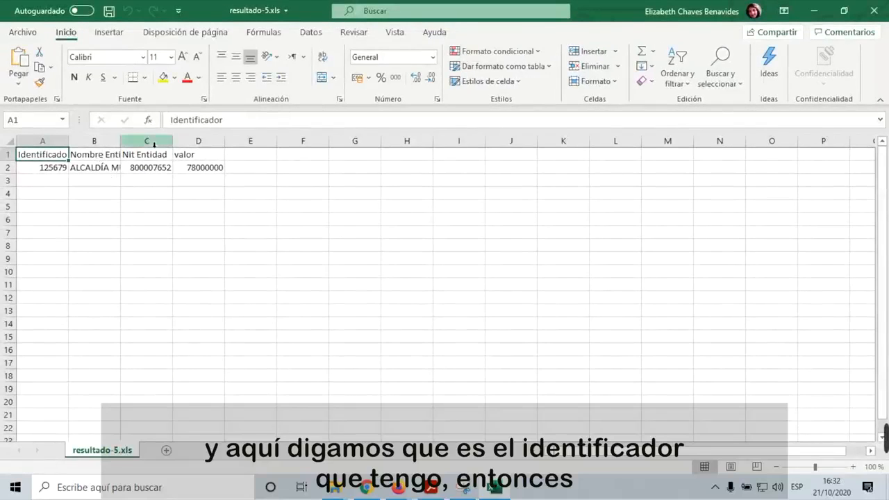
left_click(86, 160)
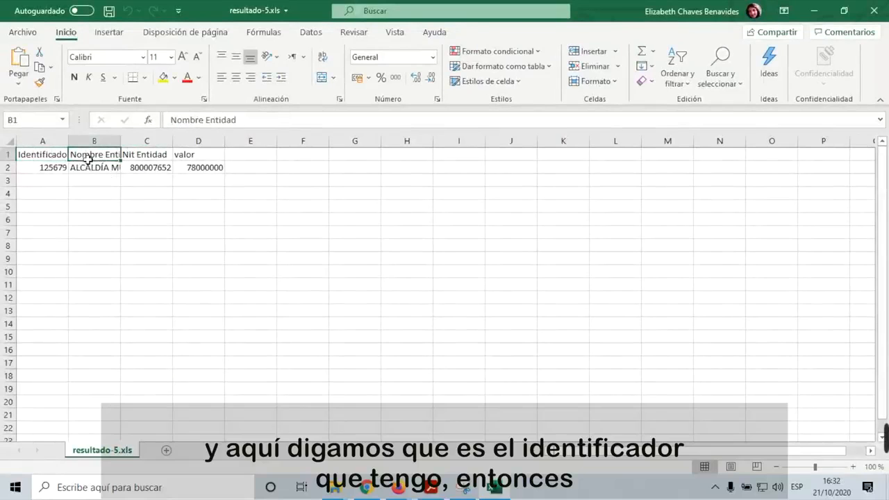
left_click_drag(89, 159, 181, 159)
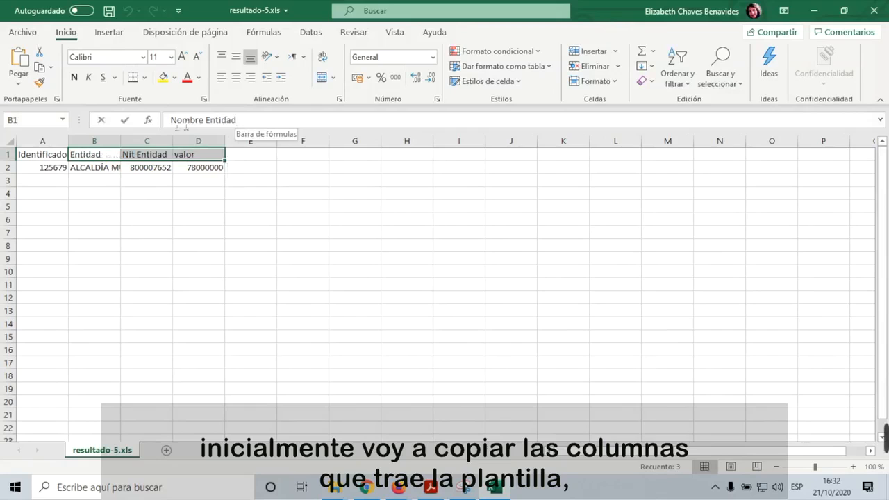
left_click_drag(190, 124, 153, 123)
key("ctrl+v")
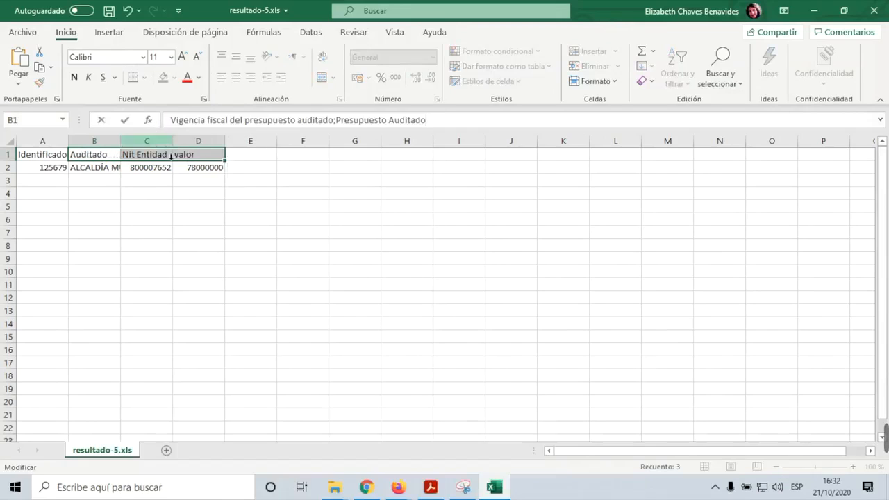
left_click(91, 180)
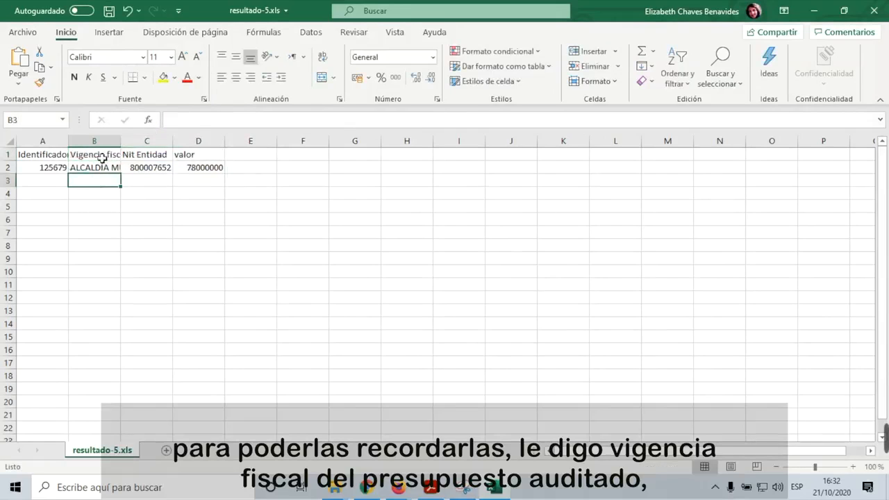
Step: Move Presupuesto Auditado out of B1 to replace the valor header in D1
left_click(101, 158)
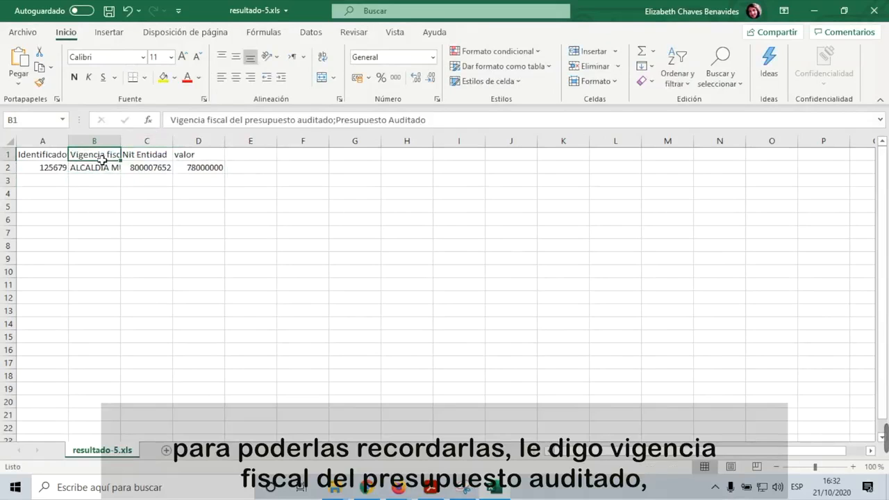
left_click(336, 119)
left_click_drag(335, 119, 438, 125)
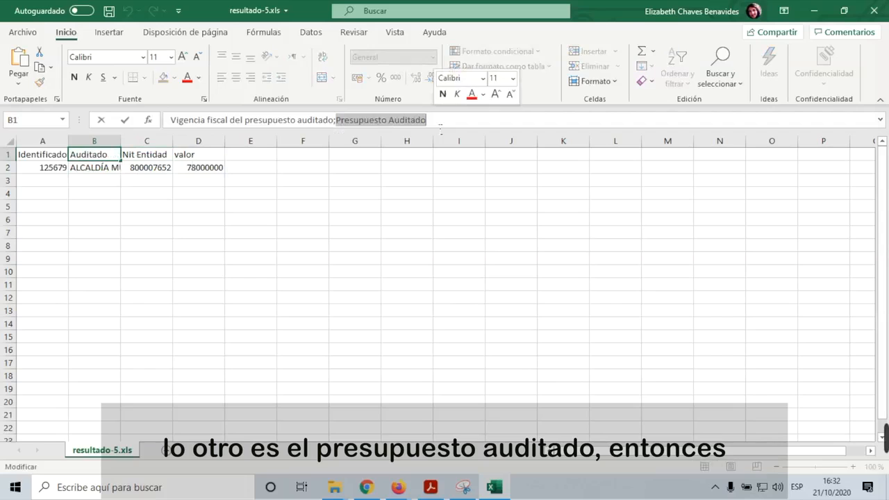
key("ctrl+x")
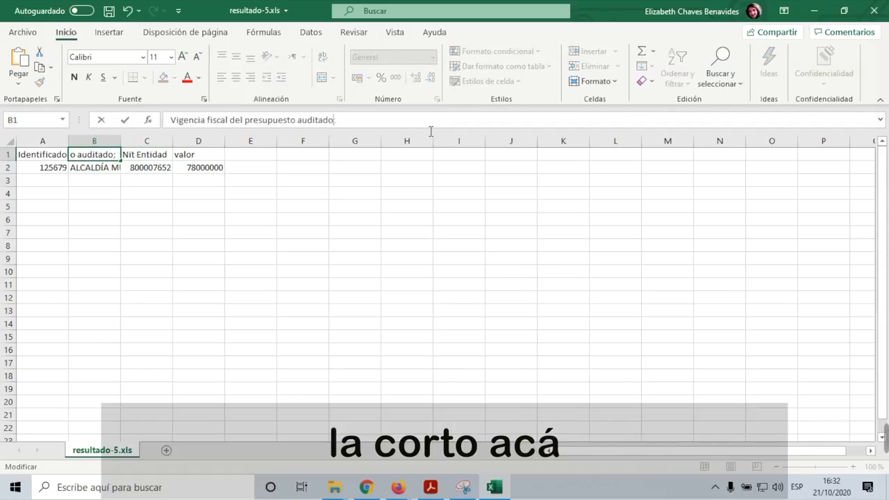
left_click(188, 157)
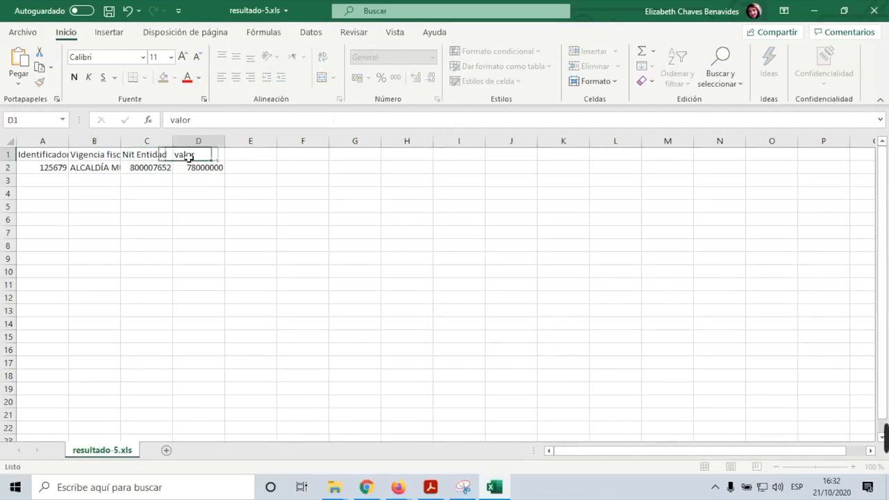
left_click_drag(200, 122, 163, 121)
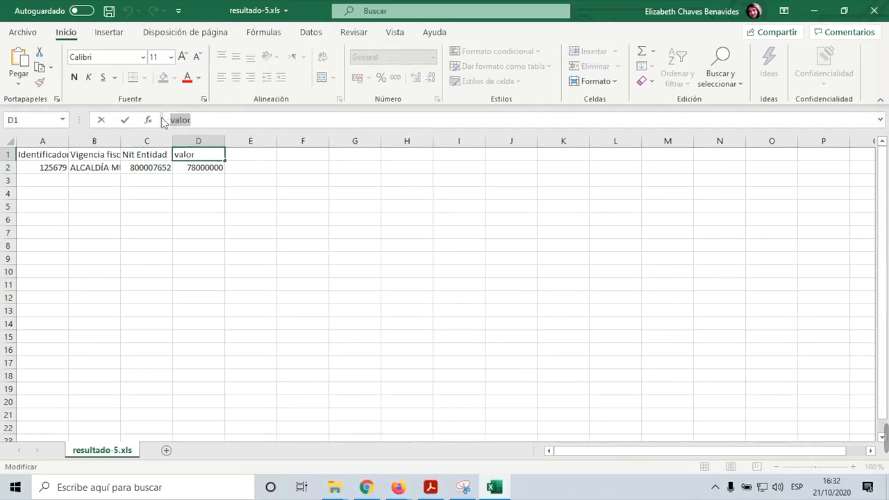
key("ctrl+v")
left_click(144, 155)
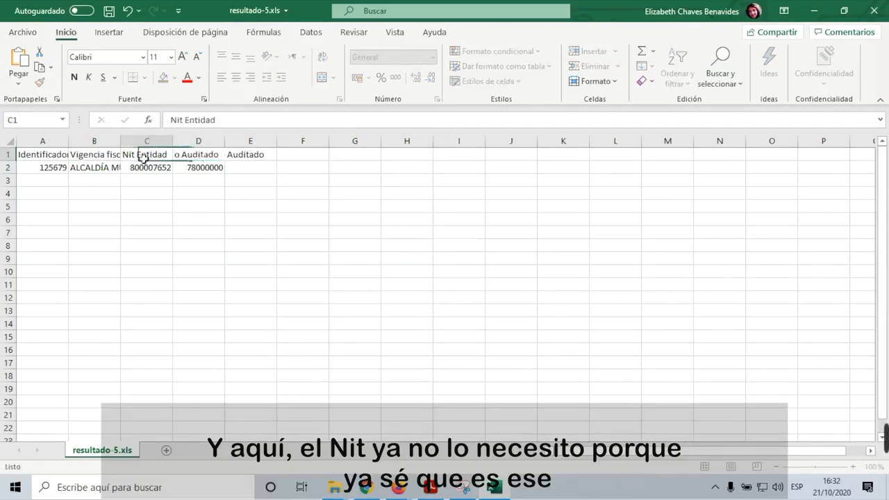
Step: Delete the Nit Entidad column and enter 2019 as the fiscal year in B2
left_click(148, 141)
right_click(151, 141)
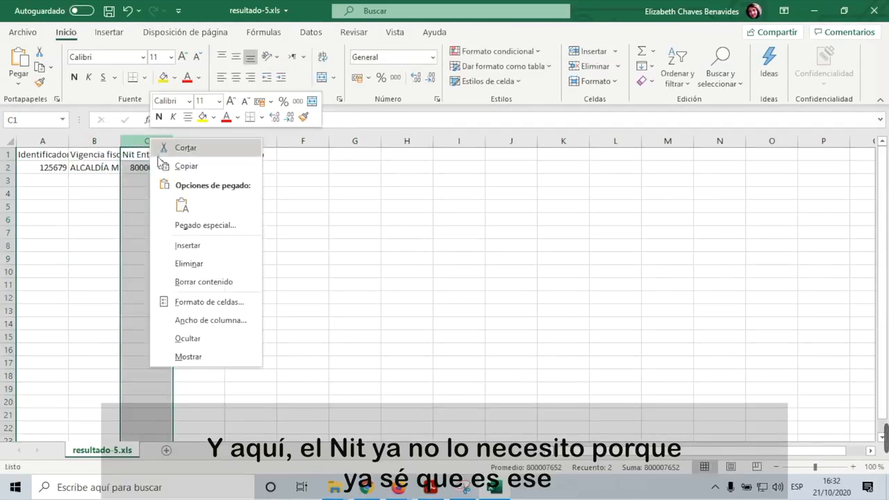
left_click(189, 263)
left_click(103, 169)
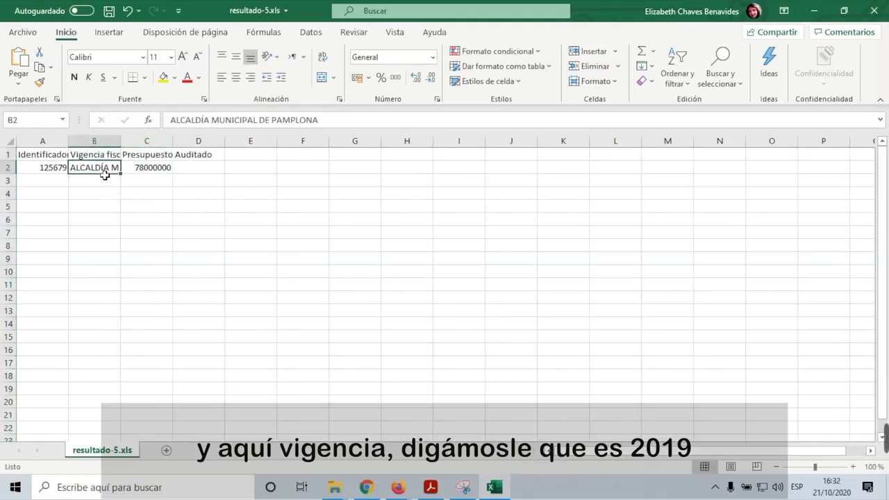
key("F2")
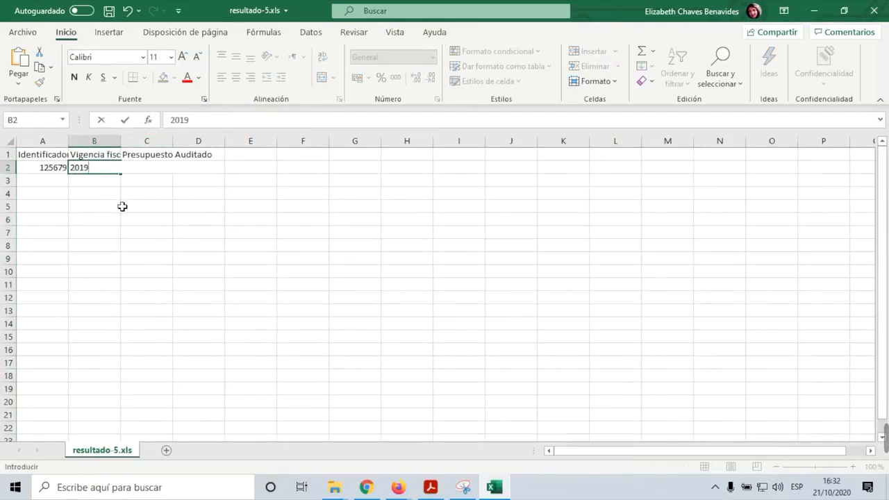
left_click(120, 206)
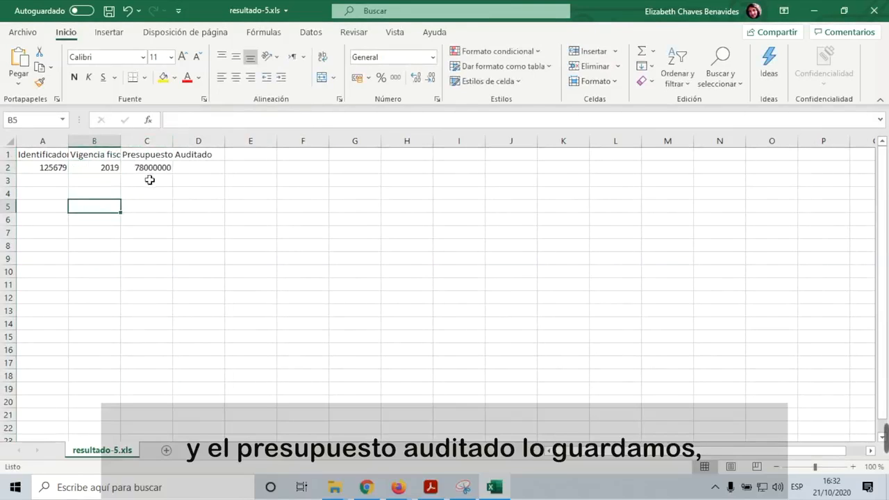
Step: Save and close resultado-5.xls, recheck it, then return to the SIA window in Firefox
left_click(110, 12)
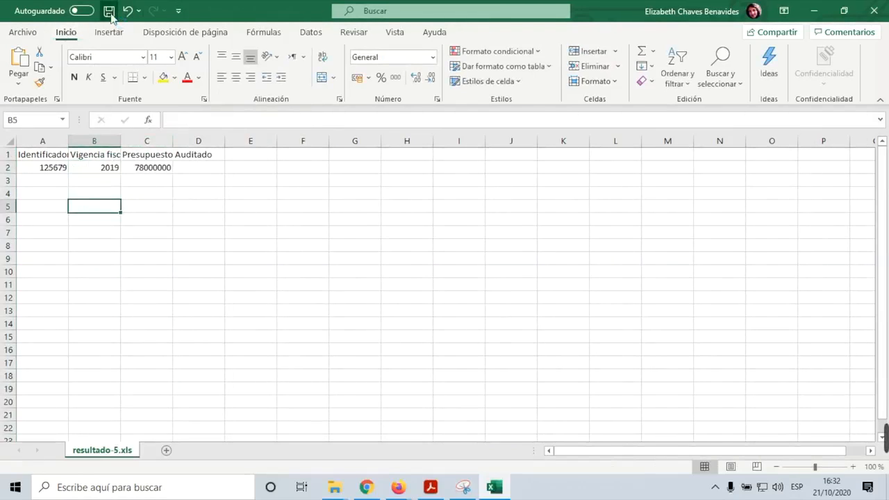
left_click(873, 16)
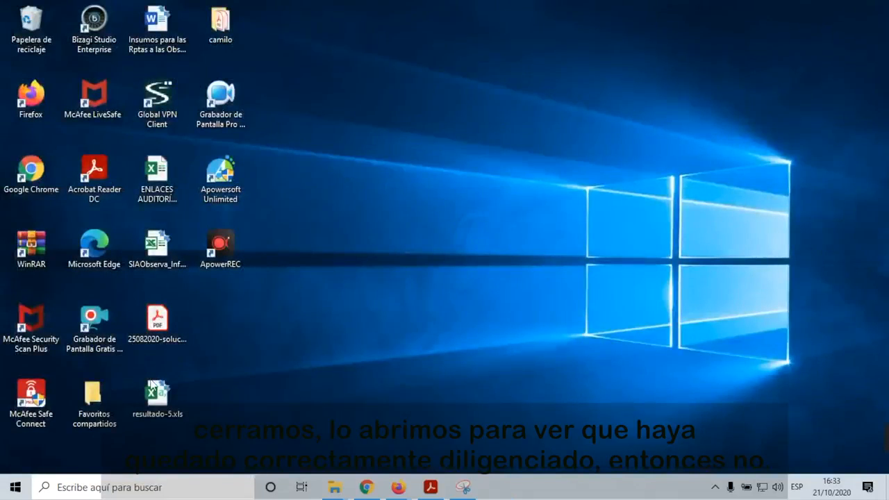
double_click(158, 393)
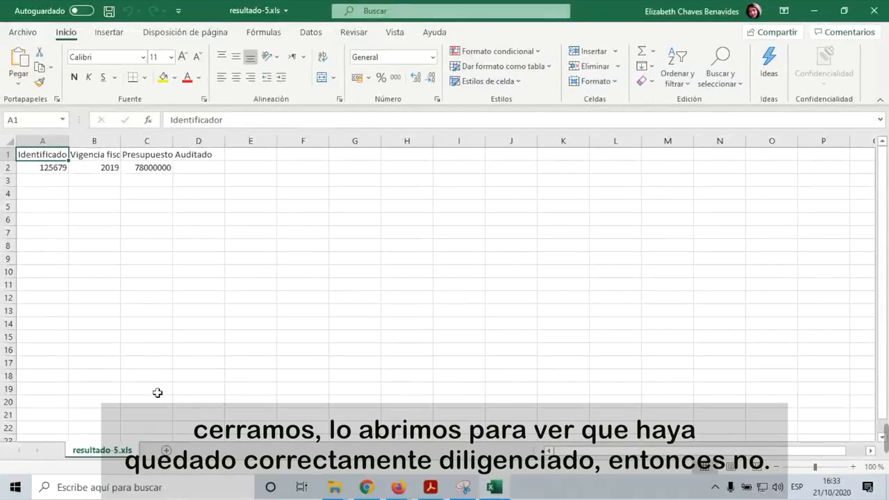
left_click(876, 12)
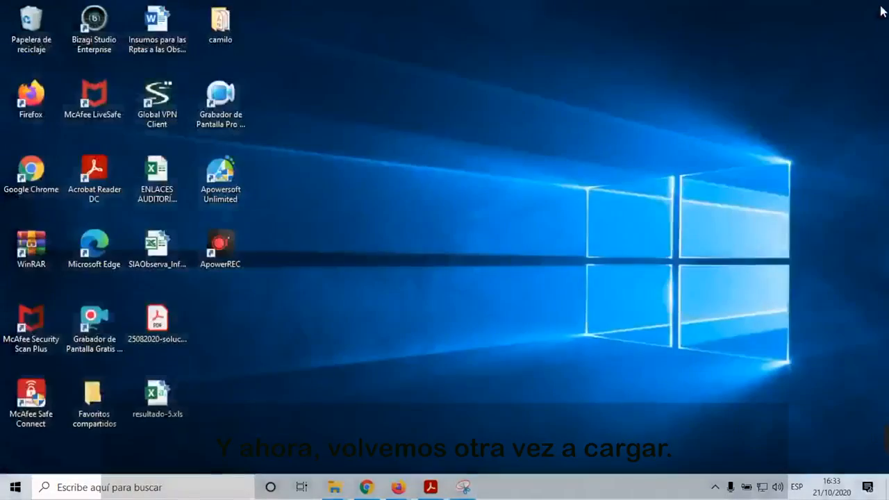
left_click(370, 492)
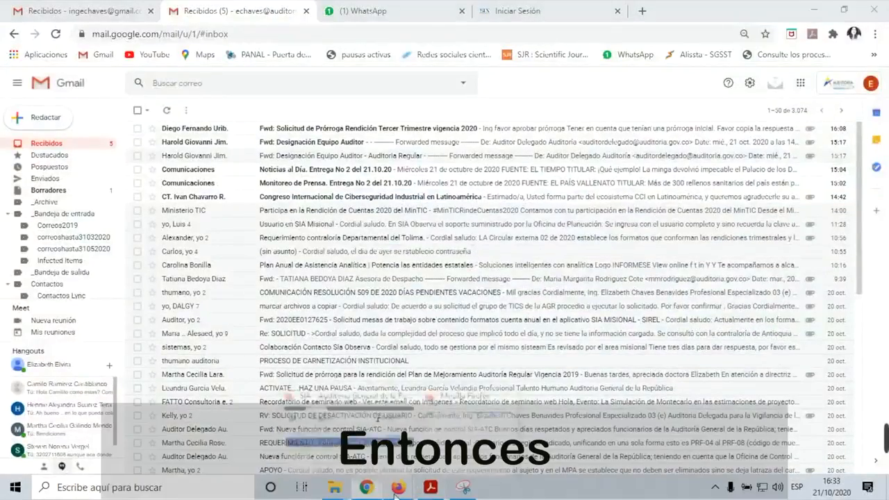
mouse_move(397, 489)
left_click(381, 444)
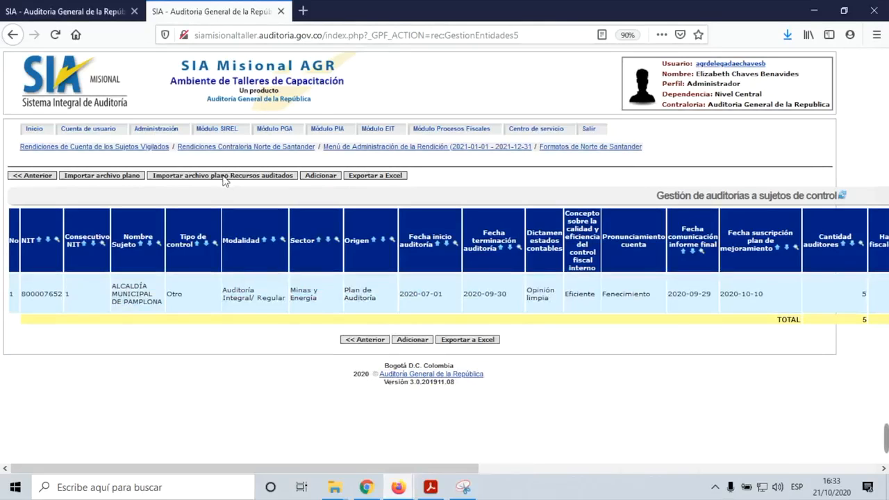
Step: Upload the corrected resultado-5.xls in the import window, confirm with Aceptar, and close it
key("alt+Tab")
key("alt+Tab")
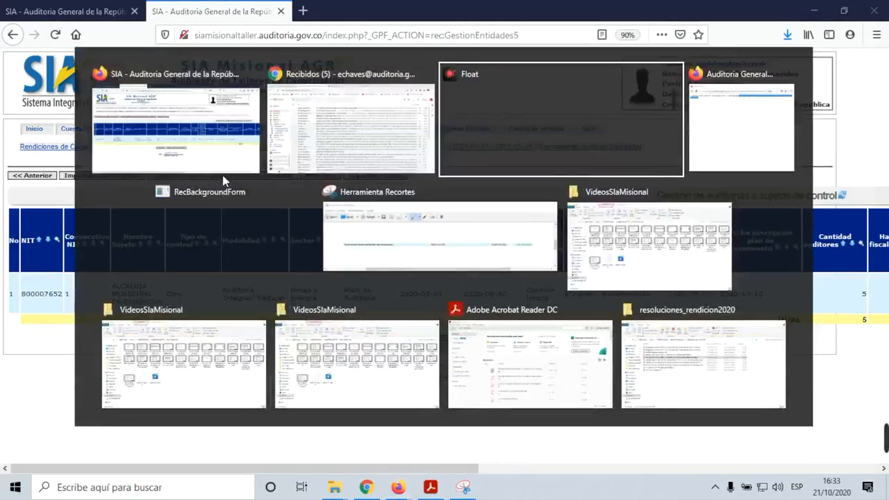
key("alt+Tab")
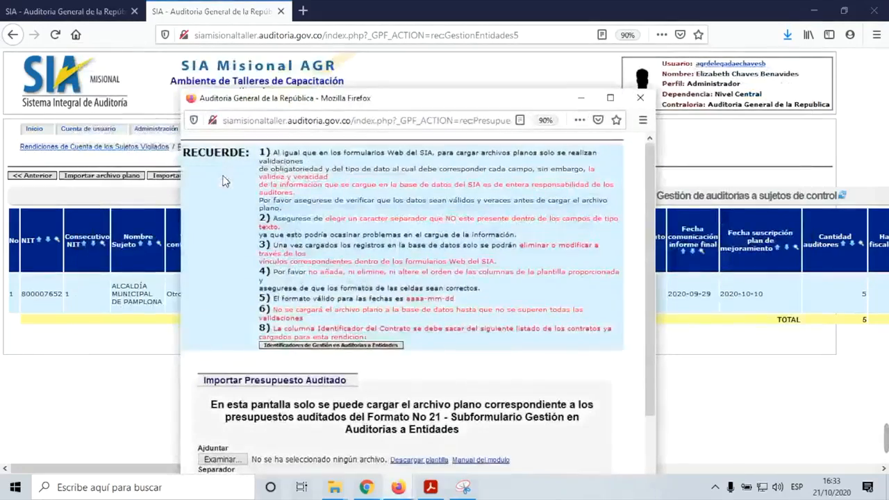
scroll(411, 324, "down", 2)
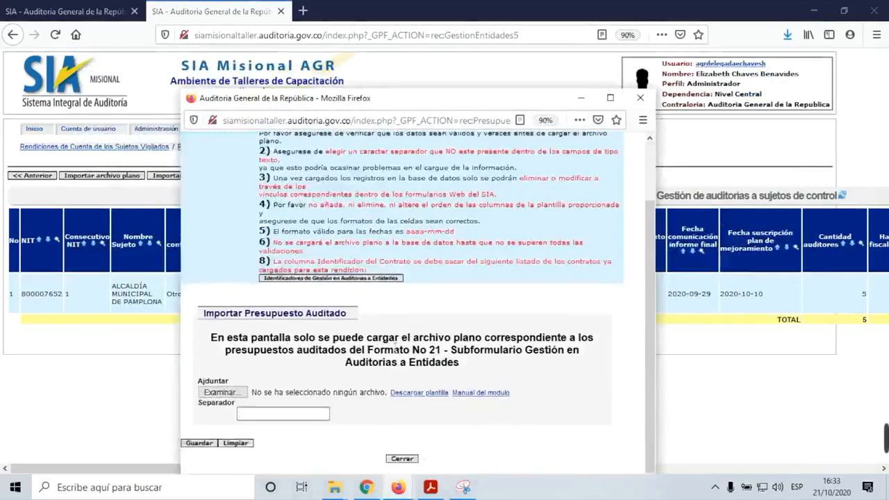
left_click(220, 395)
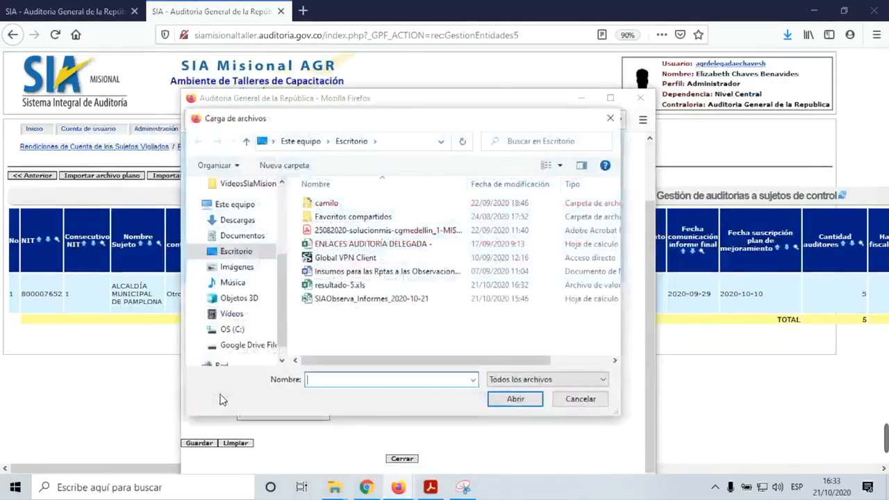
double_click(340, 285)
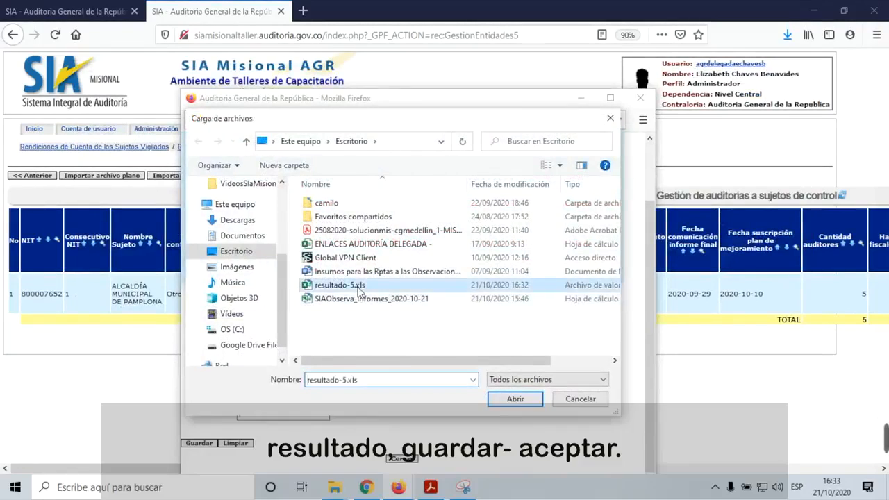
left_click(202, 443)
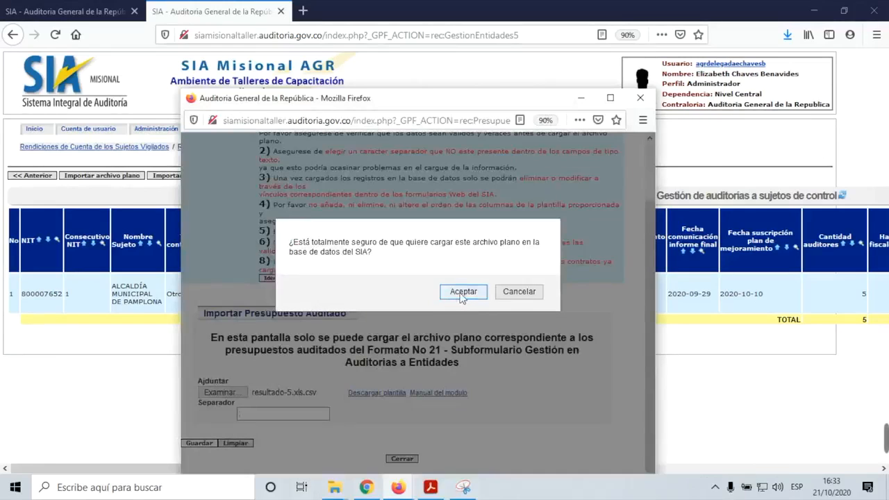
left_click(463, 292)
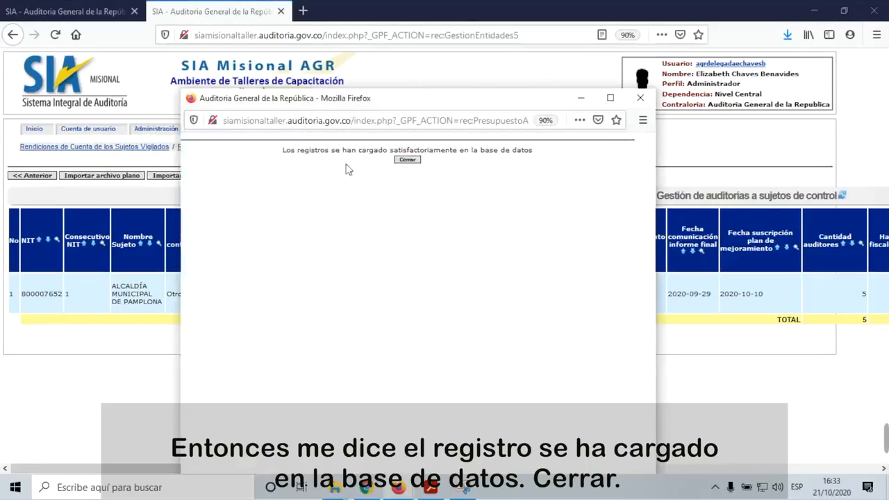
left_click(410, 161)
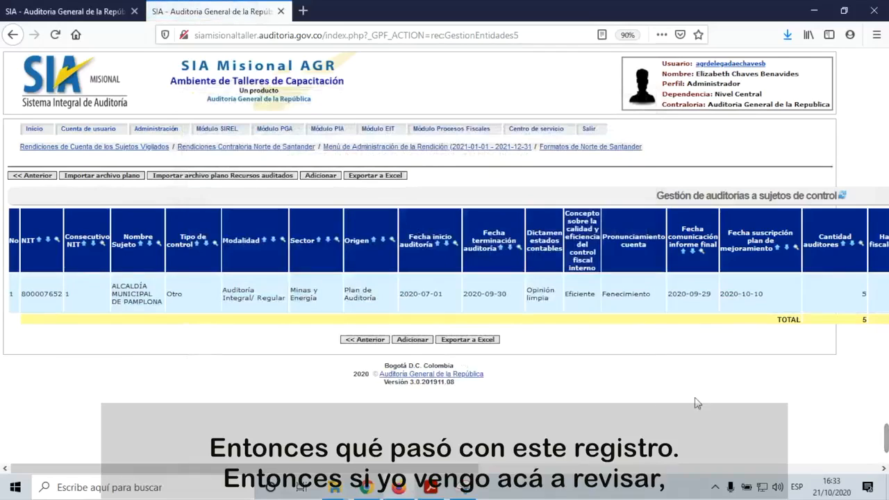
Step: Review Pamplona's 2019 audited budget entries totalling 5.078.000.000, then go back to the Formato 21 sections
left_click_drag(471, 470, 835, 464)
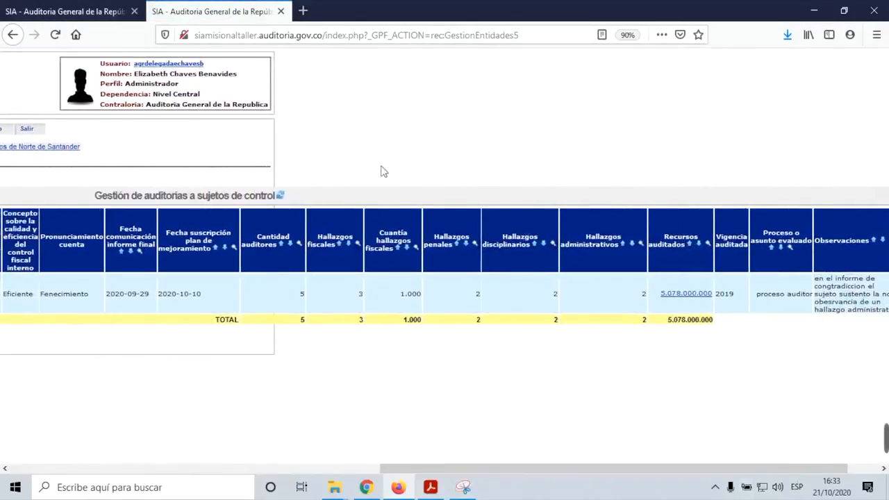
left_click(694, 295)
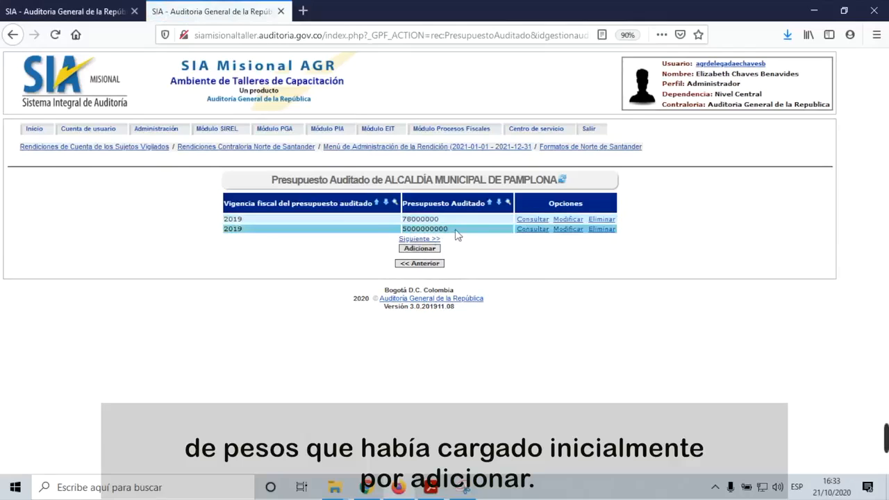
left_click(420, 264)
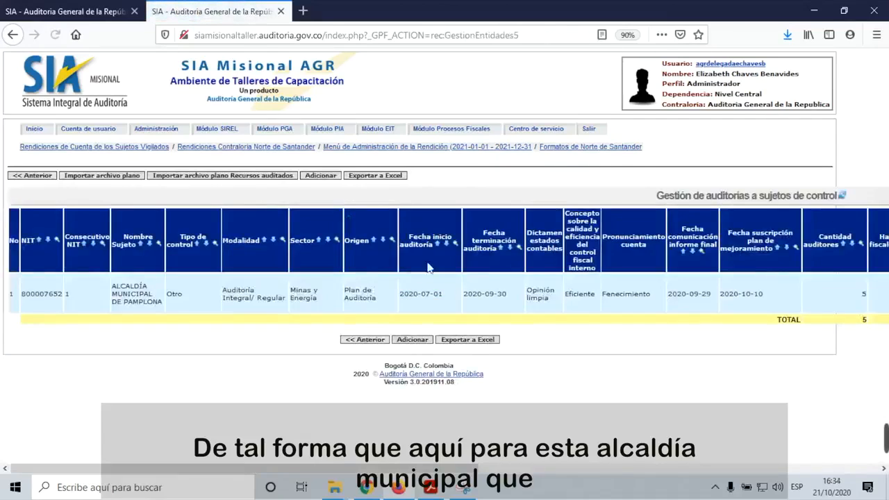
left_click_drag(458, 473, 886, 476)
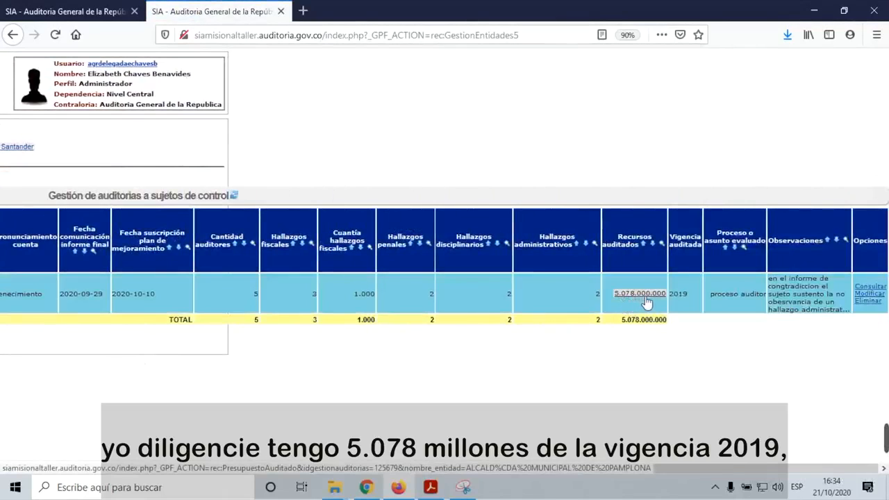
left_click_drag(576, 466, 18, 417)
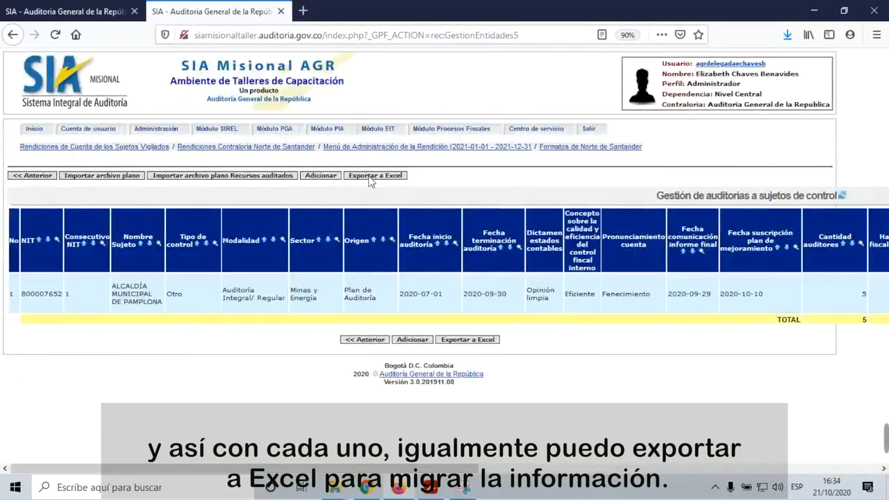
left_click(366, 339)
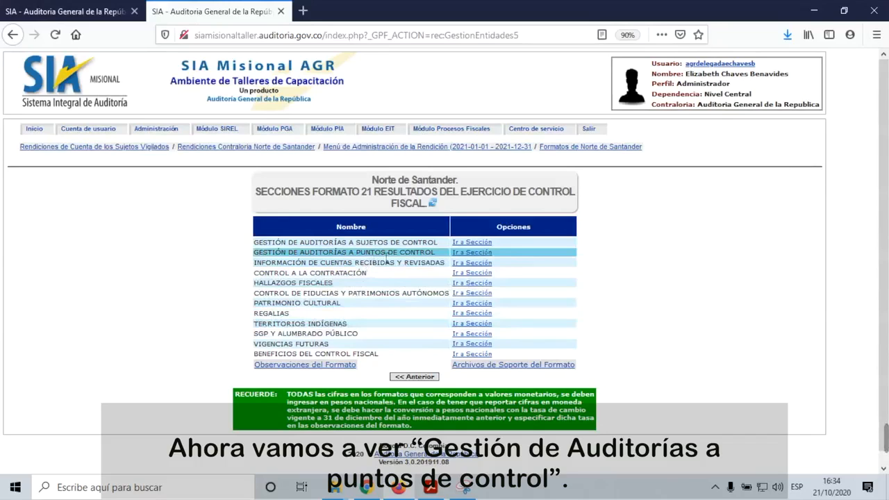
Step: Add a control-point audit for SECRETARIA DE TRANSITO with subject 'contraloria de norte de santander'
left_click(480, 253)
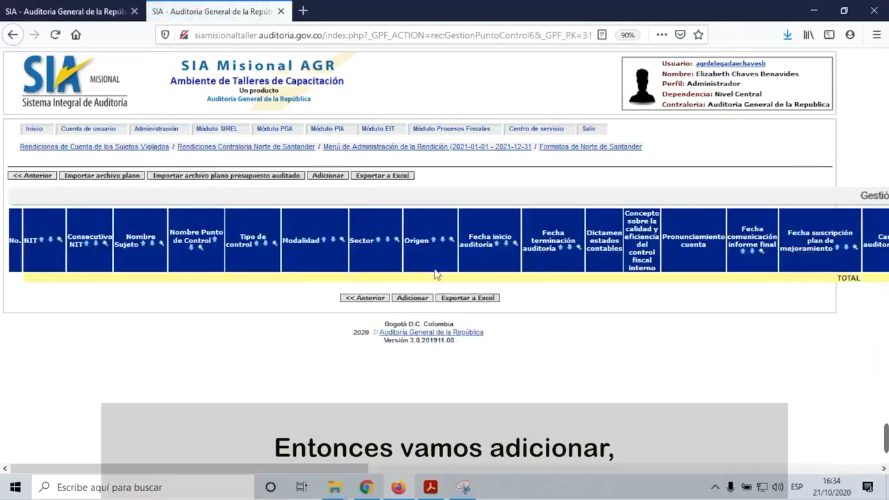
left_click(413, 298)
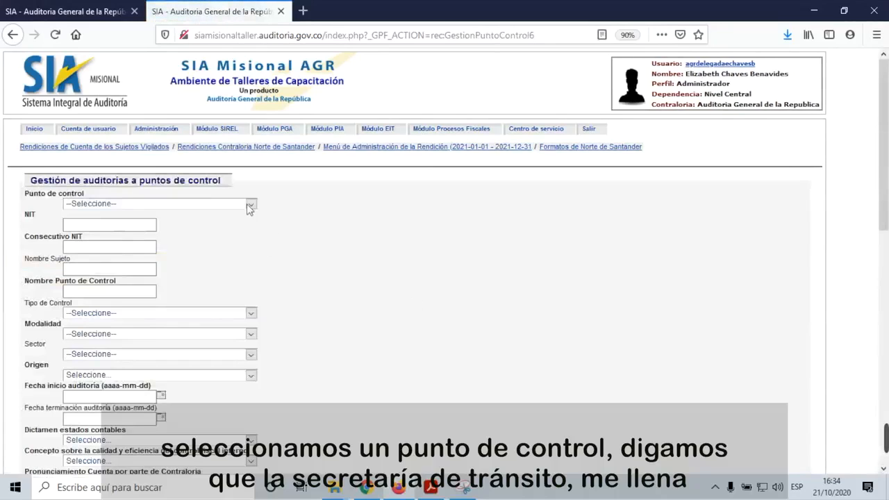
left_click(251, 206)
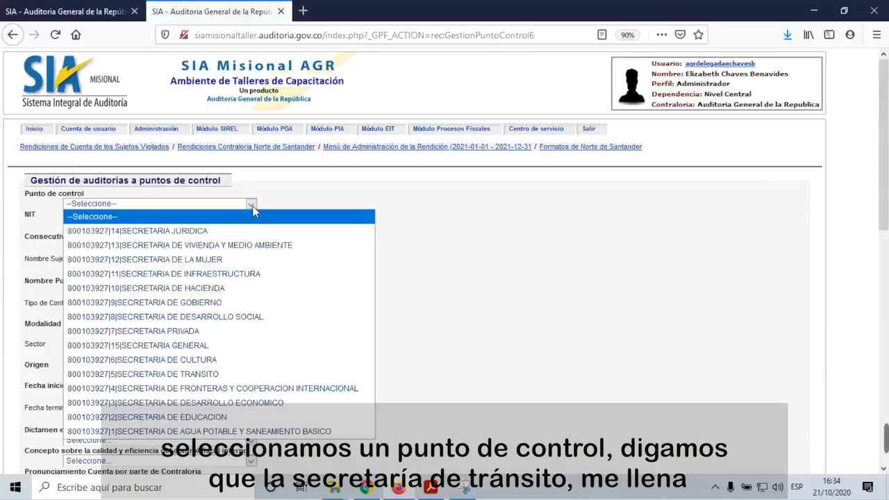
left_click(198, 374)
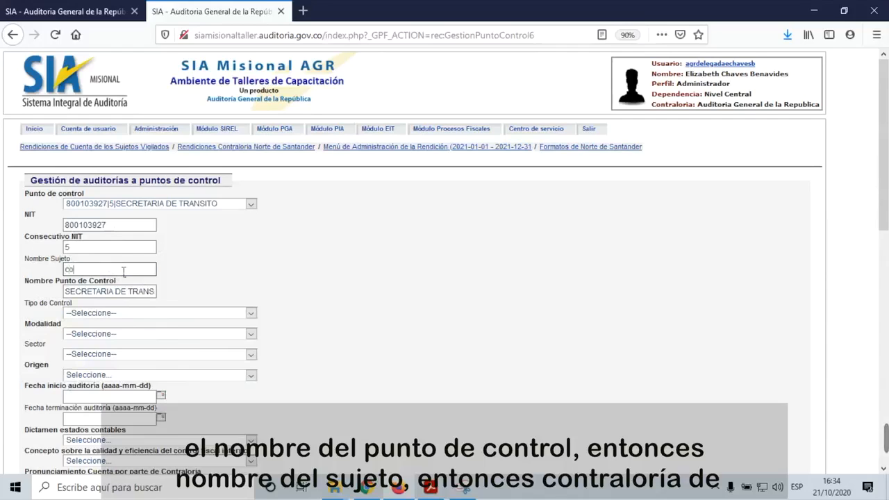
type("e no")
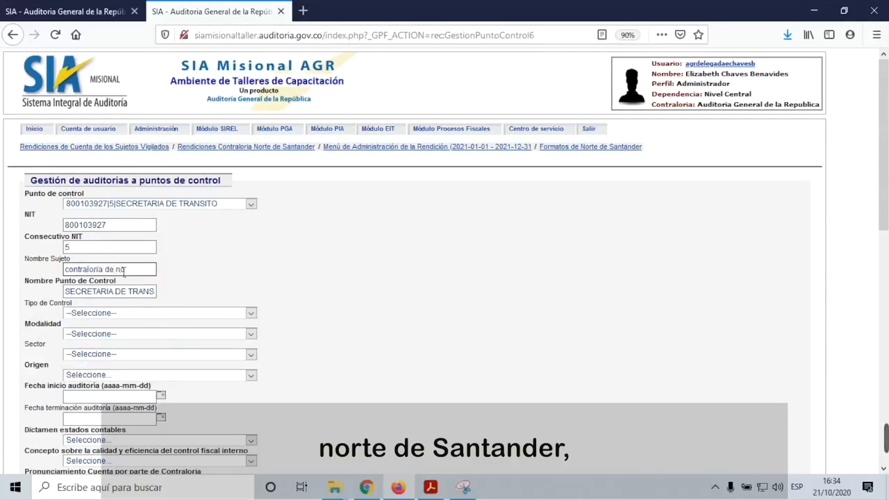
type("rte de santander")
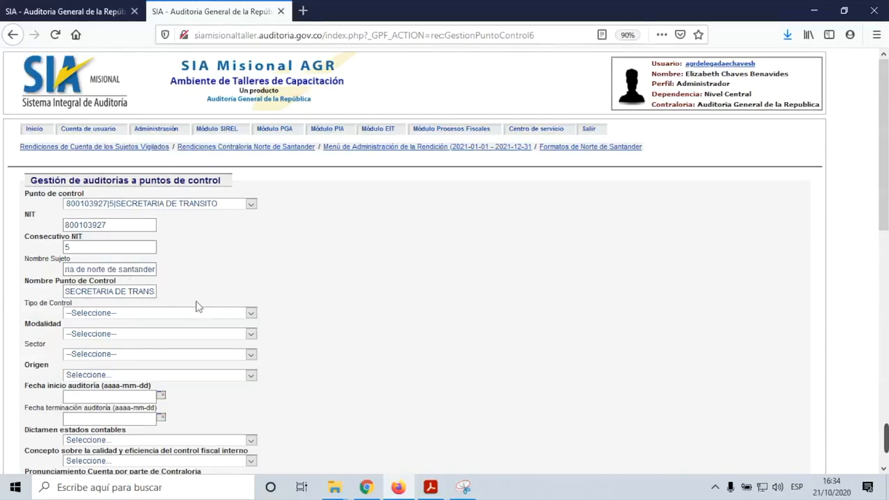
left_click(250, 316)
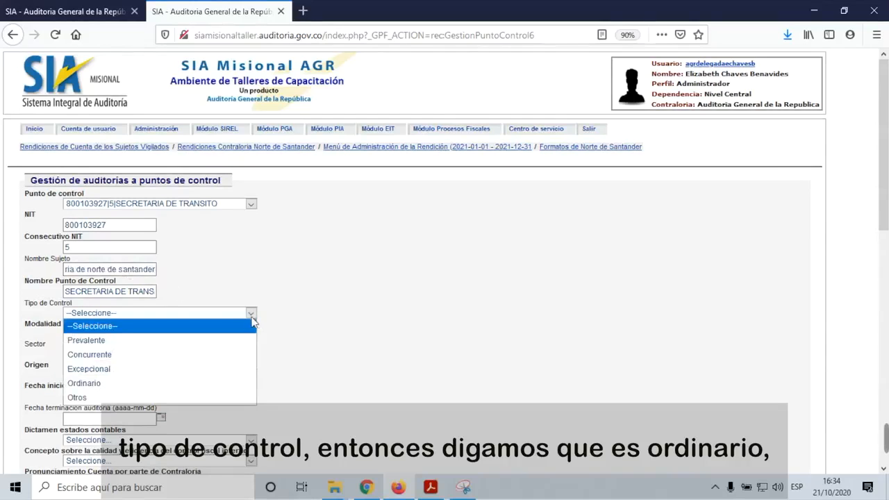
Step: Set control type Ordinario, Auditoría financiera, Agricultura y Desarrollo Rural sector, and Plan de Auditoría origin
left_click(139, 384)
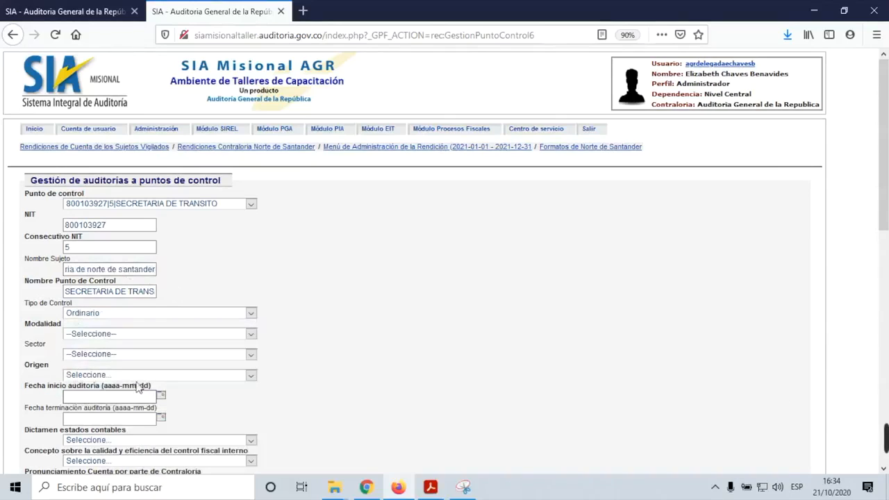
scroll(414, 332, "down", 5)
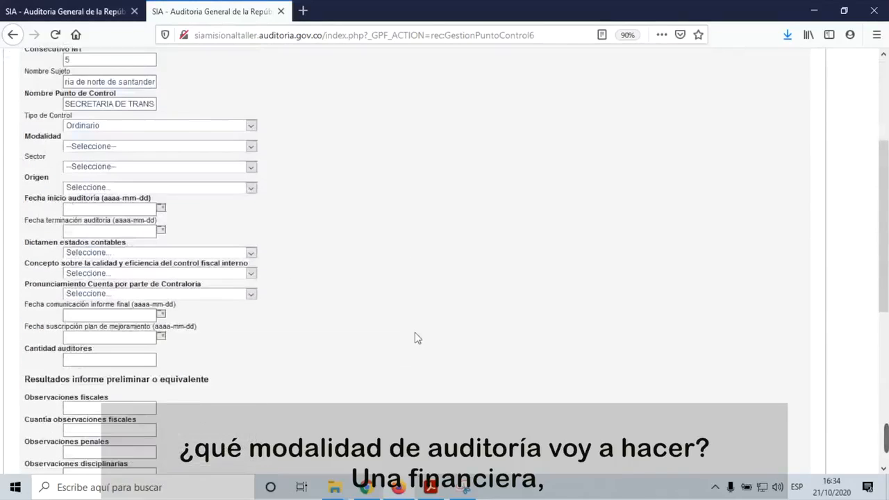
left_click(254, 148)
left_click(168, 224)
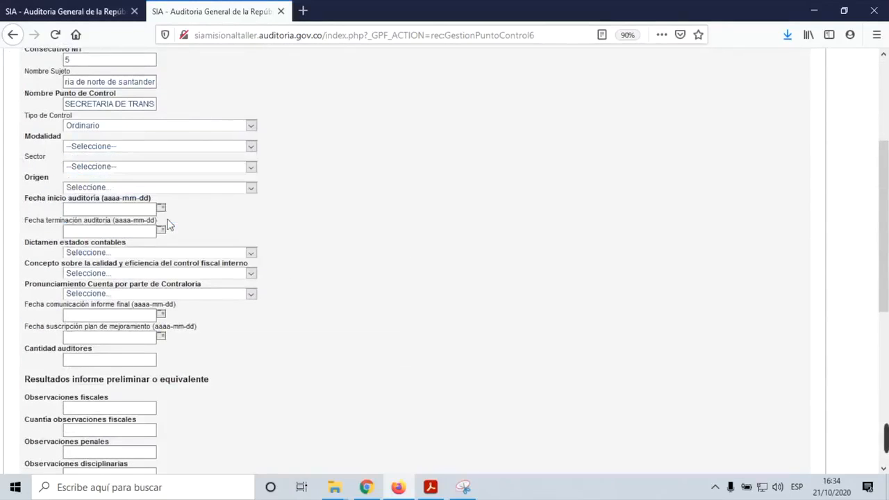
left_click(251, 171)
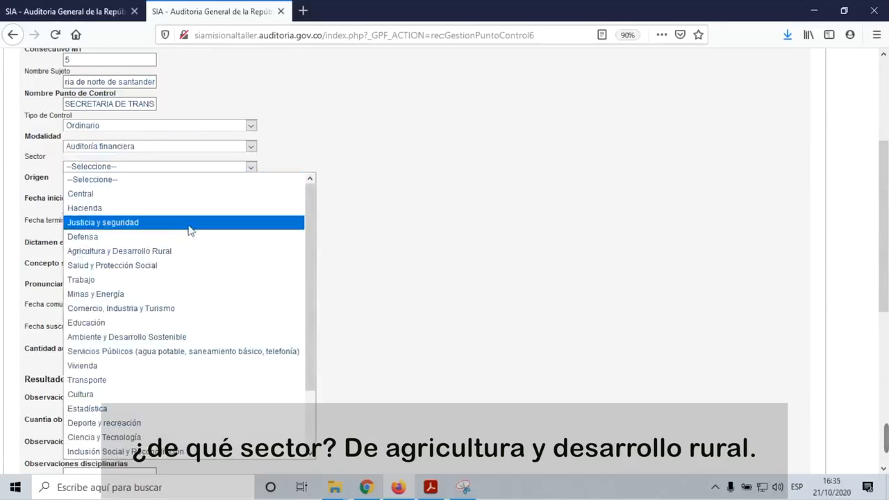
left_click(179, 252)
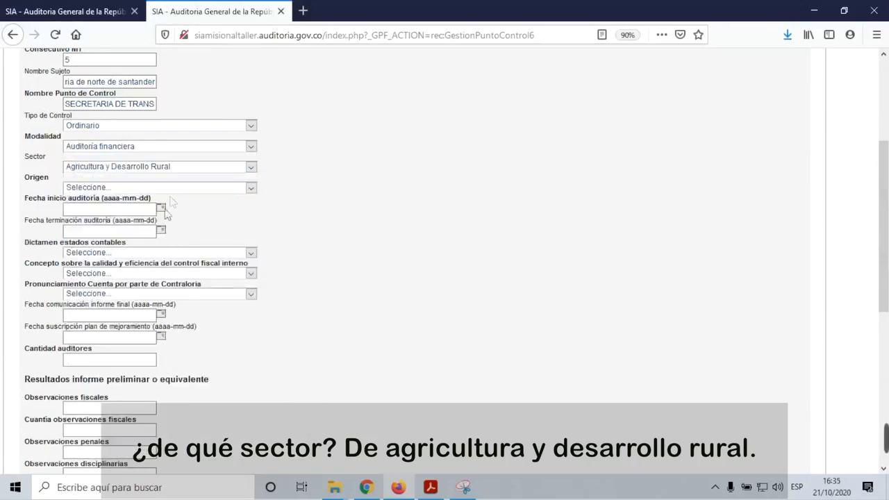
left_click(252, 189)
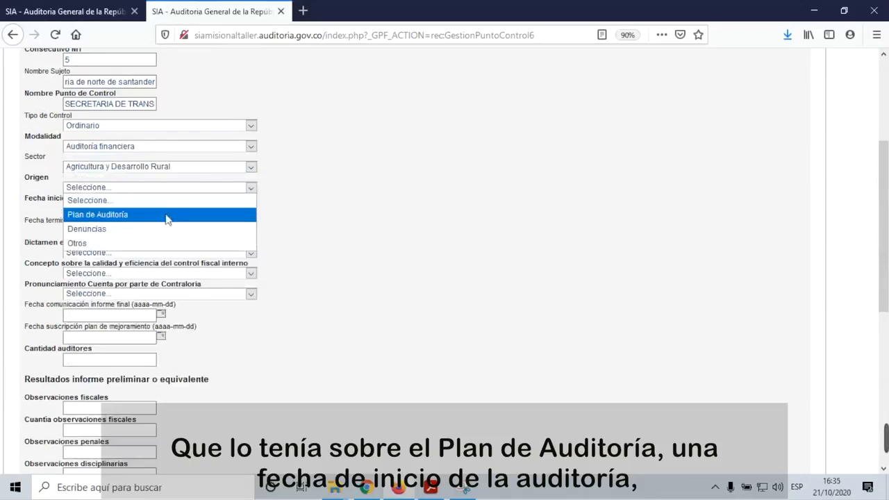
left_click(167, 217)
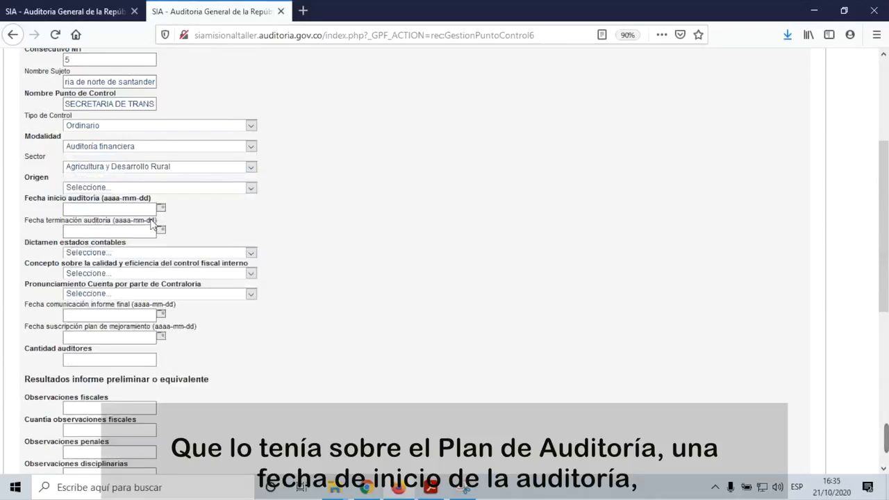
Step: Set the audit start date to 2020-03-02 and end date to 2020-08-31
left_click(161, 210)
left_click(186, 228)
left_click(185, 228)
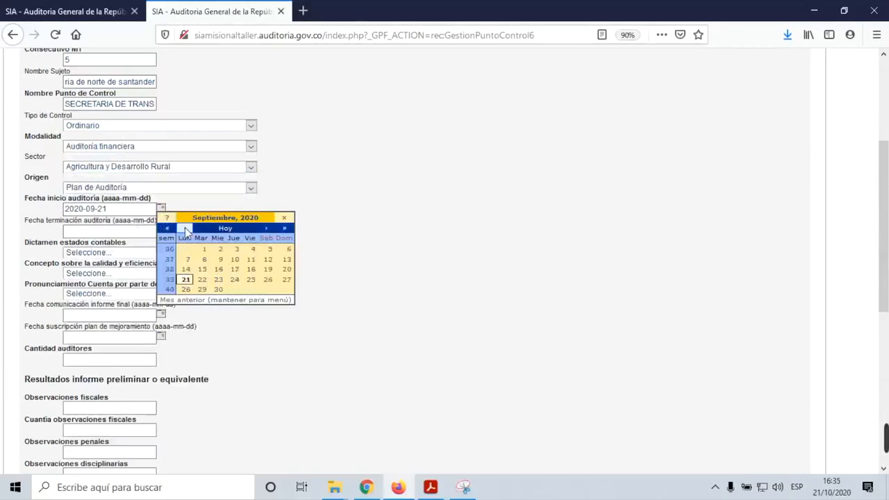
left_click(185, 228)
left_click(185, 227)
left_click(185, 228)
left_click(185, 227)
left_click(185, 228)
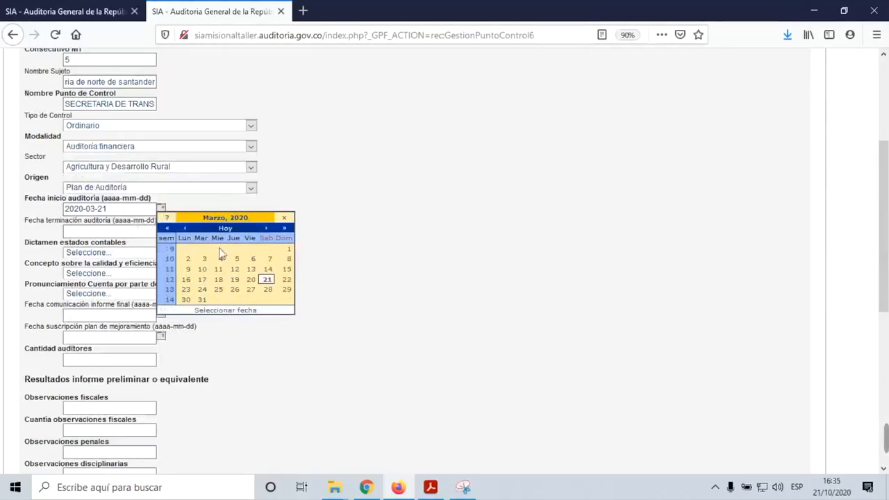
left_click(188, 258)
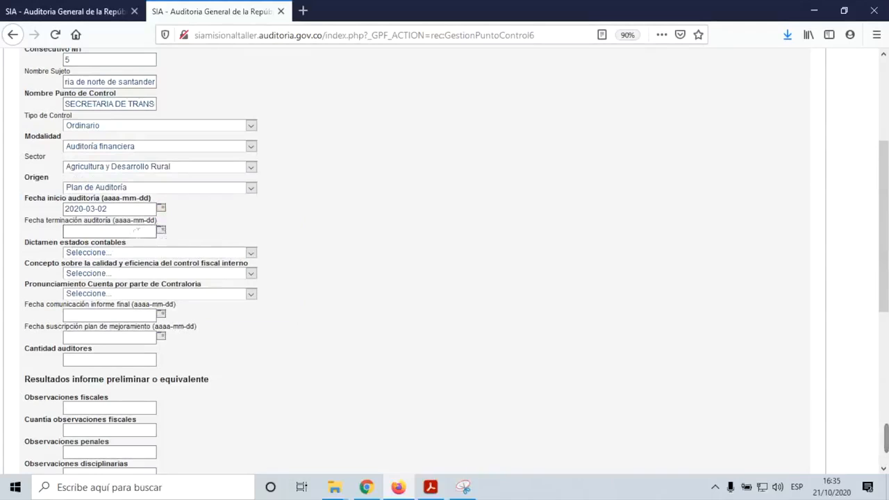
left_click(167, 231)
left_click(186, 251)
left_click(186, 251)
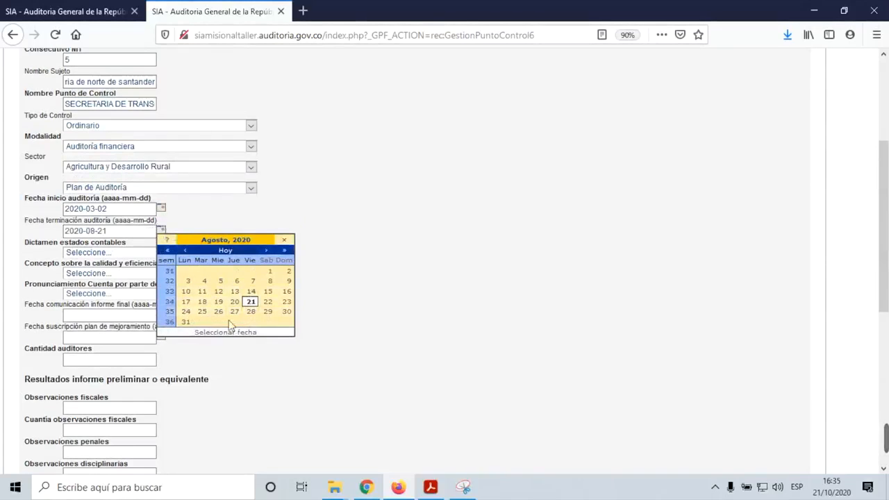
left_click(187, 322)
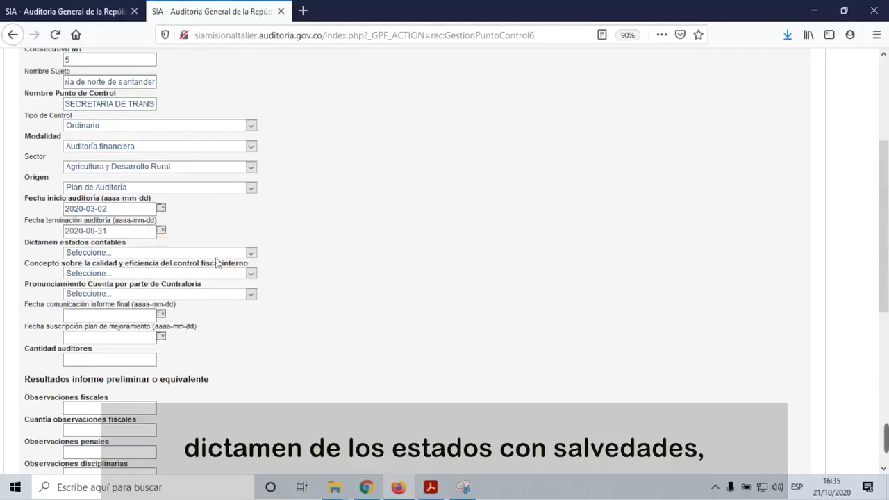
Step: Choose Opinión con salvedades, Con deficiencias internal control, and No Fenecimiento pronouncement
left_click(249, 253)
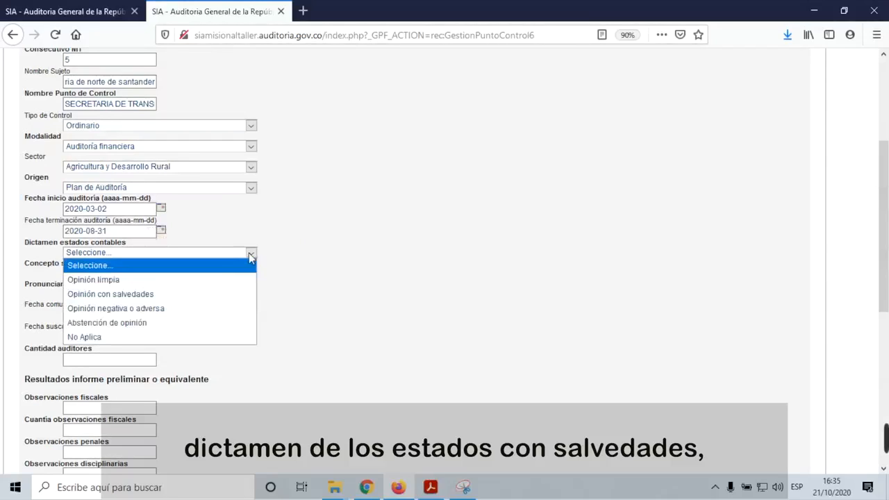
left_click(195, 293)
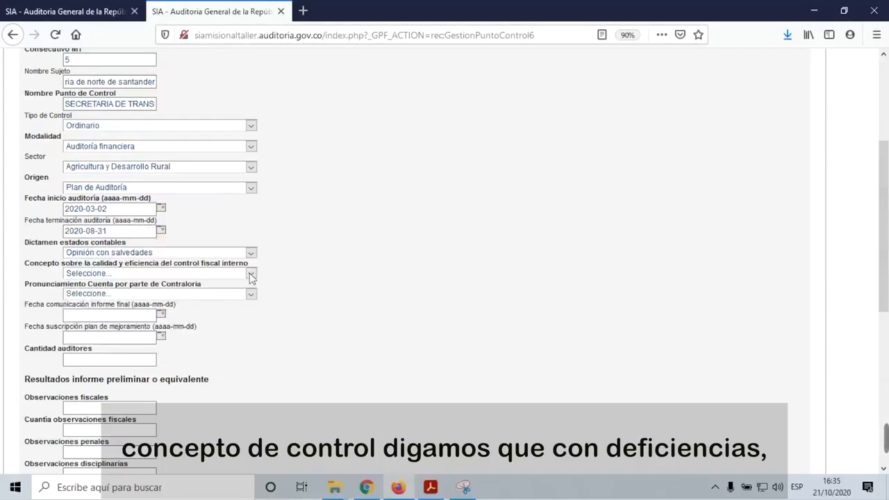
left_click(250, 276)
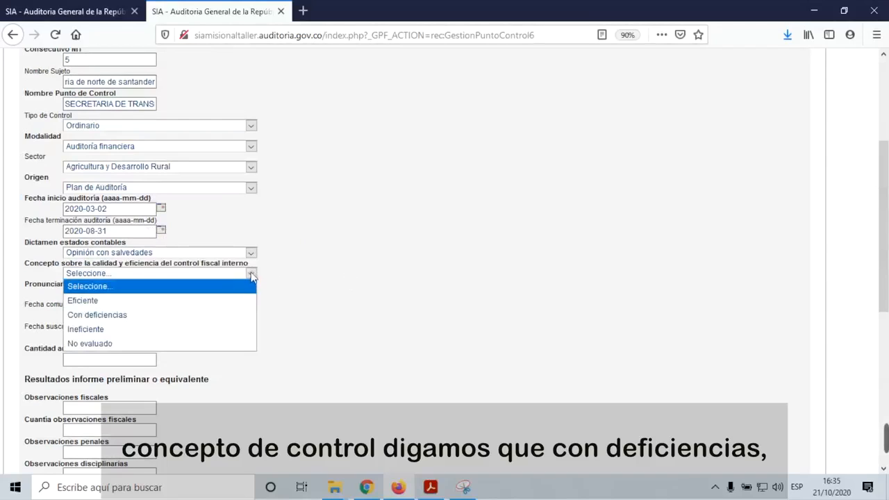
left_click(180, 315)
scroll(425, 313, "down", 5)
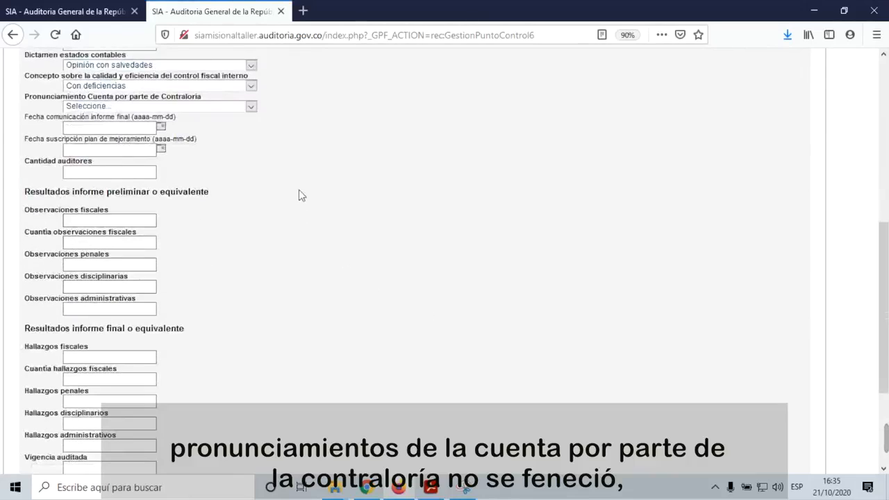
left_click(252, 108)
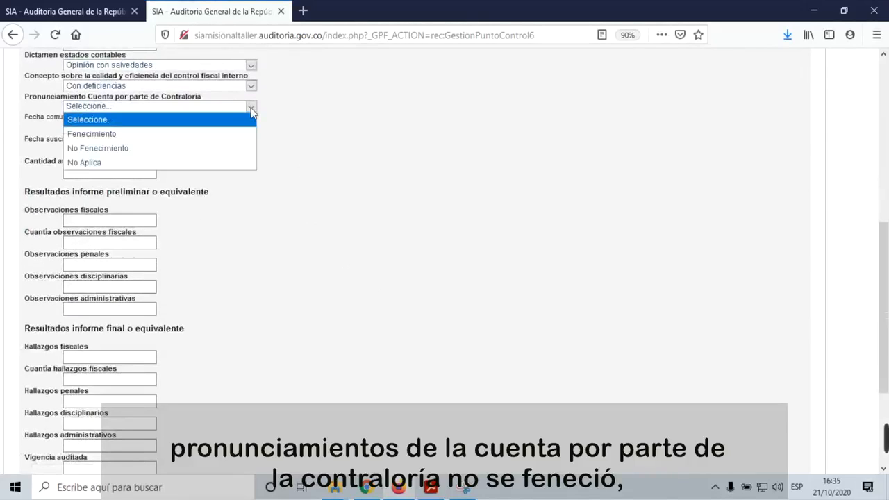
left_click(204, 147)
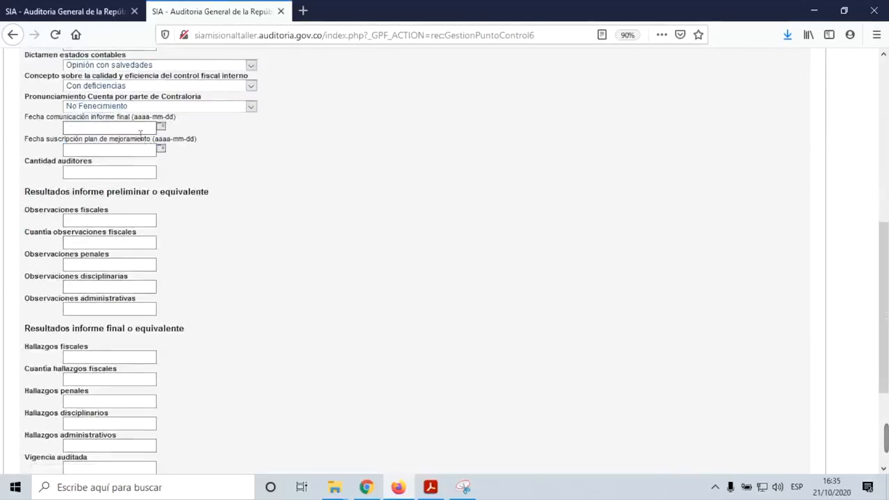
Step: Set final report date 2020-08-25, improvement plan date 2020-08-31, and 4 auditors
left_click(162, 128)
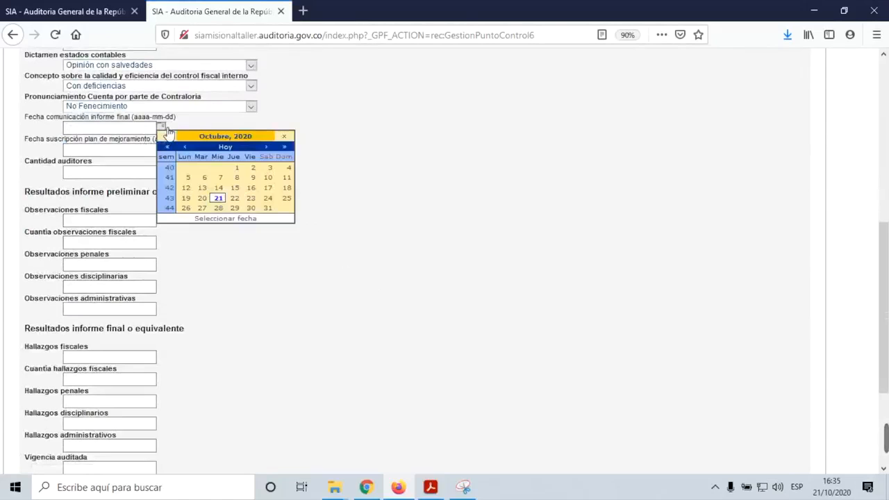
left_click(185, 146)
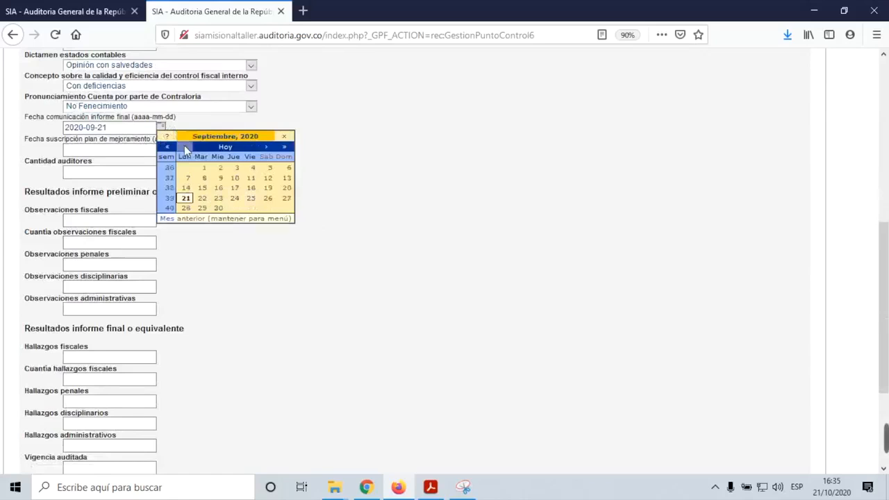
left_click(184, 147)
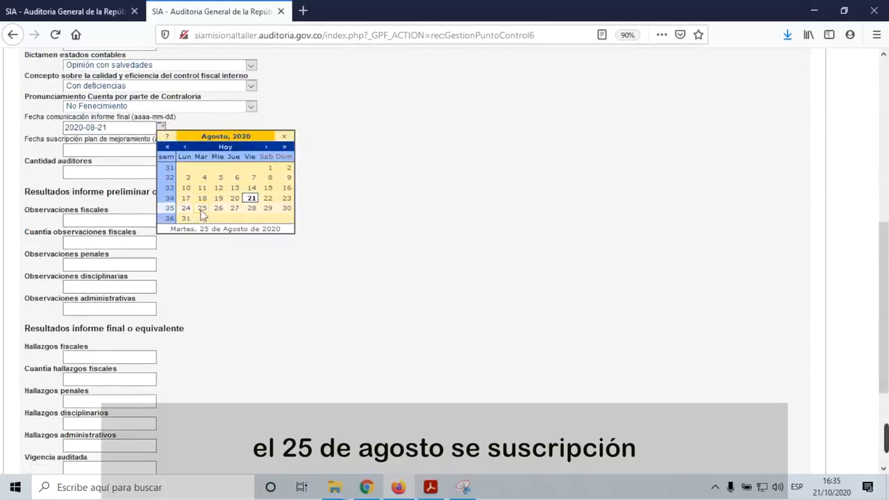
left_click(202, 208)
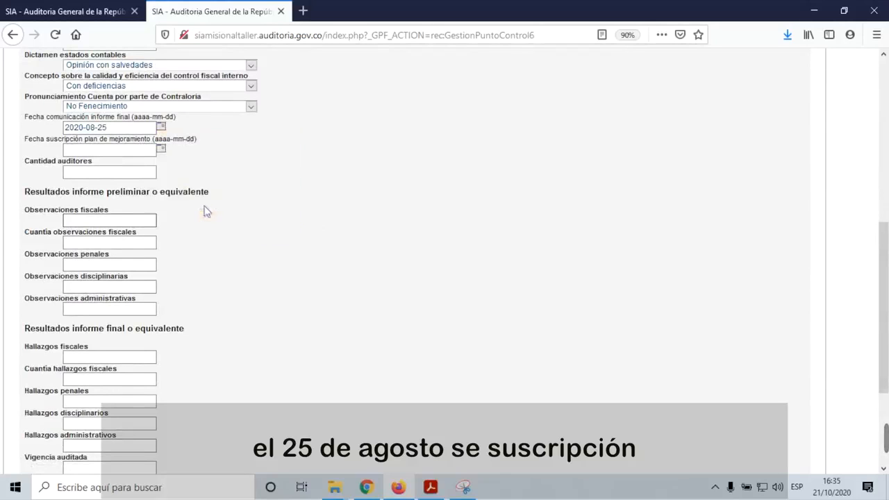
left_click(163, 149)
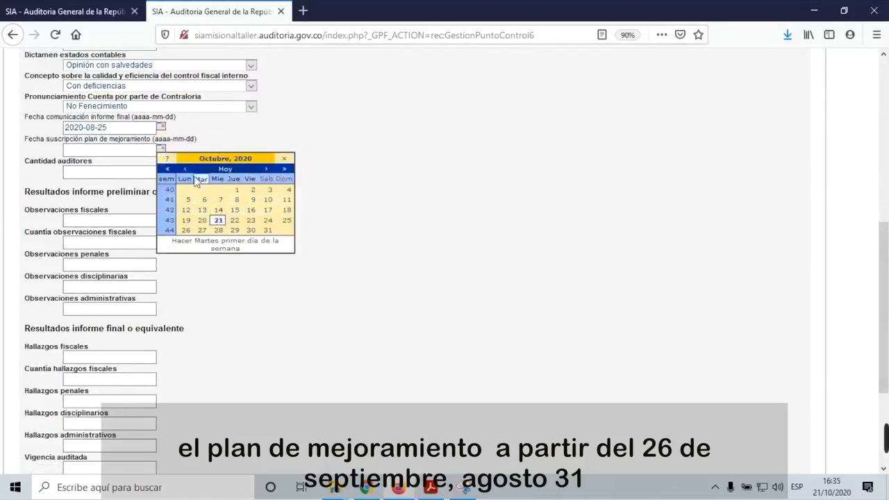
left_click(184, 168)
left_click(184, 169)
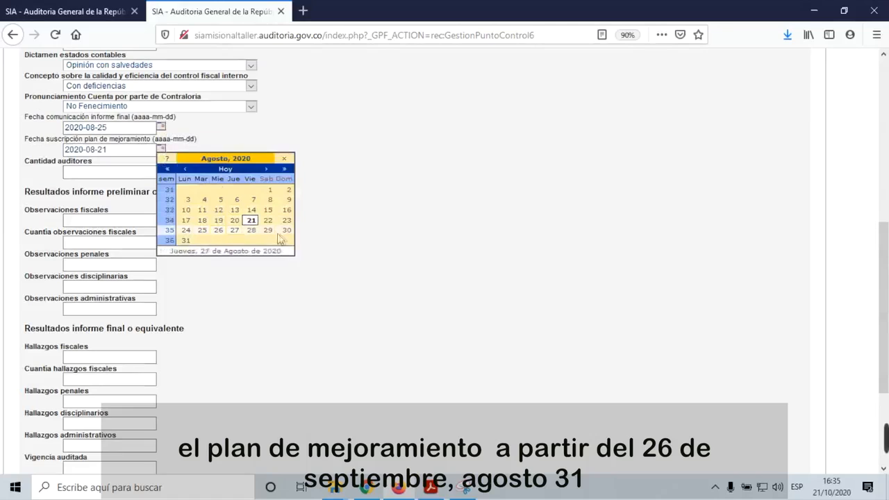
left_click(186, 240)
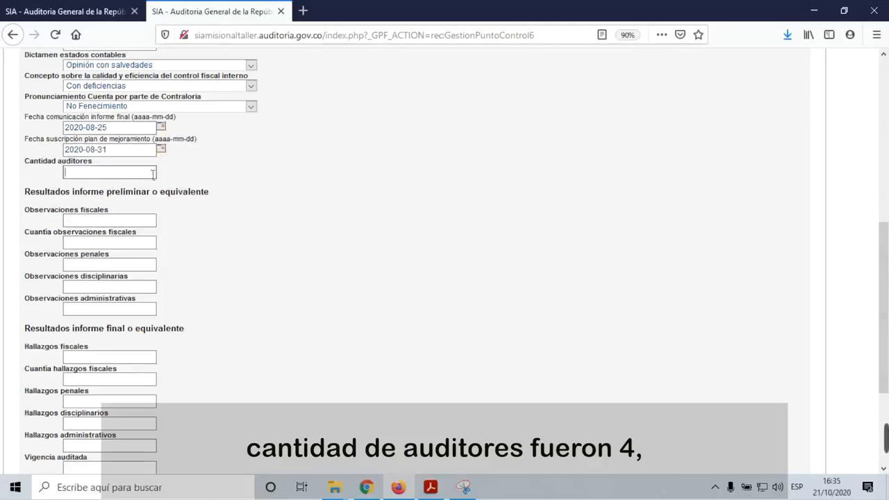
type("4")
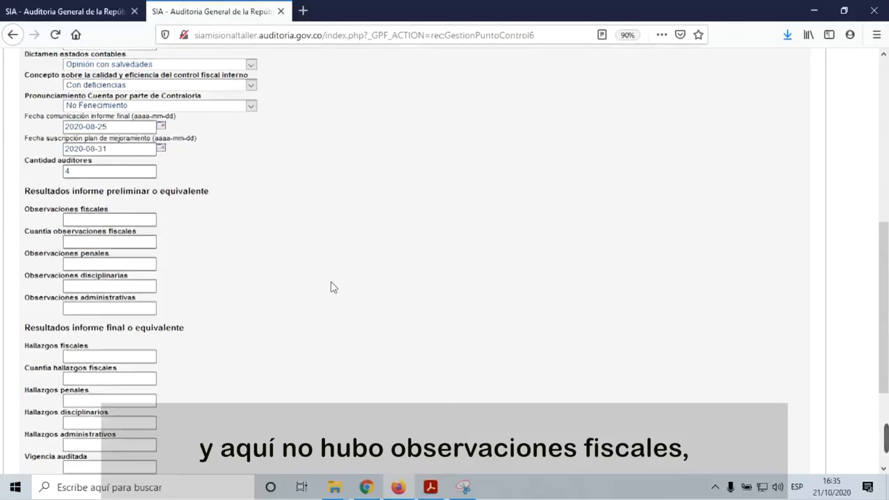
Step: Fill the preliminary observations: 0 fiscal count, 0 amount, 0 penal, 2 disciplinary, 10 administrative
scroll(331, 281, "down", 3)
left_click(119, 97)
type("0")
left_click(104, 117)
type("0")
left_click(97, 130)
type("0")
left_click(93, 162)
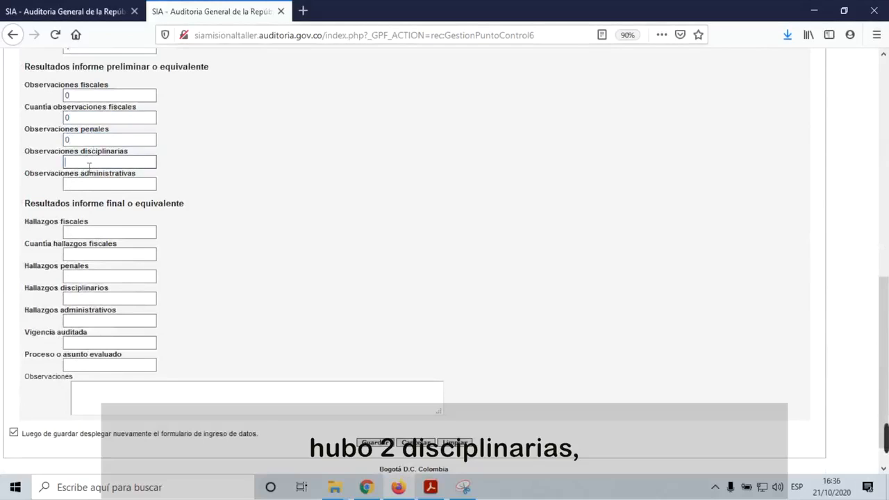
type("2")
left_click(75, 183)
double_click(77, 188)
left_click(360, 248)
Step: Fill the final-report findings with no fiscal or penal findings and 2 disciplinary
scroll(290, 252, "down", 1)
left_click(97, 198)
left_click(96, 214)
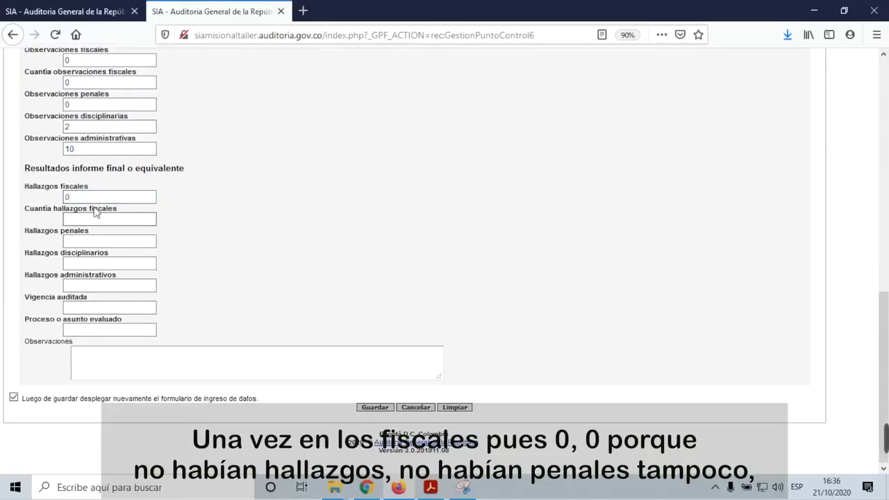
left_click(100, 237)
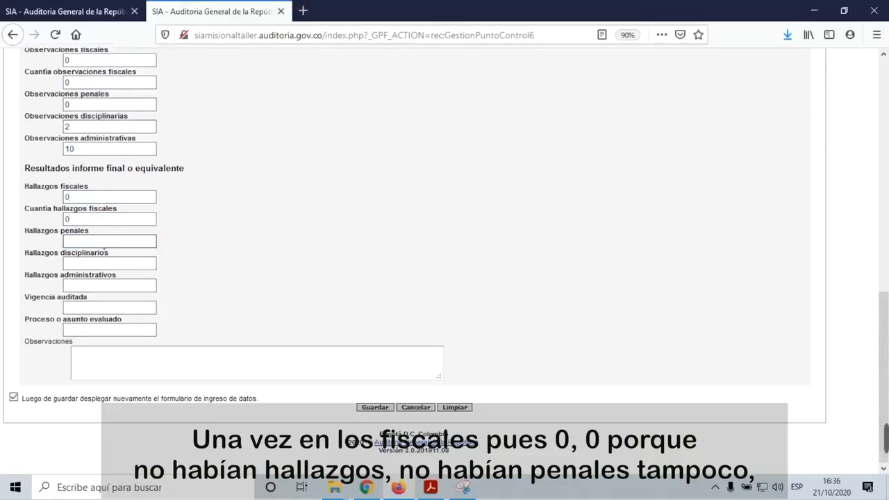
left_click(102, 267)
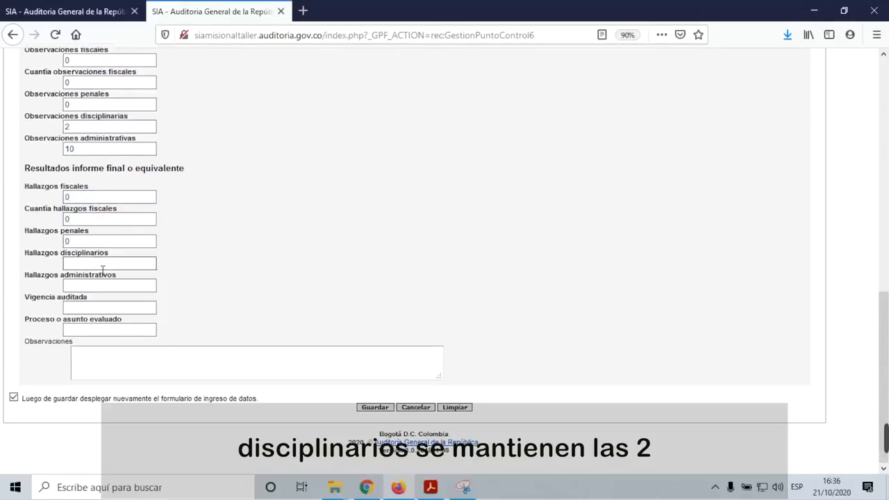
type("2")
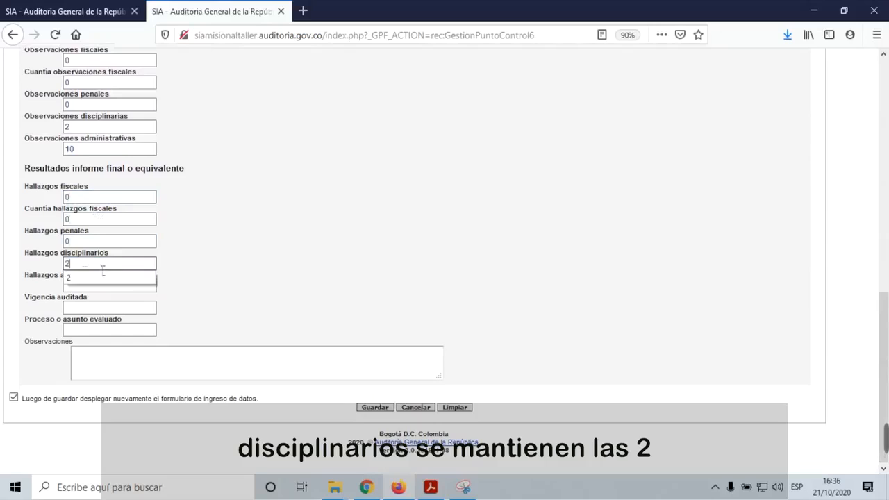
left_click(89, 281)
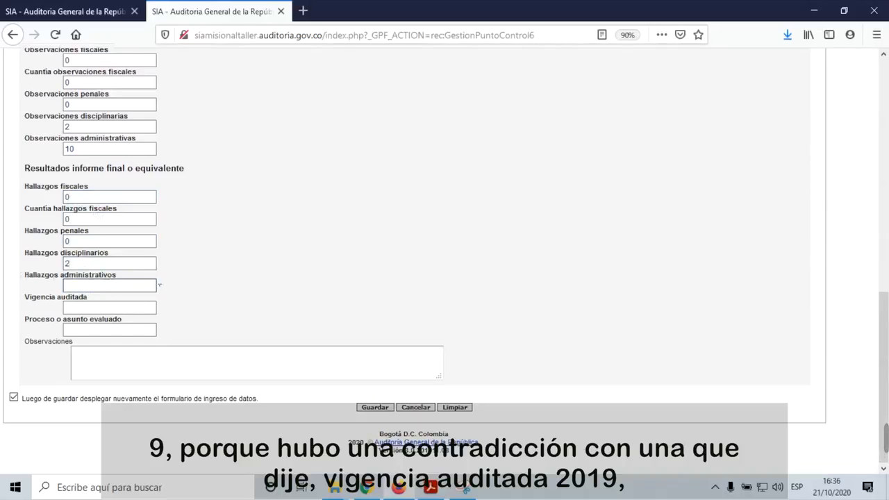
Step: Enter audited year 2019 and process evaluated 'proceso auditor. proceso contrable y presupuestal y talento humano'
left_click(143, 306)
type("2")
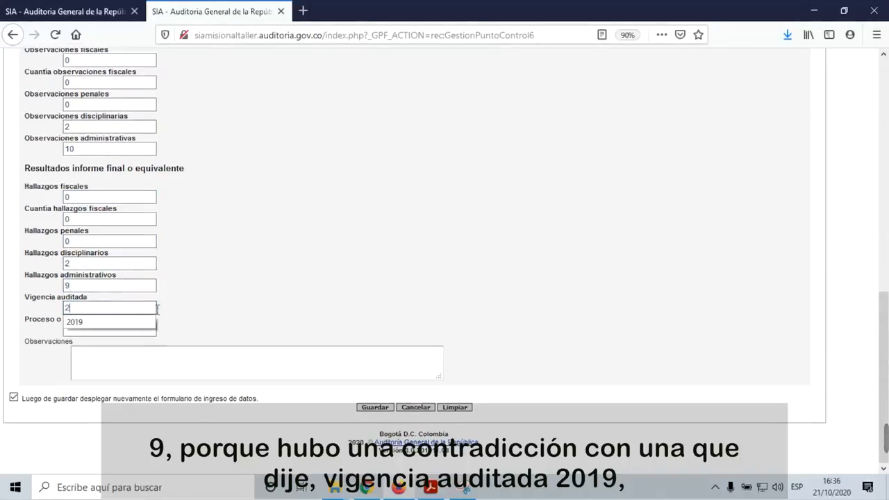
type("019")
left_click(131, 324)
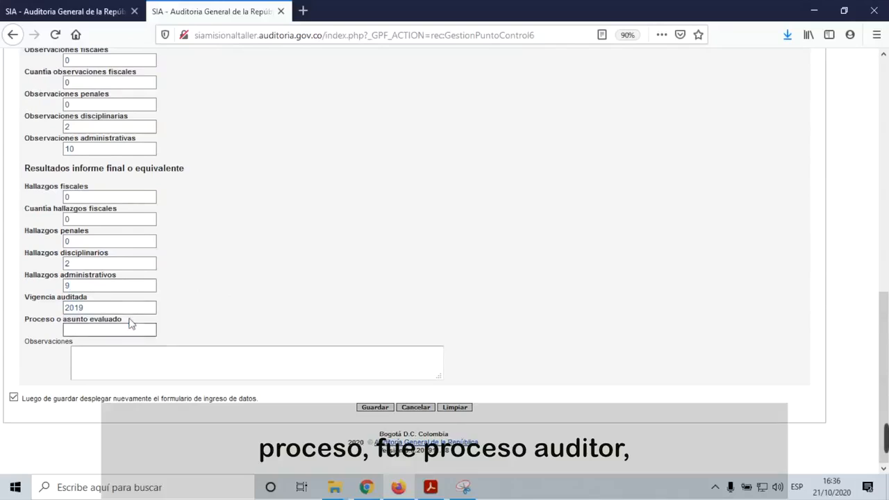
left_click(123, 331)
type("proceso au")
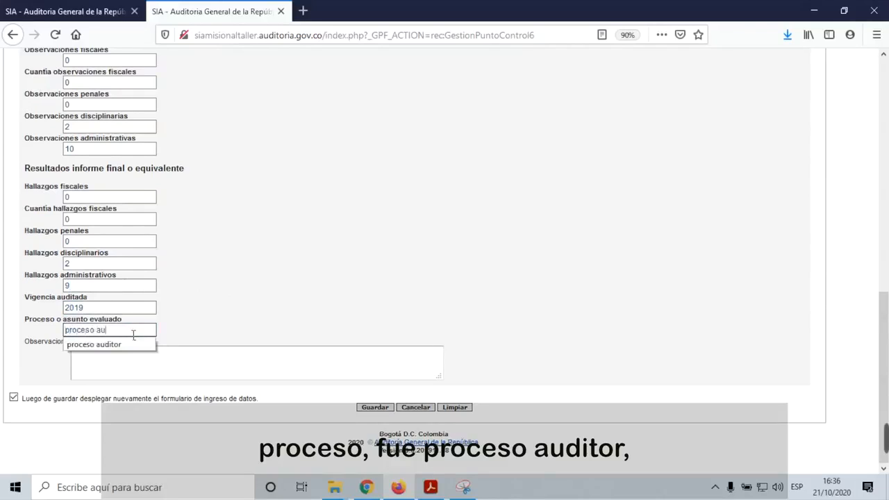
type("dito")
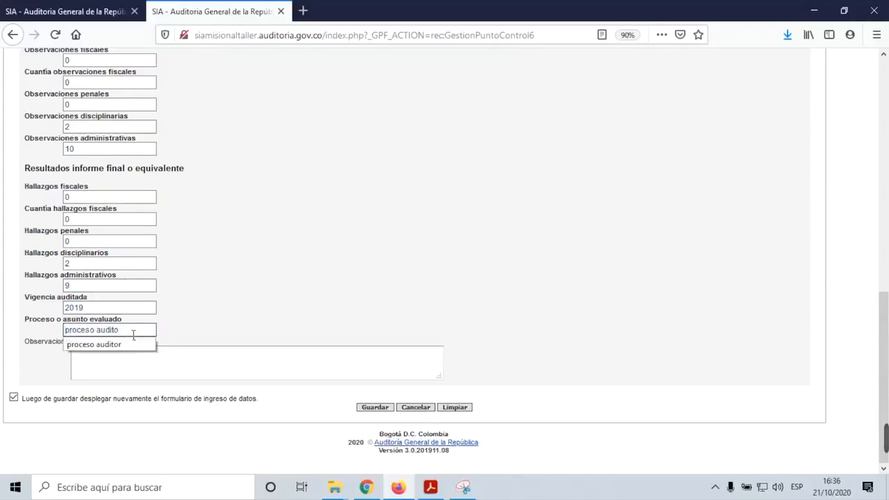
type("r. proceso")
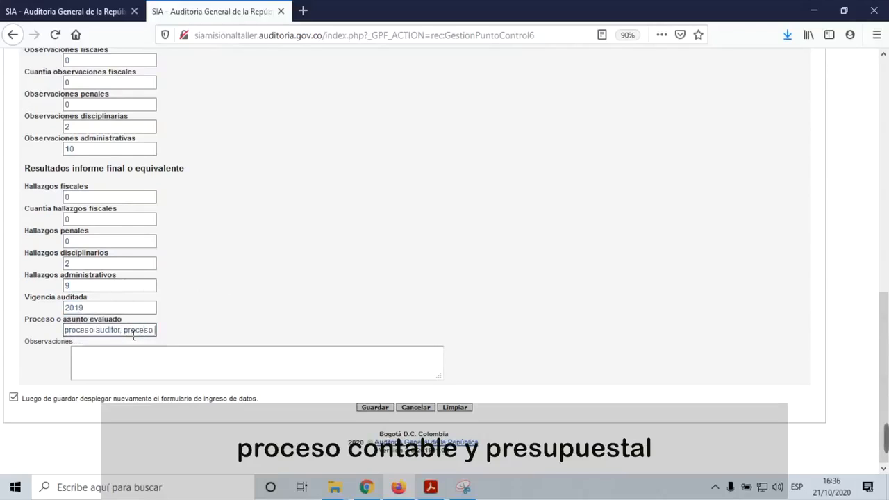
type(" contrable y presupuestal y")
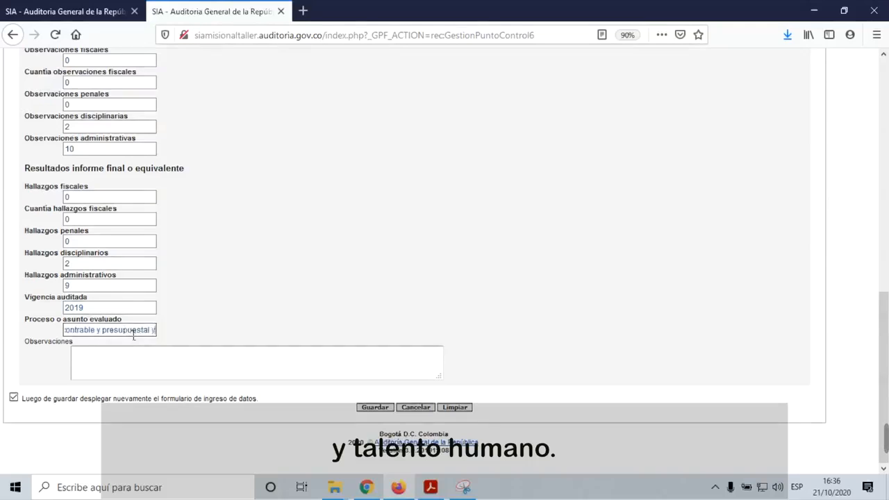
type(" talento humano")
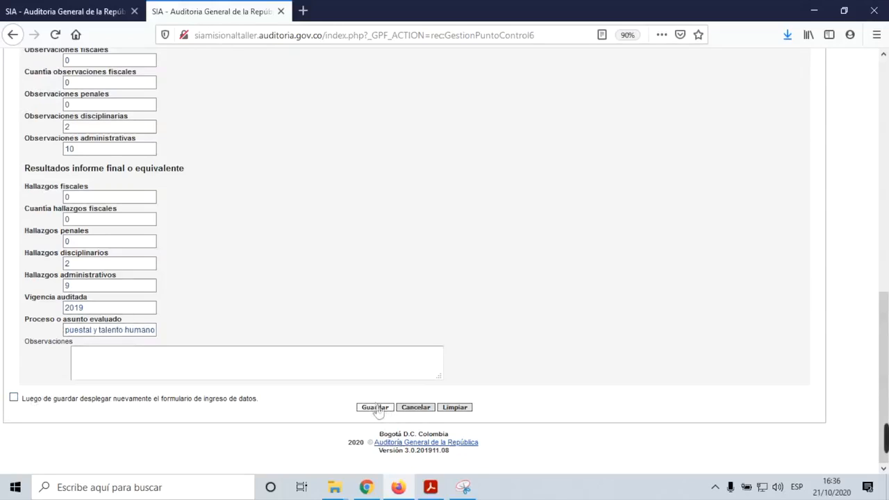
scroll(452, 228, "up", 6)
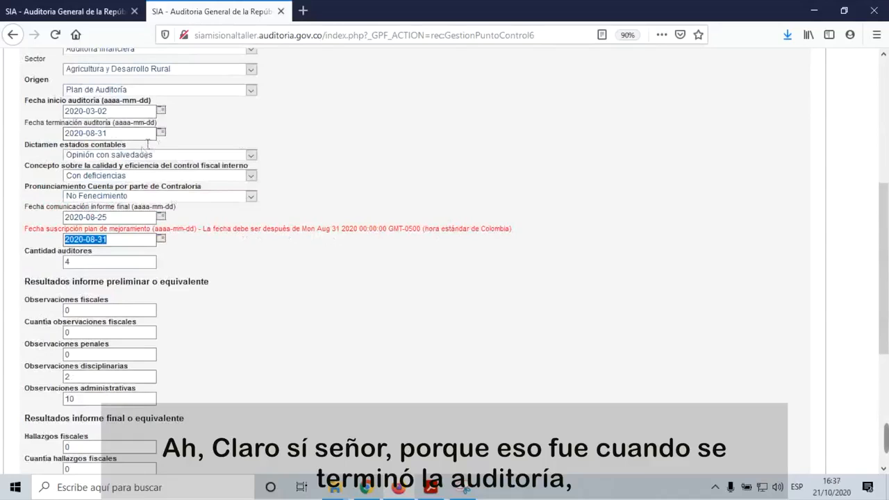
Step: Set the final report communication date to 2020-08-31
left_click(167, 218)
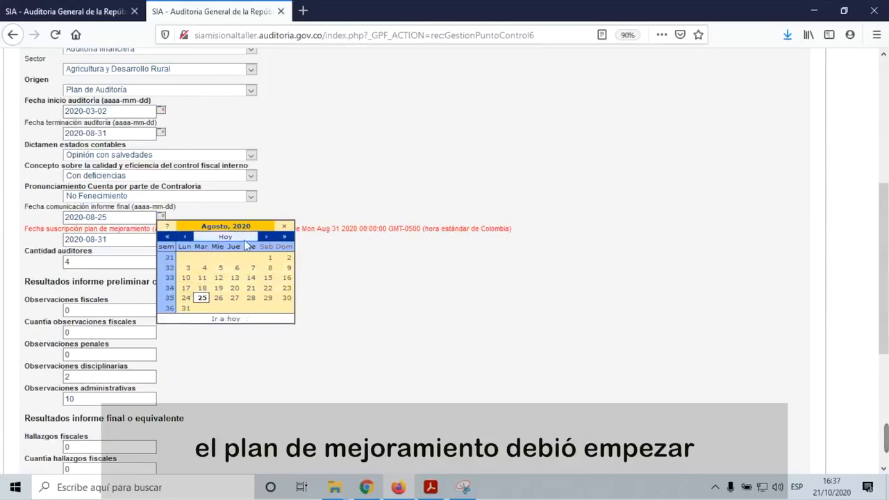
left_click(266, 236)
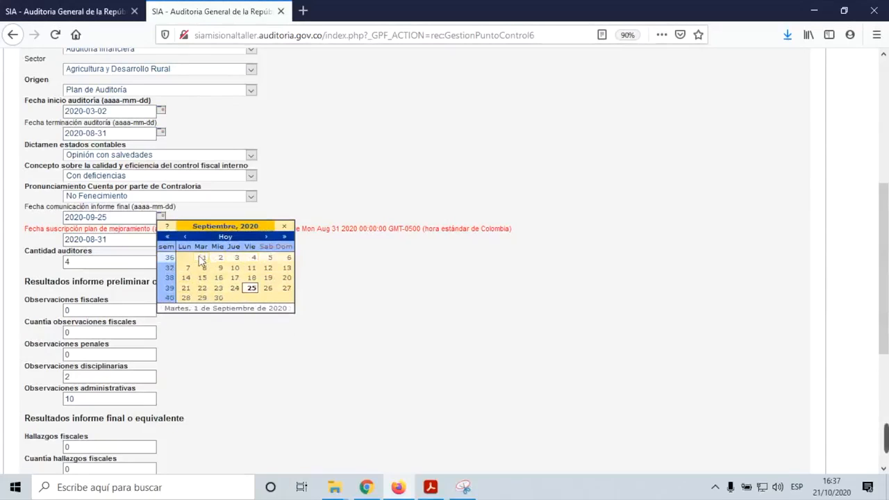
left_click(205, 259)
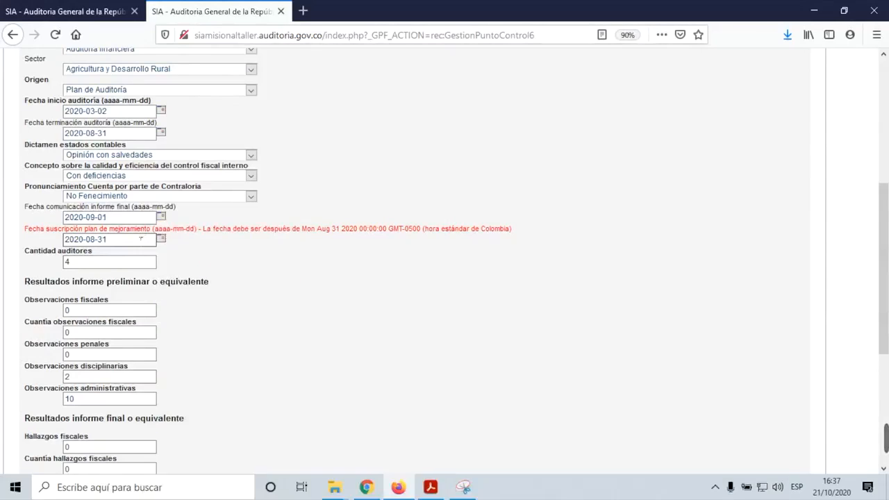
left_click(161, 217)
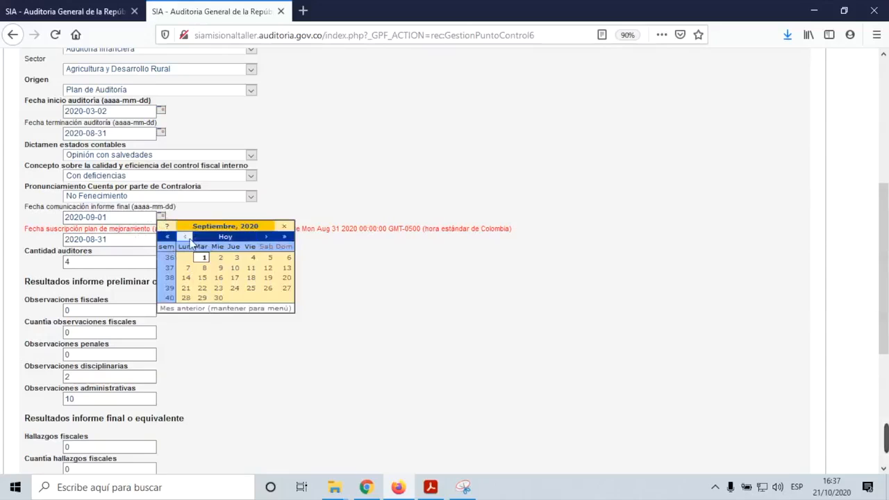
left_click(184, 236)
left_click(185, 308)
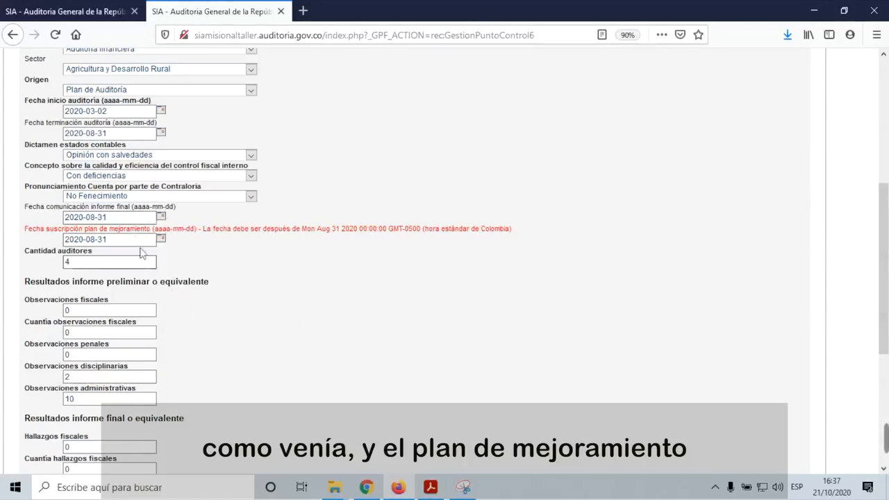
Step: Set the improvement plan signing date to 2020-09-08 and save the record
left_click(162, 239)
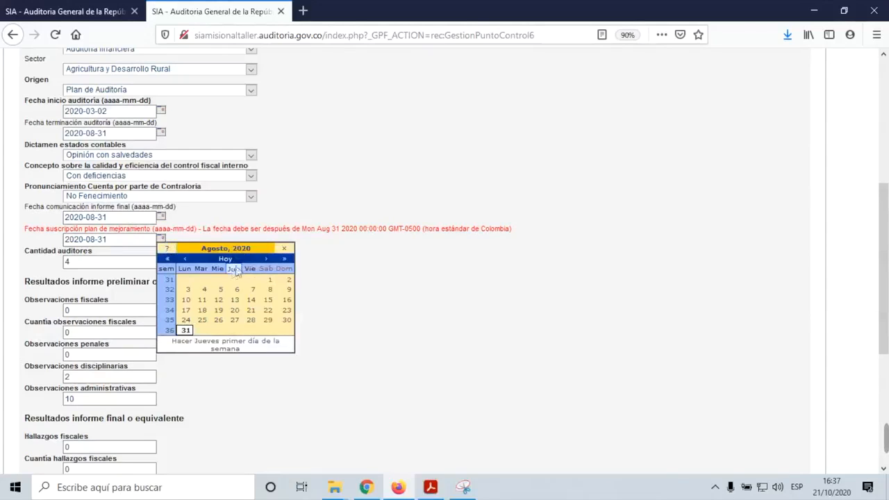
left_click(265, 260)
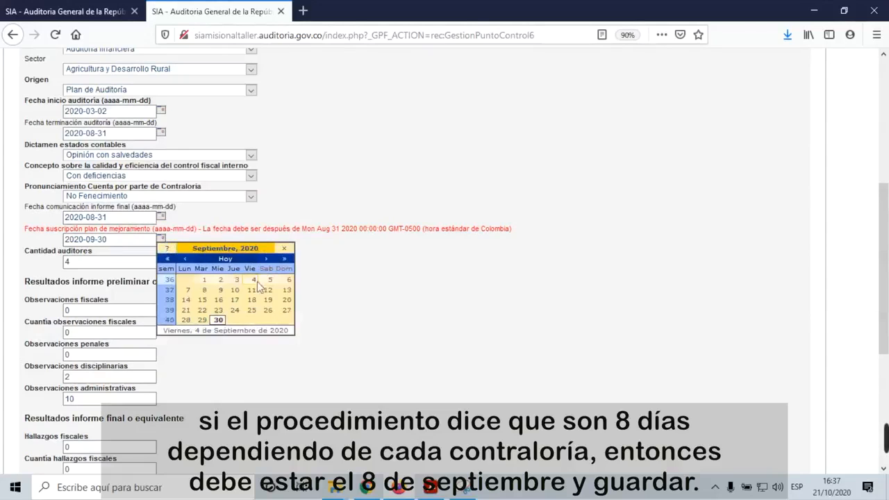
left_click(204, 290)
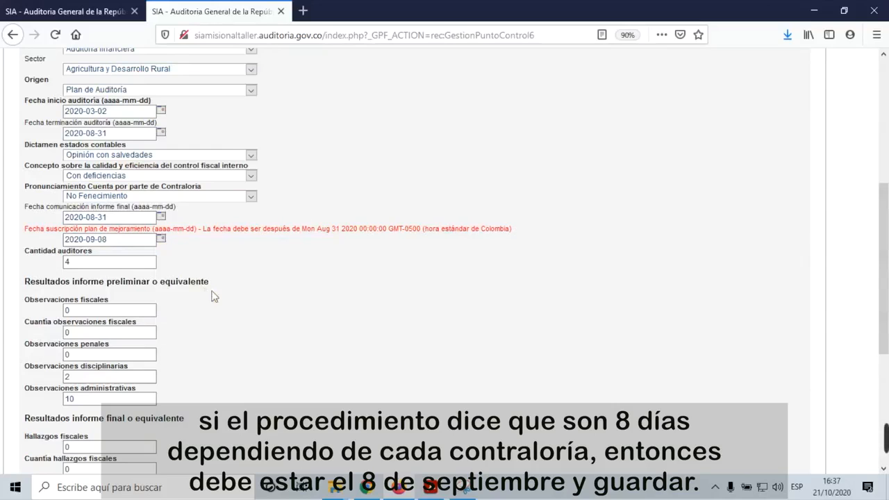
scroll(277, 313, "down", 3)
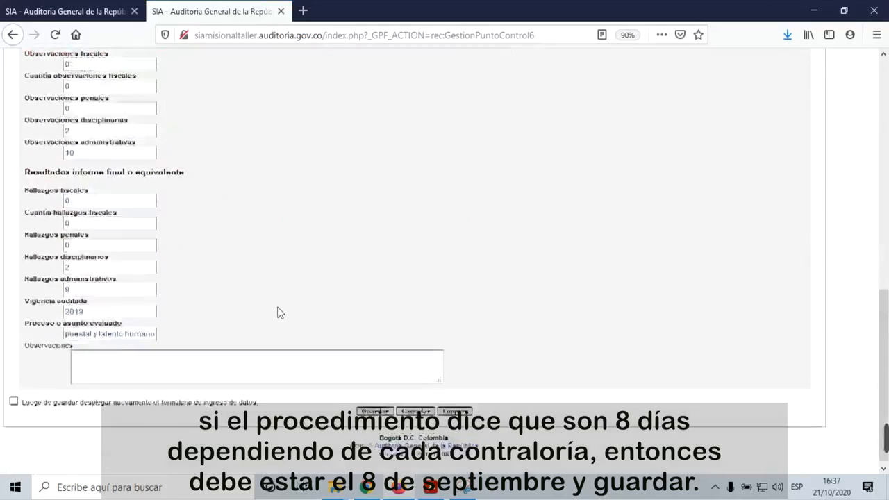
left_click(375, 409)
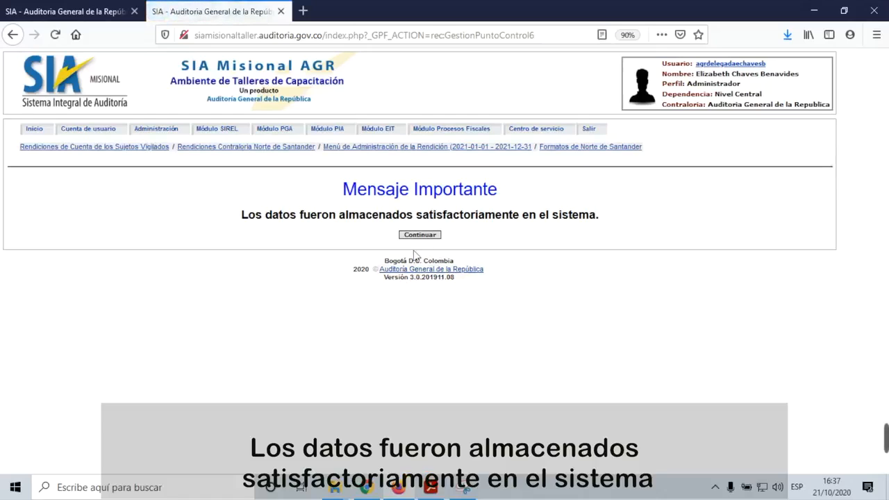
Step: Scroll the control-point audits list to the Recursos auditados column and open SECRETARIA DE TRANSITO's 0 link
left_click(420, 236)
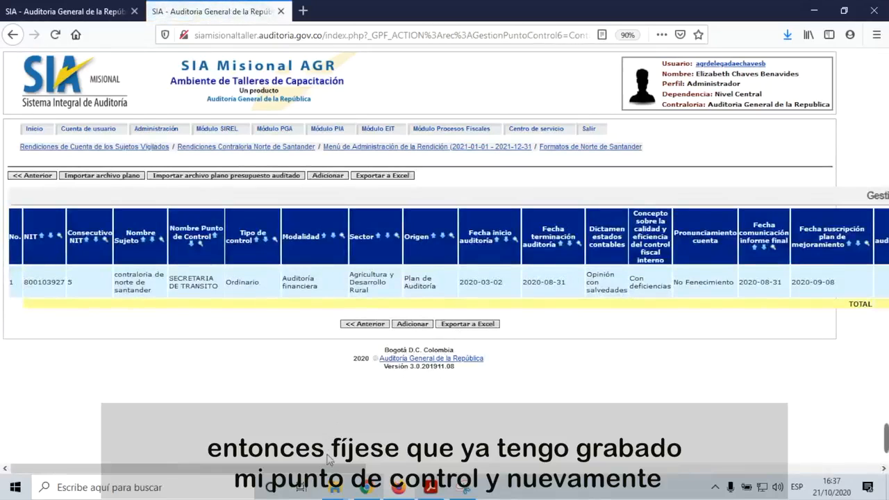
left_click_drag(316, 468, 394, 469)
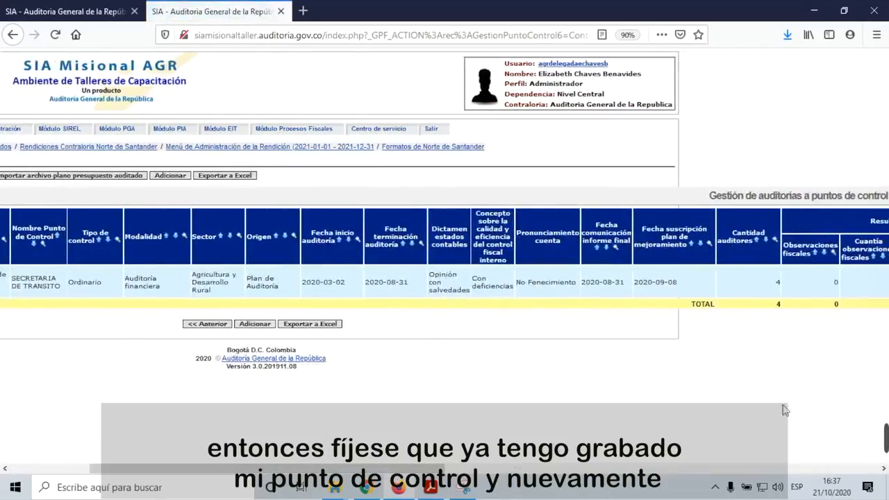
left_click(883, 469)
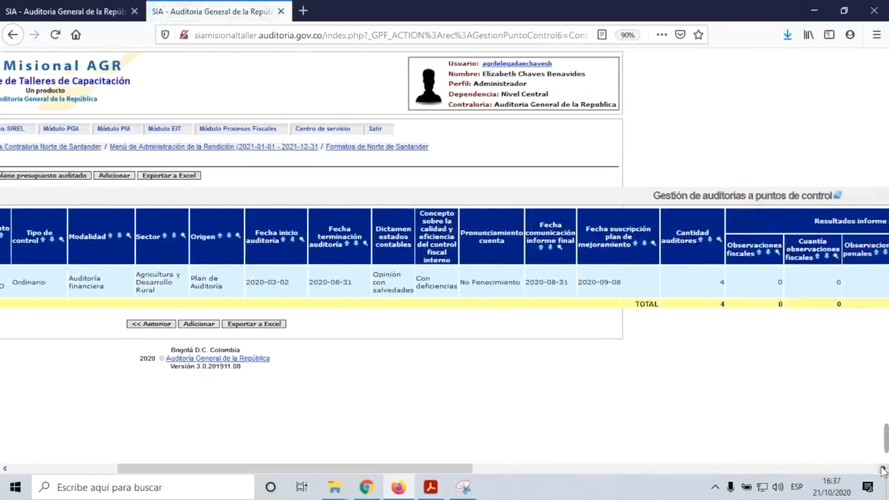
left_click_drag(475, 472, 558, 471)
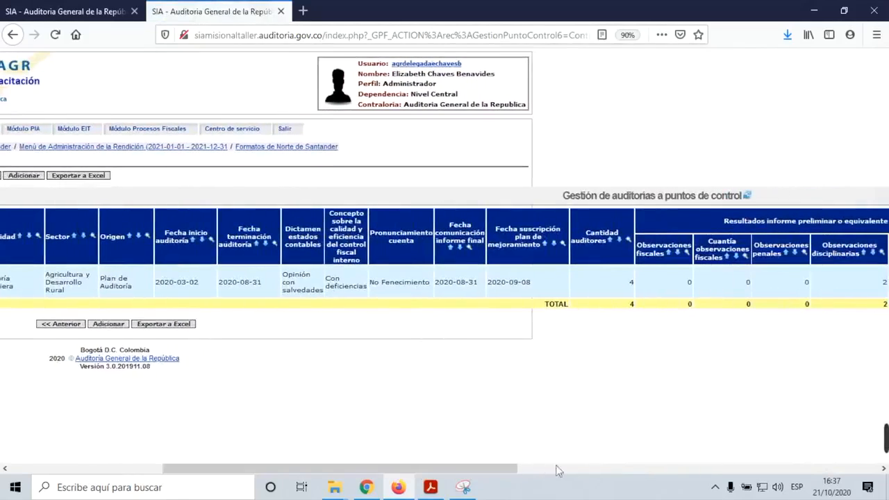
left_click(884, 469)
left_click_drag(883, 470, 884, 469)
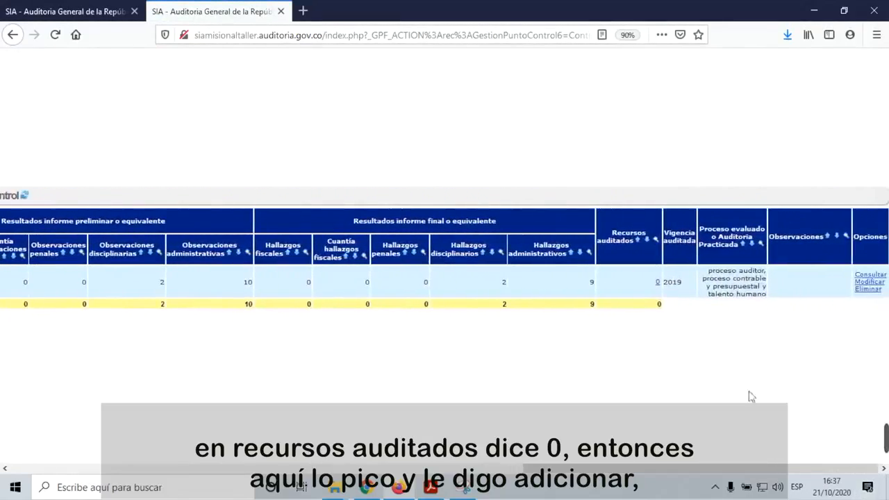
left_click(658, 283)
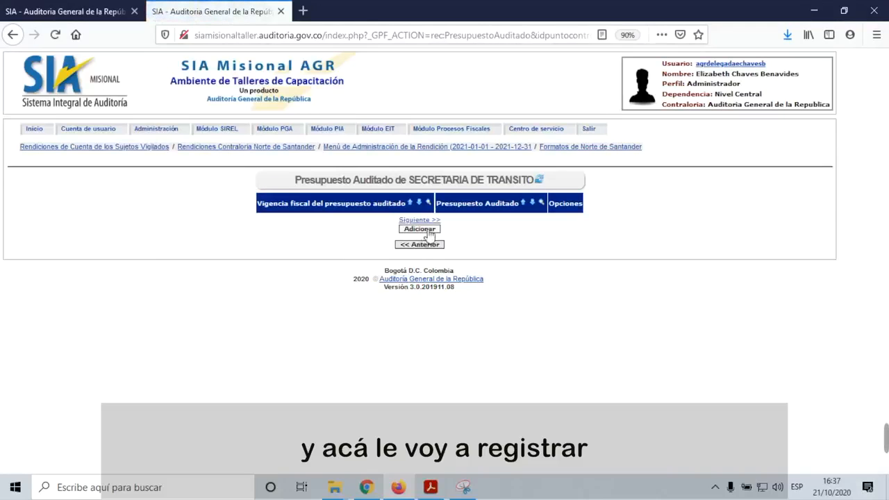
Step: Add and save an audited budget of 45000000 for fiscal year 2019, without reopening the form
left_click(430, 234)
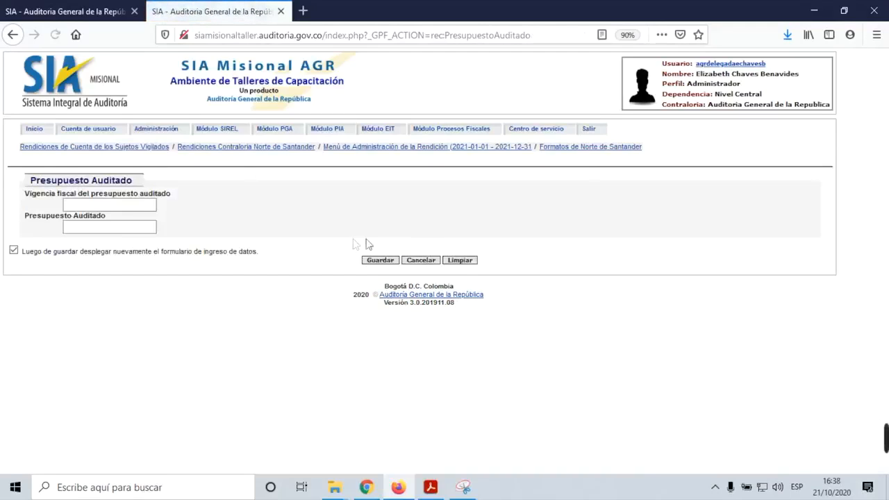
type("2019")
left_click(132, 224)
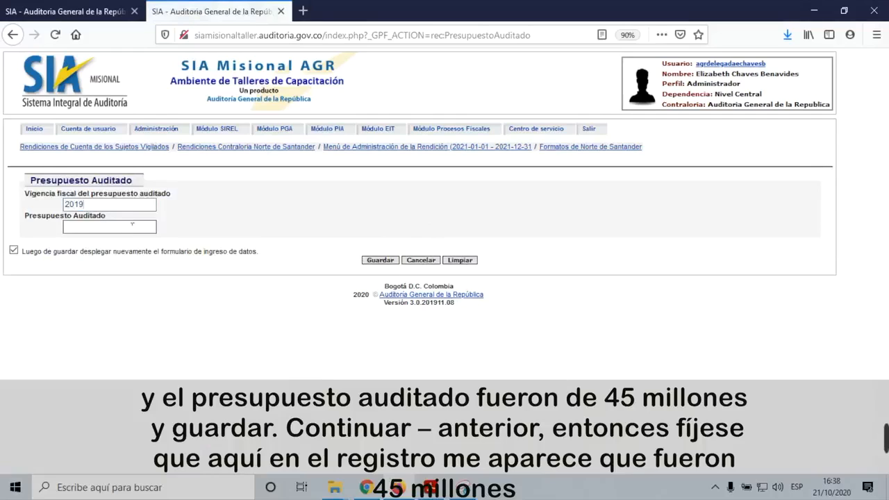
left_click(143, 227)
type("45000000")
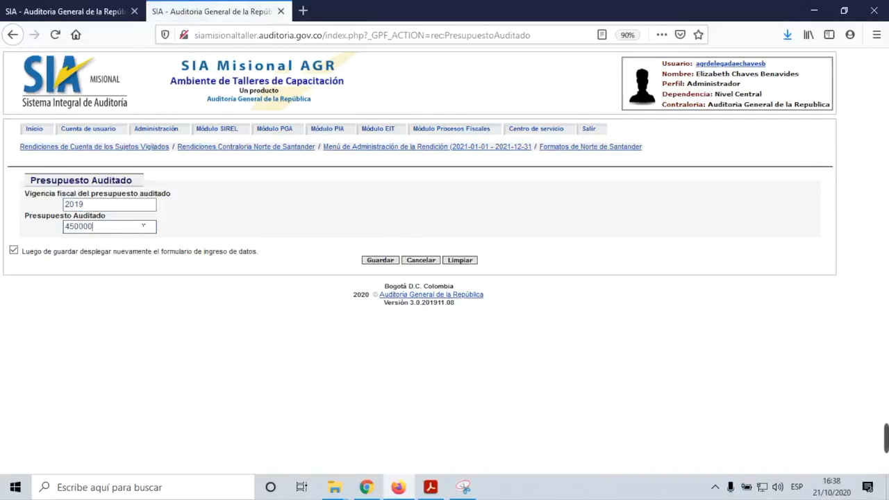
left_click(13, 252)
left_click(387, 263)
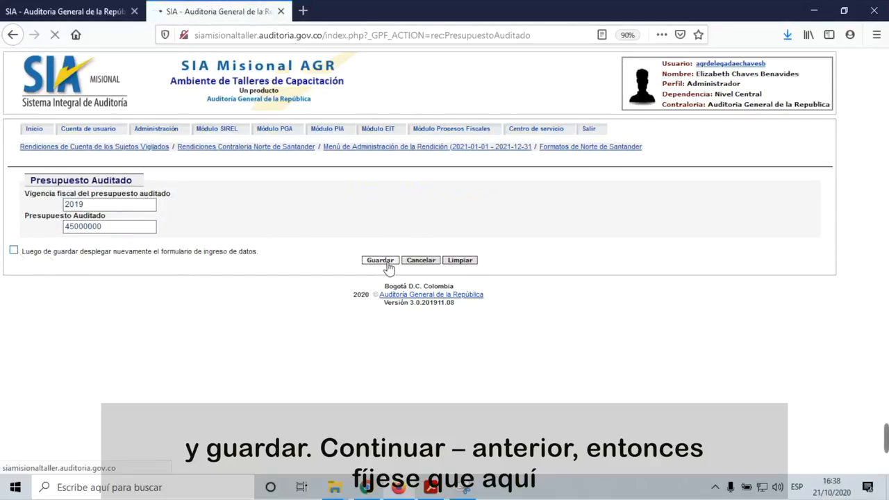
Step: Return through the audited budgets list to the control-point audits list
left_click(422, 237)
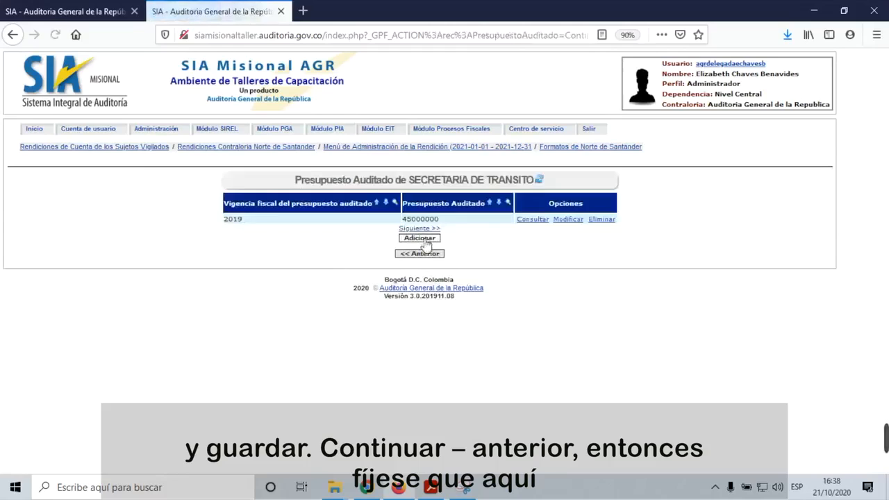
left_click(420, 255)
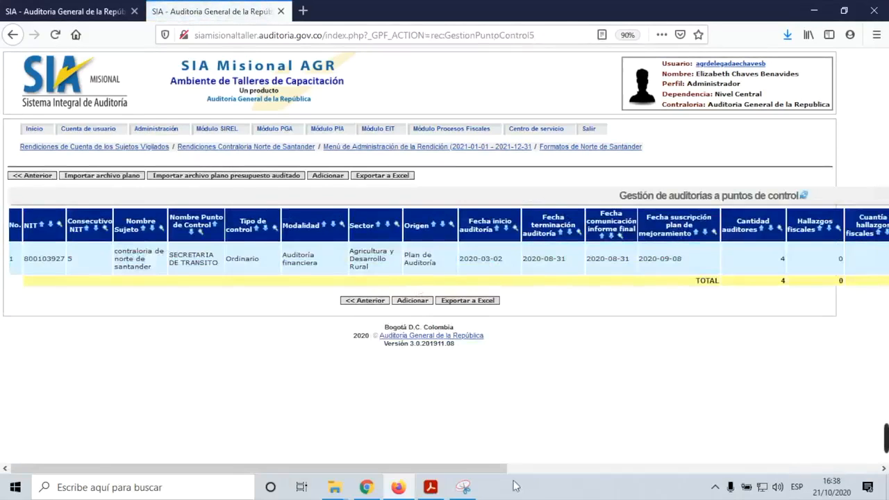
mouse_move(221, 469)
left_mouse_down()
mouse_move(607, 478)
mouse_move(672, 493)
mouse_move(337, 469)
mouse_move(229, 469)
left_mouse_up()
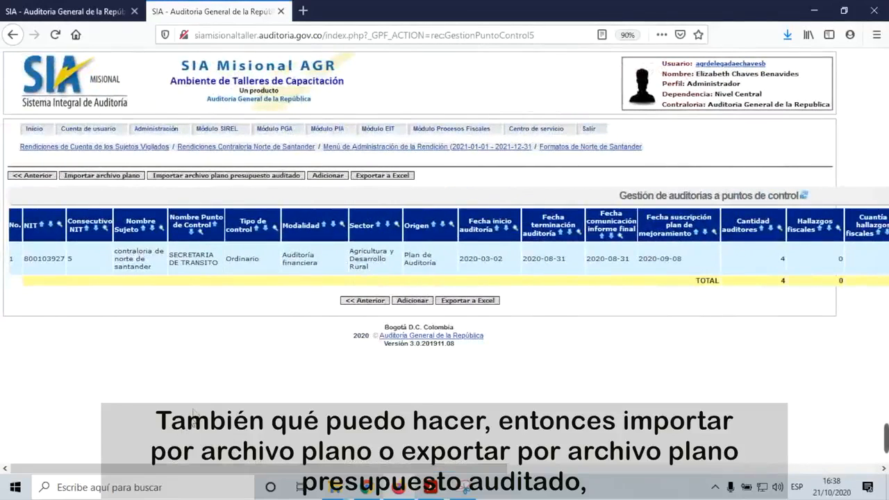
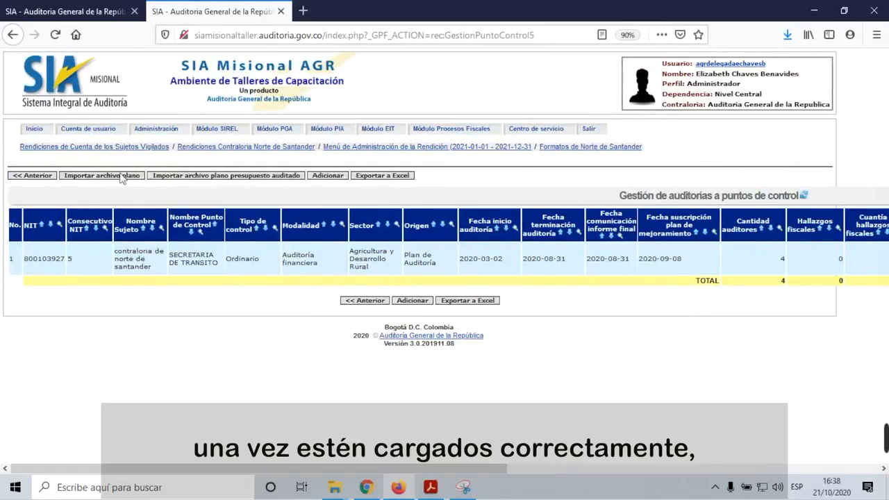
Step: From the audited-budget import window, download the management-identifiers list and open resultado-6.xls in Excel
left_click(259, 178)
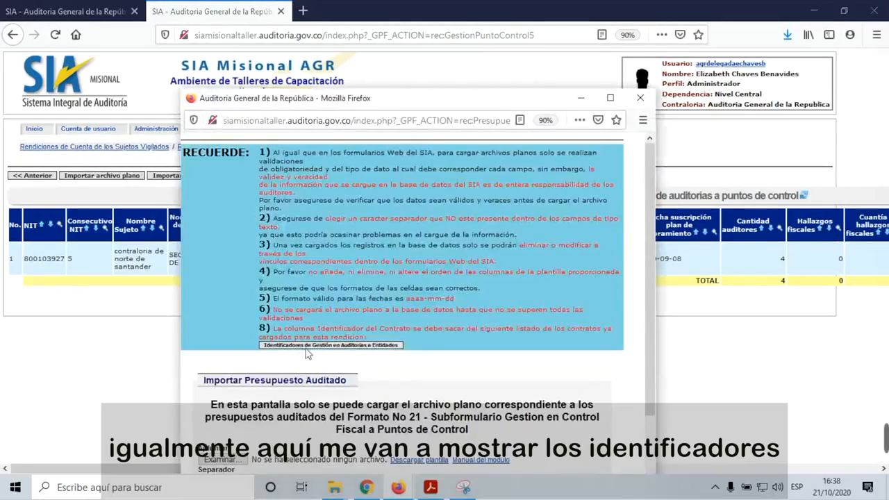
left_click(309, 346)
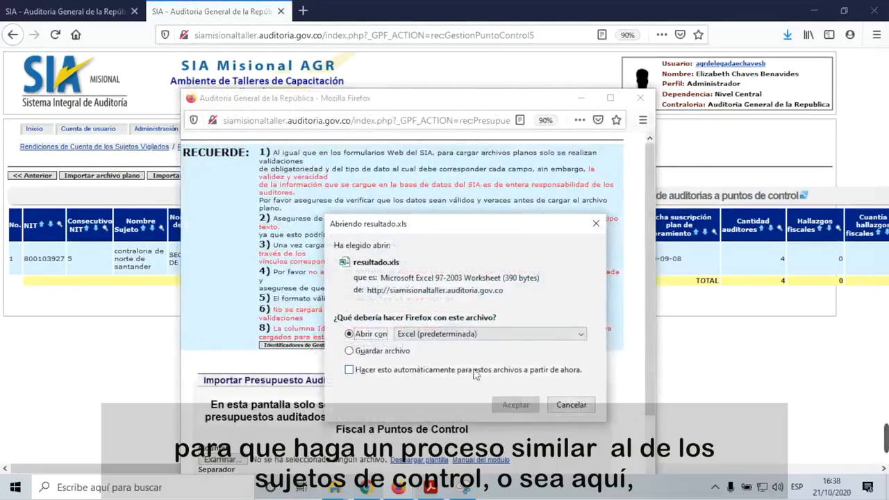
left_click(516, 408)
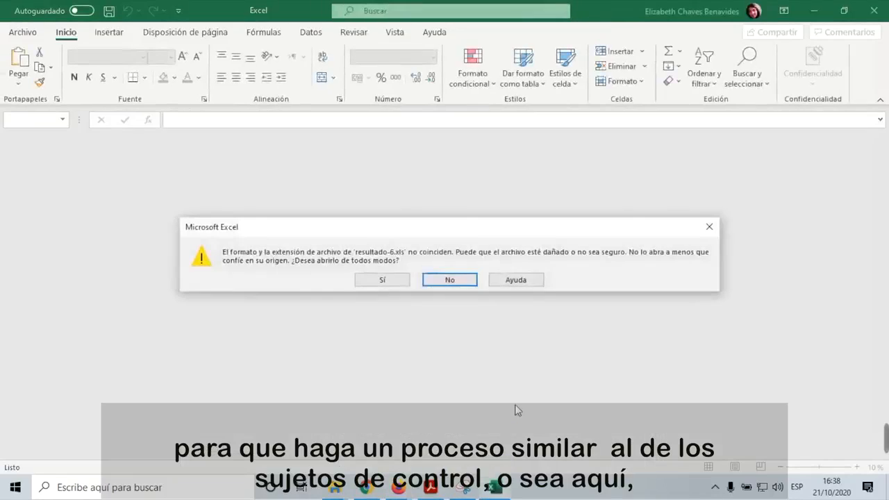
Step: Enable editing in resultado-6.xls, confirm identifier 41513 for SECRETARIA DE TRANSITO, then close Excel and the import window
left_click(387, 279)
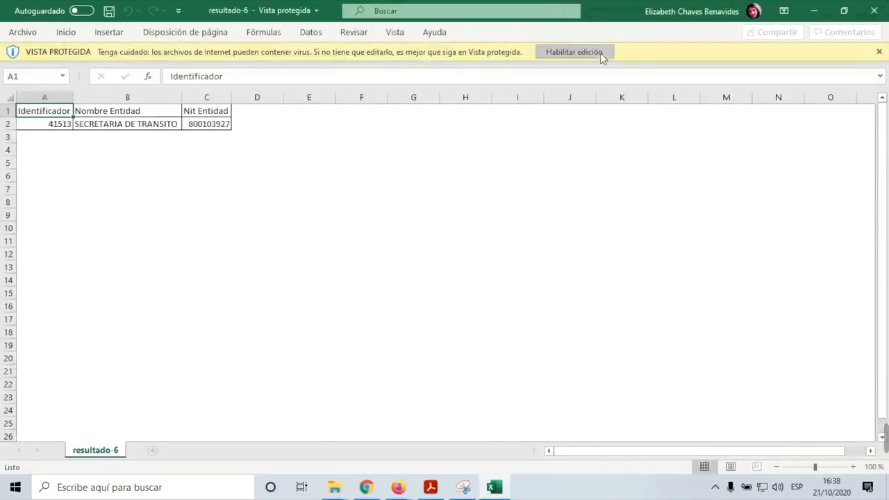
left_click(600, 53)
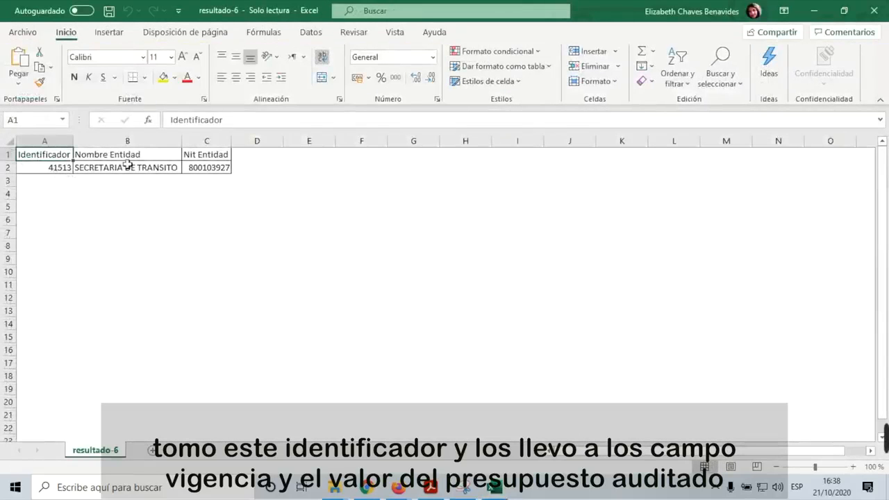
left_click(130, 157)
left_click(224, 156)
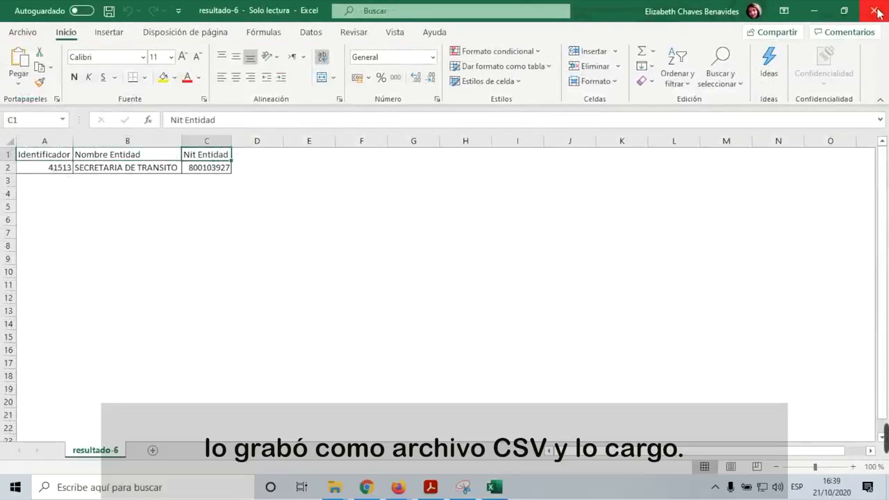
left_click(877, 12)
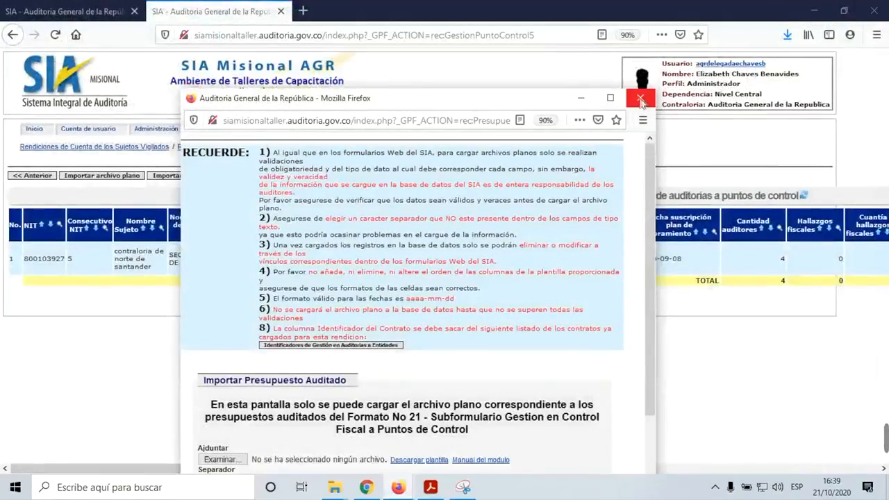
left_click(645, 104)
Step: Go back to the Formato 21 sections list and enter the accounts rendered and reviewed section
left_click(366, 359)
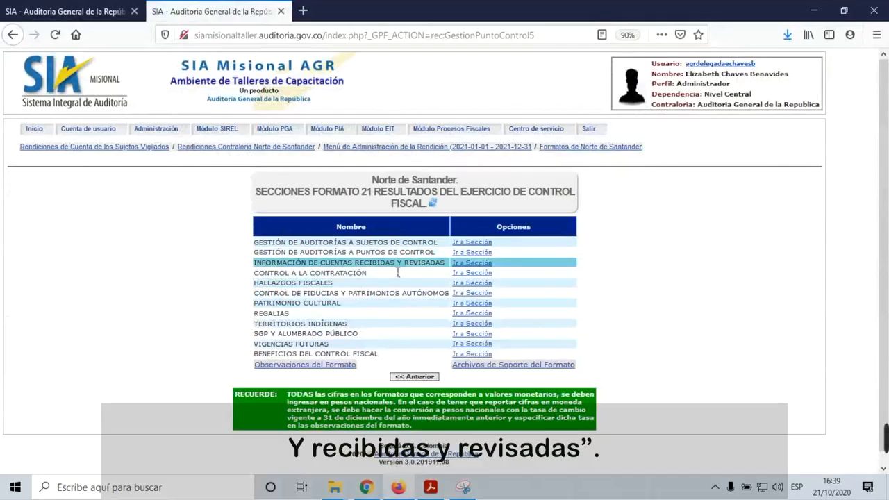
left_click(471, 263)
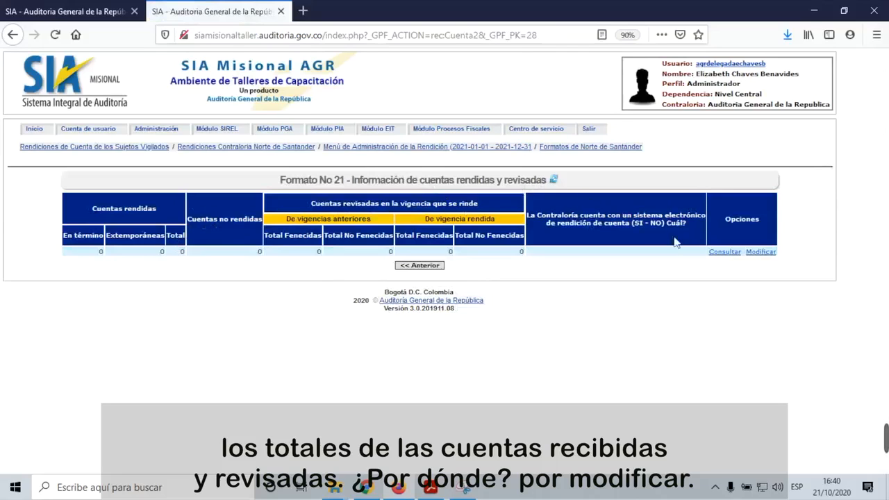
Step: Edit the account totals: 5 on time, 1 late (Extemporáneas), 1 not rendered
left_click(769, 254)
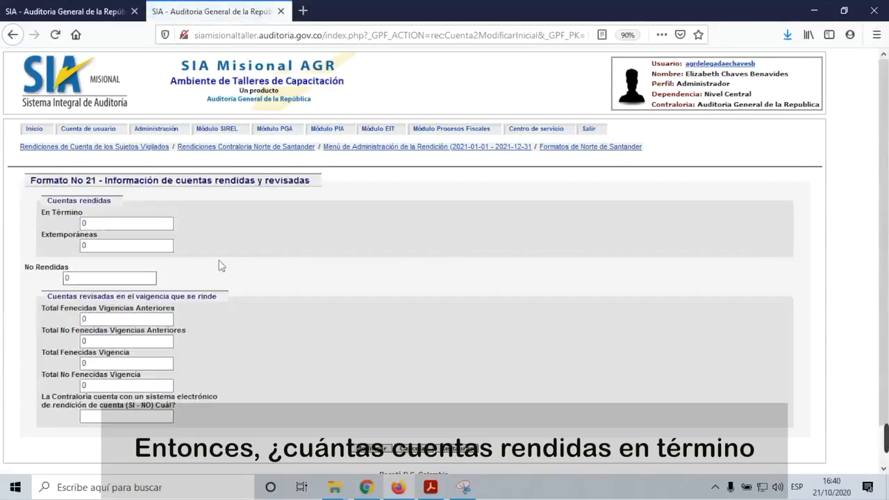
left_click(113, 226)
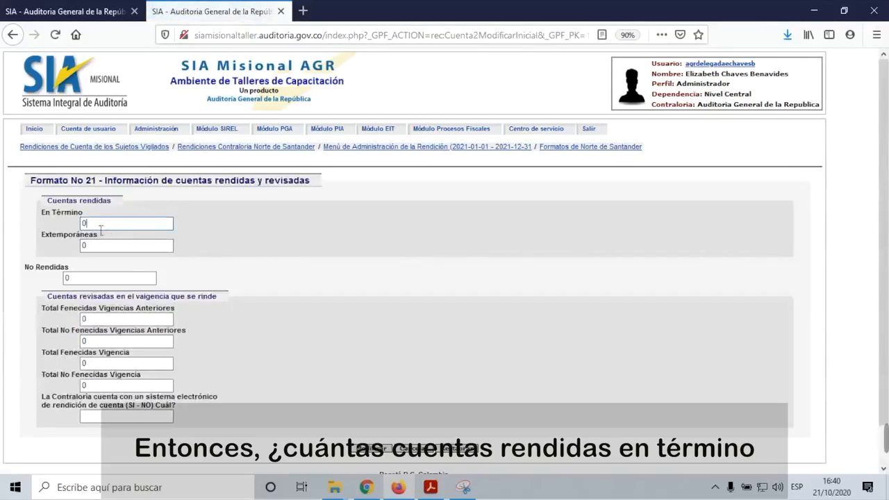
left_click_drag(99, 224, 78, 223)
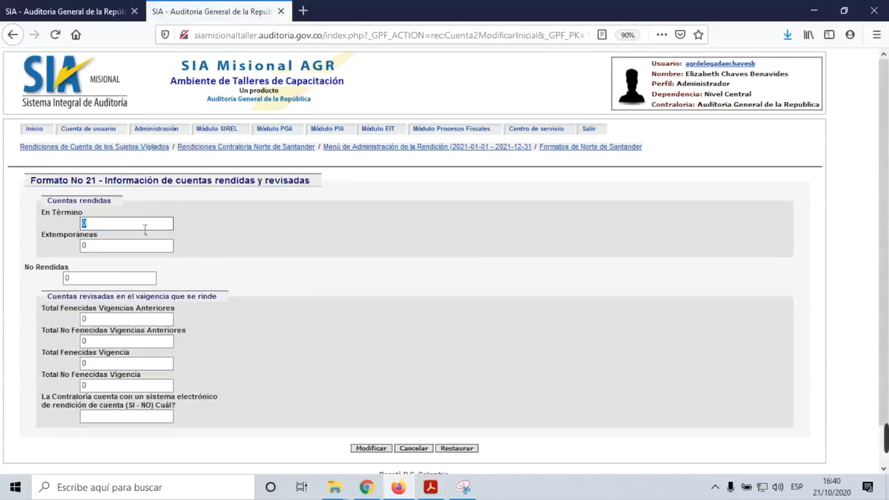
type("5")
key("Tab")
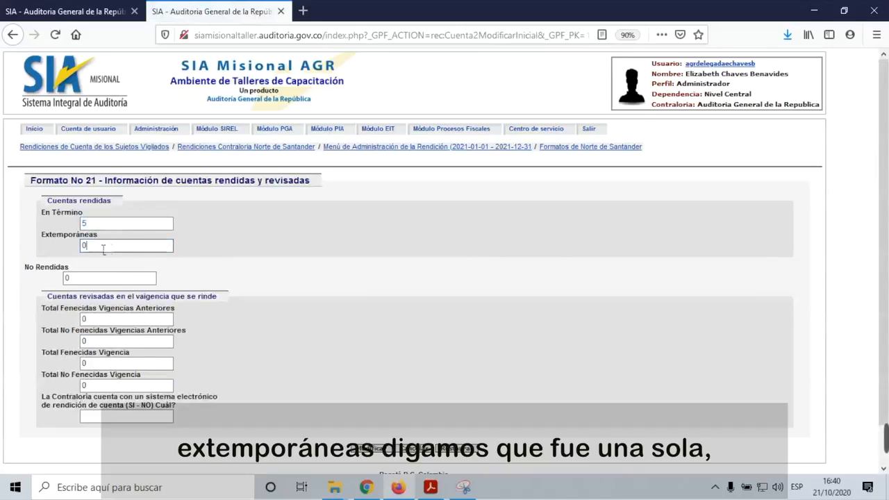
type("1")
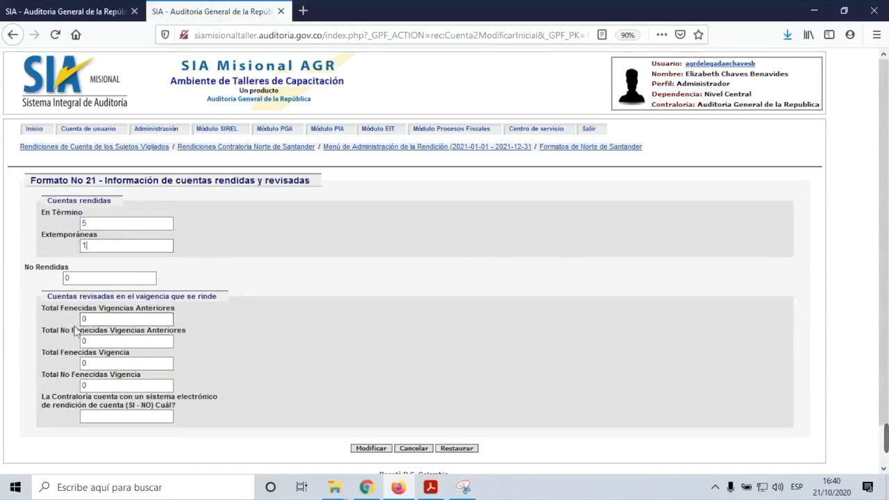
key("Tab")
type("1")
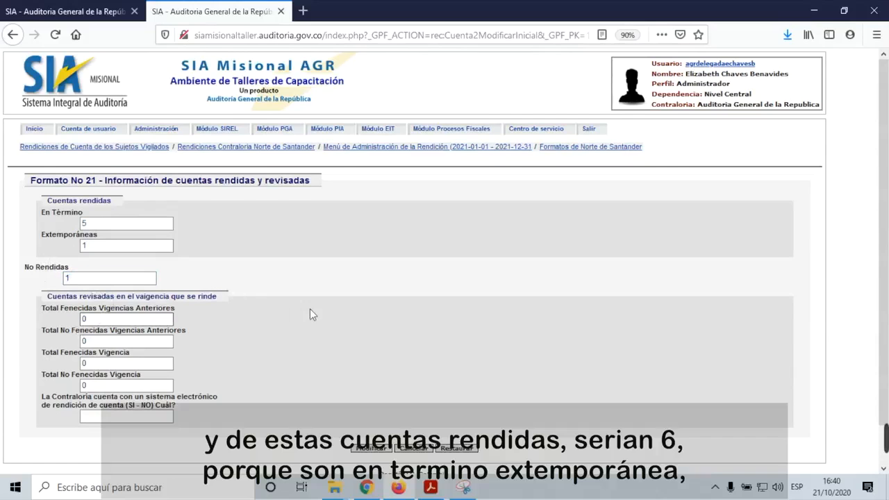
Step: Enter fenecidas/no fenecidas totals of 4 and 2 for prior years and the current year
scroll(310, 314, "down", 1)
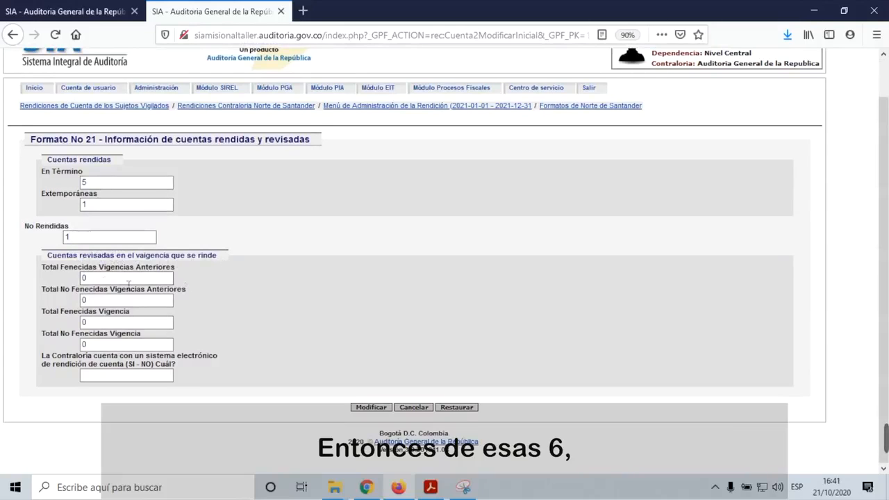
double_click(86, 279)
type("4")
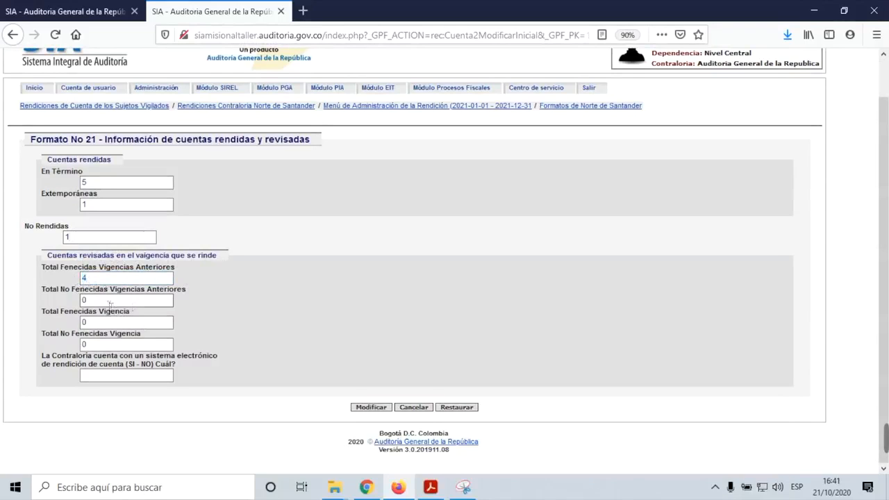
double_click(84, 300)
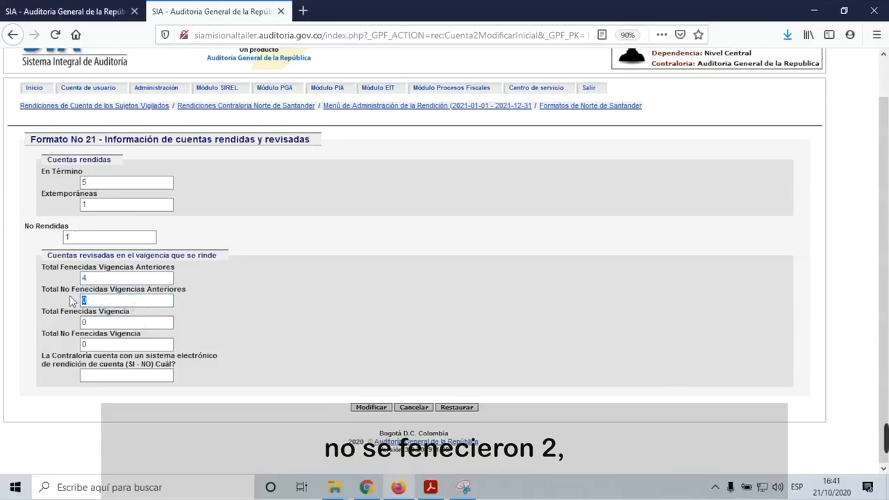
type("2")
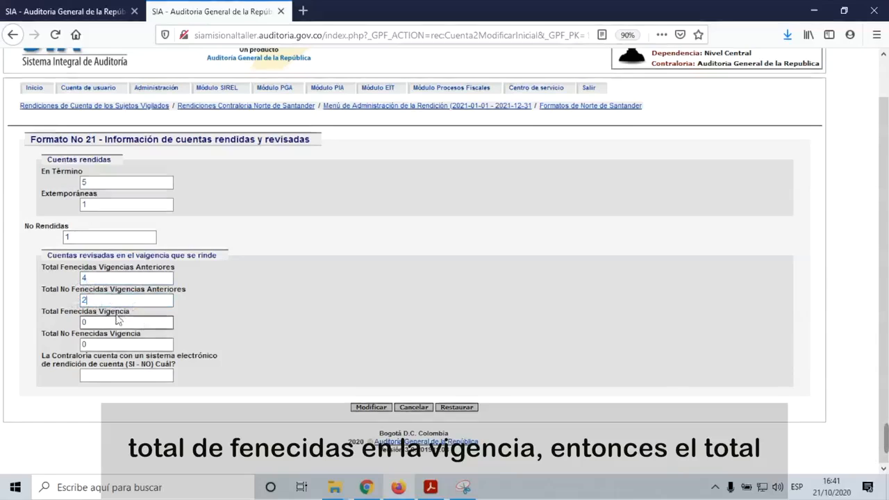
left_click(130, 324)
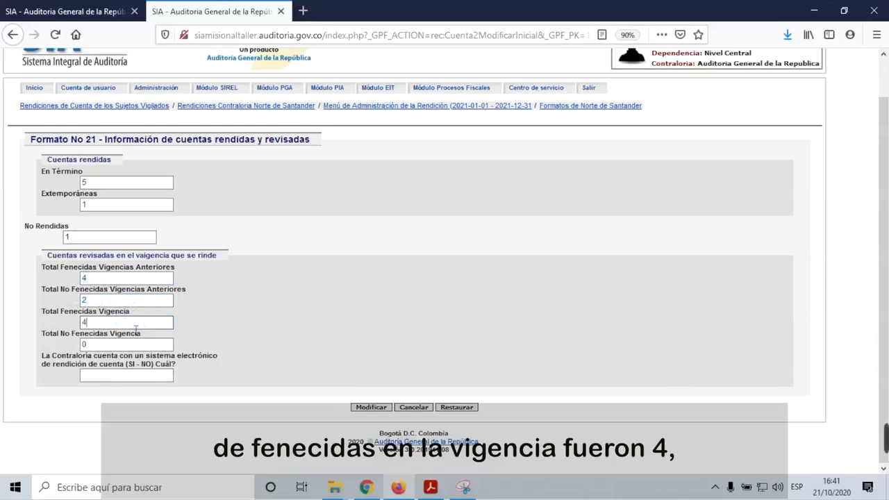
left_click(96, 346)
key("BackSpace")
type("2")
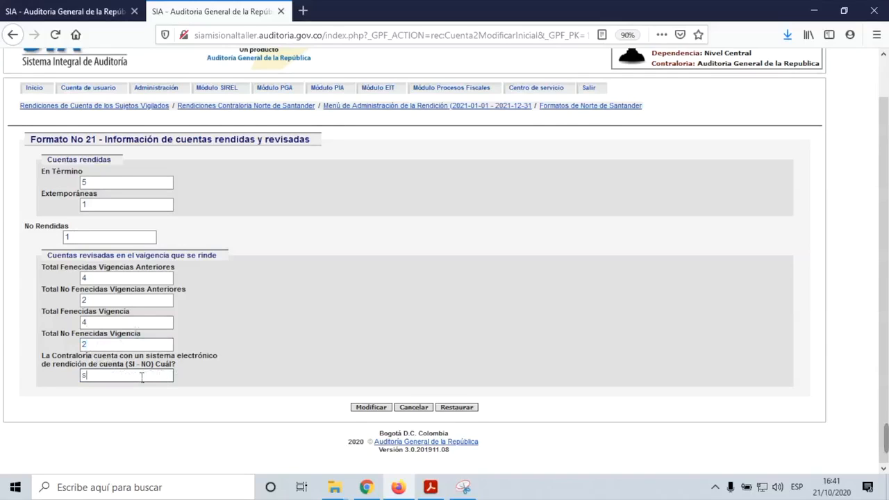
Step: Enter 'si - sia contralorias' as the electronic system and save the account totals
type("i - sIA")
key("BackSpace")
key("BackSpace")
type("ia contraloría")
key("BackSpace")
key("BackSpace")
key("BackSpace")
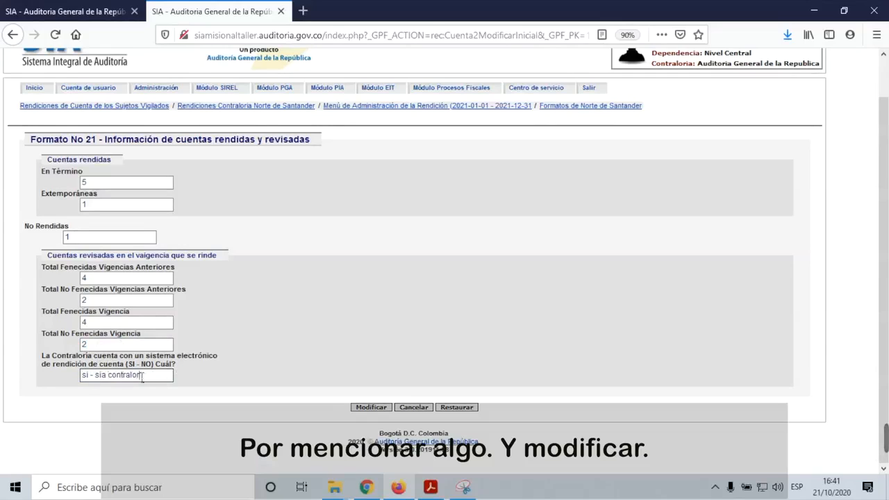
type("ias")
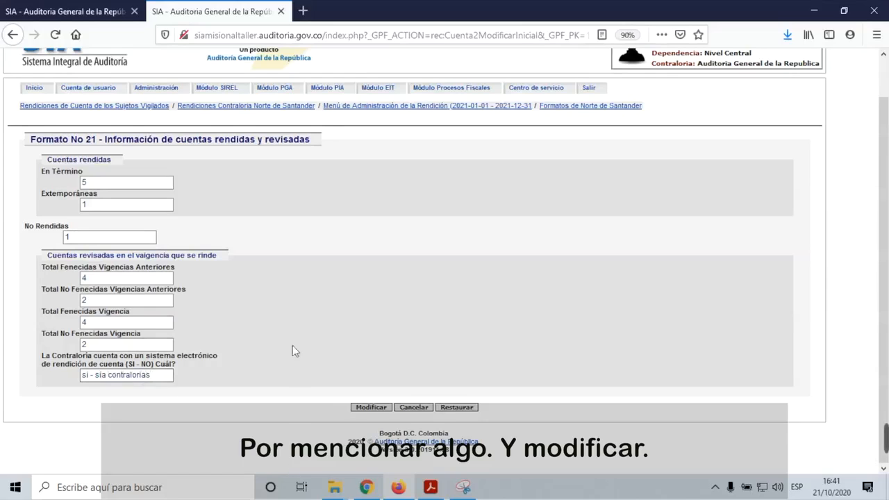
left_click(383, 407)
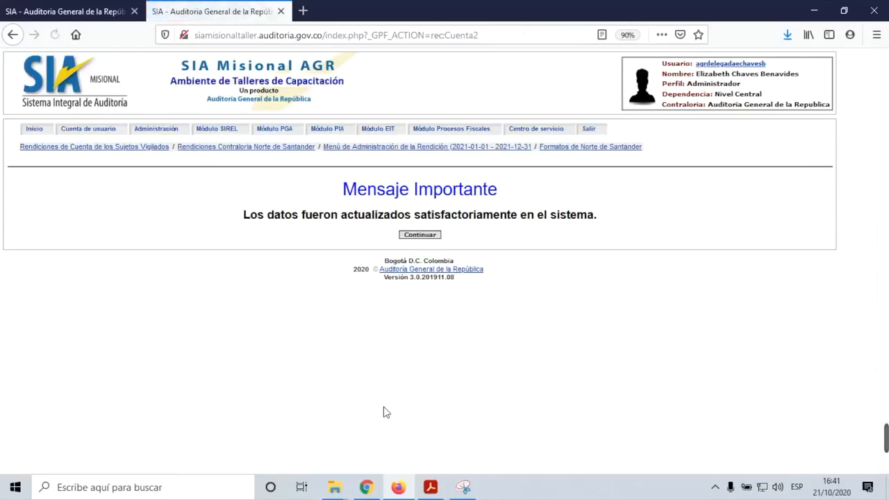
left_click(433, 236)
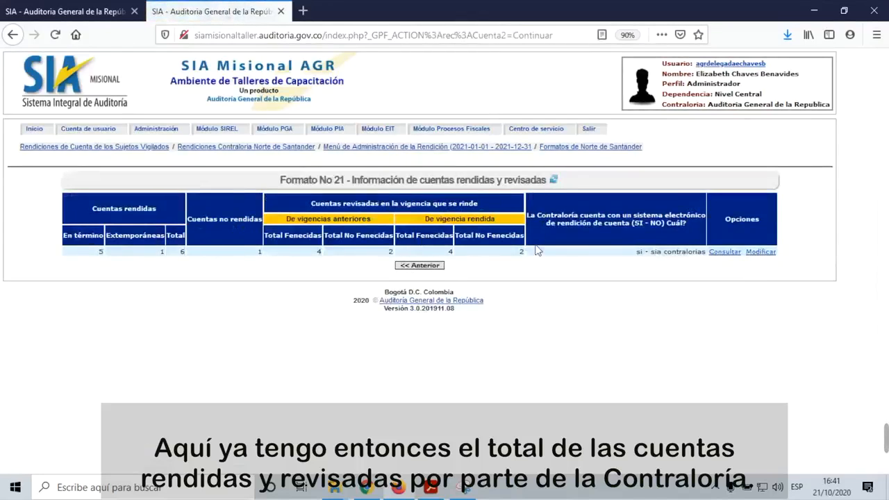
Step: Return to the Formato 21 sections list and enter Control a la Contratación
left_click(419, 266)
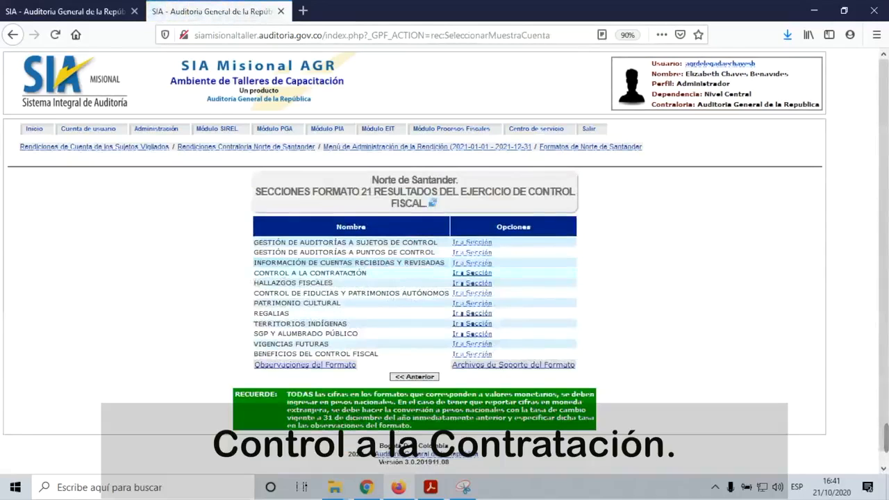
left_click(471, 272)
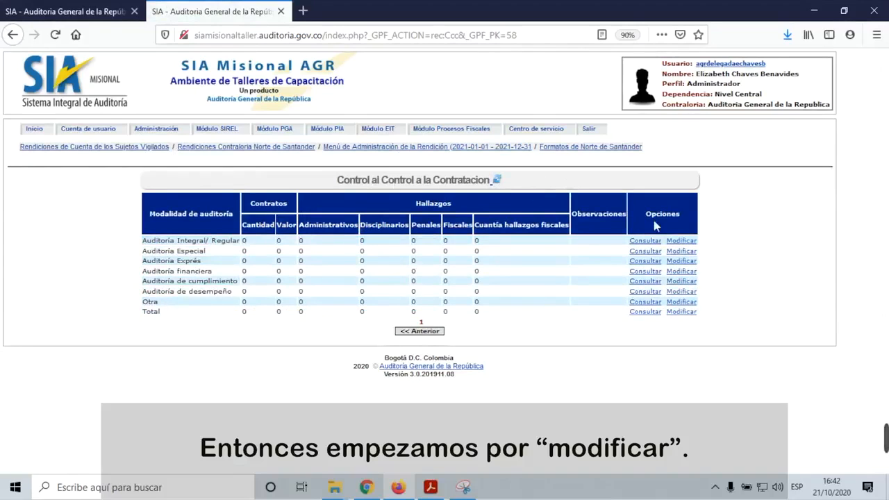
left_click(684, 242)
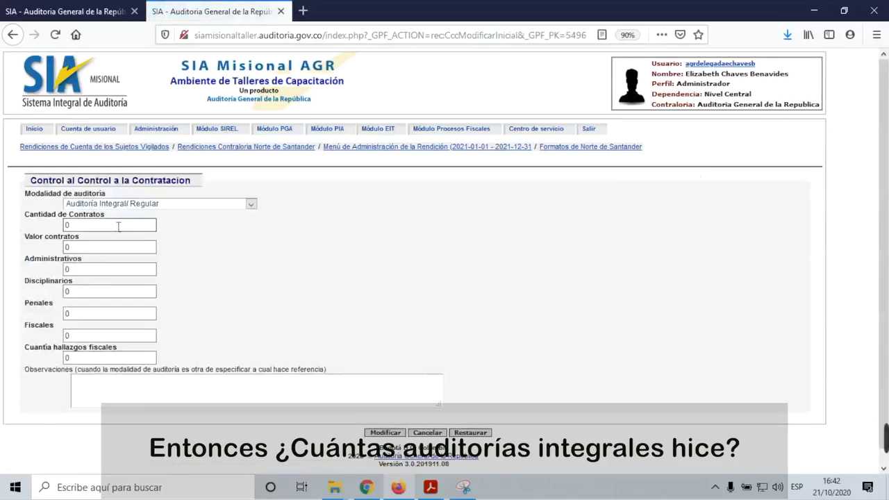
left_click_drag(111, 227, 65, 227)
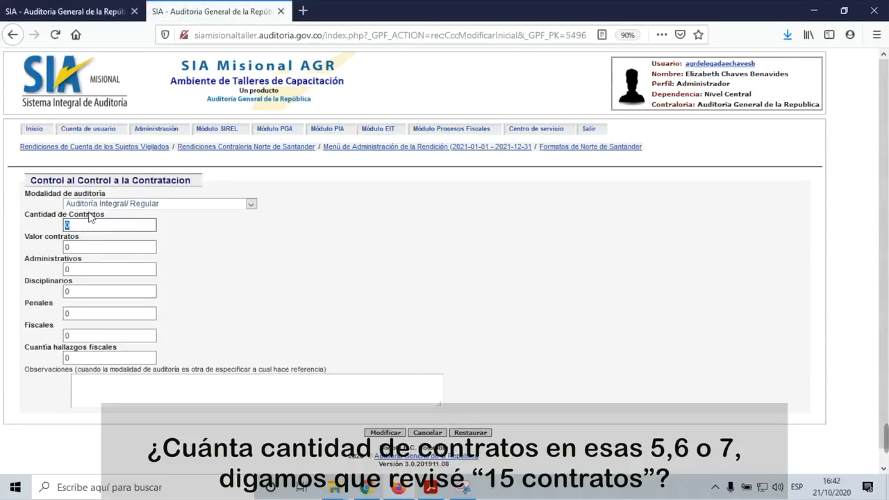
type("15")
left_click(93, 249)
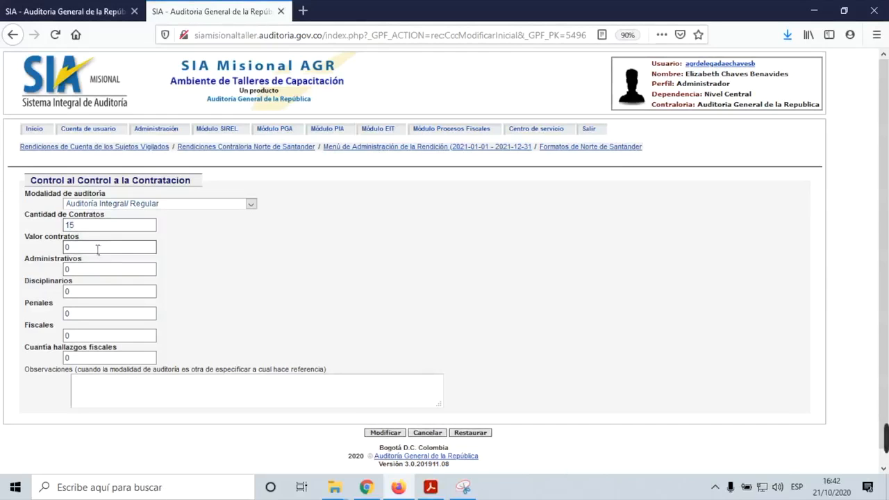
double_click(72, 248)
type("45000000000")
Step: Enter 5 administrative, 1 disciplinary and 1 fiscal finding with a fiscal amount of 20000000
left_click(81, 274)
key("Tab")
left_click(108, 272)
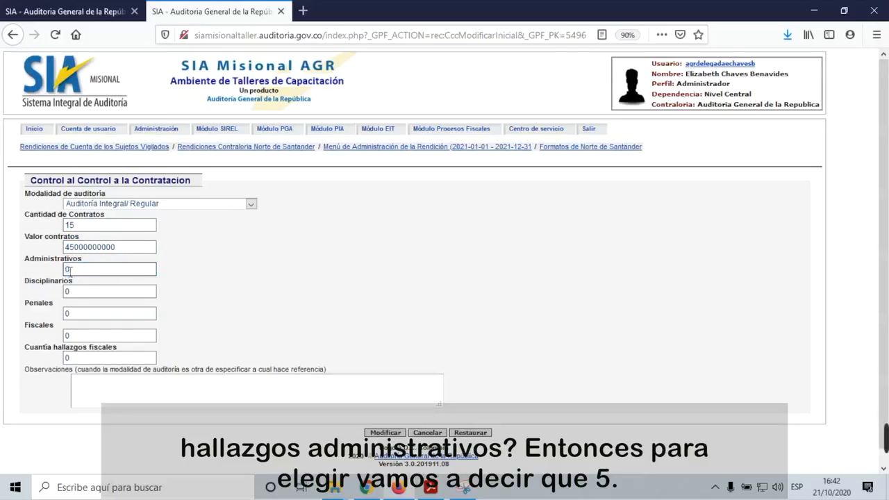
double_click(77, 272)
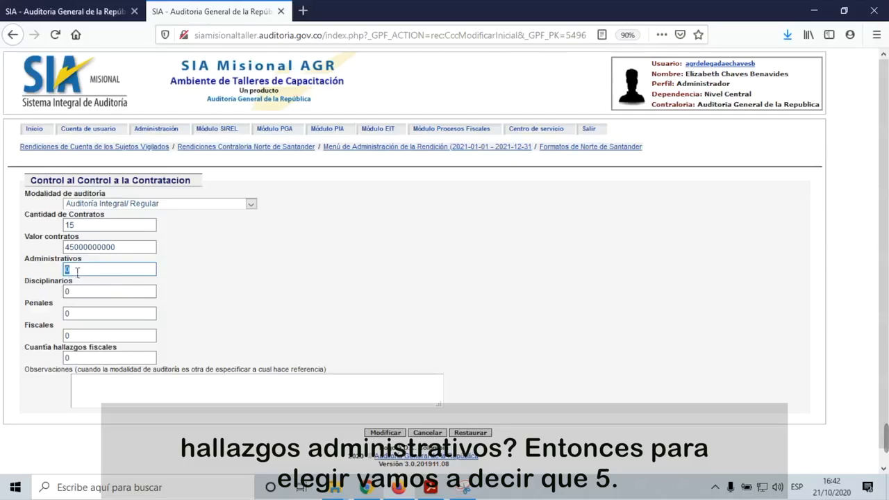
type("5")
left_click(80, 293)
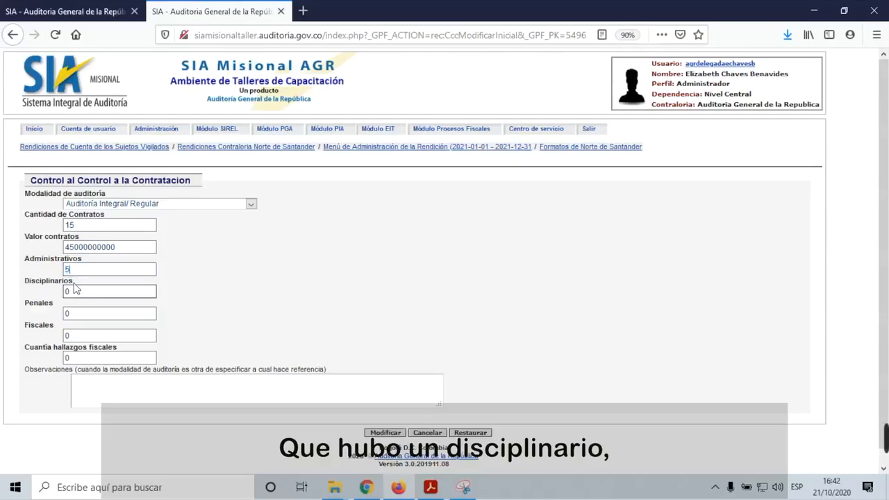
double_click(77, 294)
type("1")
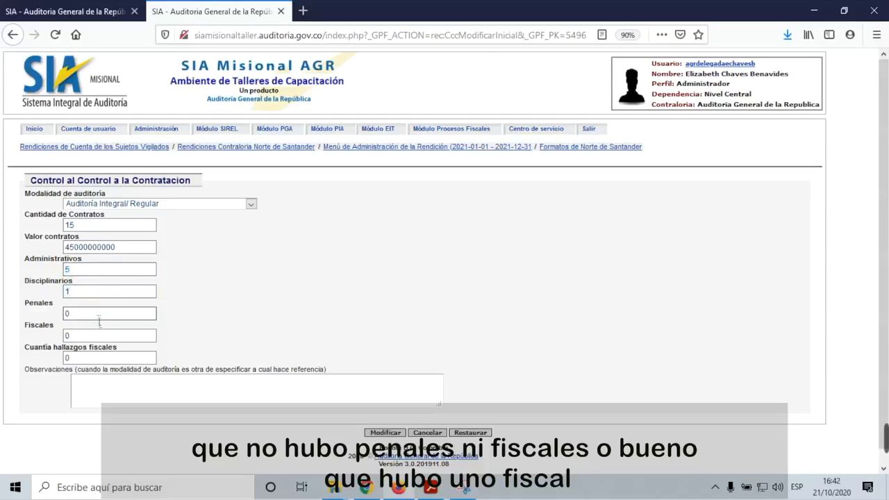
double_click(77, 336)
type("1")
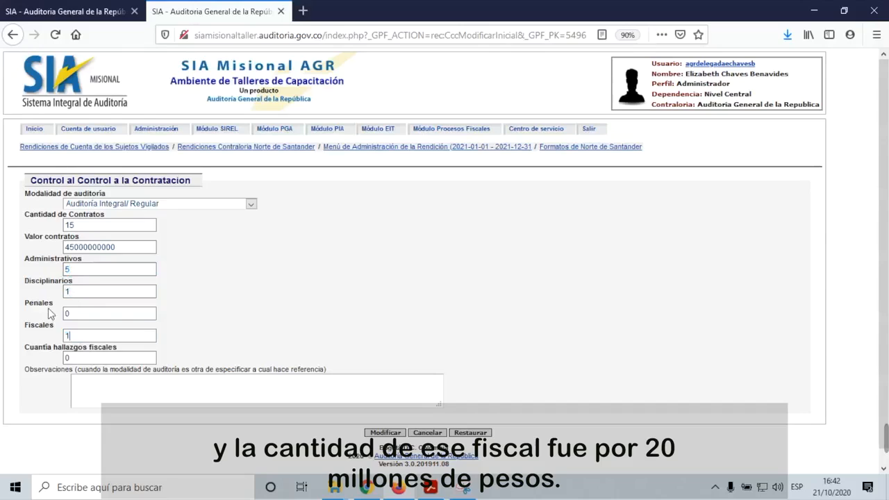
double_click(70, 358)
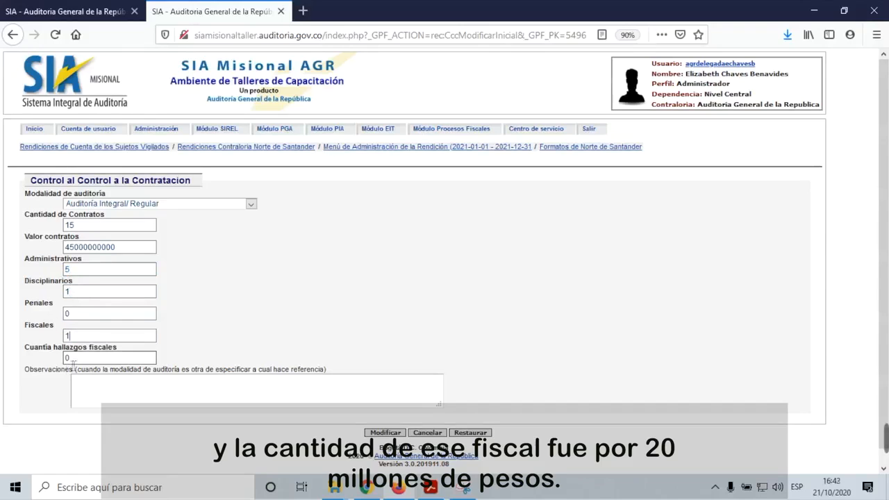
type("20000")
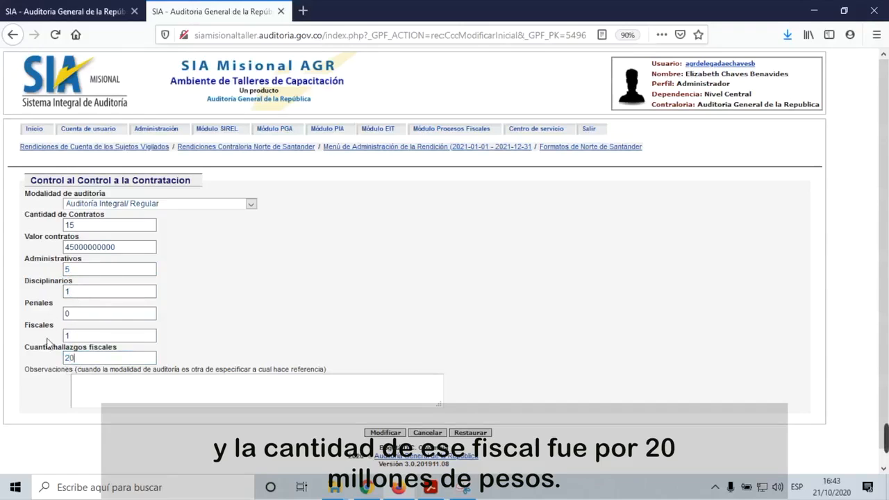
type("000")
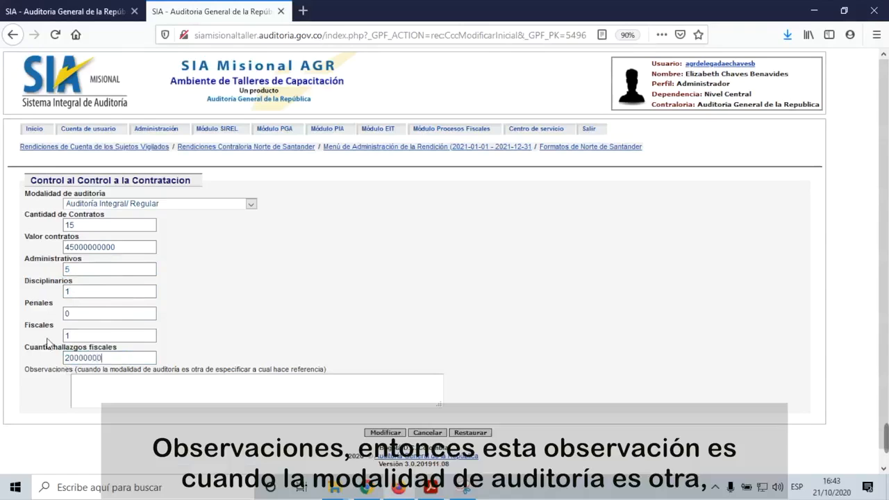
Step: Keep Auditoría Integral/ Regular and write an observation on 14 regular audits of subjects xxx, yy, zzz
scroll(117, 392, "down", 1)
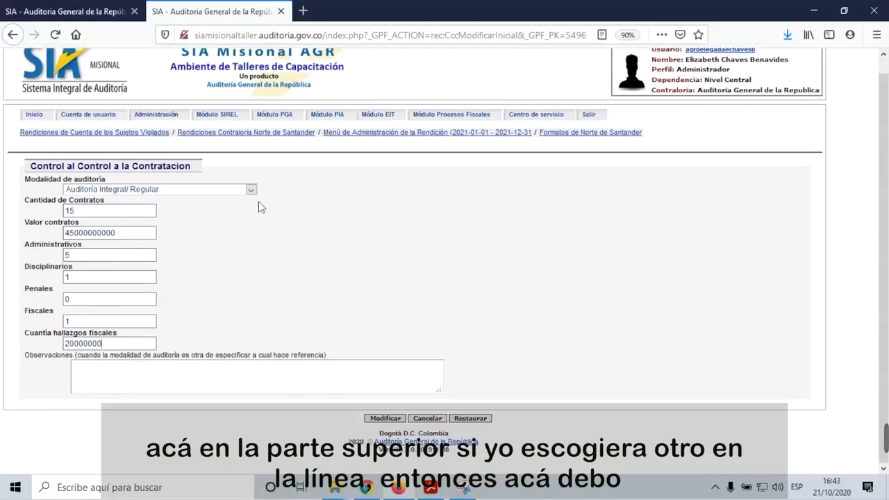
left_click(253, 191)
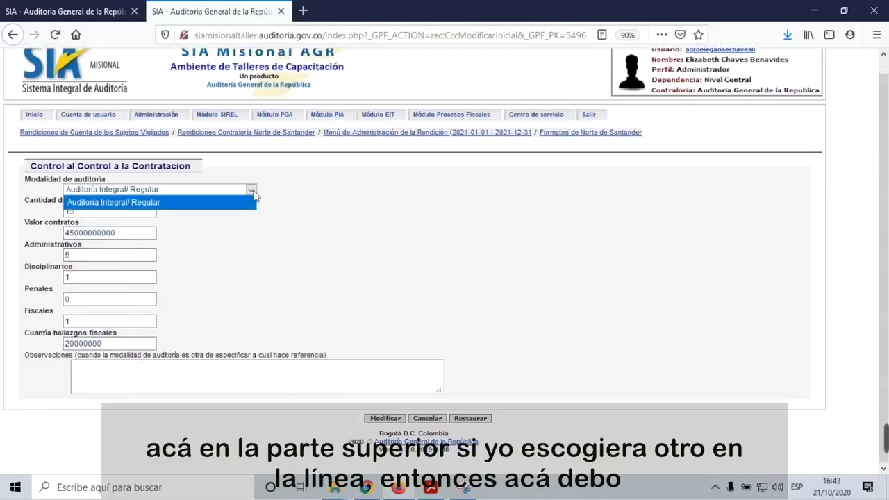
left_click(253, 195)
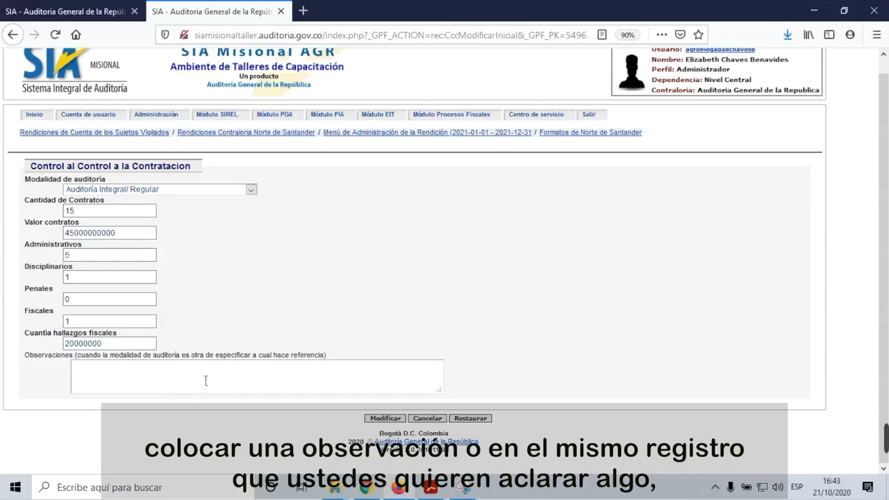
type("rresponde a las 14")
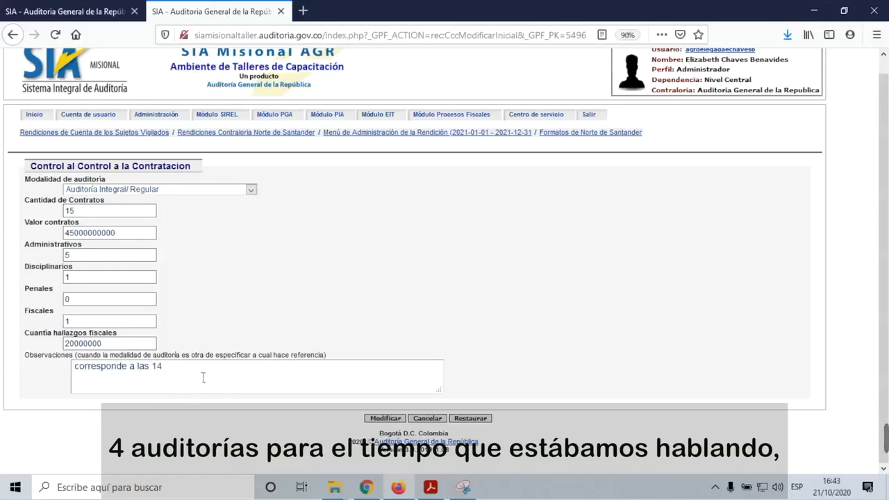
key("BackSpace")
key("BackSpace")
key("BackSpace")
type("auditoriae")
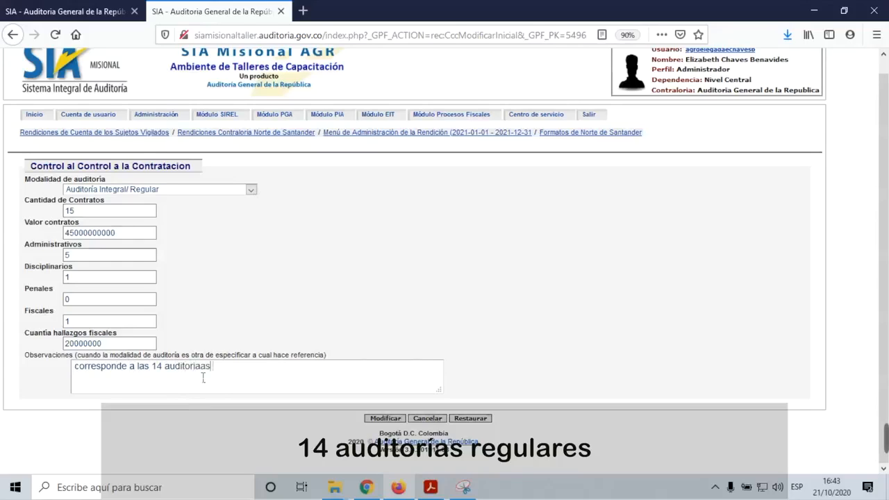
type("s regular")
key("BackSpace")
type("res ")
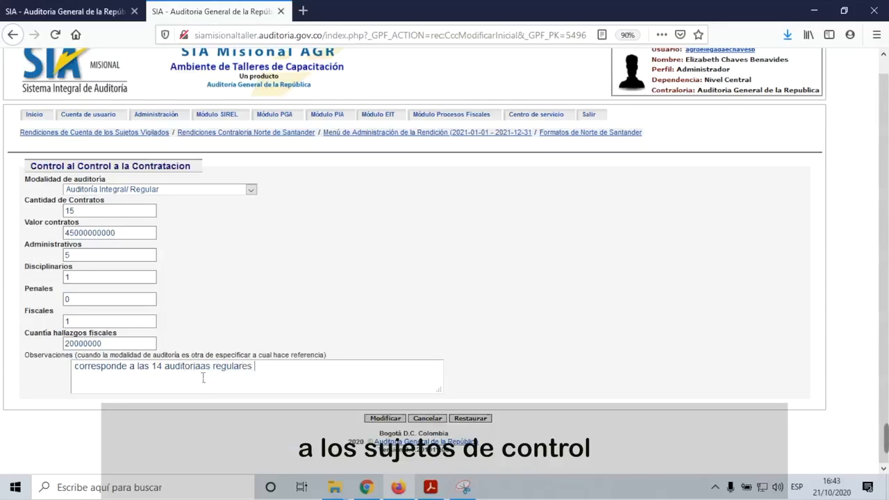
type("a los suejtos")
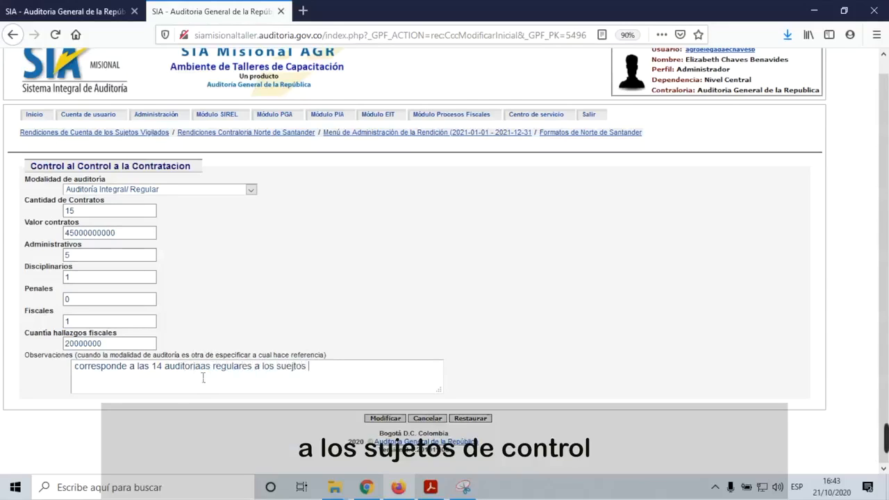
key("BackSpace")
key("BackSpace")
key("BackSpace")
key("BackSpace")
type("jetos d econtrol xxx, yyy t")
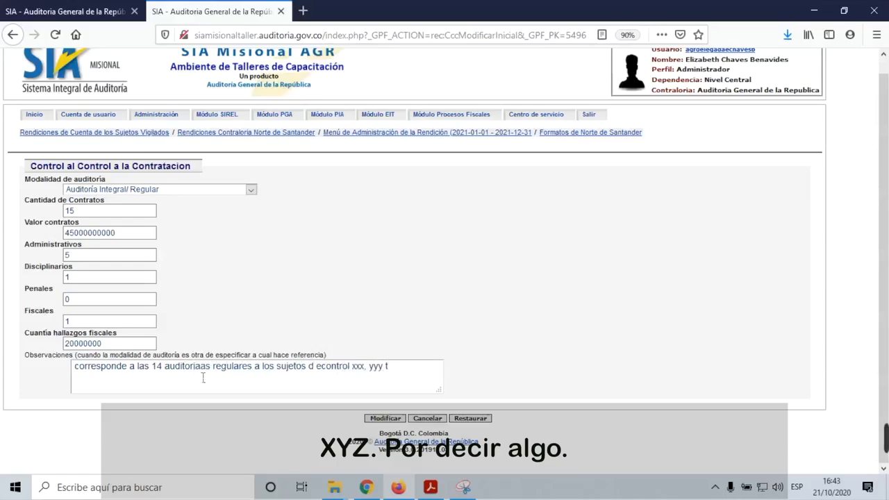
key("BackSpace")
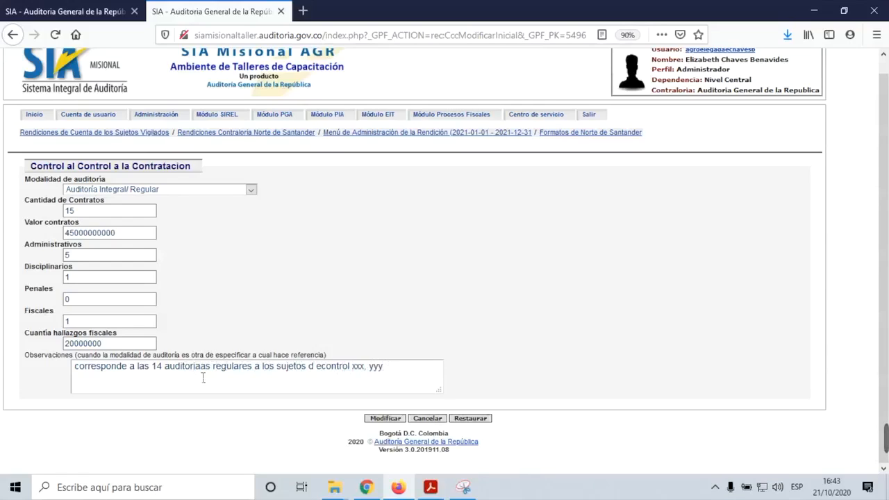
type("xxx, yy zzz")
Step: Fix the typos in the observation, save the record, and return to the table
key("Delete")
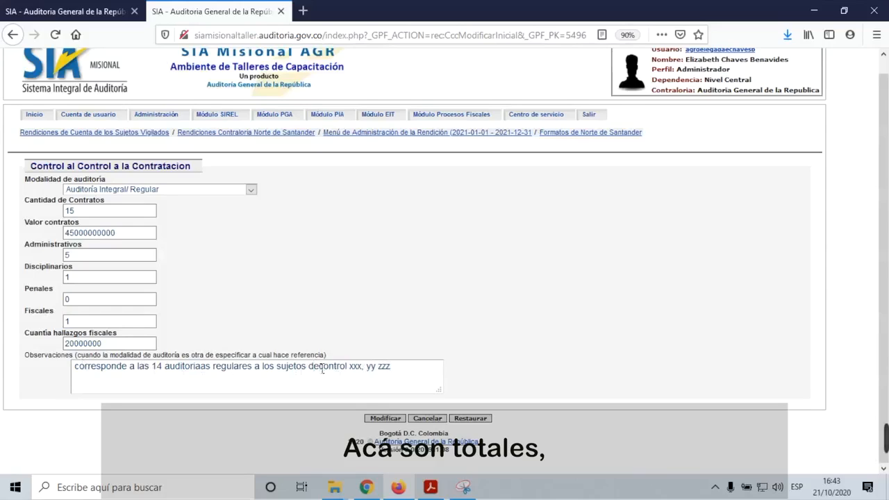
left_click(325, 370)
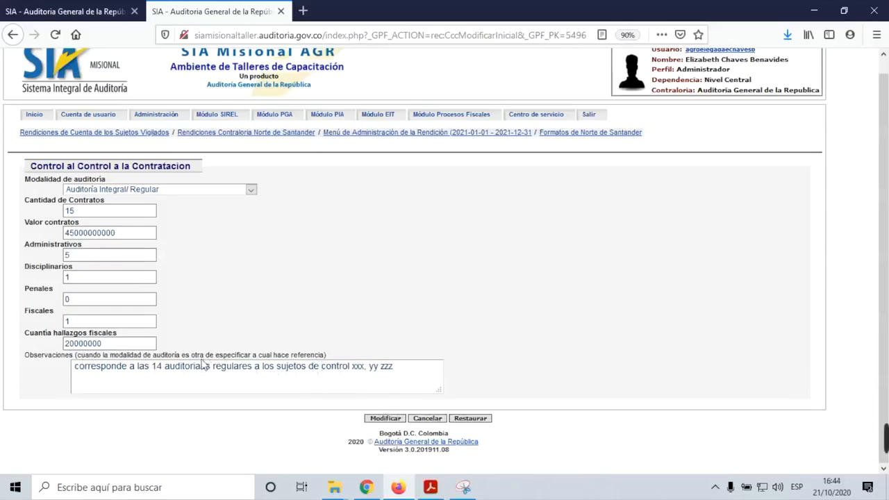
left_click_drag(202, 372, 197, 372)
key("BackSpace")
left_click(384, 418)
left_click(420, 235)
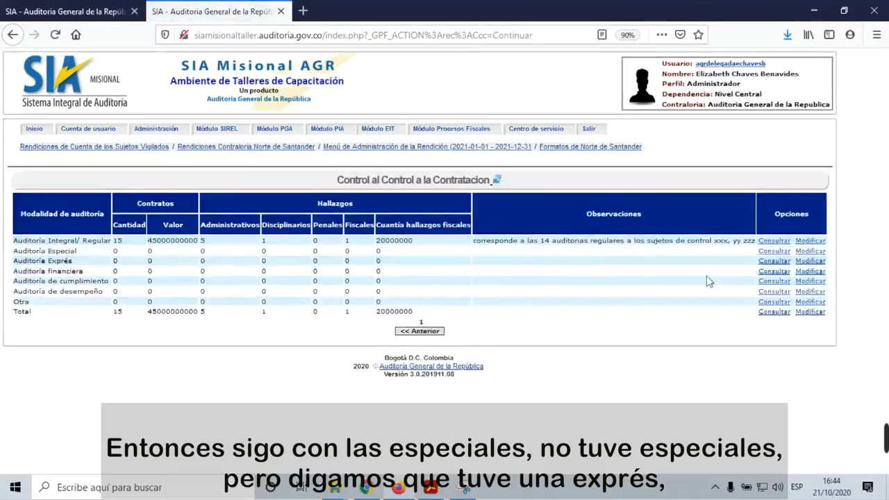
Step: Save the Auditoría Exprés row with 5 contracts worth 150000000 and 1 administrative finding
left_click(809, 261)
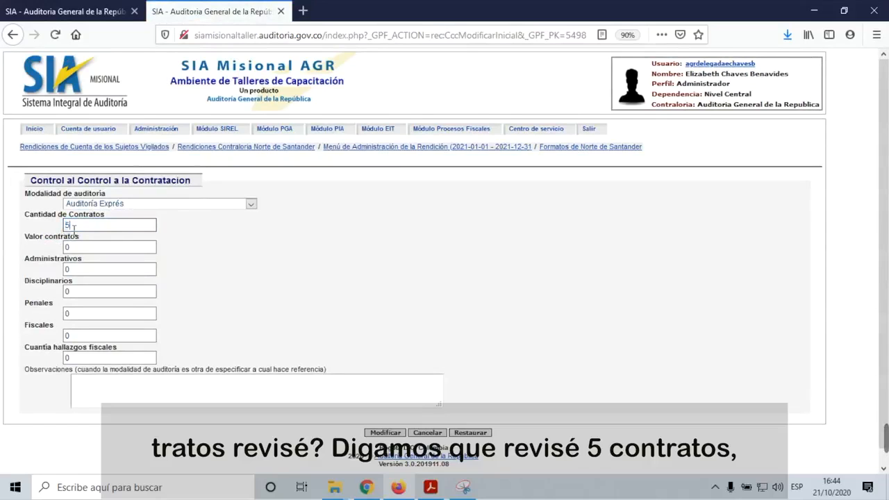
key("Tab")
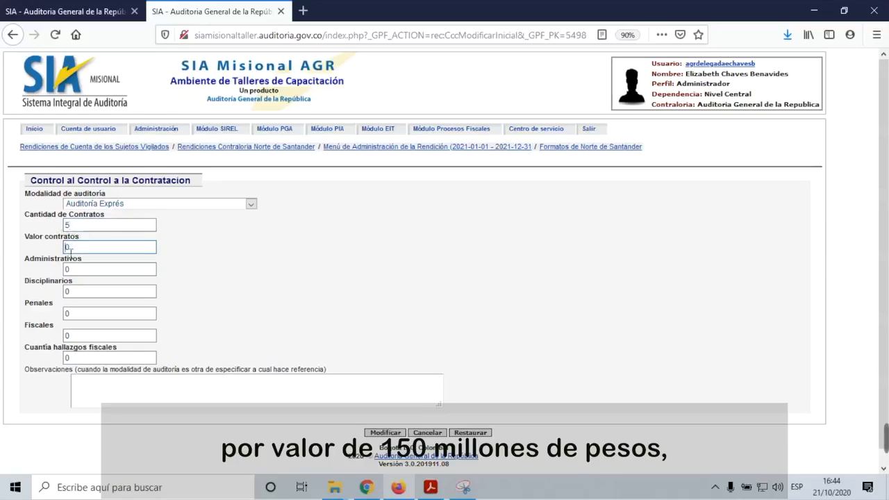
double_click(72, 253)
type("15000000")
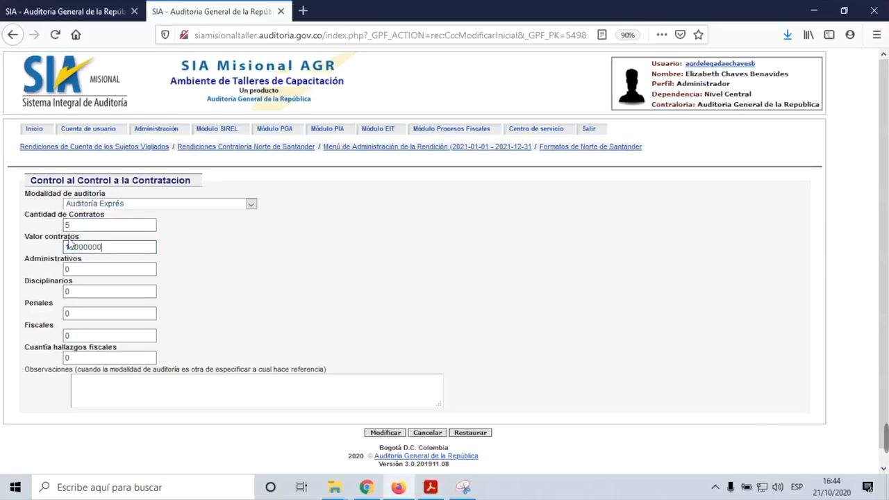
type("0")
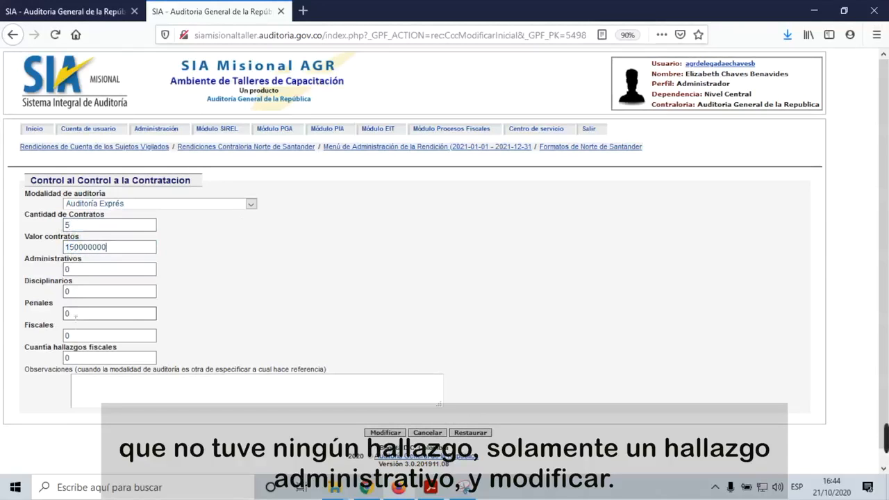
left_click(77, 272)
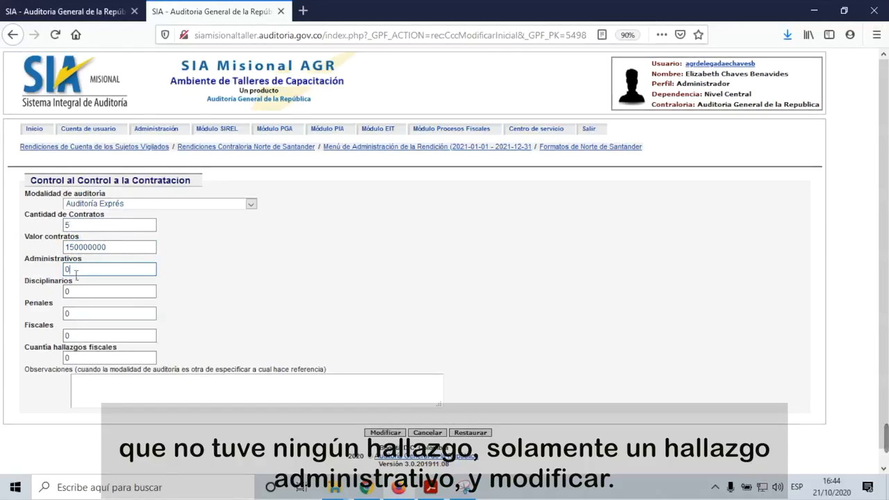
left_click_drag(67, 269, 58, 272)
type("1")
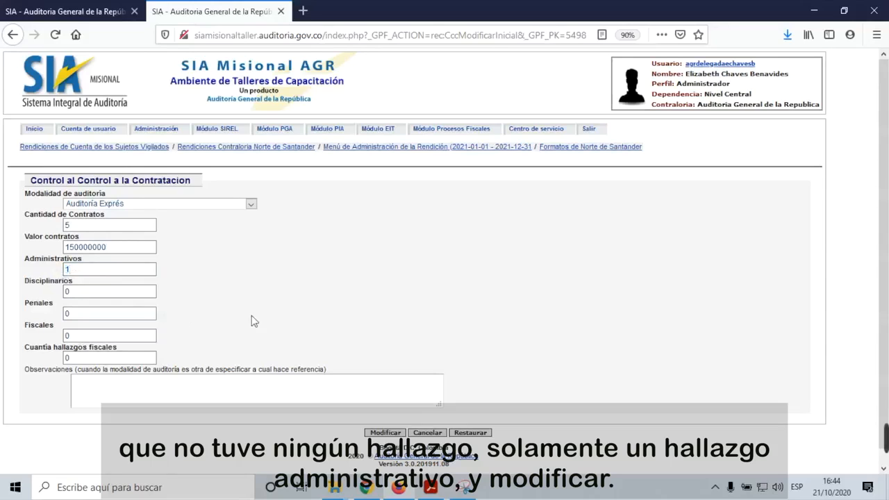
left_click(386, 434)
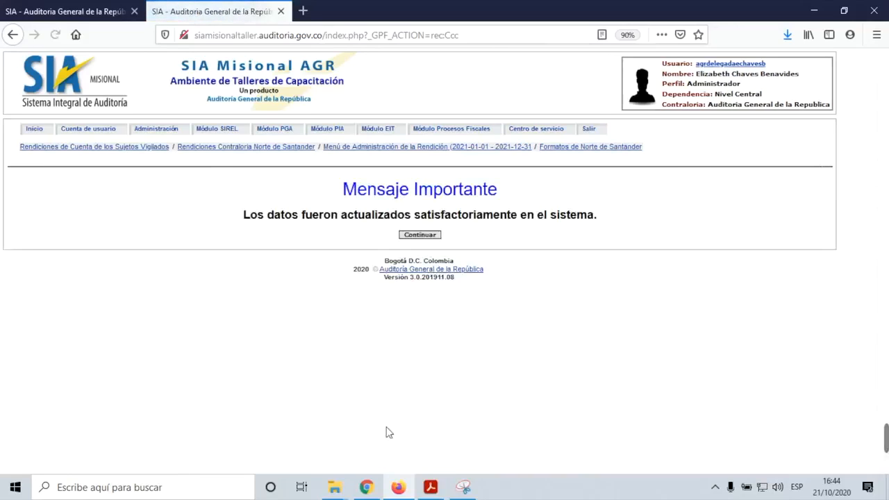
left_click(429, 235)
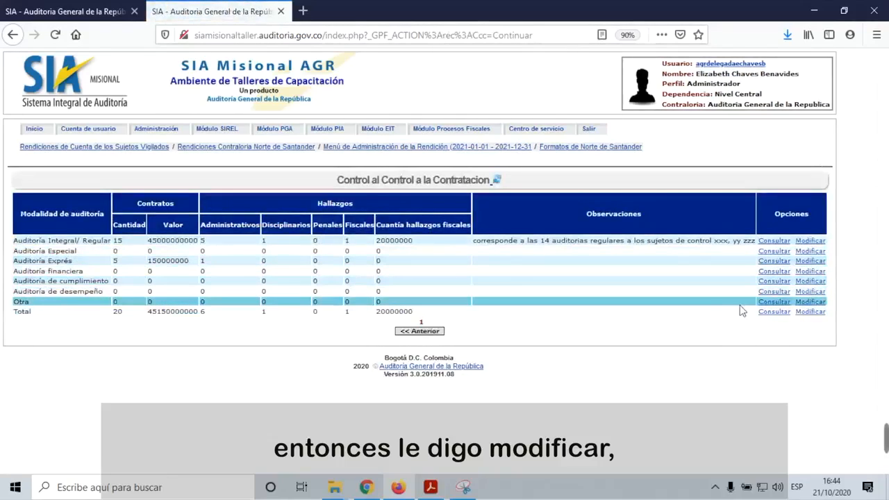
left_click(811, 302)
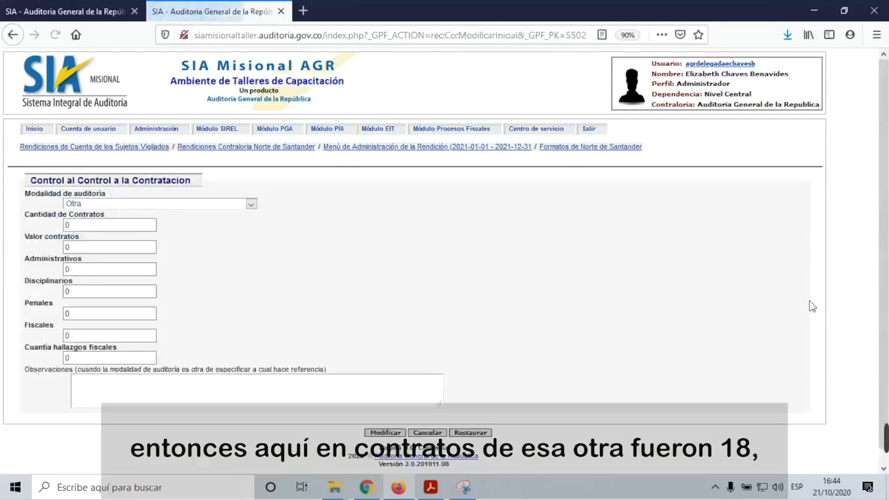
double_click(70, 227)
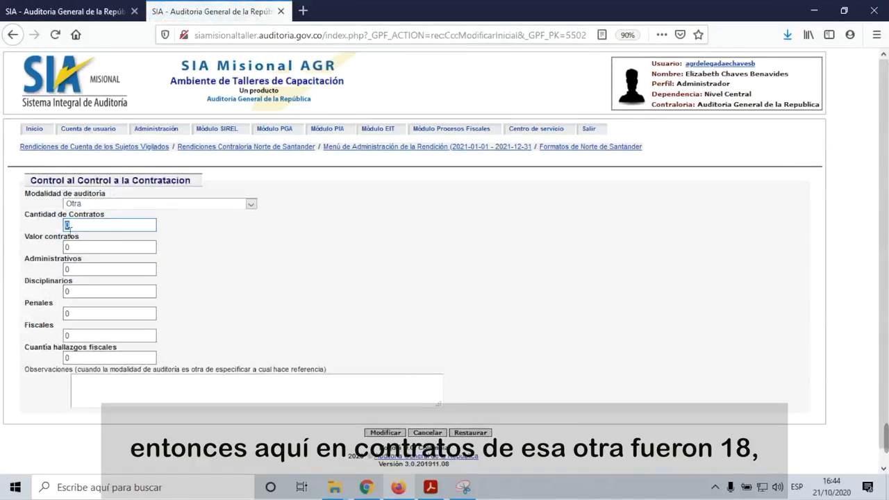
type("18")
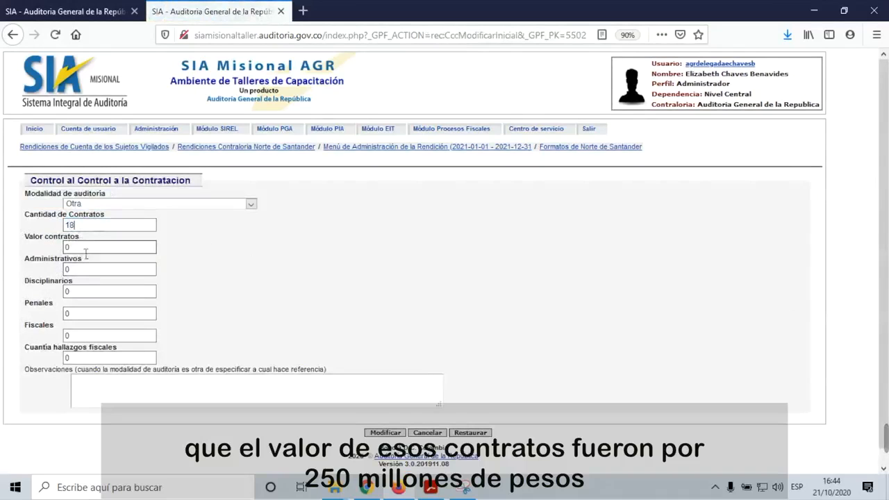
double_click(68, 248)
type("2500000000")
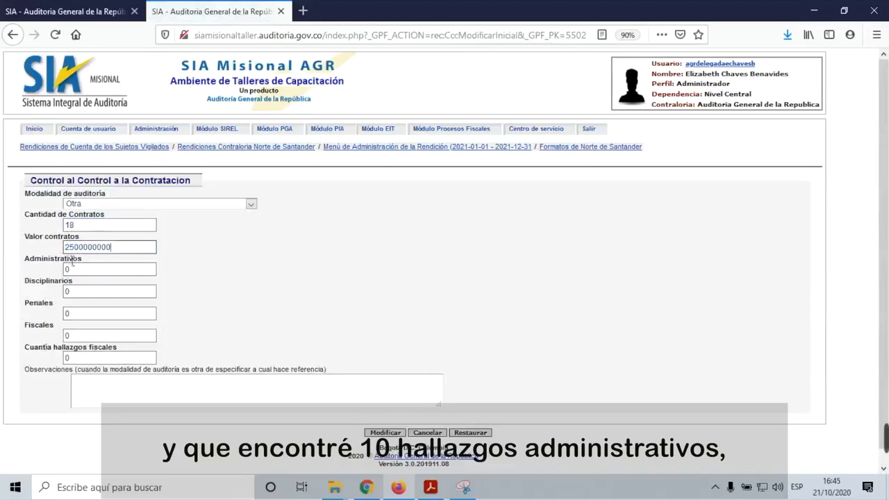
left_click(89, 271)
double_click(88, 270)
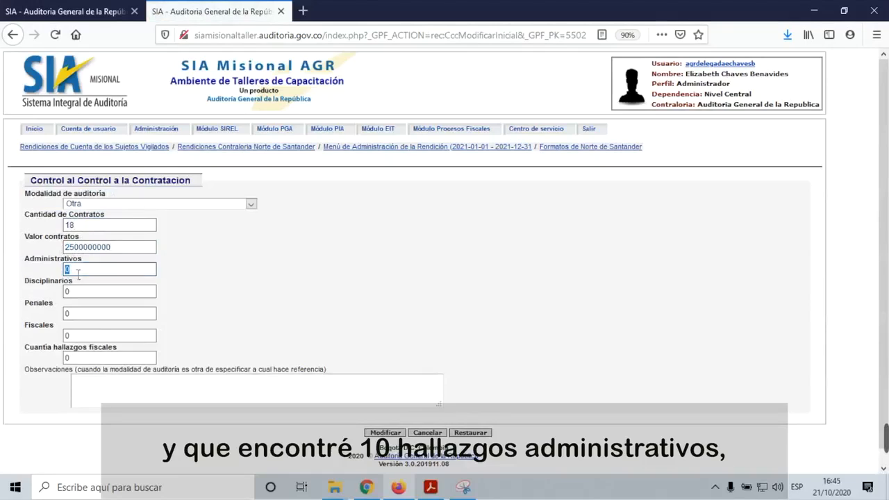
type("10")
Step: Enter 5 disciplinary, 2 penal and 1 fiscal finding worth 100000000
left_click(76, 292)
double_click(77, 294)
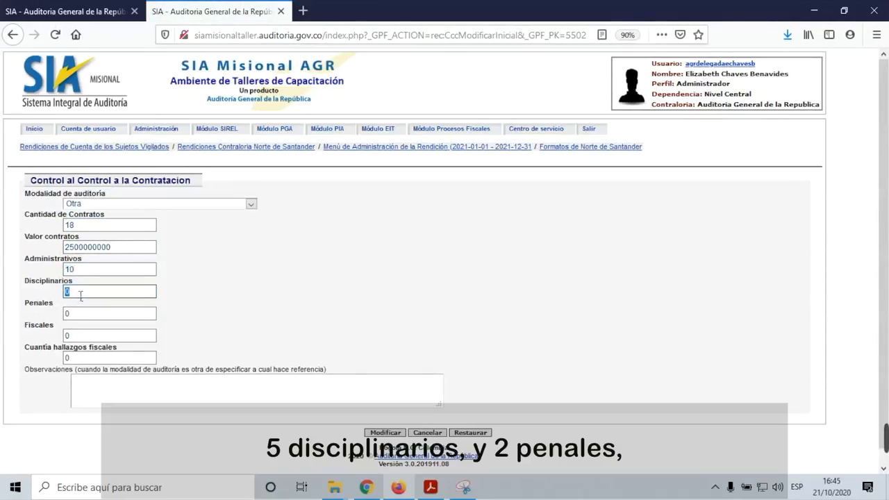
type("5")
left_click(82, 313)
double_click(79, 315)
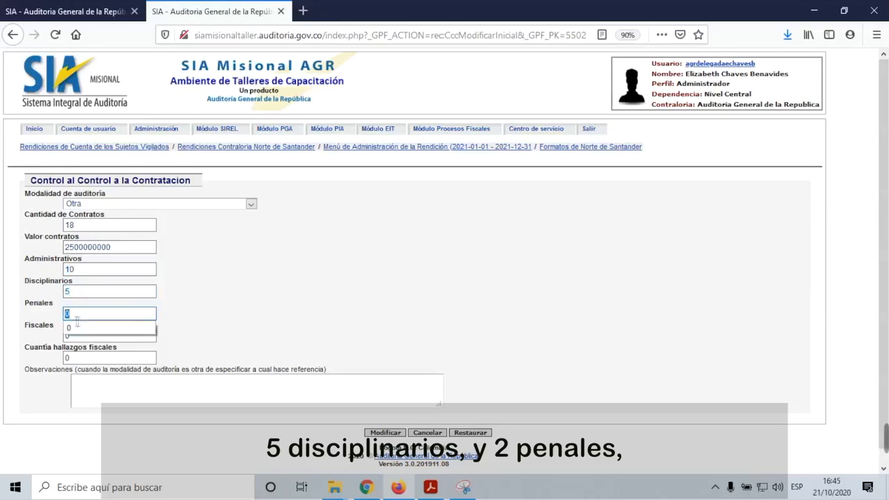
type("2")
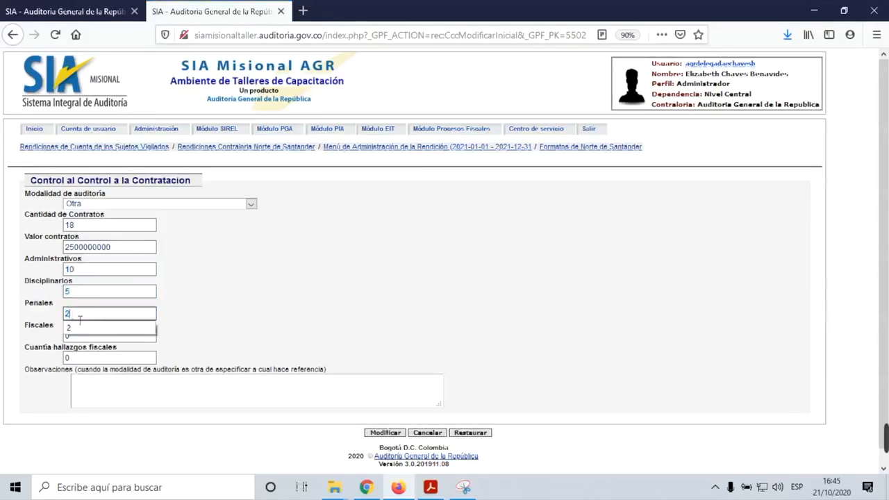
double_click(83, 337)
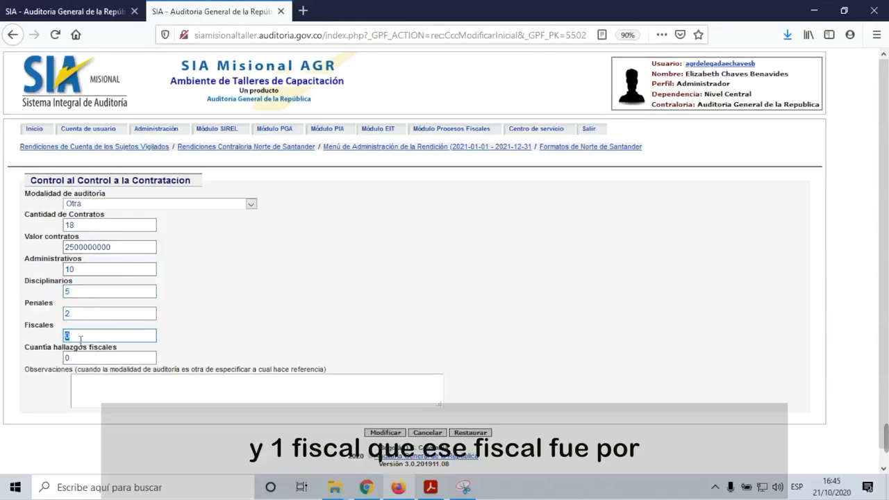
type("1")
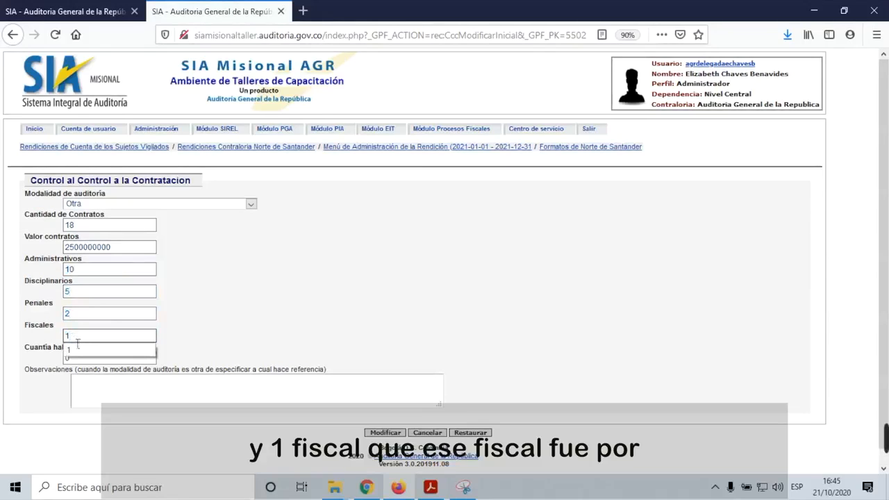
double_click(69, 358)
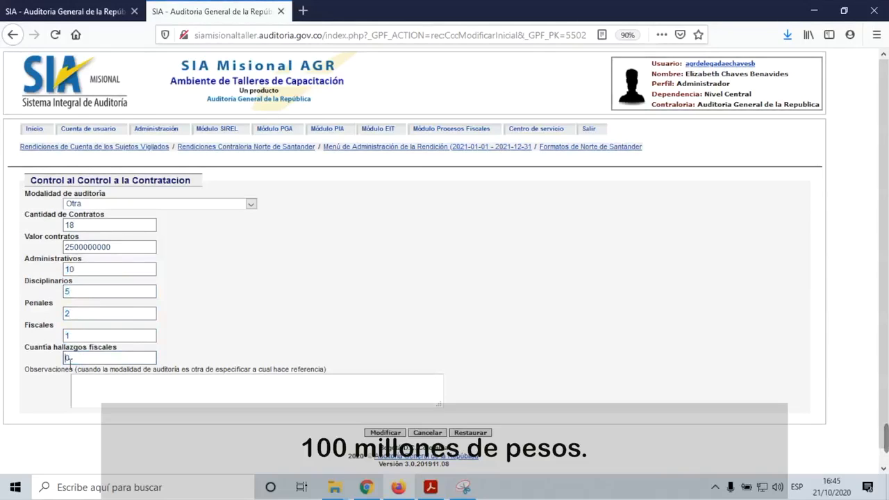
double_click(68, 359)
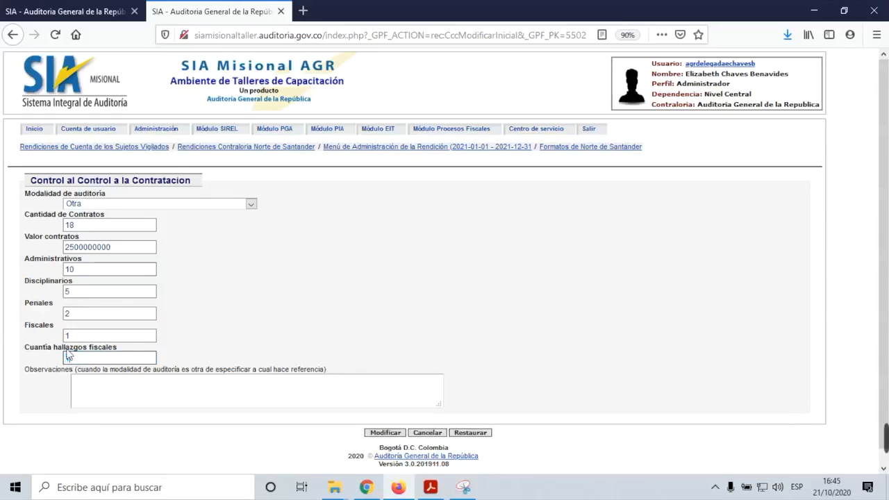
type("100000000")
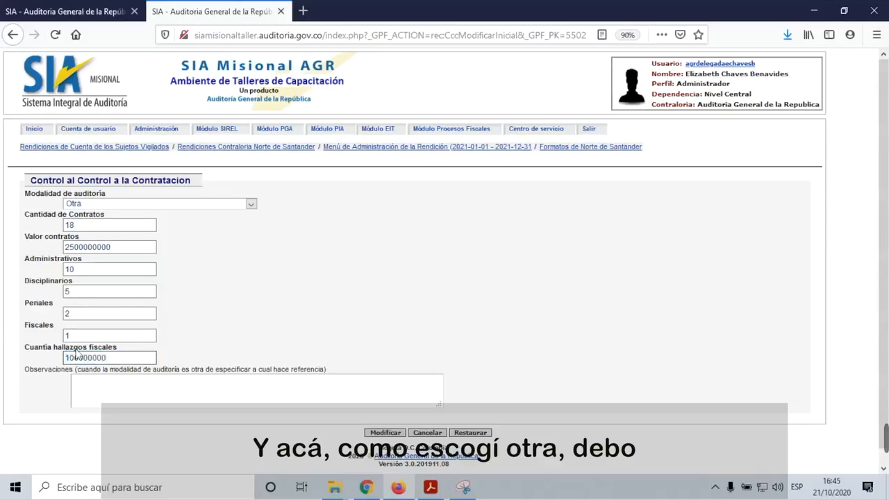
Step: Note a special audit prompted by a veedurías complaint and save the Otra row
left_click(119, 383)
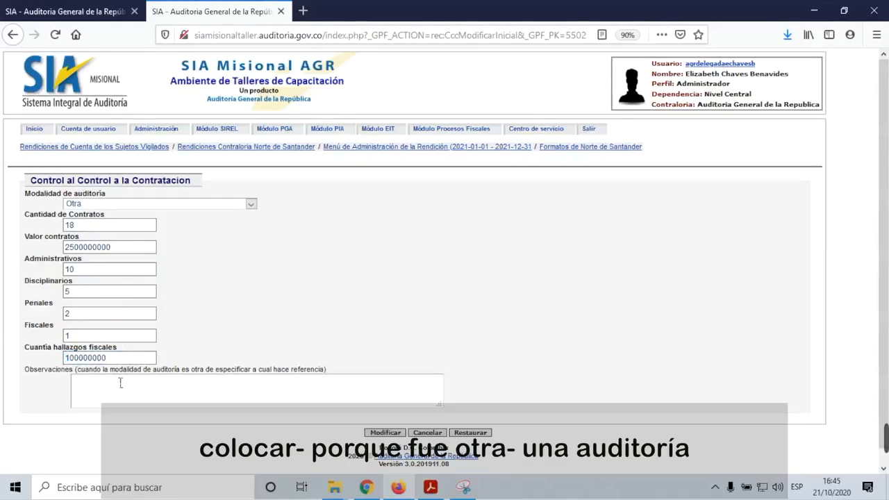
type("audiotria especial motivada en una")
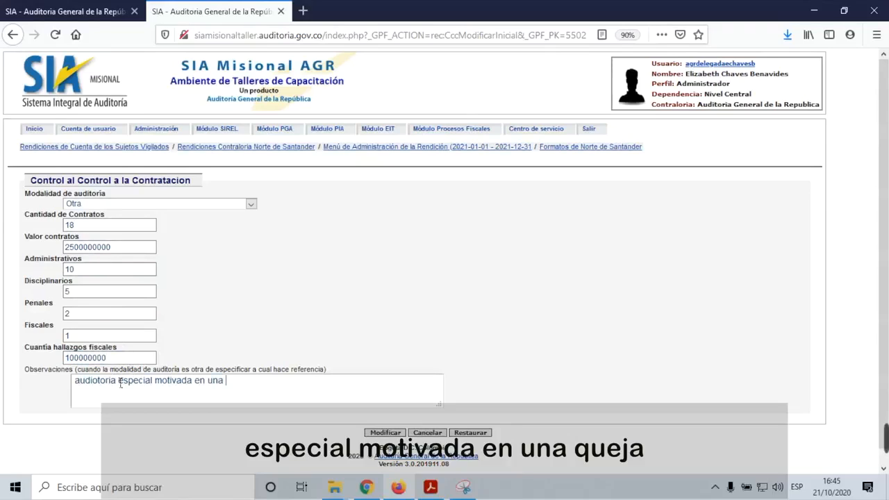
type("quej")
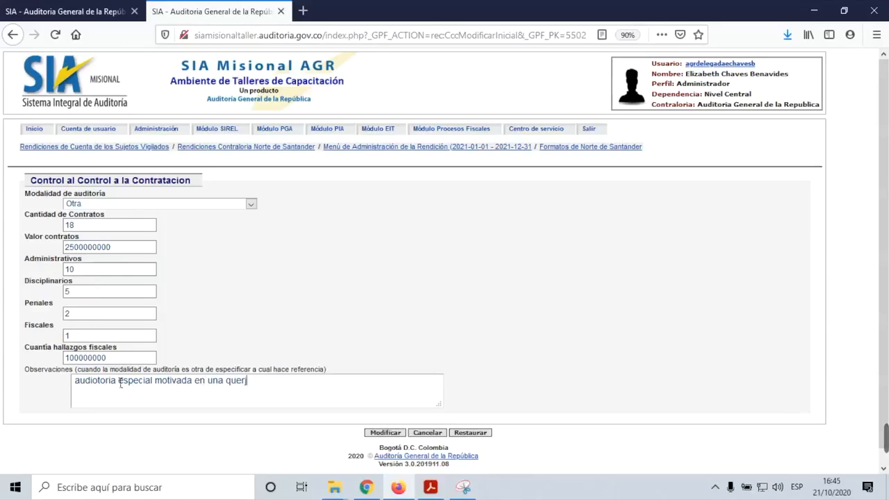
type("a ja de veedriuas")
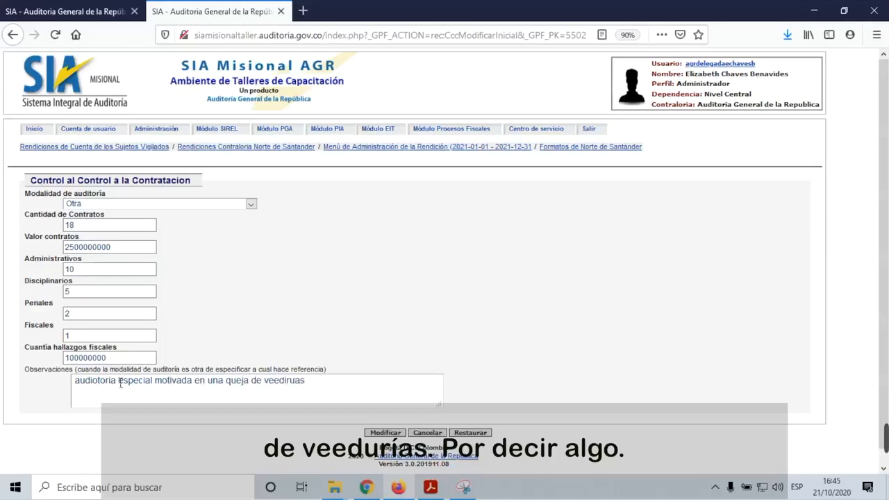
key("BackSpace")
key("BackSpace")
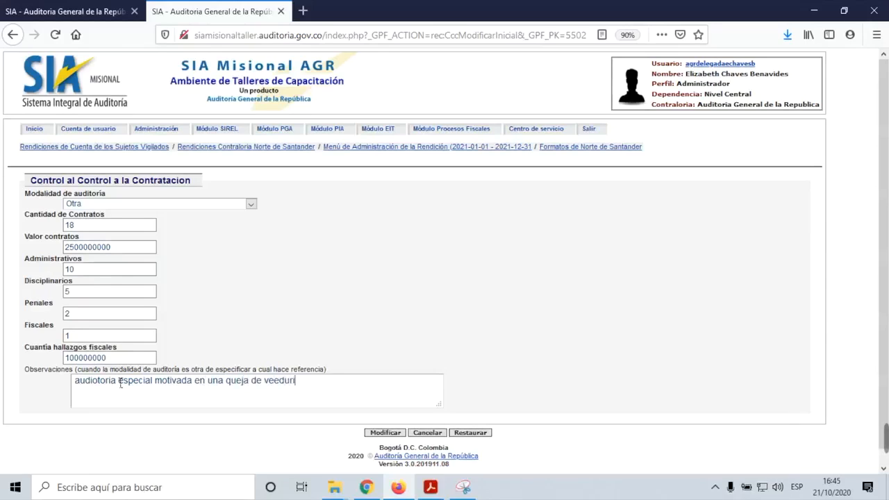
left_click(383, 434)
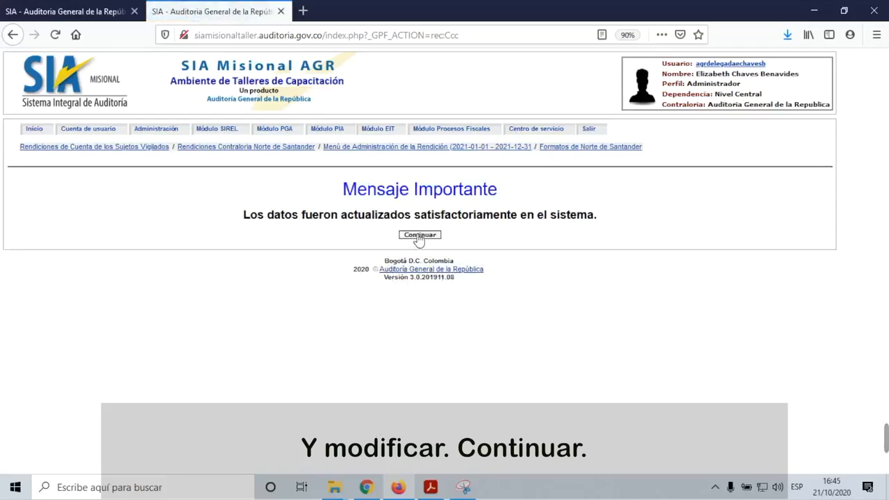
left_click(421, 234)
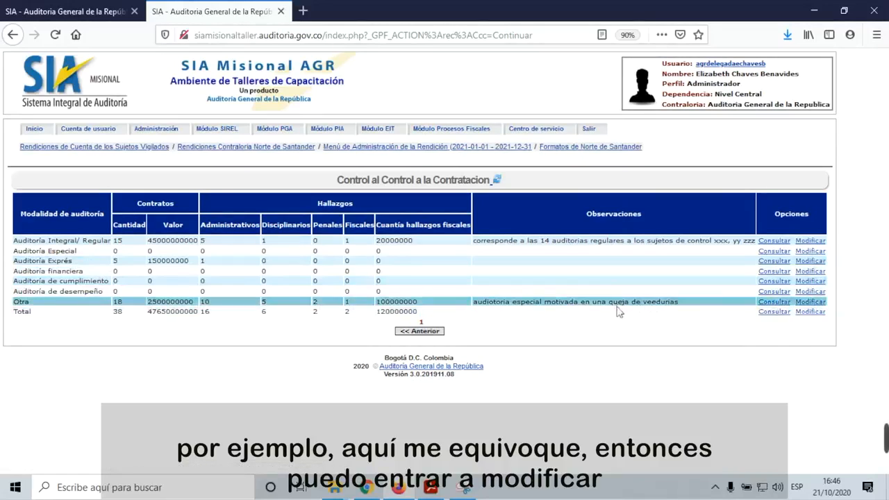
Step: Fix the 'audiotoria' typo and replace 'especial' with 'urgencia manifiesta' in the Otra observation, then save
left_click(817, 303)
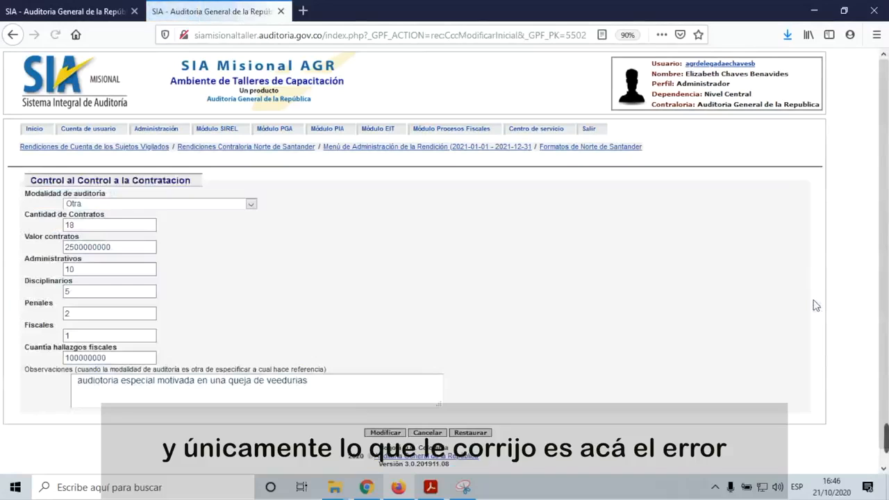
scroll(254, 322, "down", 1)
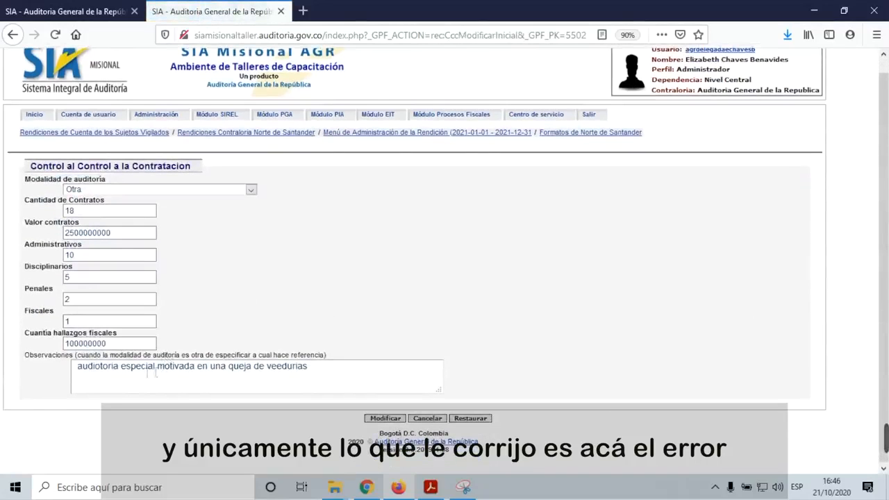
double_click(104, 373)
triple_click(104, 373)
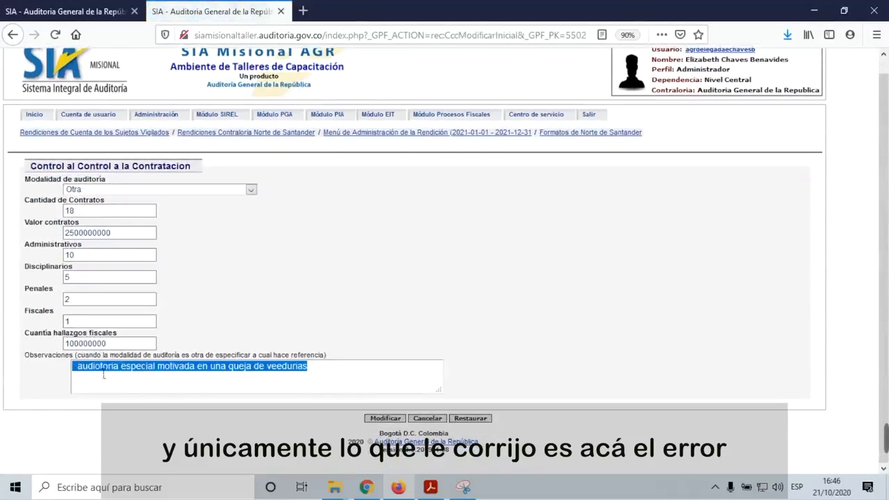
left_click(107, 375)
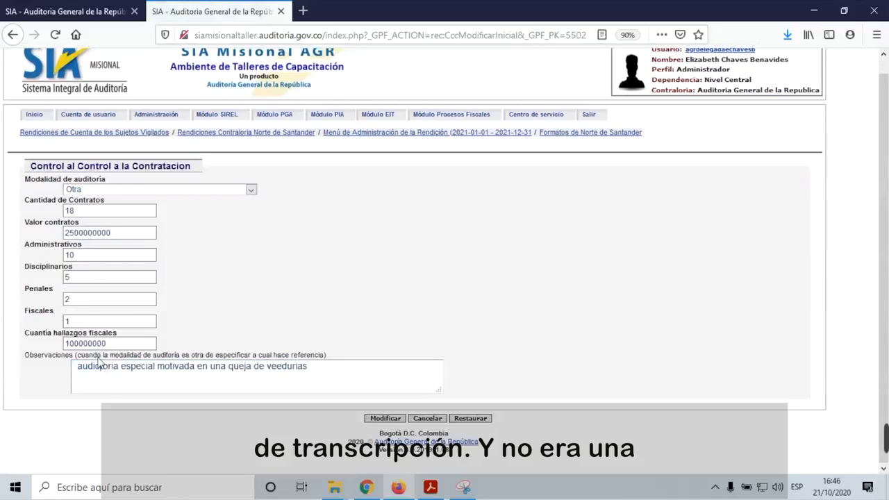
key("BackSpace")
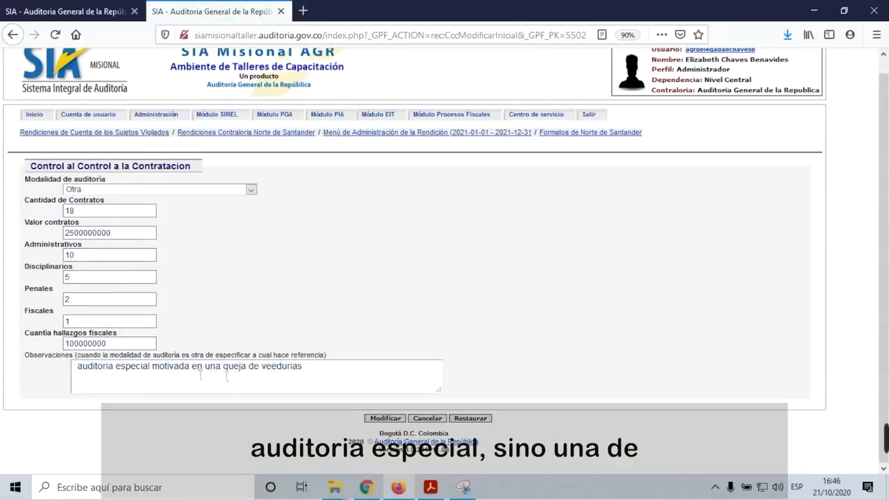
left_click_drag(142, 373, 150, 373)
double_click(141, 374)
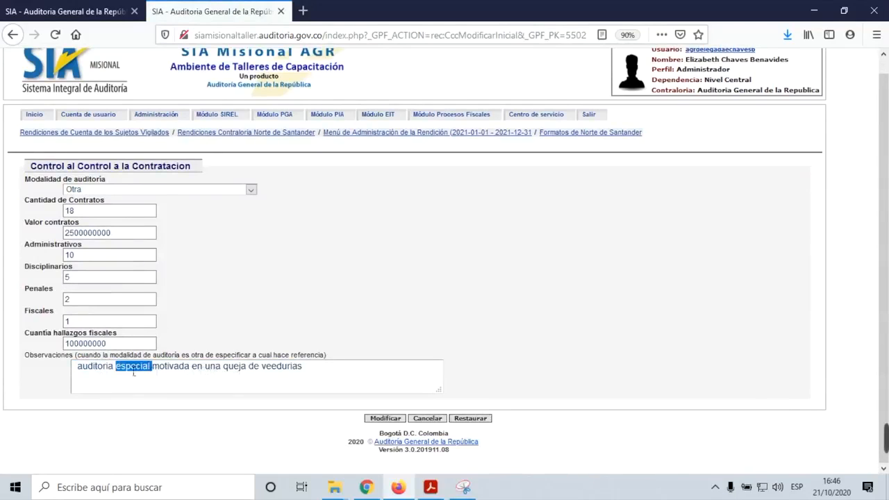
type("urgencia manifiesta")
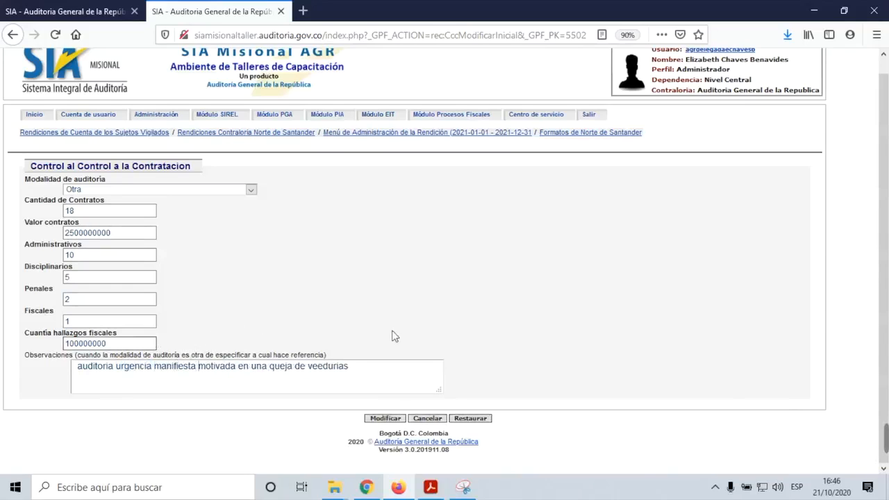
left_click(386, 419)
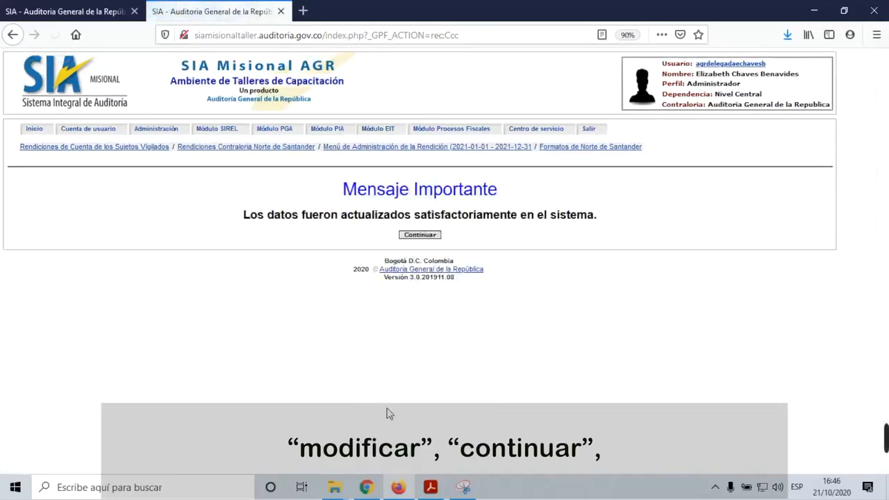
left_click(421, 235)
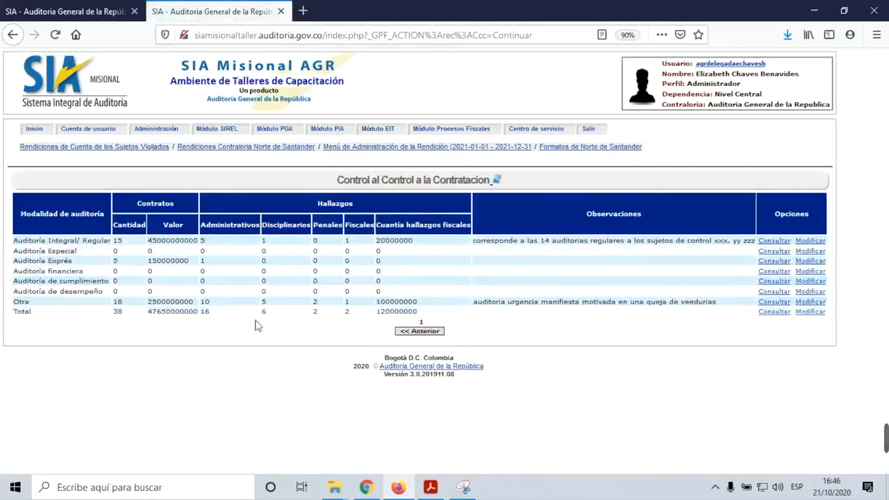
Step: Start a new Hallazgos Fiscales record with the subject's NIT and Consecutivo NIT 25
left_click(417, 333)
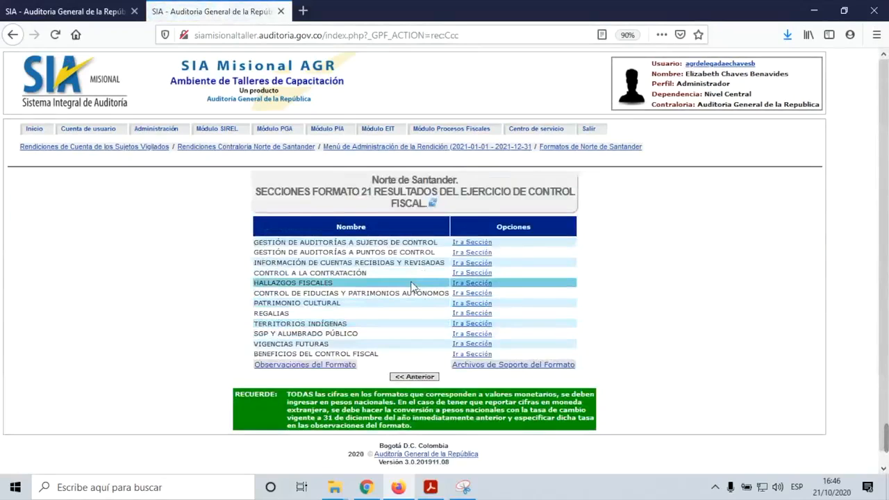
left_click(479, 285)
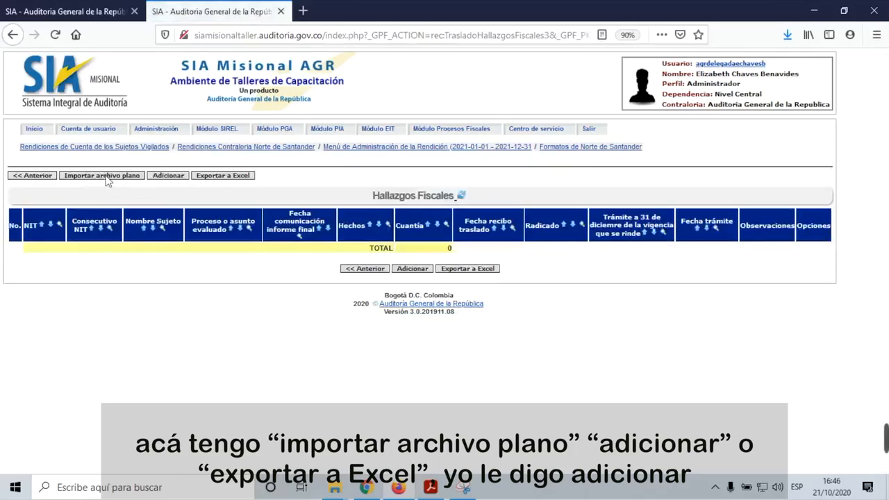
left_click(169, 176)
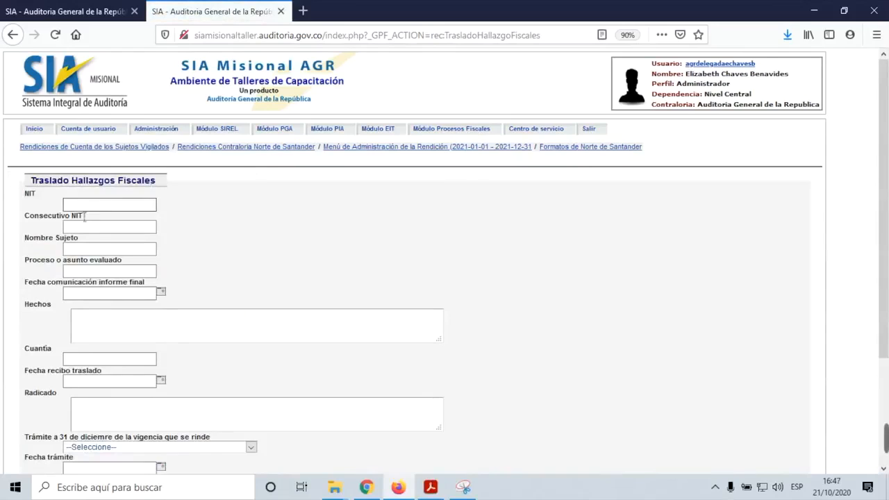
left_click(91, 212)
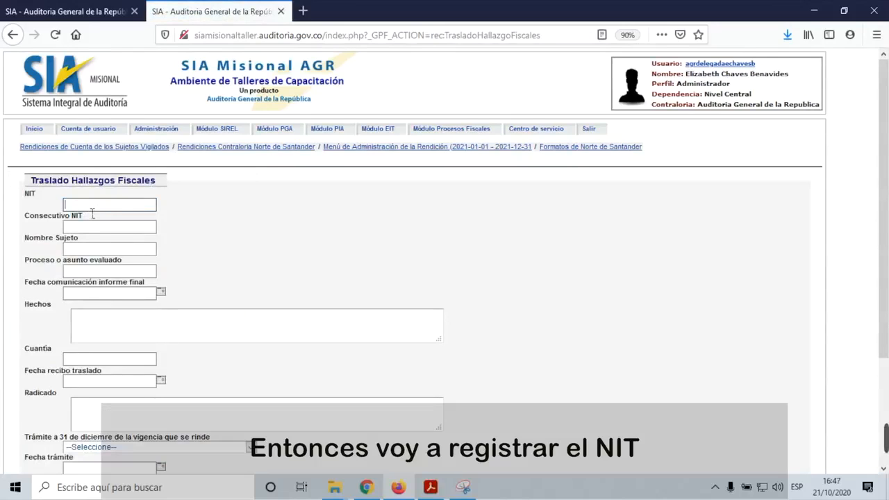
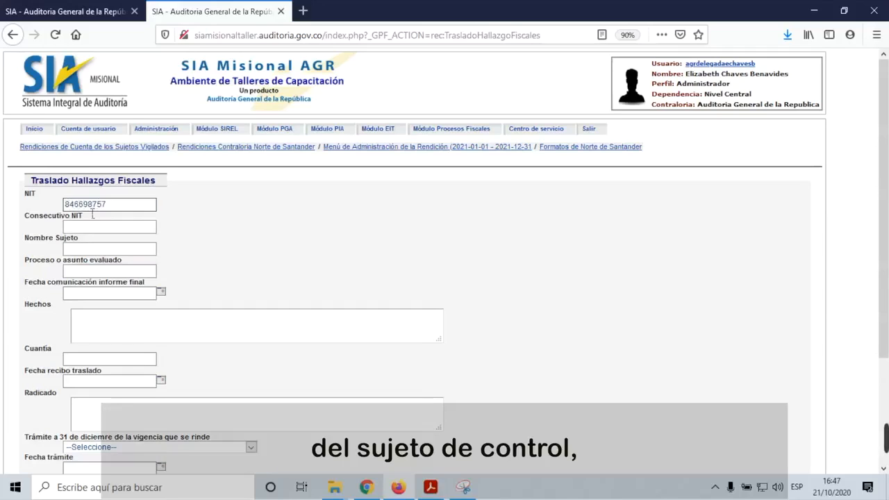
left_click(86, 228)
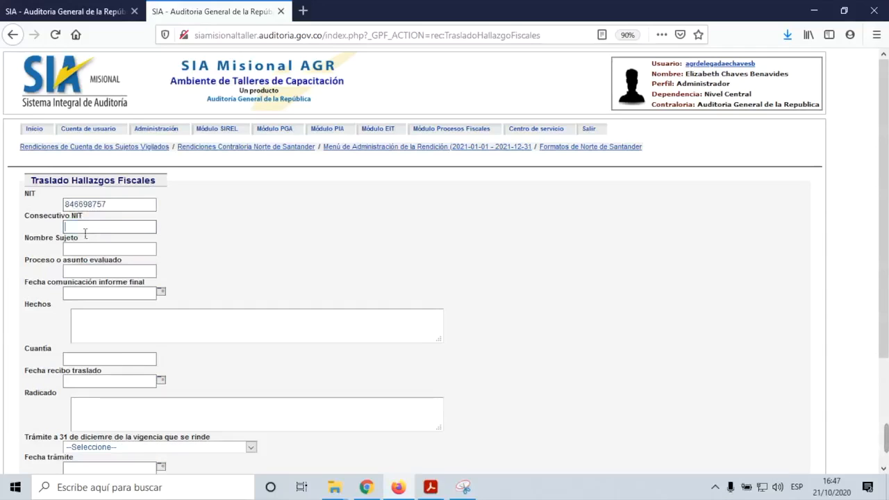
type("25")
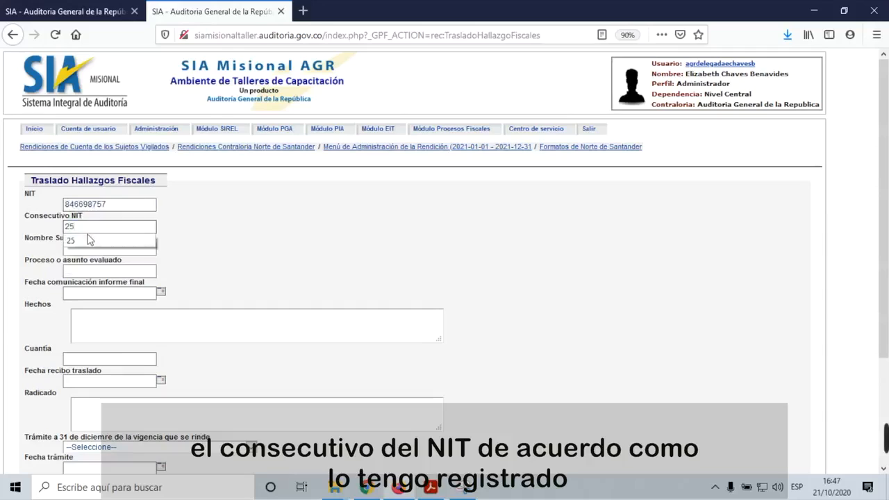
left_click(88, 241)
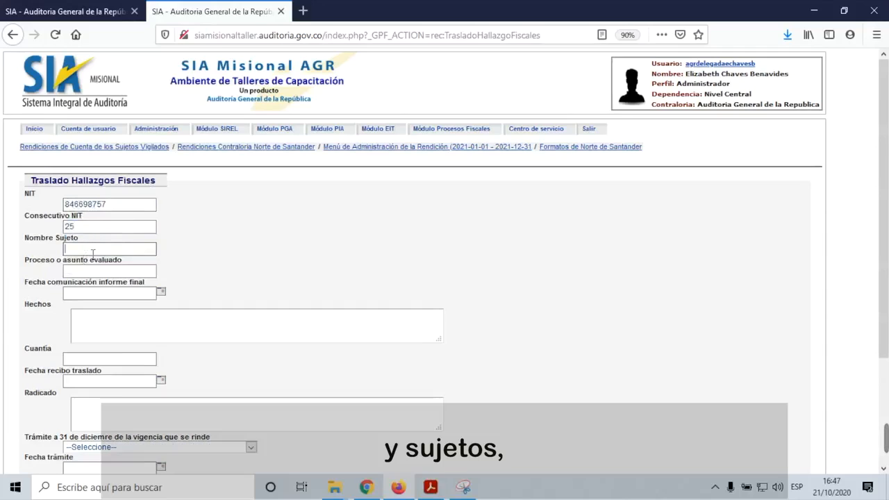
Step: Enter subject name 'alcaldia' and evaluated process 'contable'
type("alcaldia xxxx")
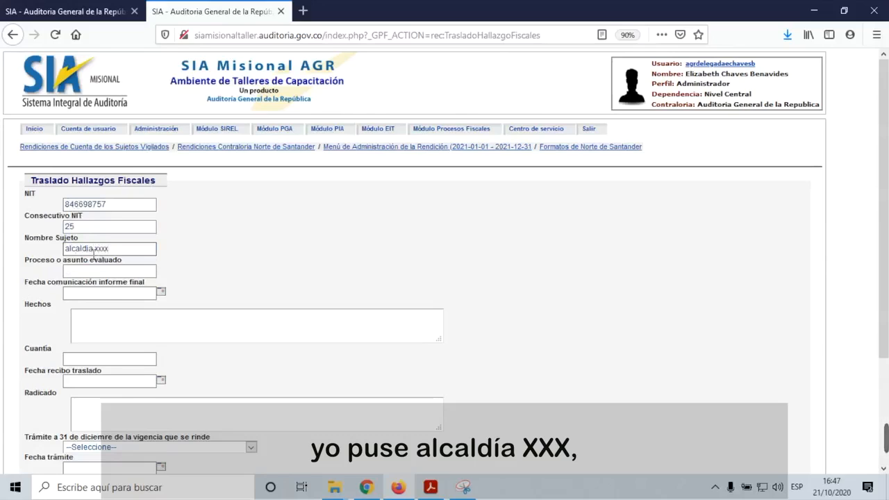
left_click(93, 271)
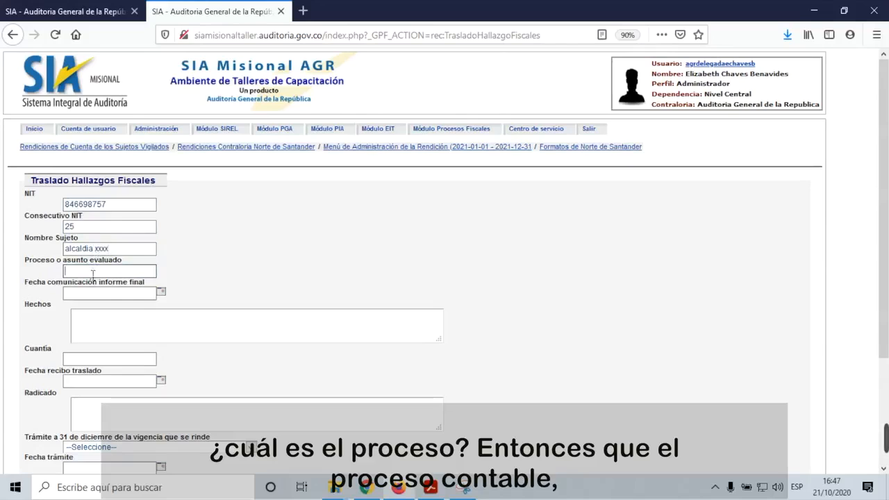
type("contable")
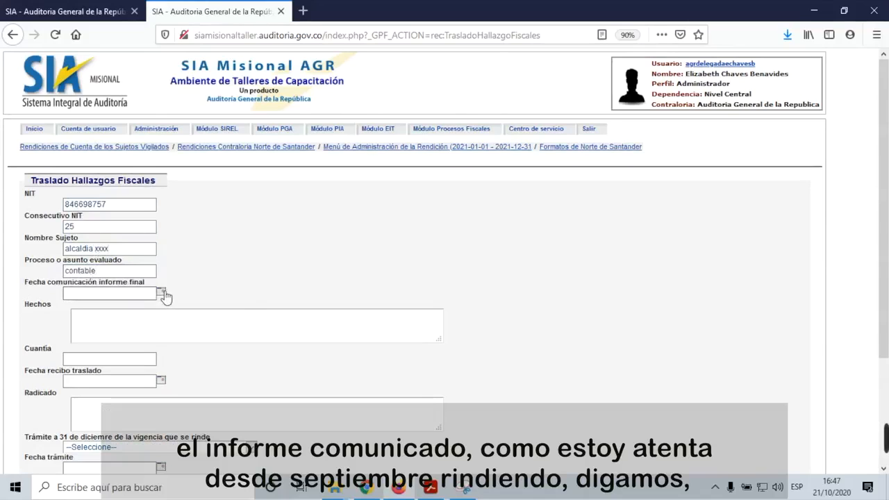
Step: Set the final report communication date to 2020-07-31
left_click(163, 294)
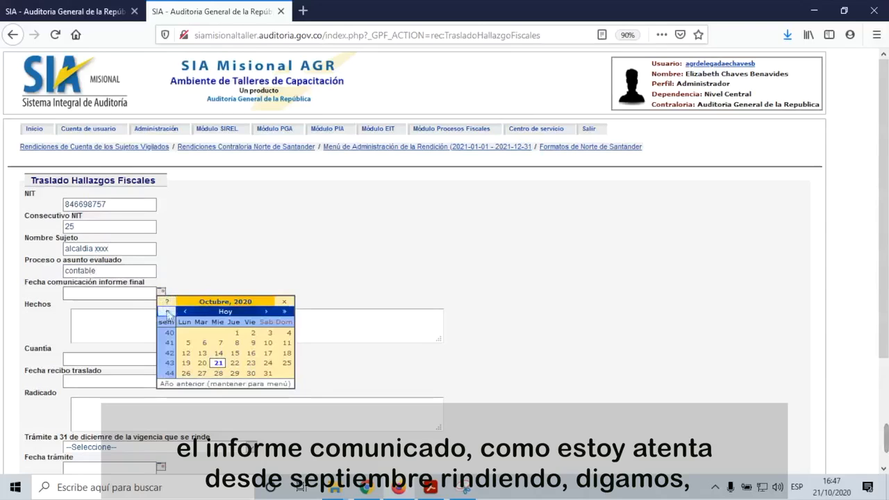
left_click(169, 311)
left_click(170, 312)
left_click(169, 312)
left_click(170, 312)
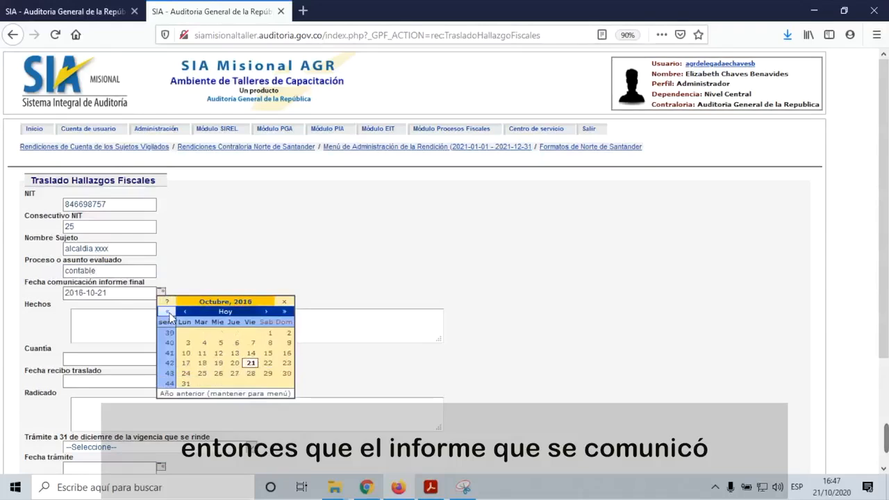
left_click(169, 312)
left_click(170, 312)
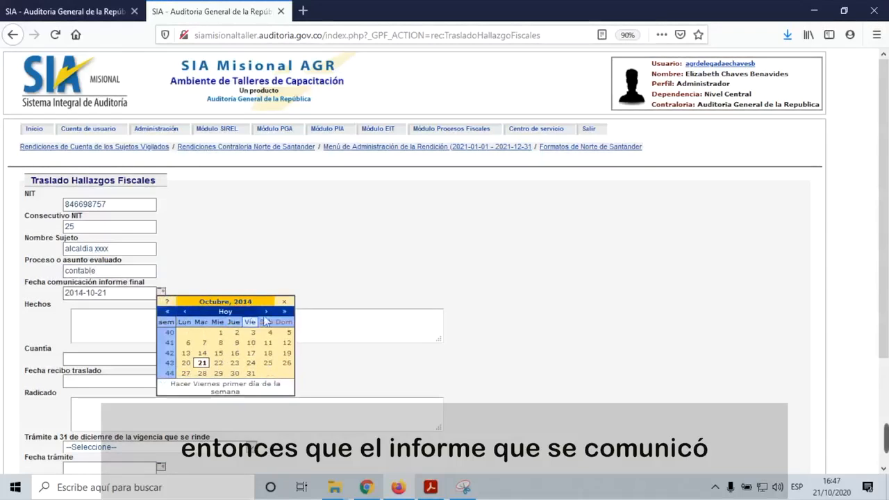
left_click(287, 315)
left_click(286, 316)
left_click(286, 315)
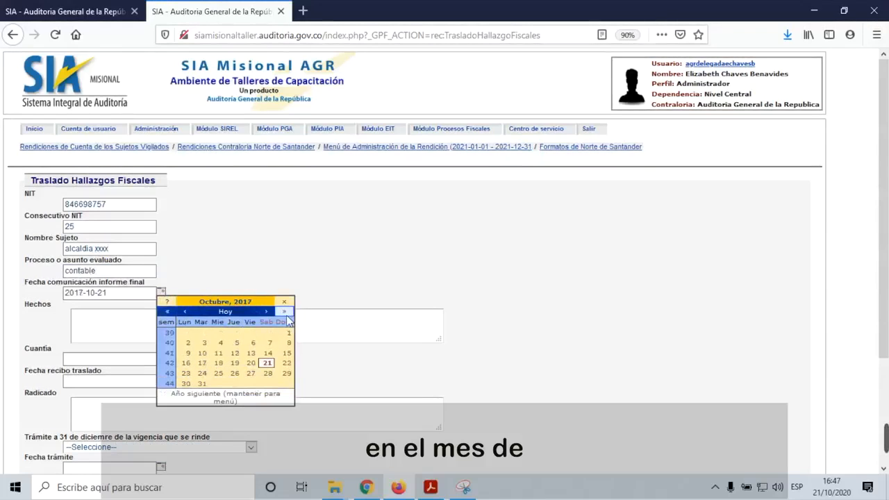
left_click(286, 315)
left_click(287, 315)
left_click(286, 315)
left_click(287, 316)
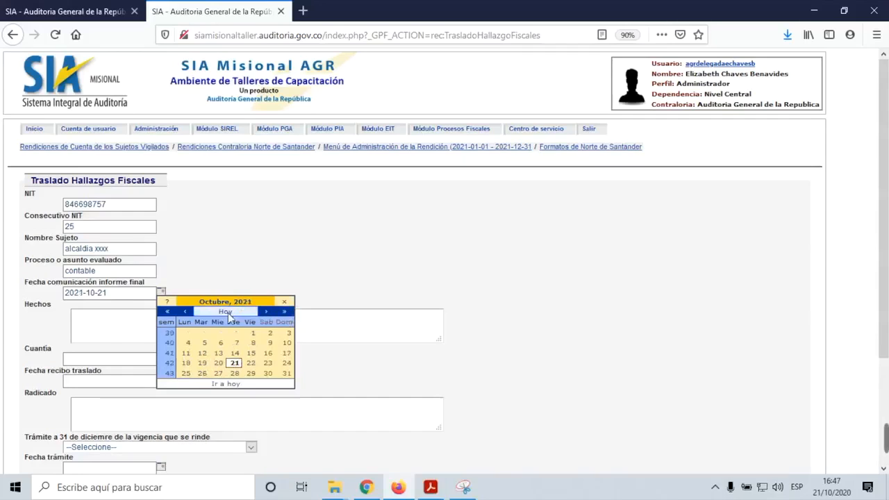
left_click(166, 311)
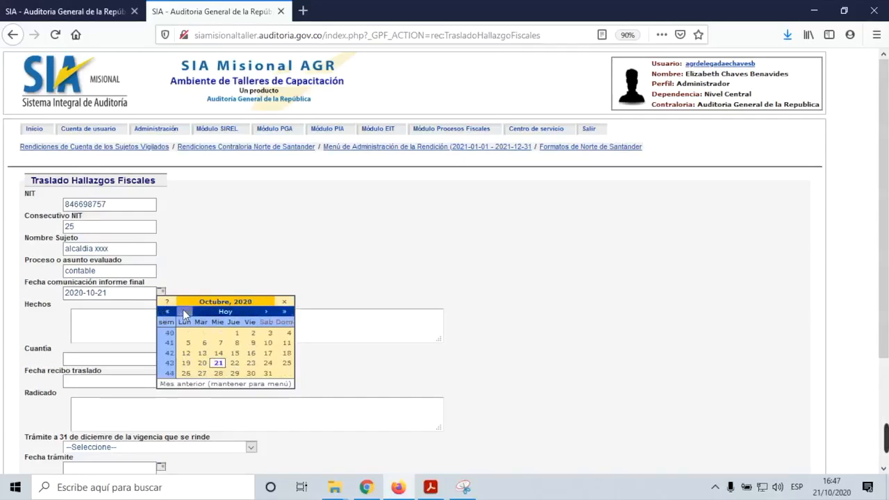
left_click(183, 309)
left_click(183, 309)
left_click(183, 309)
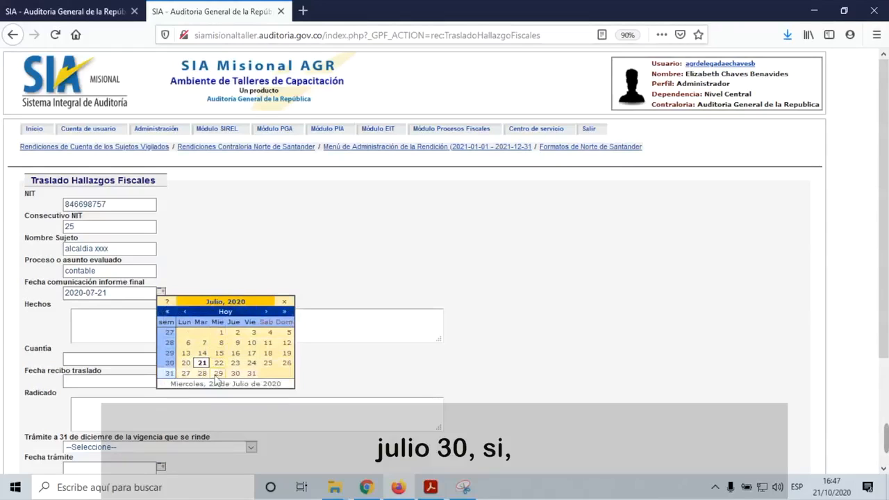
left_click(253, 373)
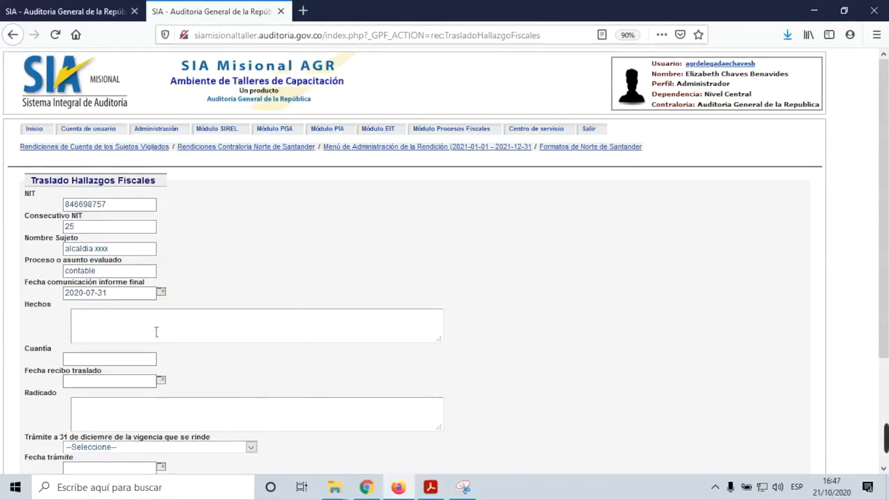
left_click(109, 320)
type("se fal")
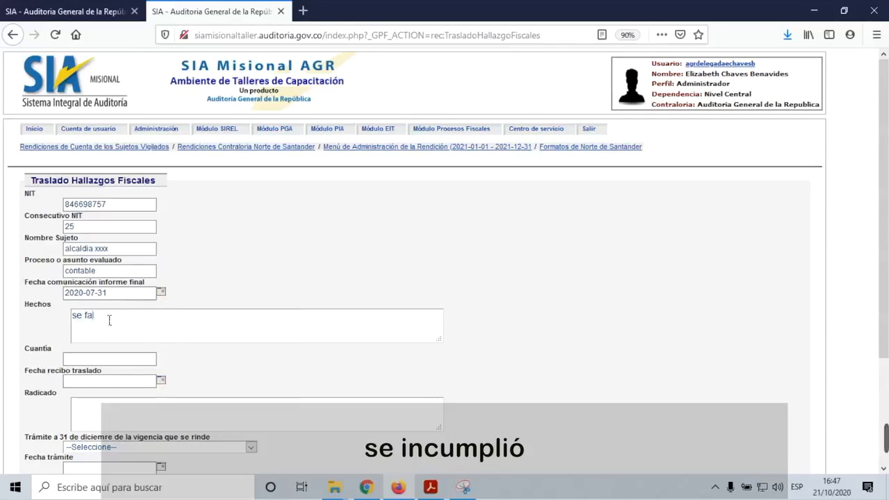
key("BackSpace")
key("BackSpace")
key("BackSpace")
type("incumplio xxx")
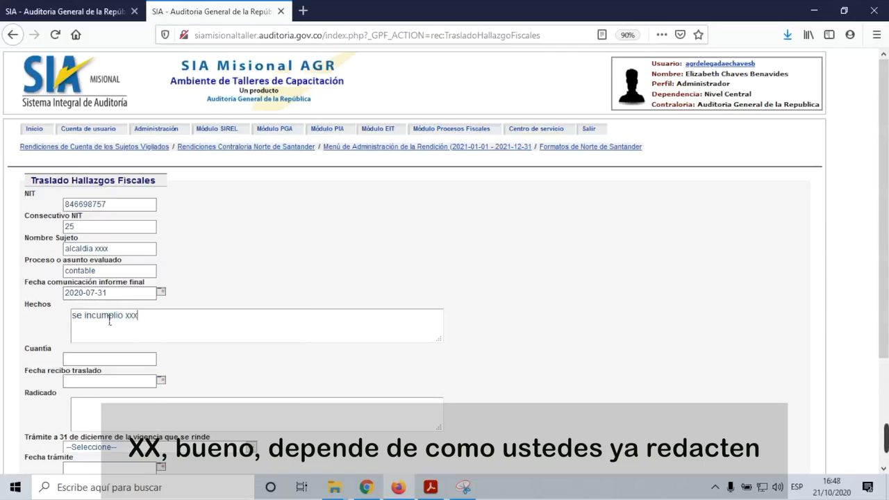
left_click(142, 380)
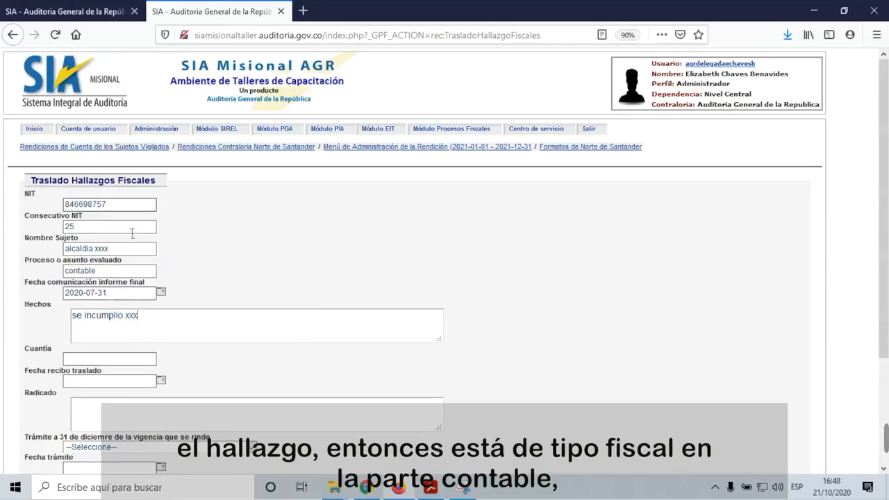
left_click(111, 360)
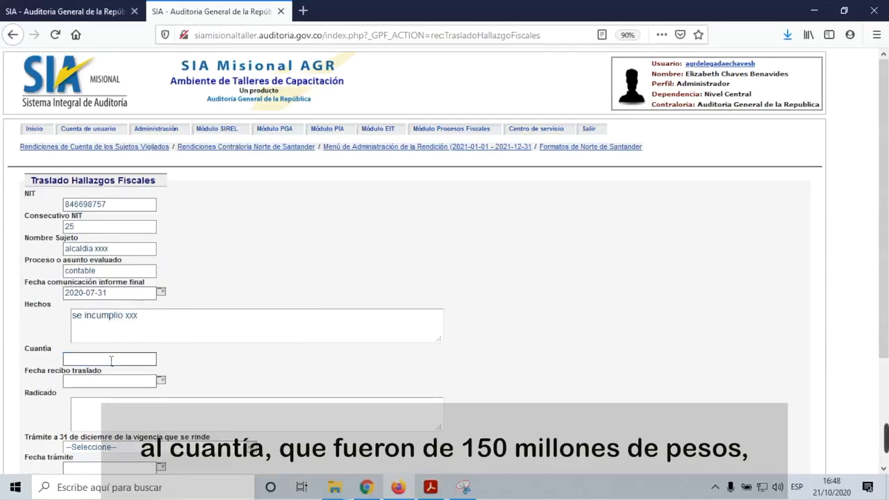
type("1500000000")
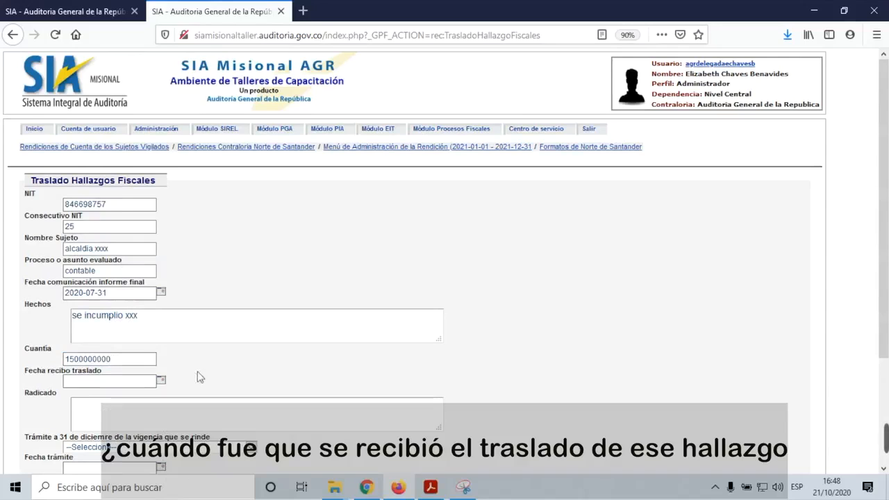
Step: Set the transfer receipt date to 2020-09-30 and enter the filing number
left_click(161, 380)
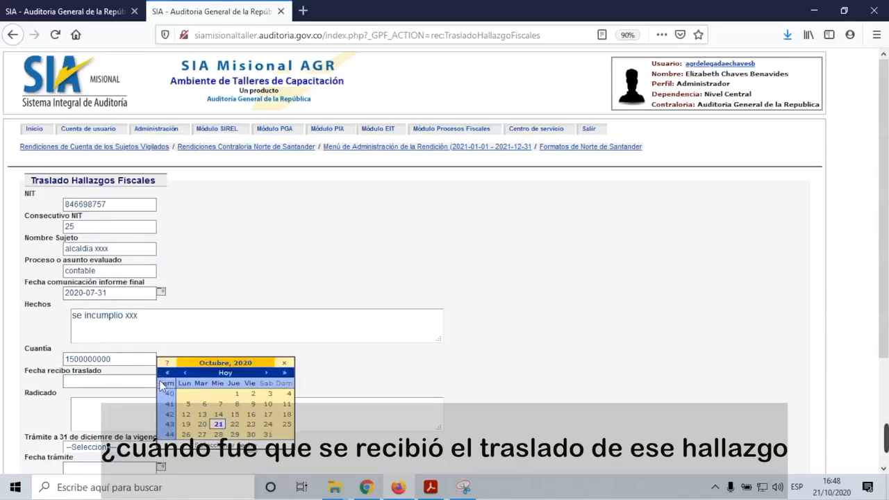
left_click(185, 375)
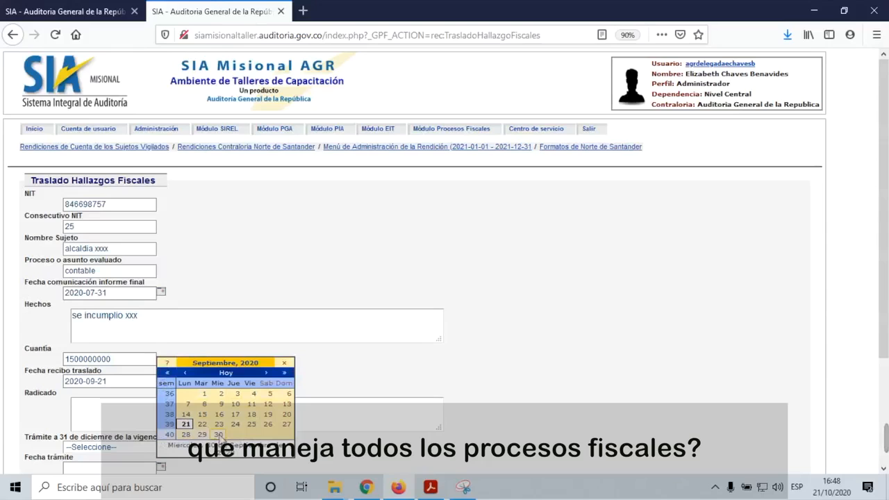
left_click(219, 436)
left_click(143, 416)
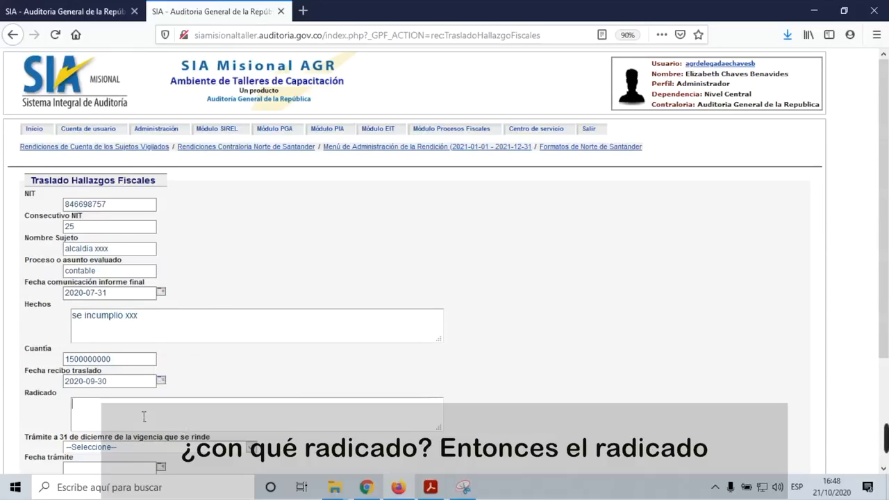
scroll(143, 416, "down", 2)
type("2020")
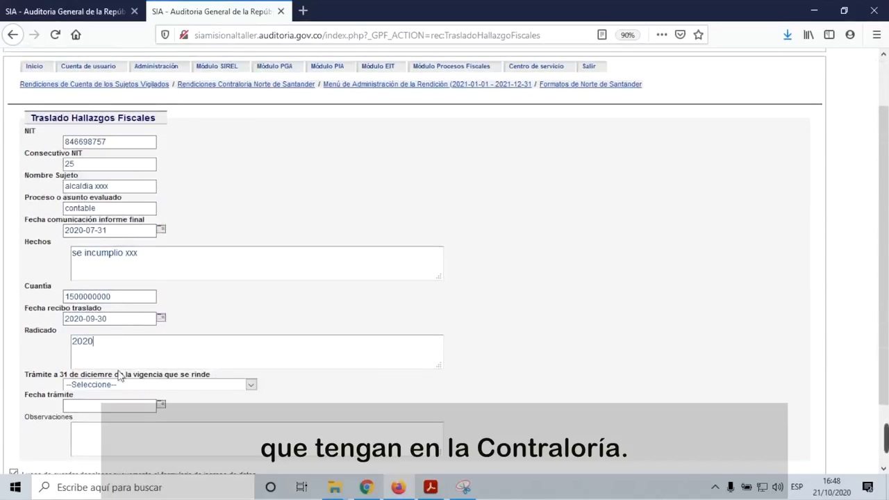
type("11111")
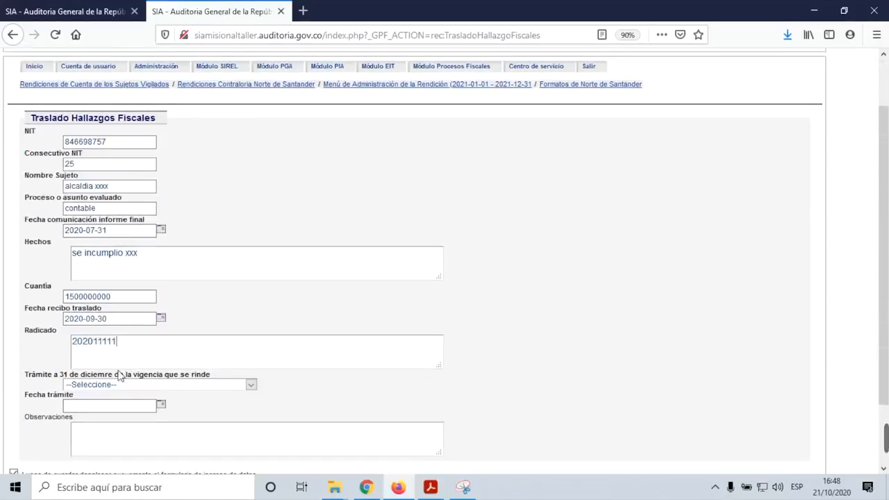
scroll(128, 382, "down", 2)
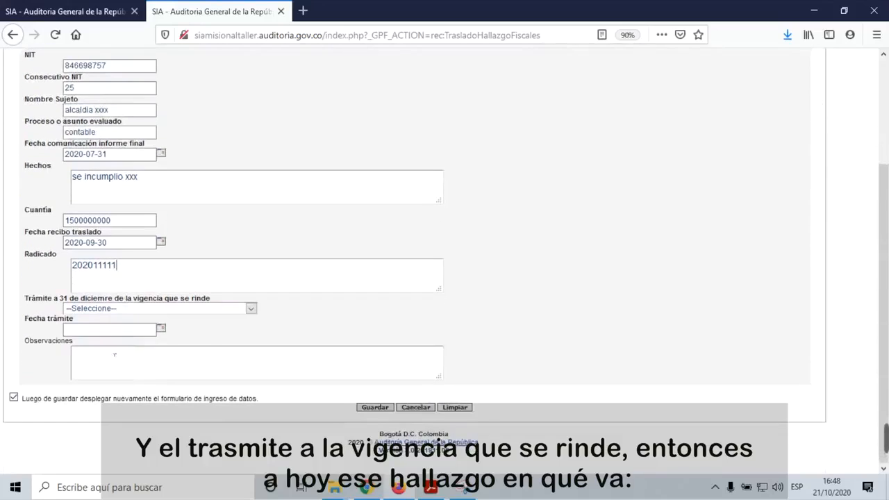
Step: Set status En estudio en dependencia competente, date 2020-09-25, note 'el proceso esta al despacho', and save
left_click(252, 310)
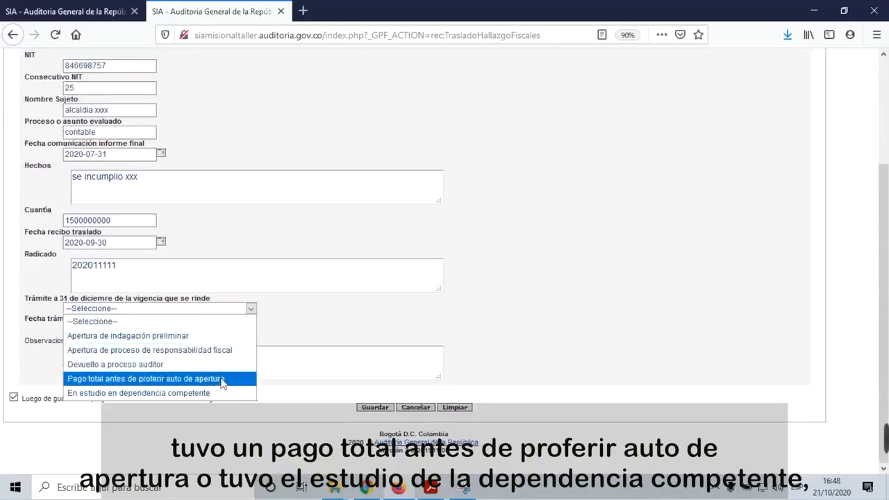
left_click(210, 393)
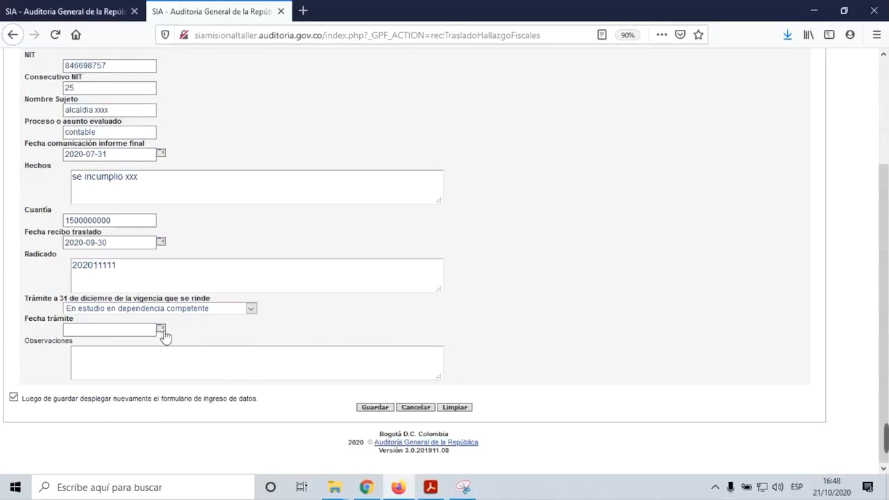
left_click(161, 329)
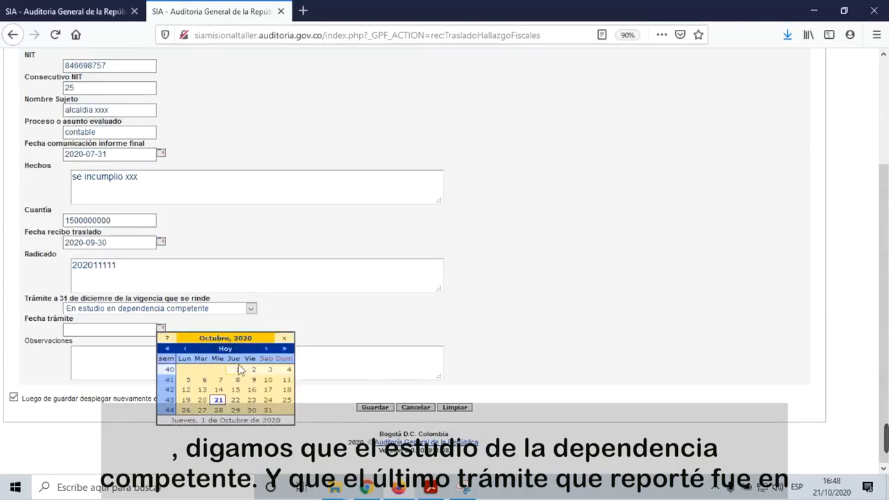
left_click(185, 348)
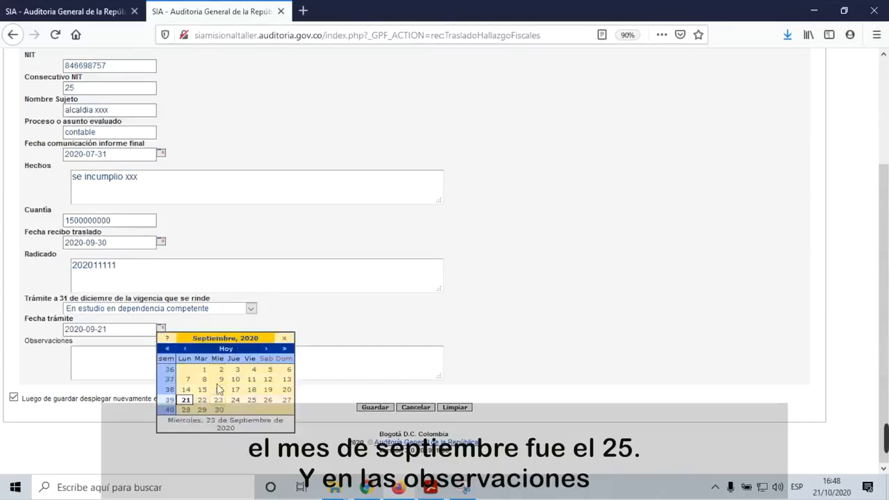
left_click(251, 401)
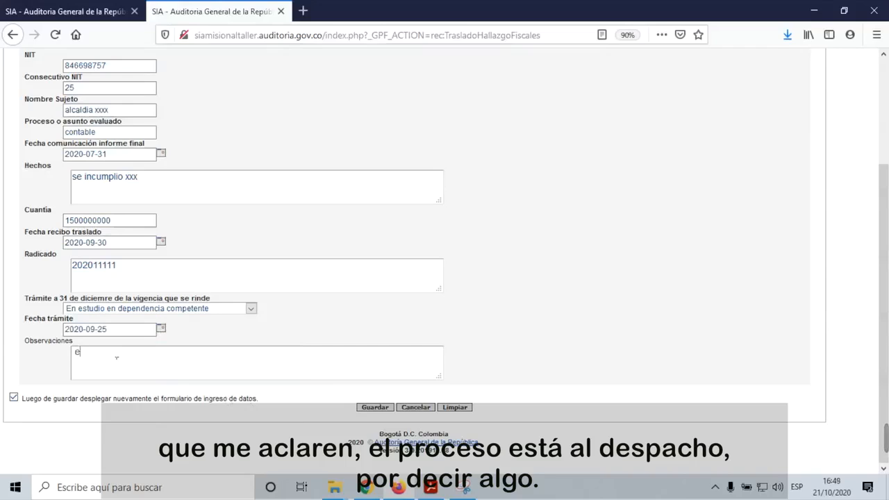
type("l proceso esta al despchao")
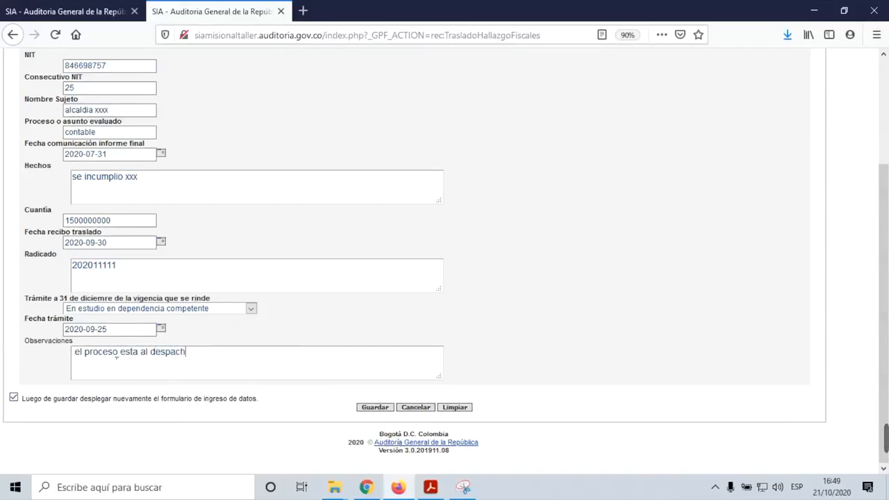
left_click(13, 398)
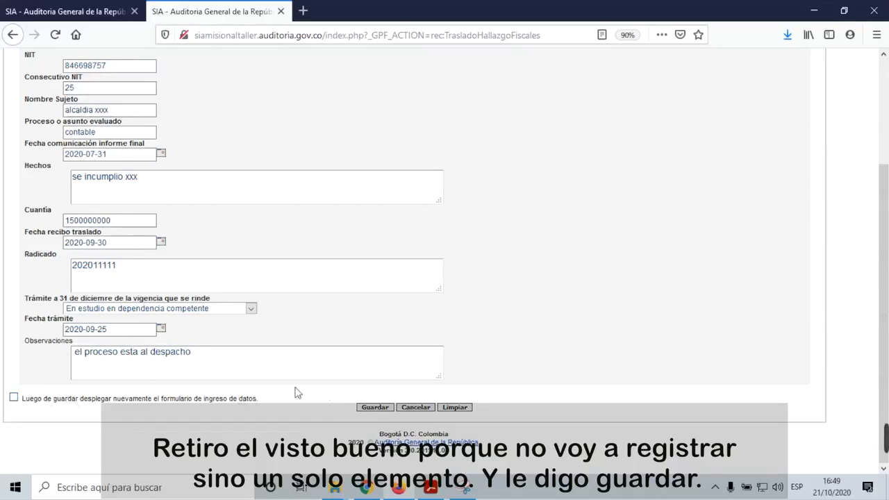
left_click(384, 409)
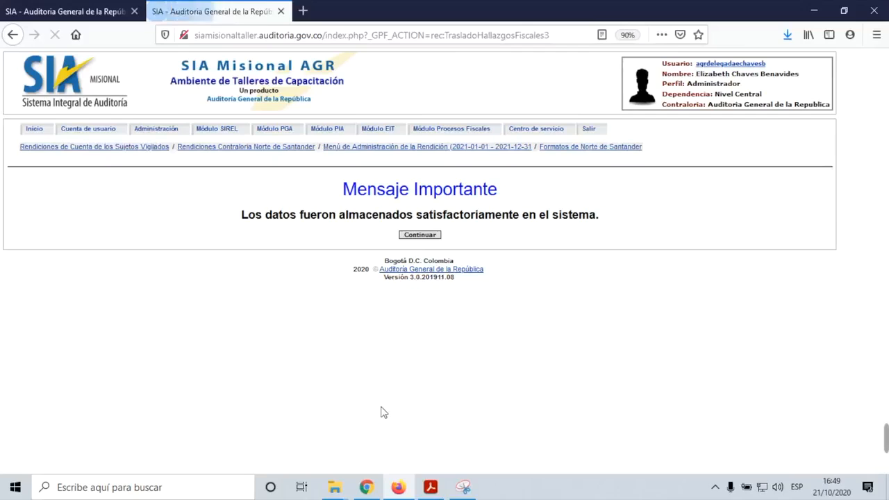
Step: From the saved findings list, view the flat-file import template's column names, then close it
left_click(422, 235)
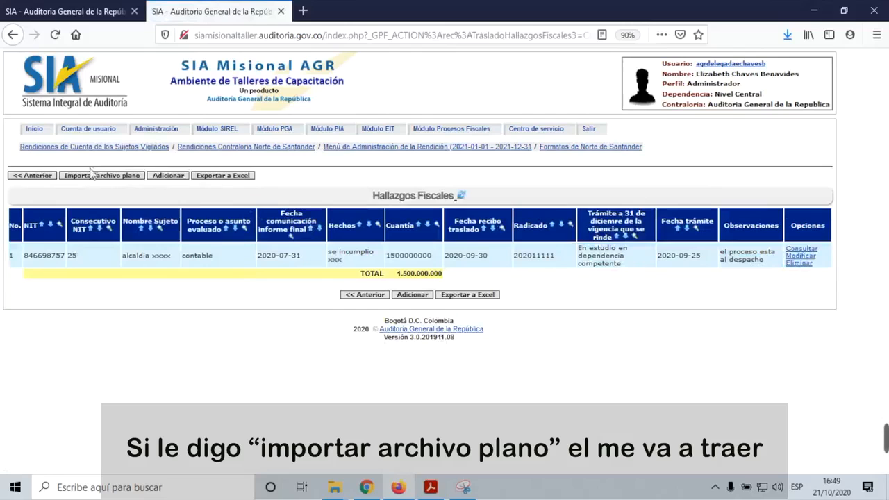
left_click(92, 177)
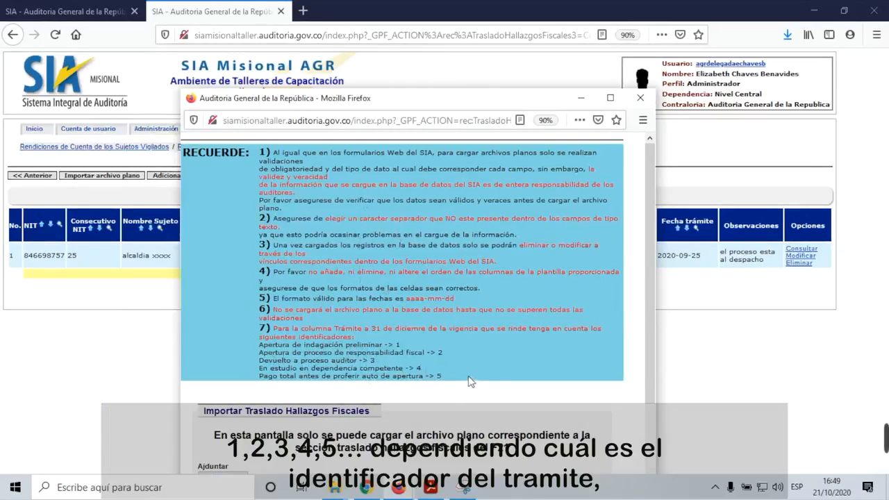
scroll(471, 381, "down", 1)
scroll(472, 381, "down", 3)
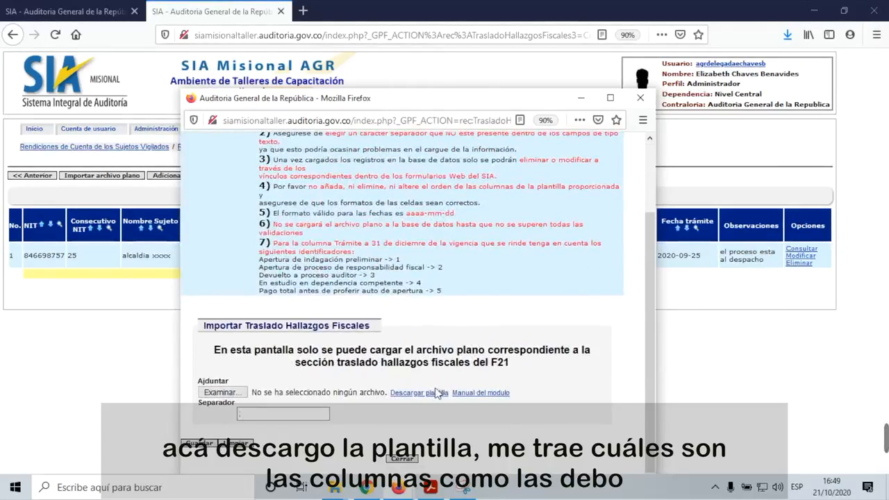
left_click(432, 399)
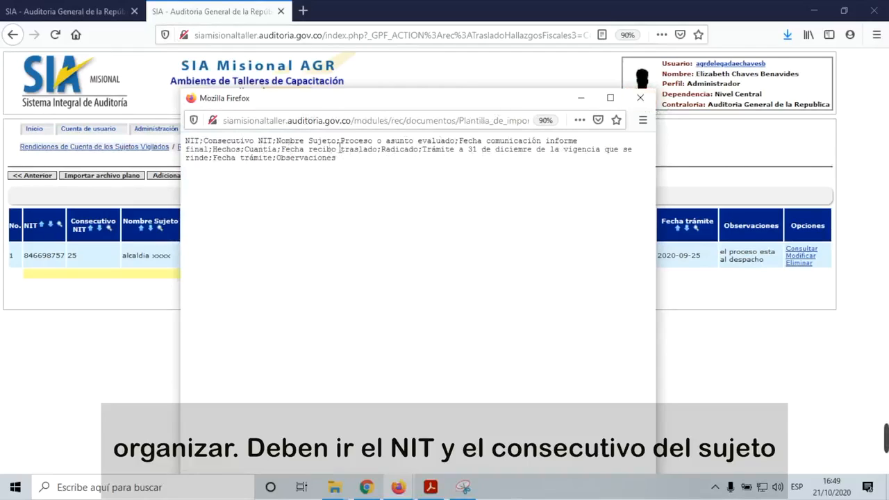
left_click_drag(337, 141, 186, 137)
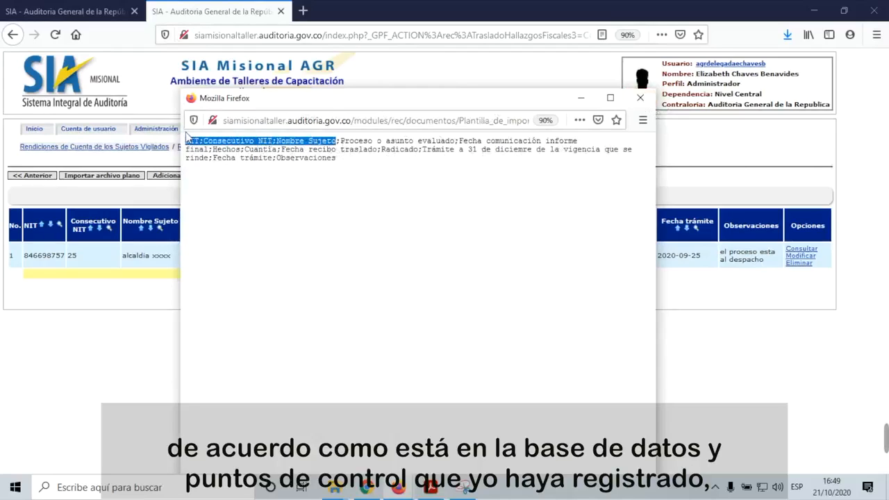
left_click(296, 201)
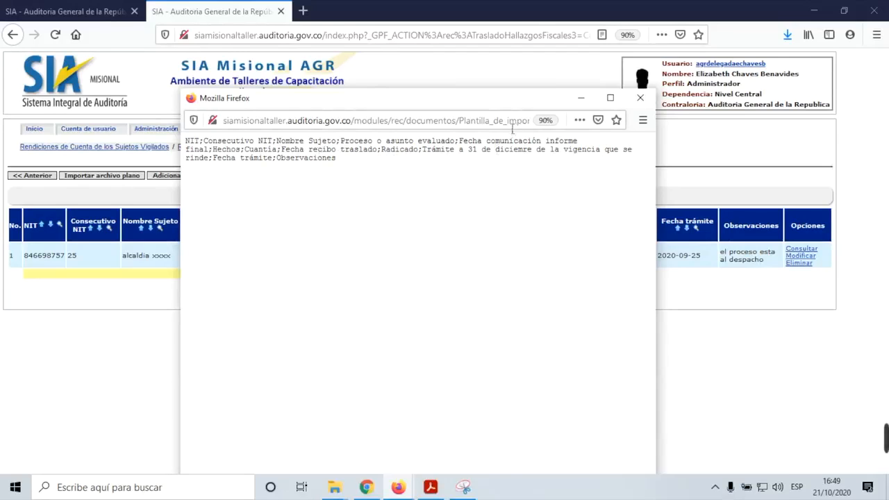
left_click(640, 98)
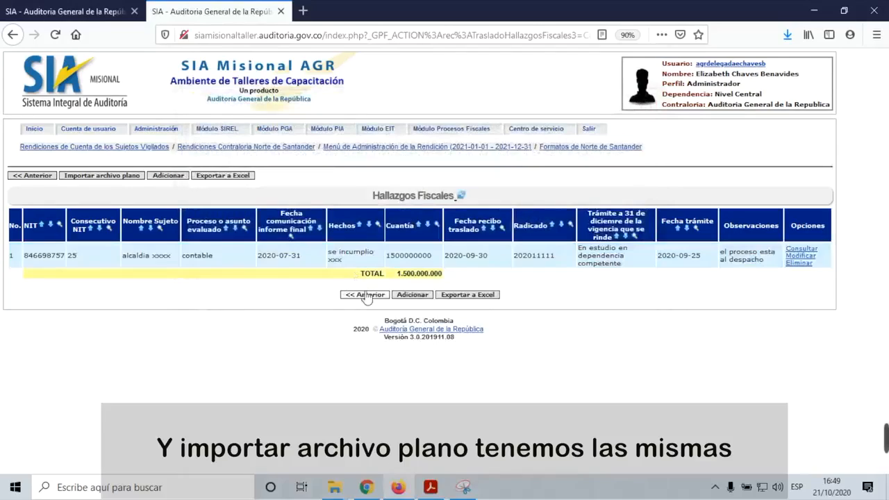
Step: Open the flat-file import, cancel file selection, close it and go back to the sections list
left_click(131, 176)
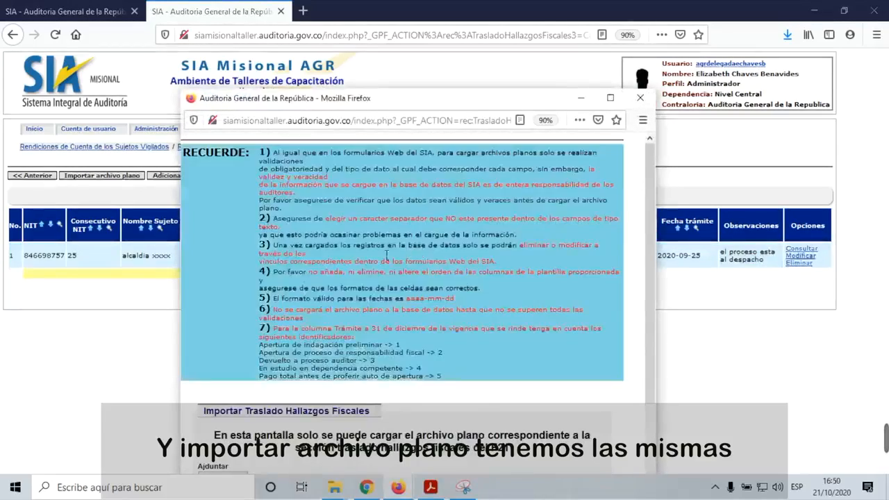
scroll(472, 380, "down", 3)
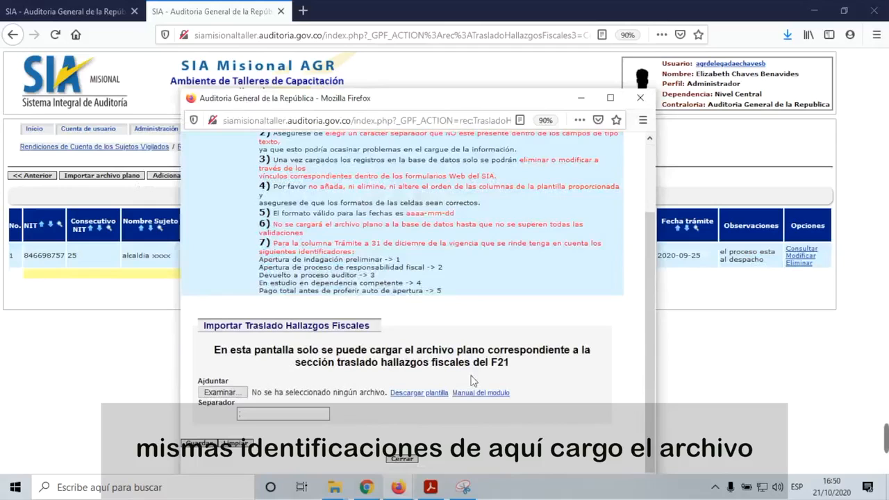
left_click(221, 392)
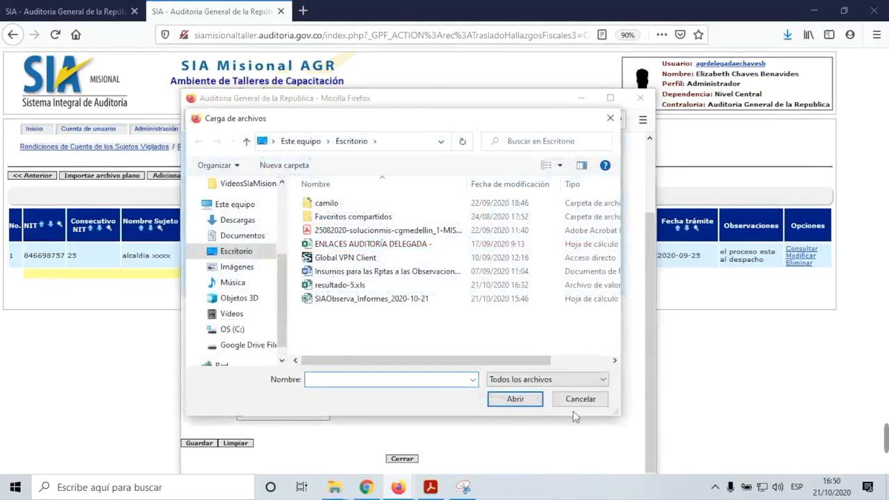
left_click(580, 399)
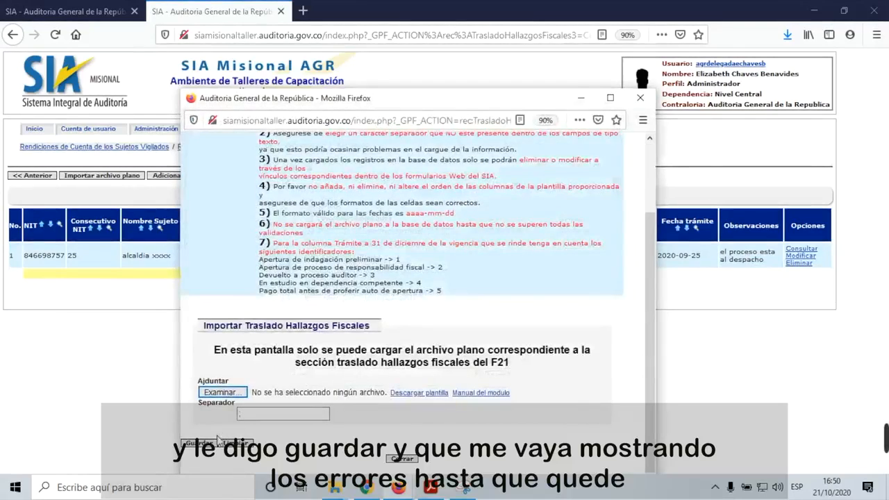
left_click(402, 459)
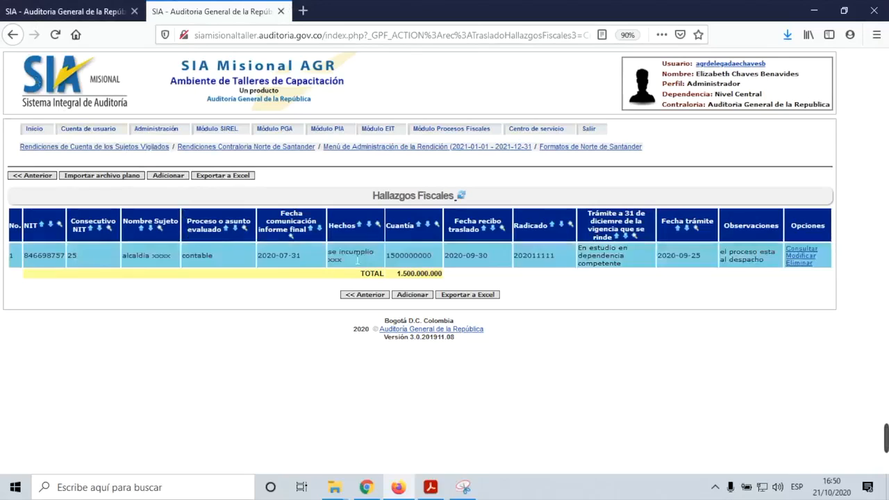
left_click(363, 295)
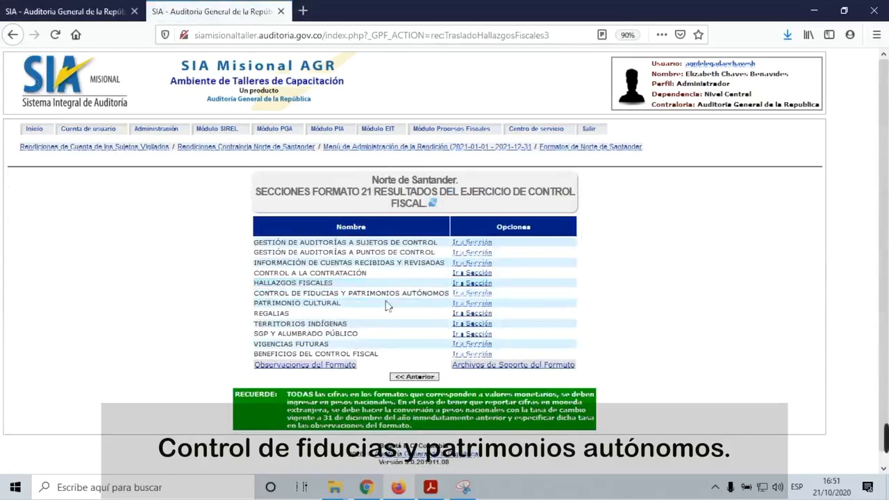
Step: Start a new fiducias record with its NIT, investment-trust business class and balance 12000000
left_click(474, 294)
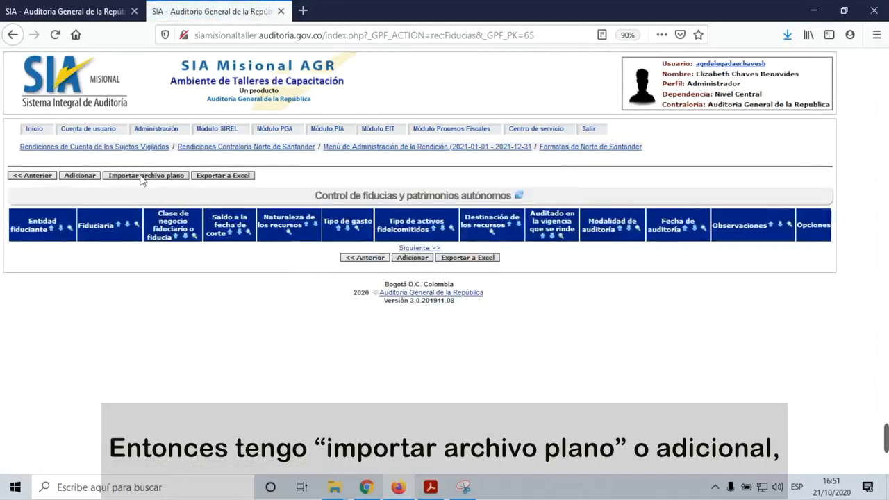
left_click(411, 257)
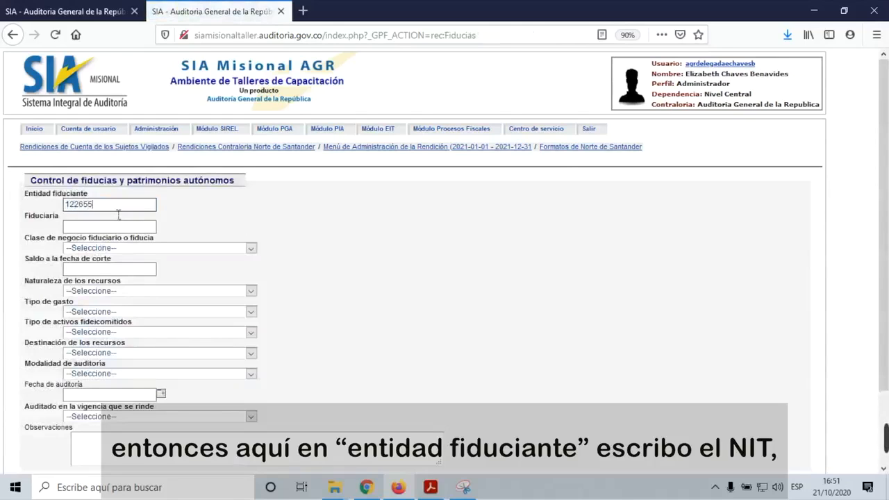
type("7987")
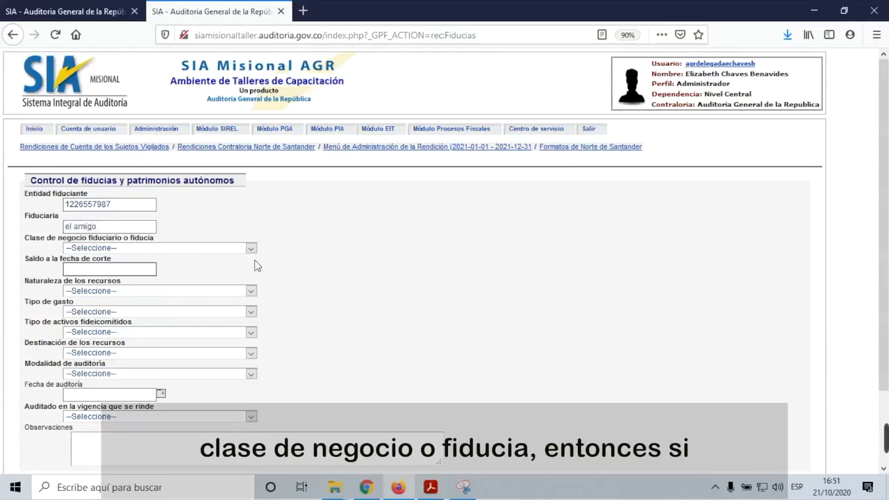
left_click(251, 255)
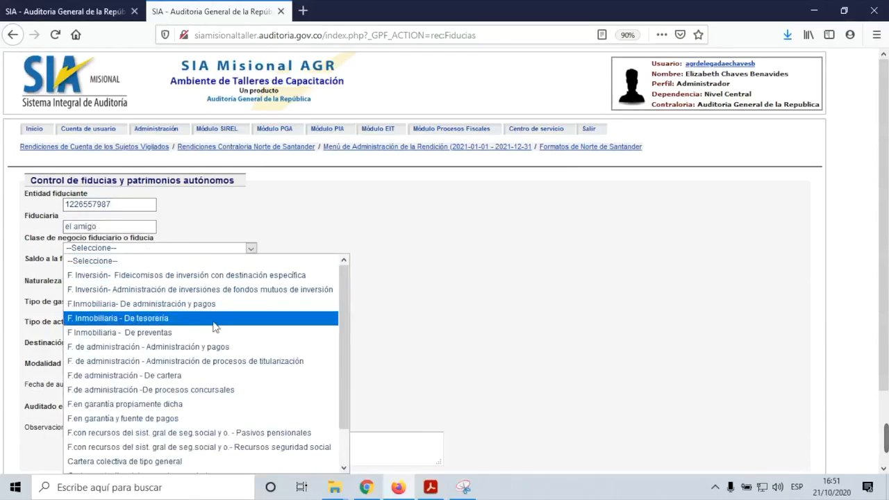
left_click(198, 276)
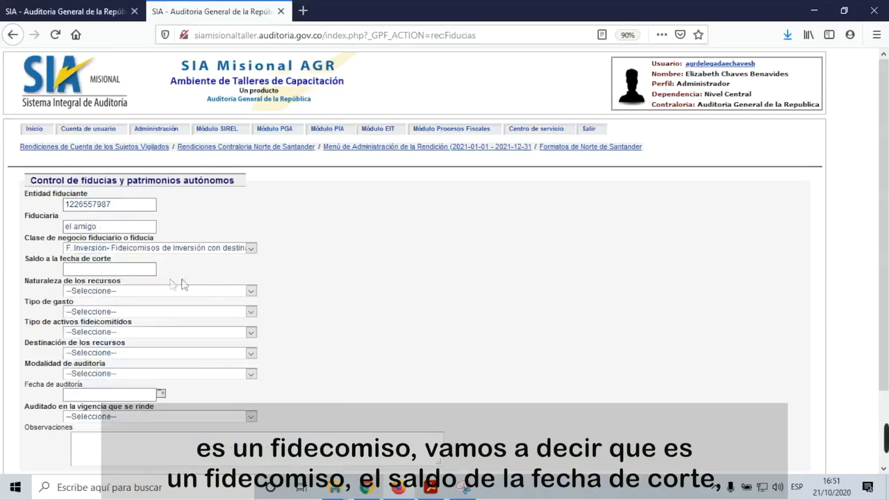
left_click(120, 273)
type("12000000")
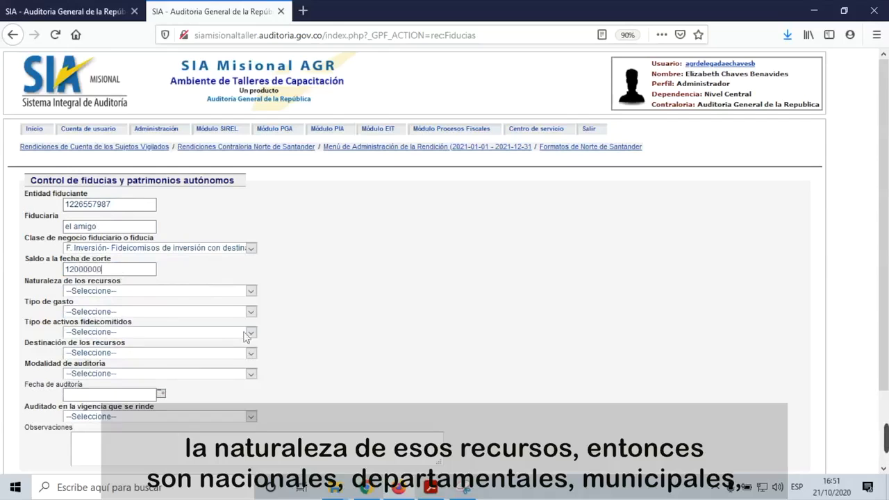
Step: Choose Departamental, Funcionamiento, Activos monetarios, Salud and Auditoría financiera in the record's dropdowns
left_click(251, 292)
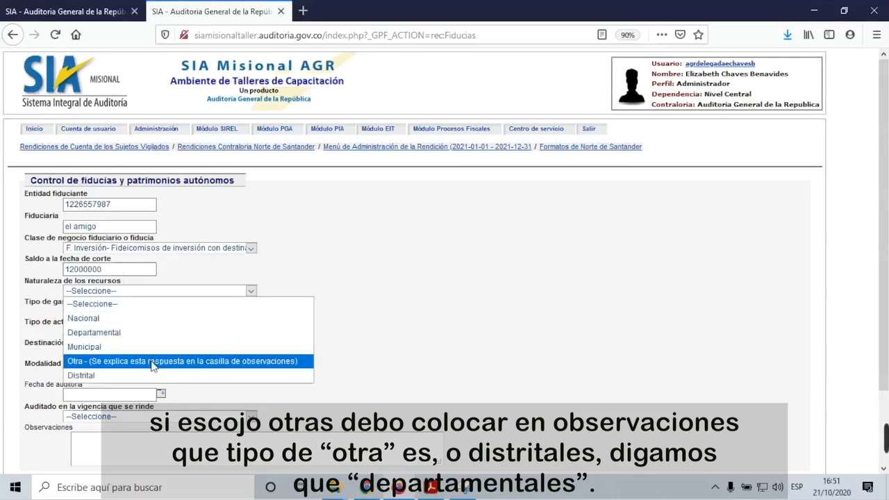
left_click(102, 333)
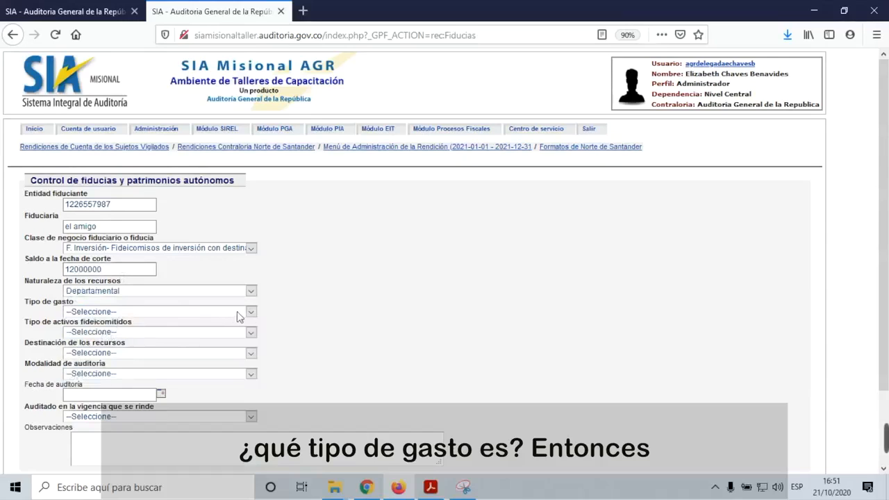
left_click(252, 312)
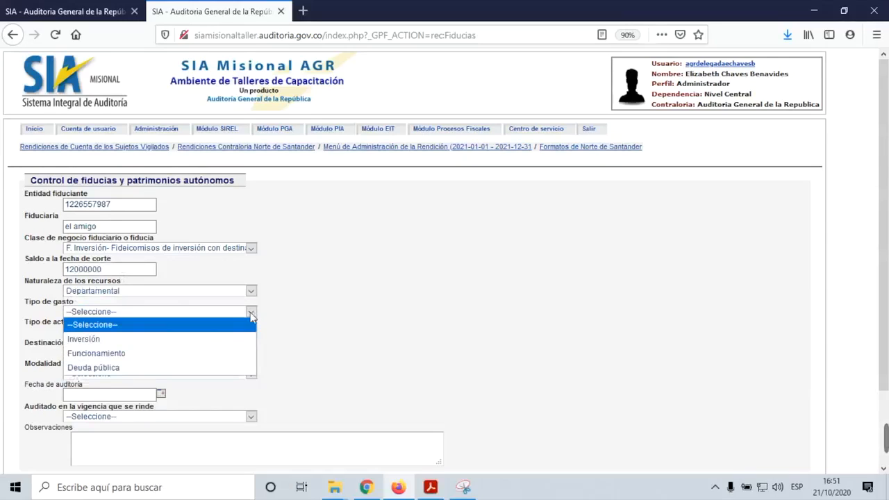
left_click(143, 357)
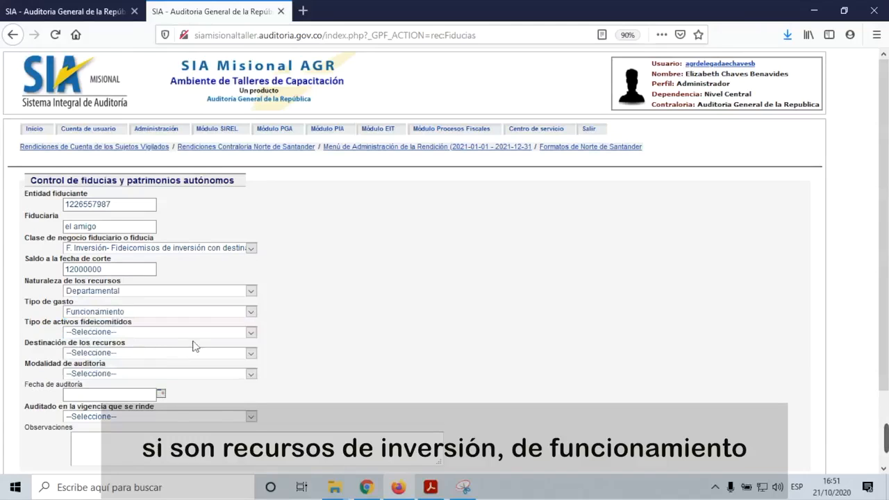
left_click(250, 334)
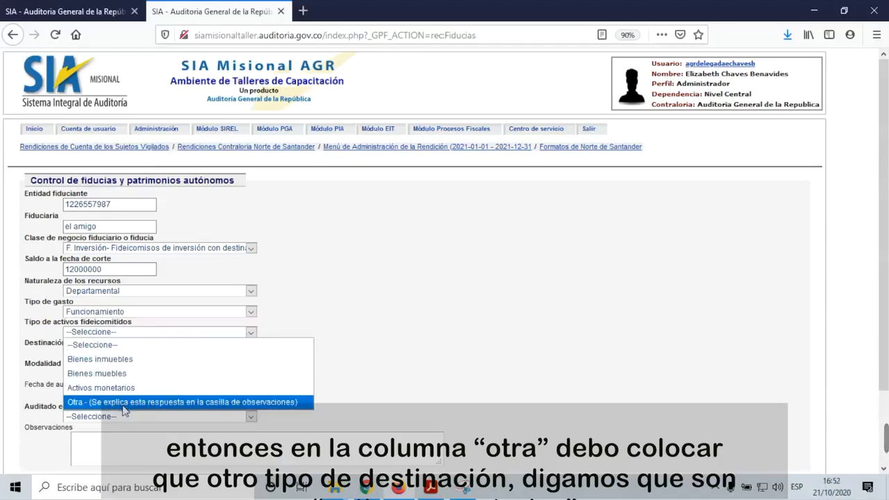
left_click(127, 389)
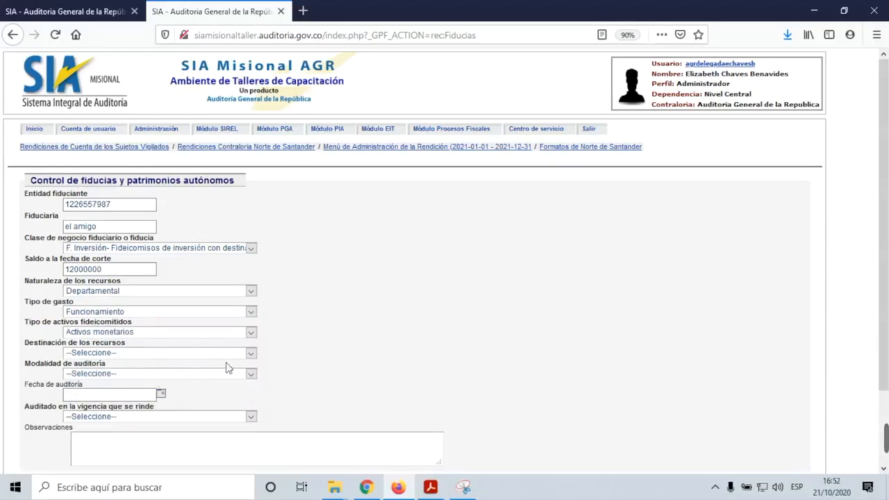
left_click(250, 354)
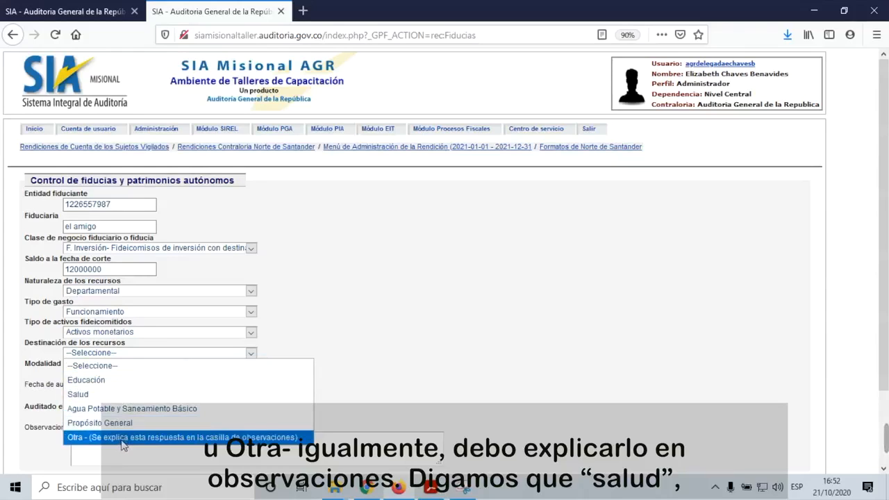
left_click(129, 393)
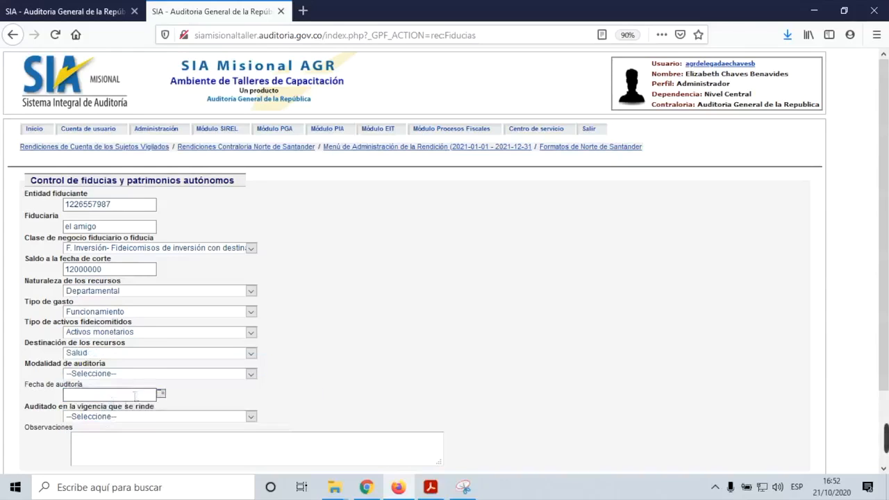
left_click(251, 374)
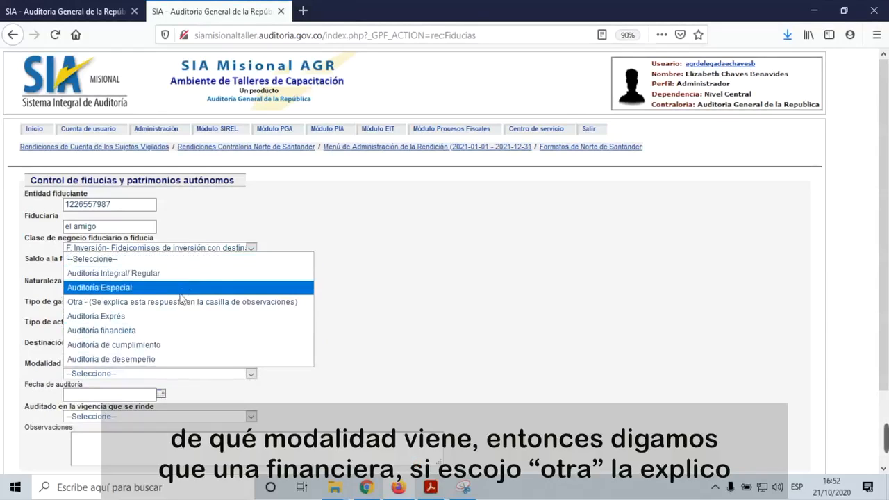
left_click(166, 332)
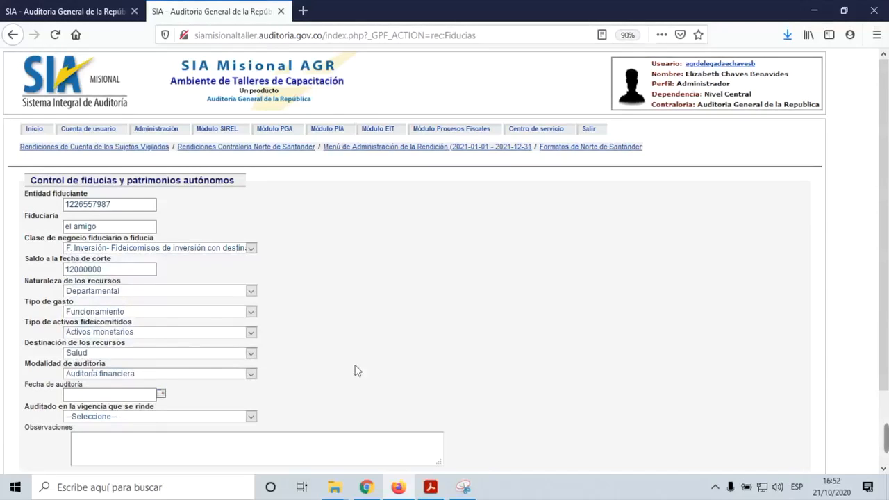
scroll(344, 366, "down", 3)
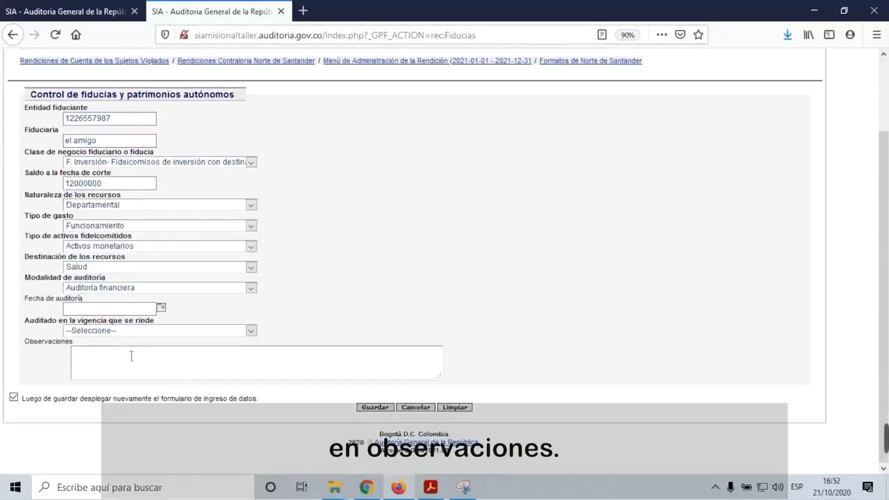
Step: Set audit date 2020-09-30 and audited-in-period SI, disable redisplay, and save the record
left_click(161, 309)
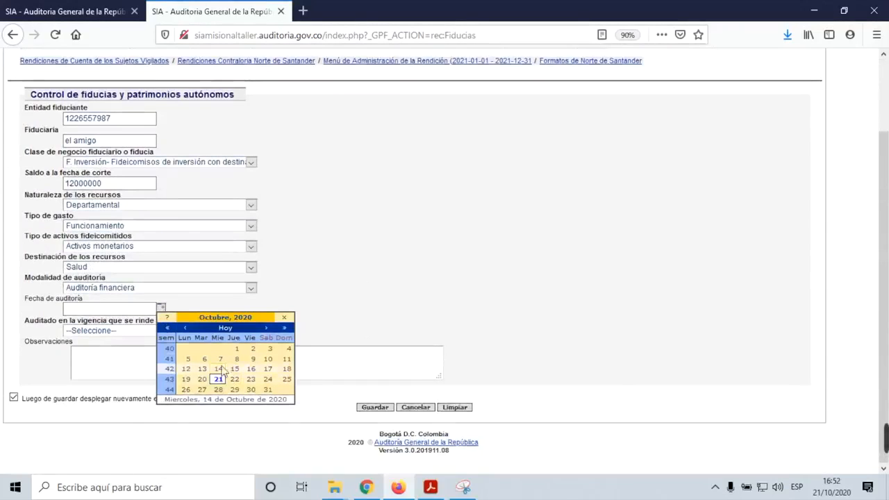
left_click(185, 329)
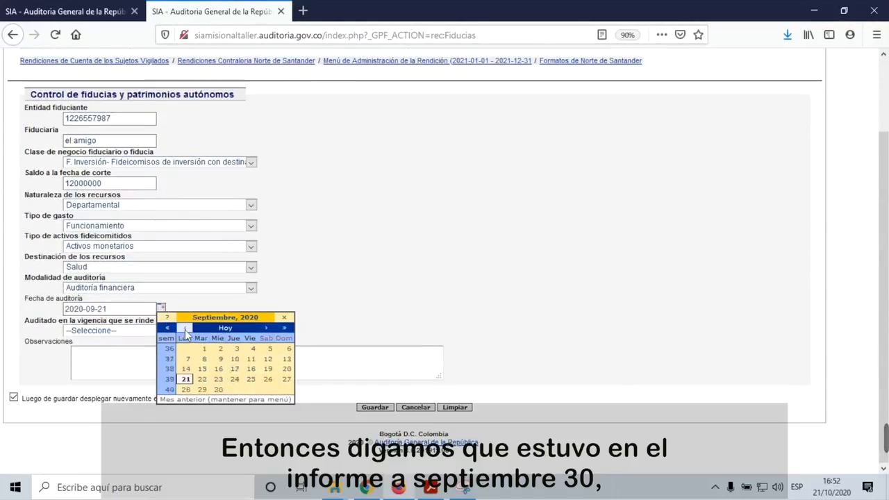
left_click(217, 389)
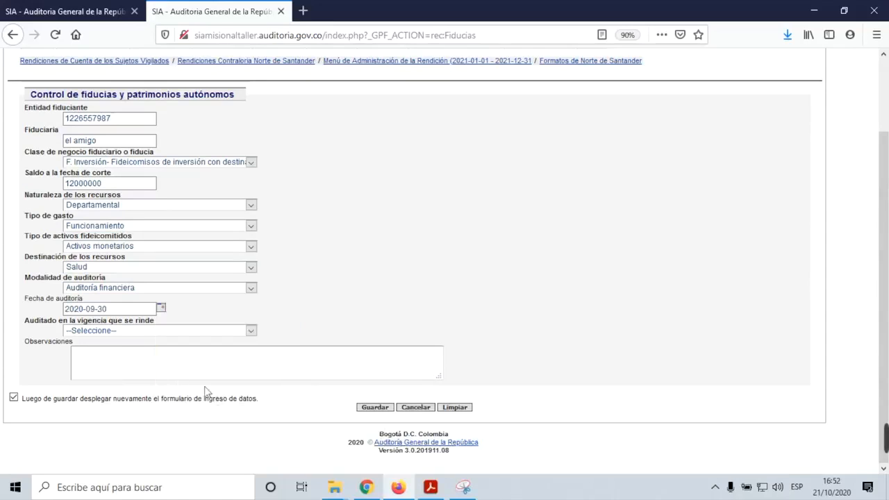
left_click(252, 332)
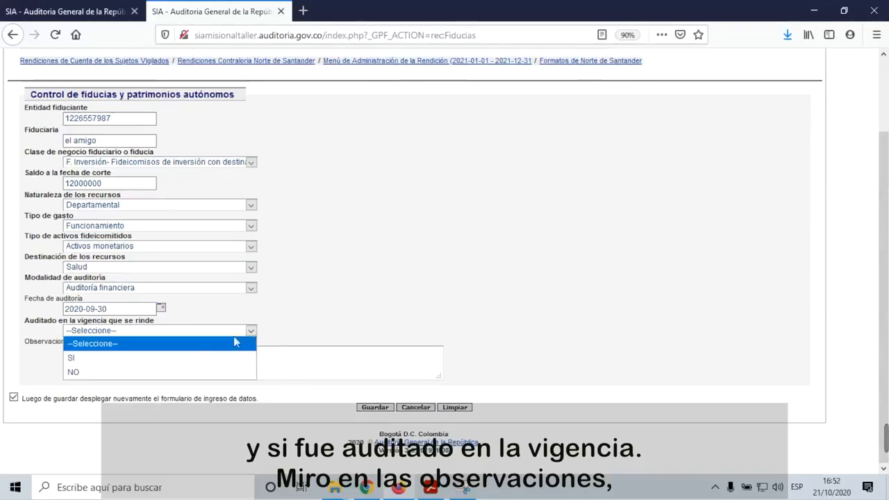
left_click(136, 361)
left_click(13, 397)
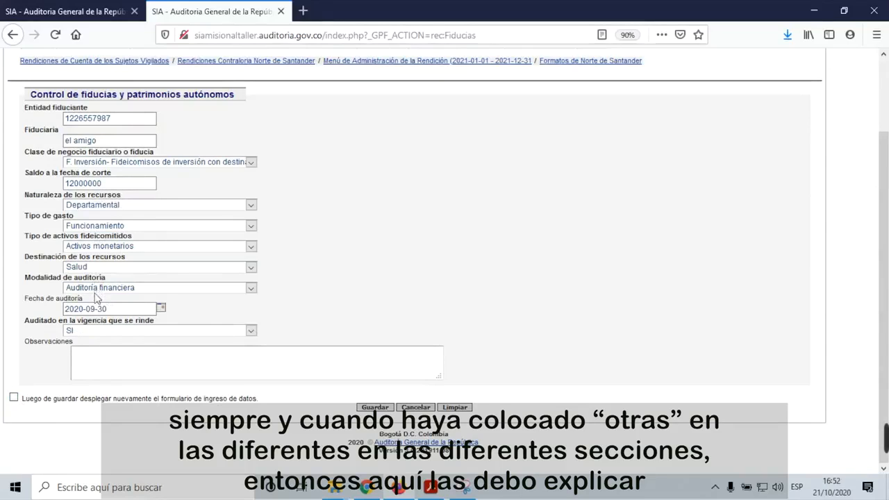
left_click(87, 359)
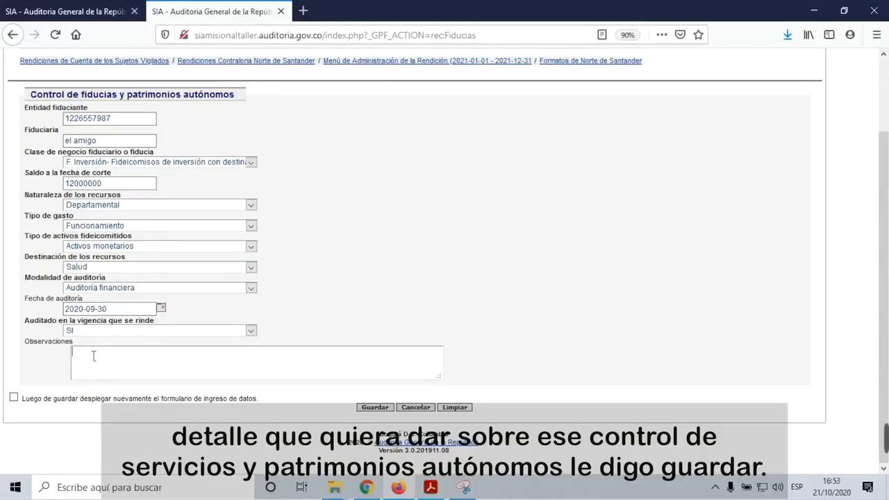
left_click(379, 409)
Step: From the saved fiducias list, view the flat-file import template's column headers, then close it
left_click(420, 235)
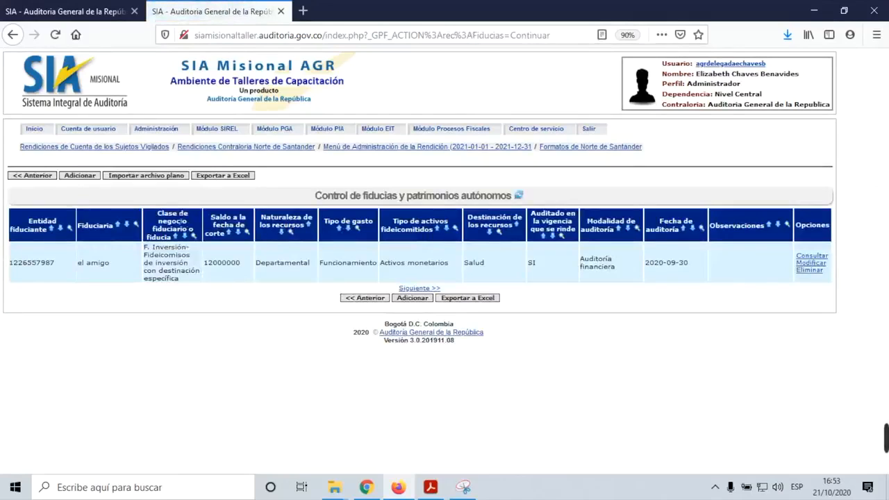
left_click(154, 177)
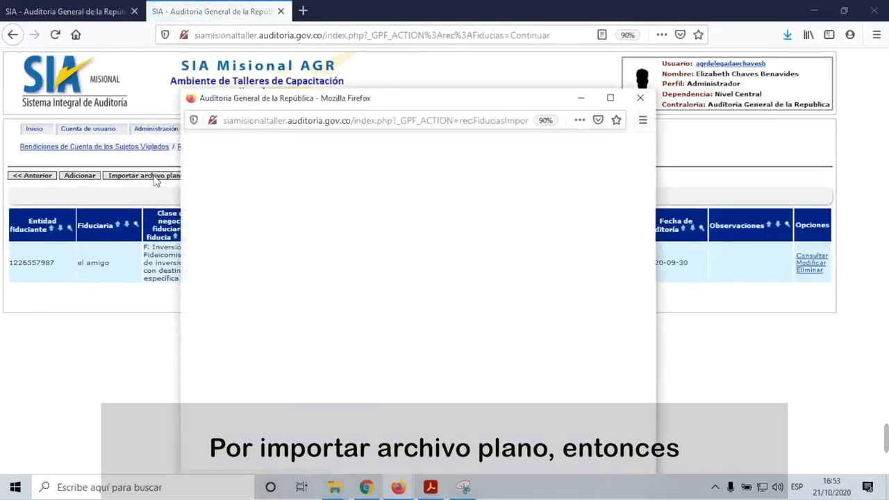
scroll(374, 315, "down", 1)
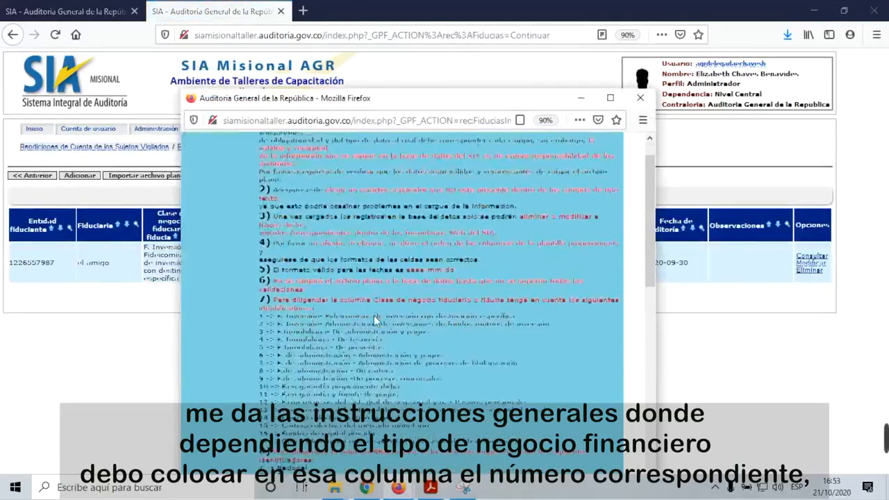
scroll(374, 315, "down", 4)
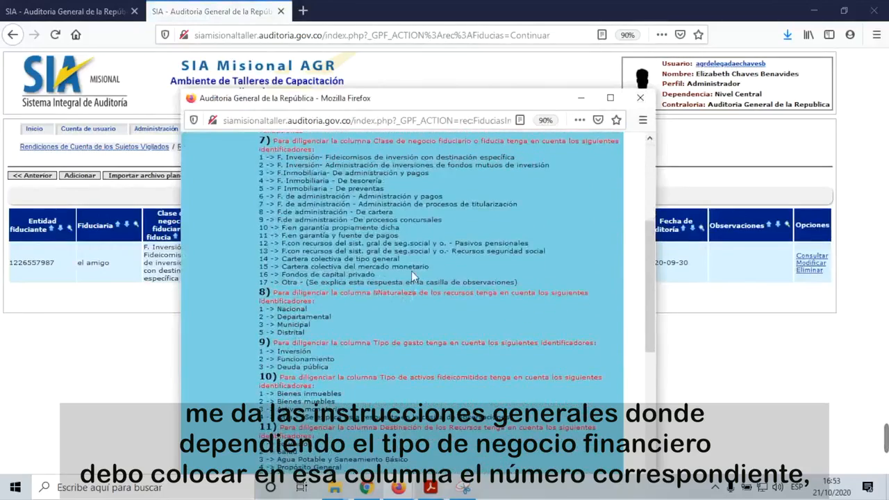
scroll(419, 228, "up", 2)
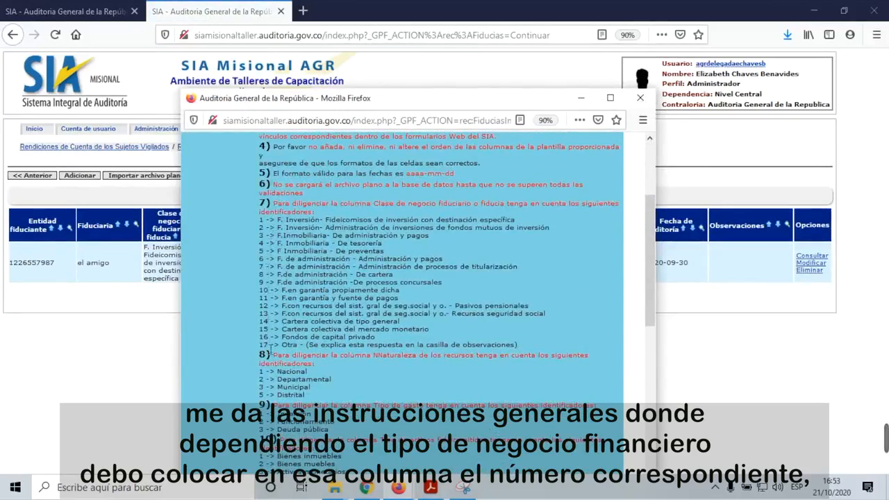
scroll(318, 357, "down", 2)
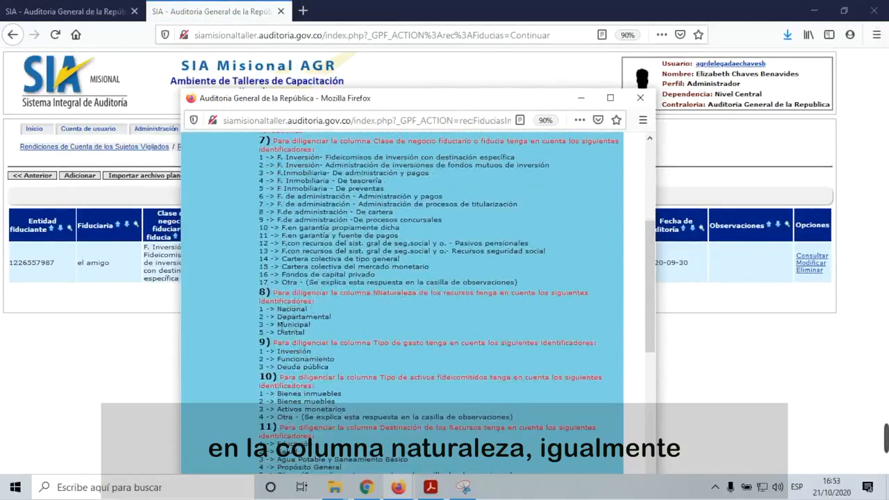
scroll(280, 331, "down", 4)
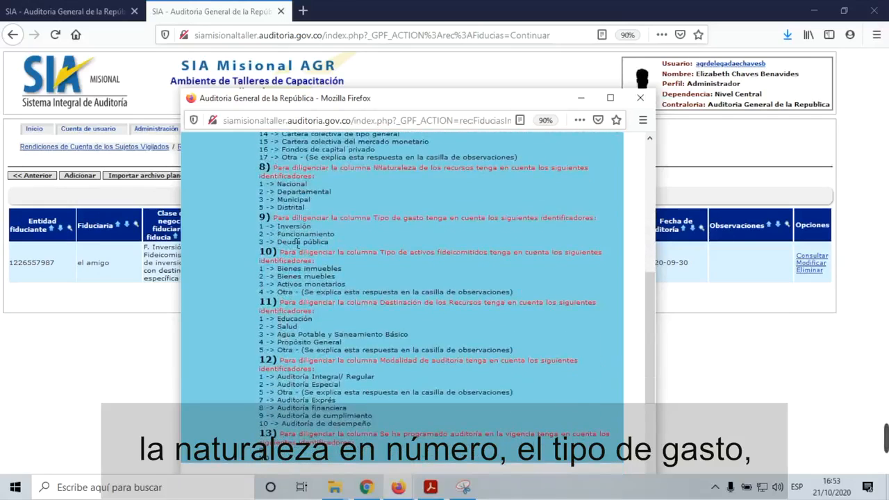
scroll(306, 285, "down", 1)
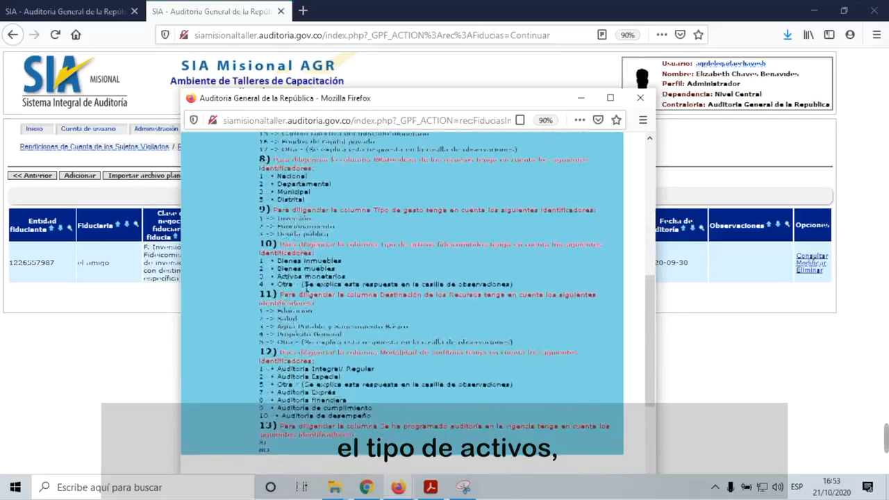
scroll(303, 284, "down", 2)
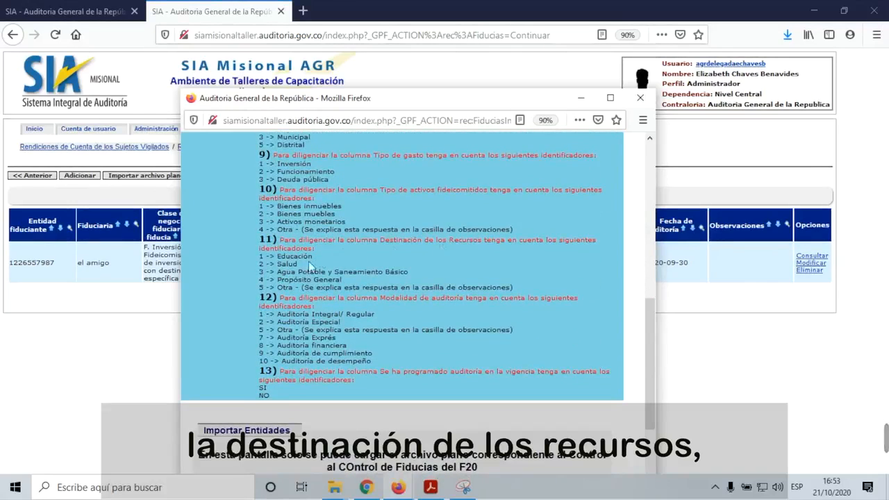
scroll(429, 307, "down", 2)
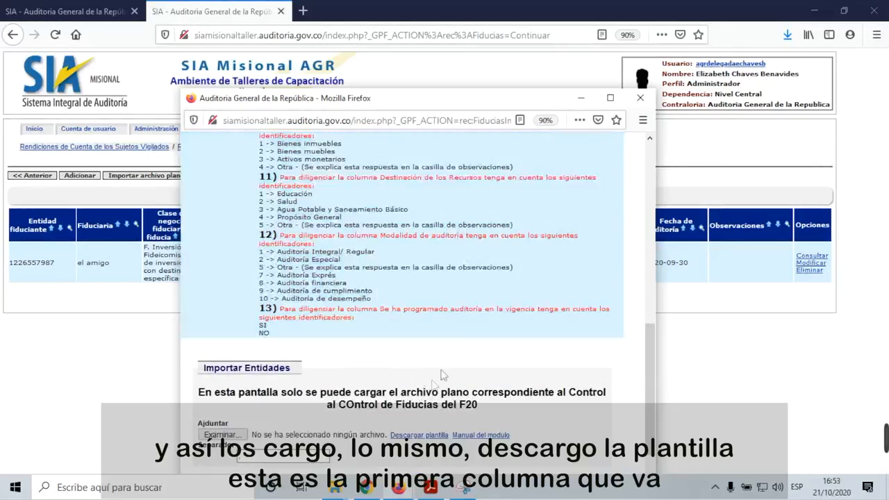
left_click(425, 437)
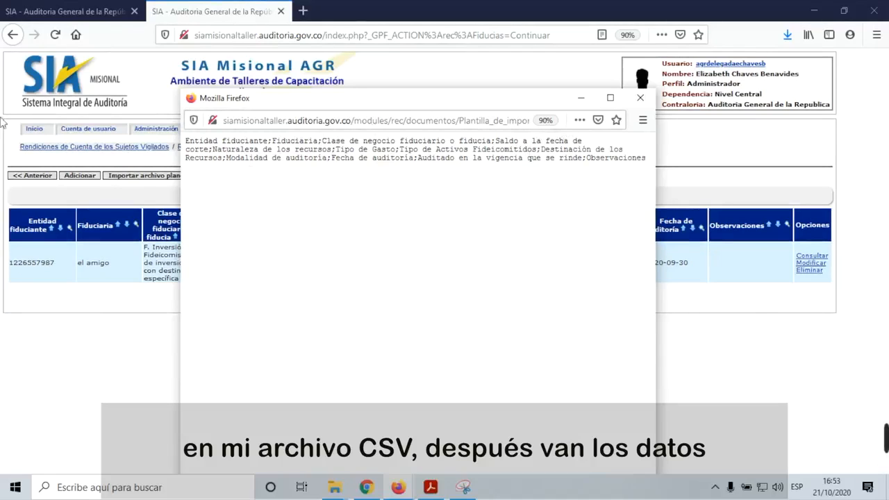
left_click(641, 98)
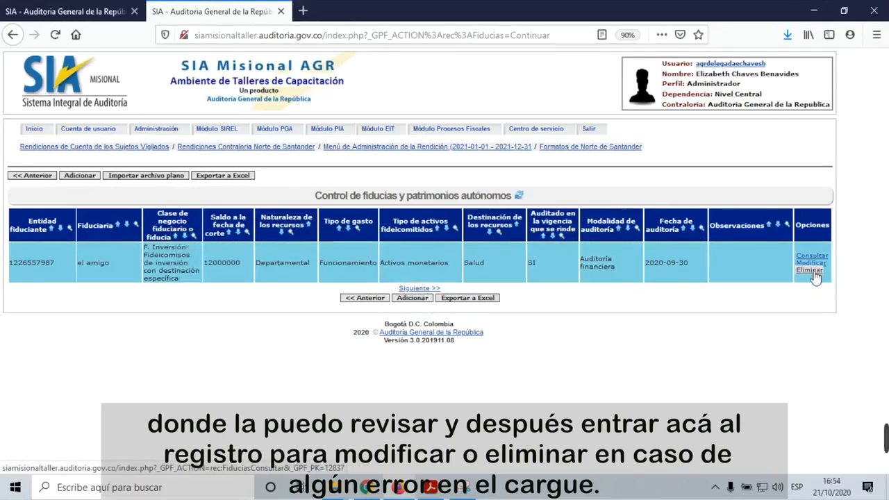
Step: Return to the Norte de Santander Formato 21 sections list
left_click(368, 298)
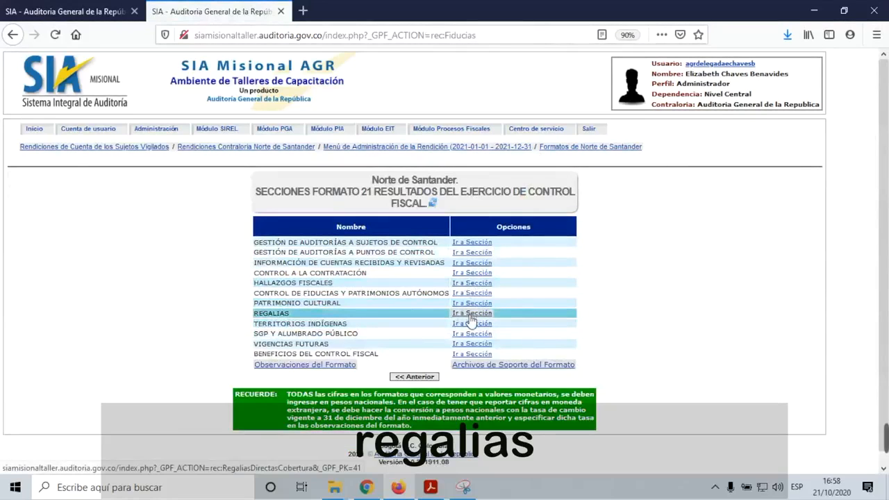
Step: In the REGALIAS section, add and save a San Juan Nepomuceno-Bolivar record with 54000000 transferred
left_click(471, 314)
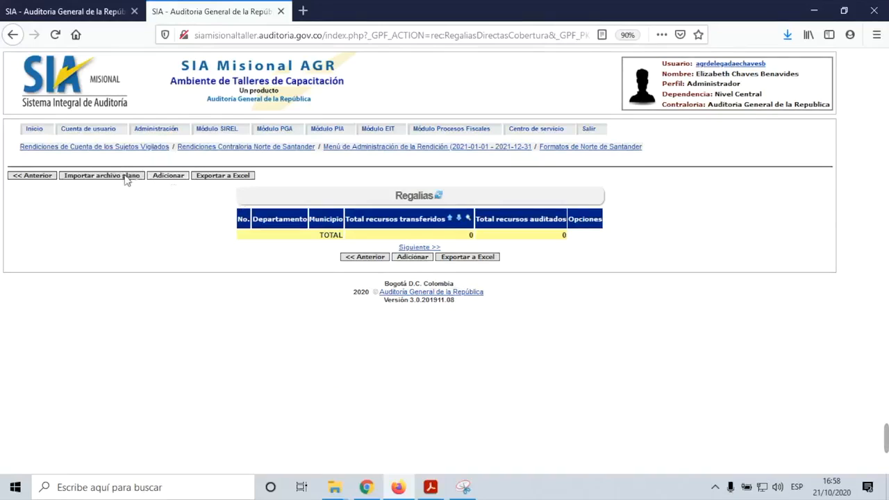
left_click(169, 177)
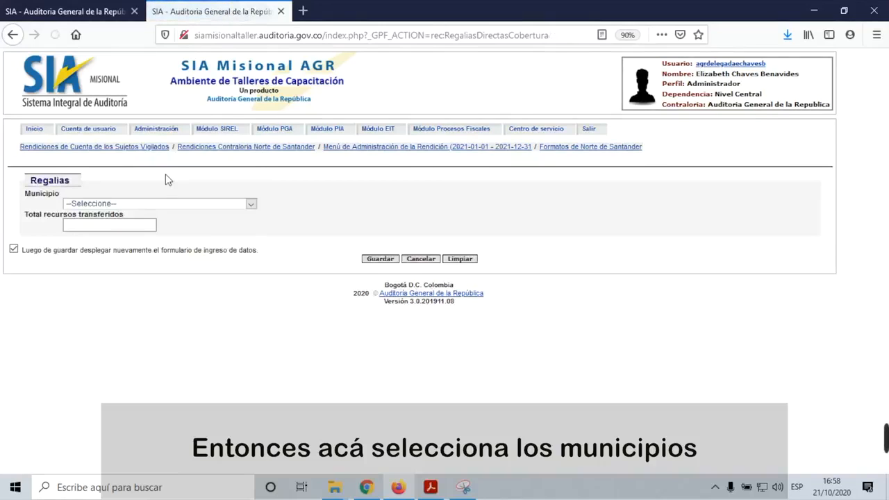
left_click(252, 206)
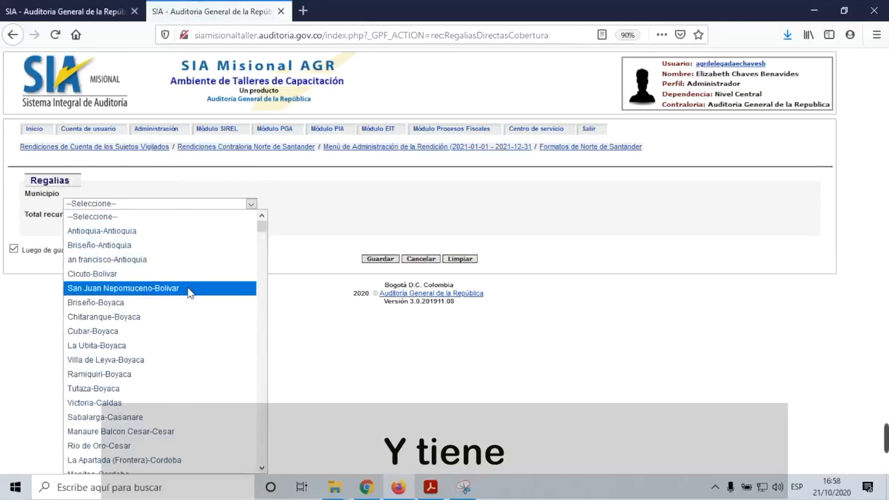
left_click(189, 291)
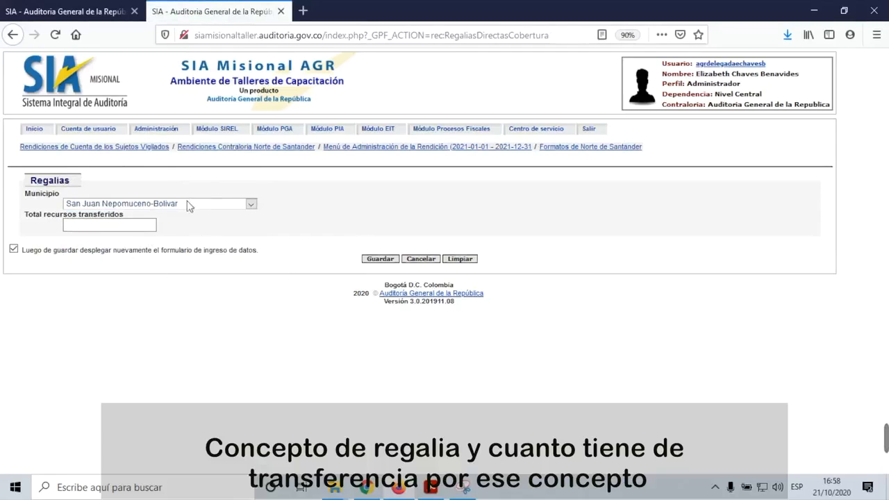
left_click(143, 226)
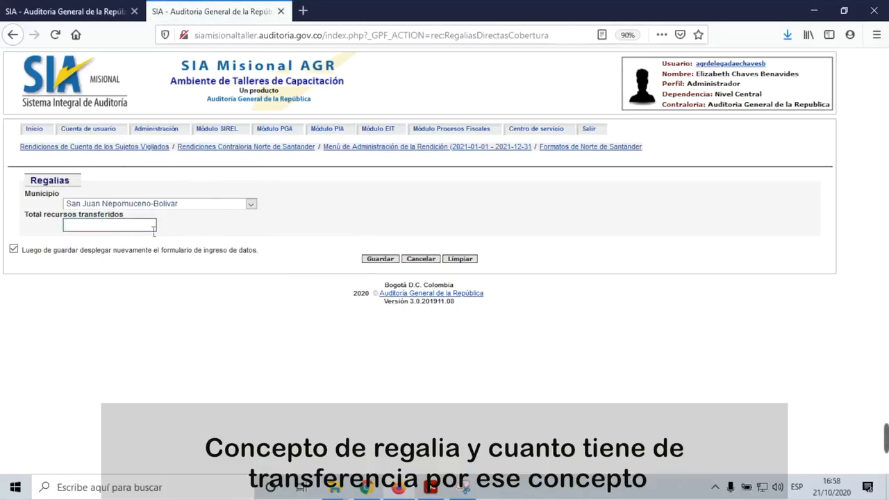
type("54")
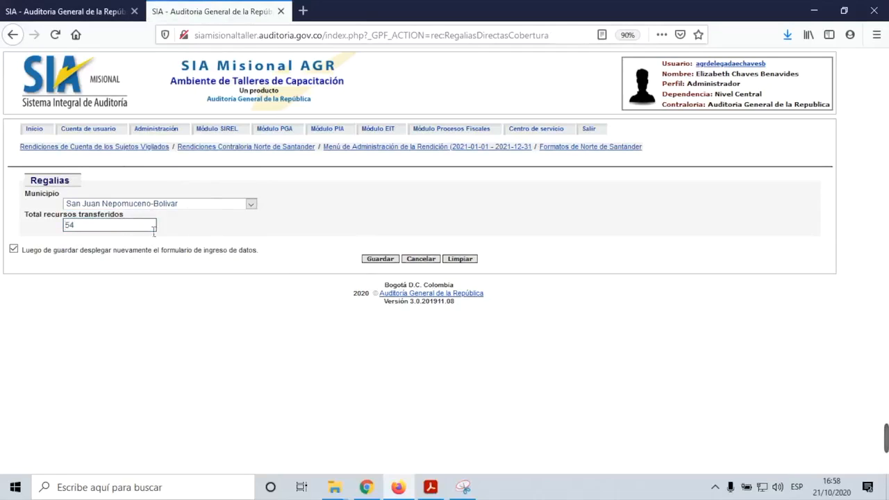
type("000000")
left_click(383, 262)
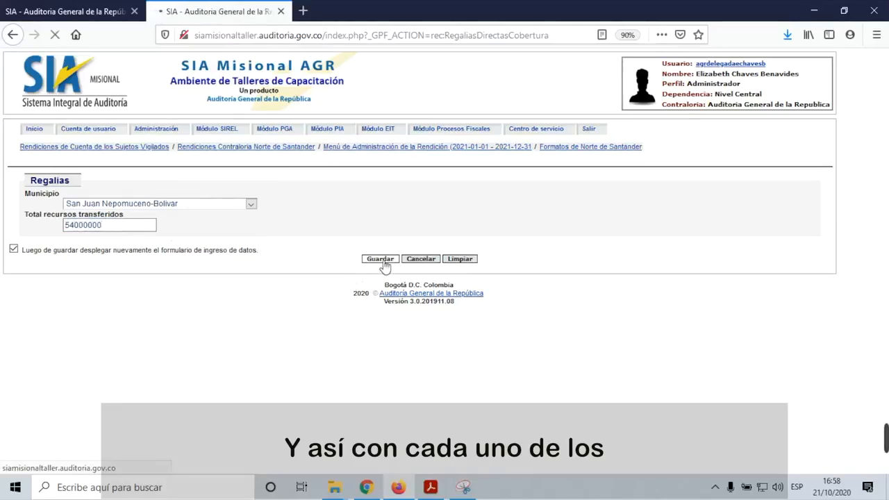
left_click(253, 220)
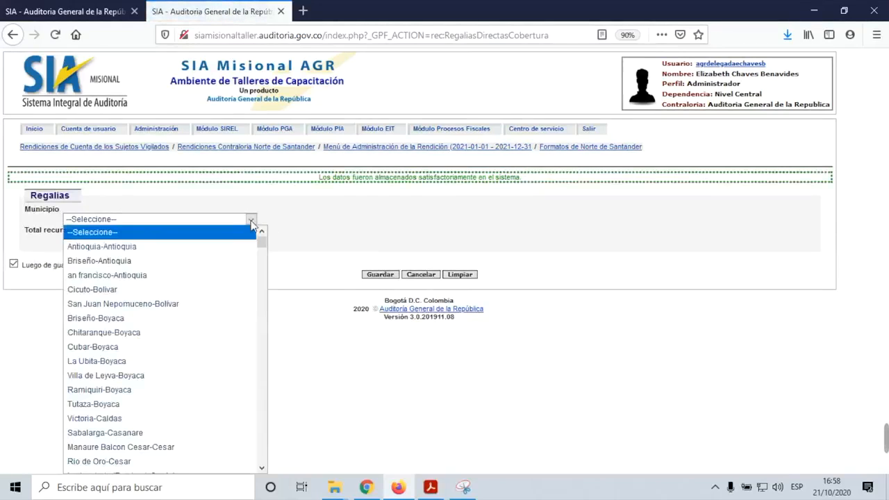
Step: Save a Cicuto-Bolivar regalías record for 80000000 with form redisplay off, then select its table row
left_click(195, 335)
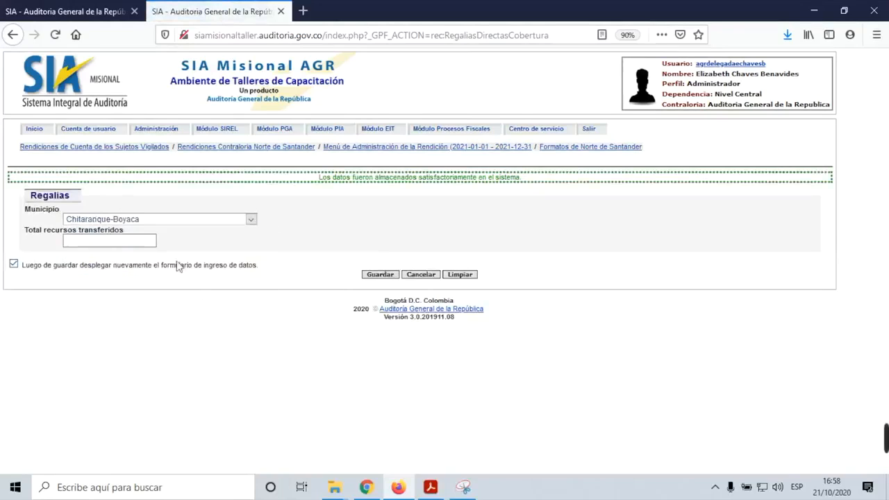
left_click(251, 219)
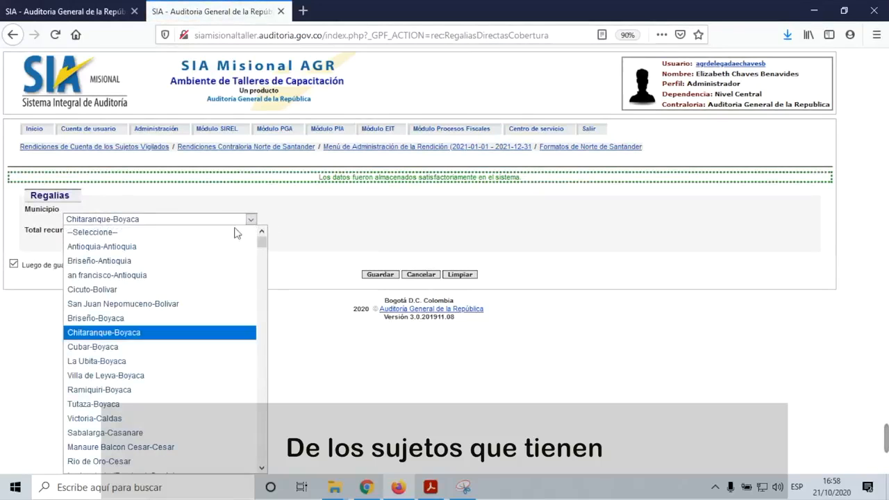
left_click(171, 290)
left_click(129, 244)
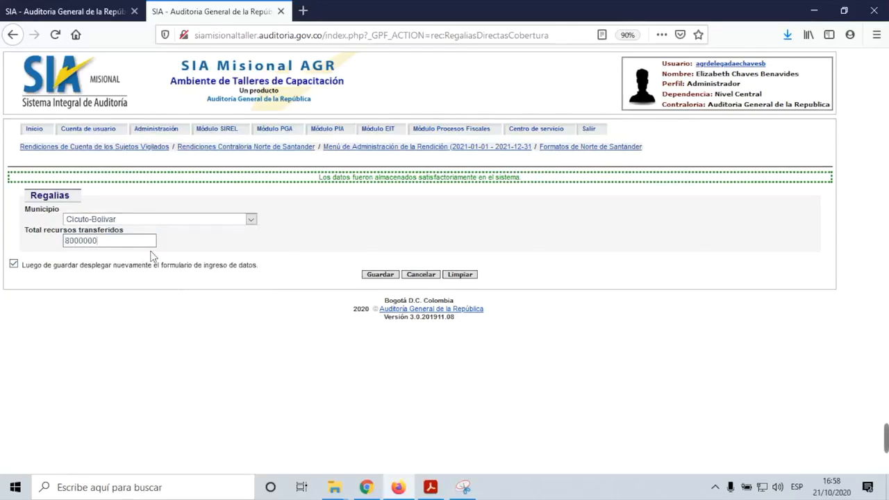
left_click(14, 265)
left_click(375, 275)
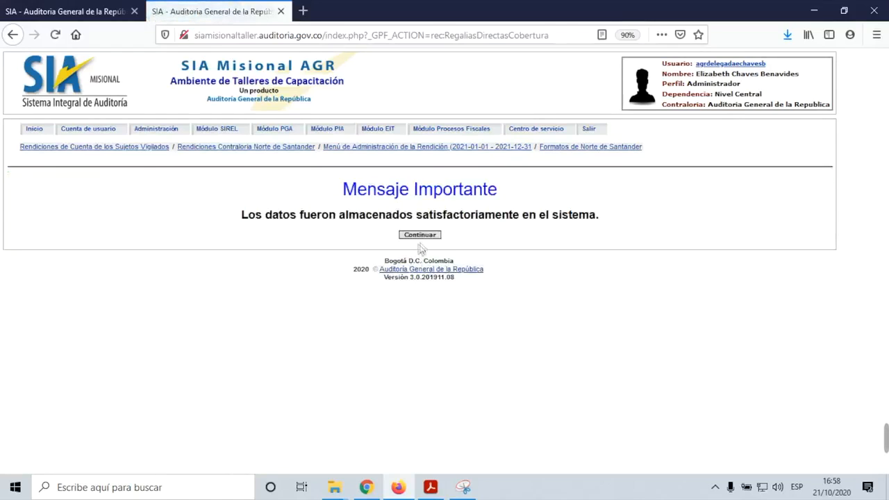
left_click(428, 237)
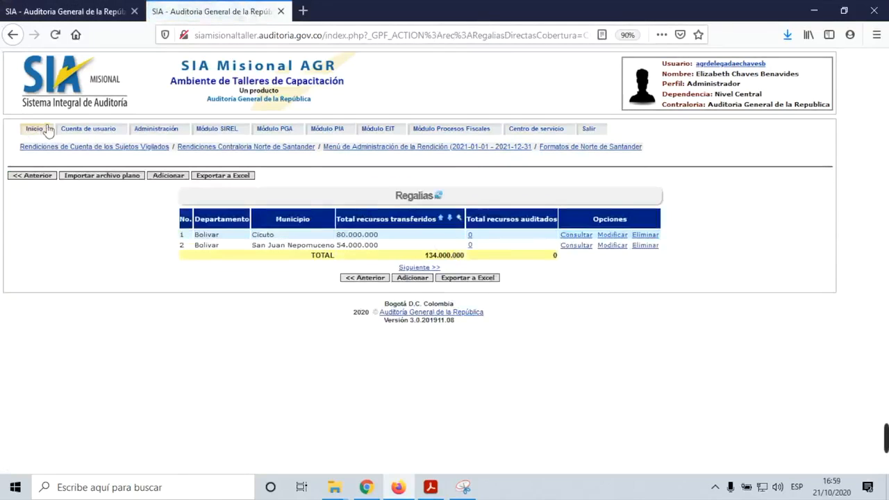
left_click(316, 236)
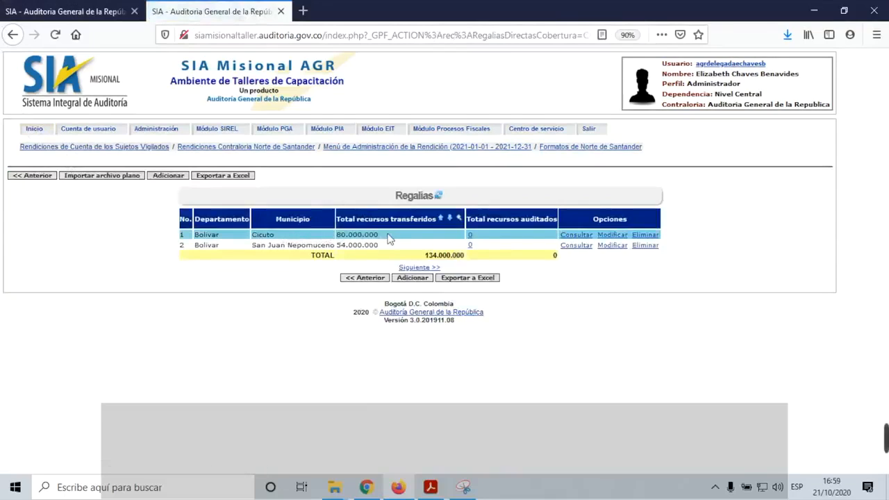